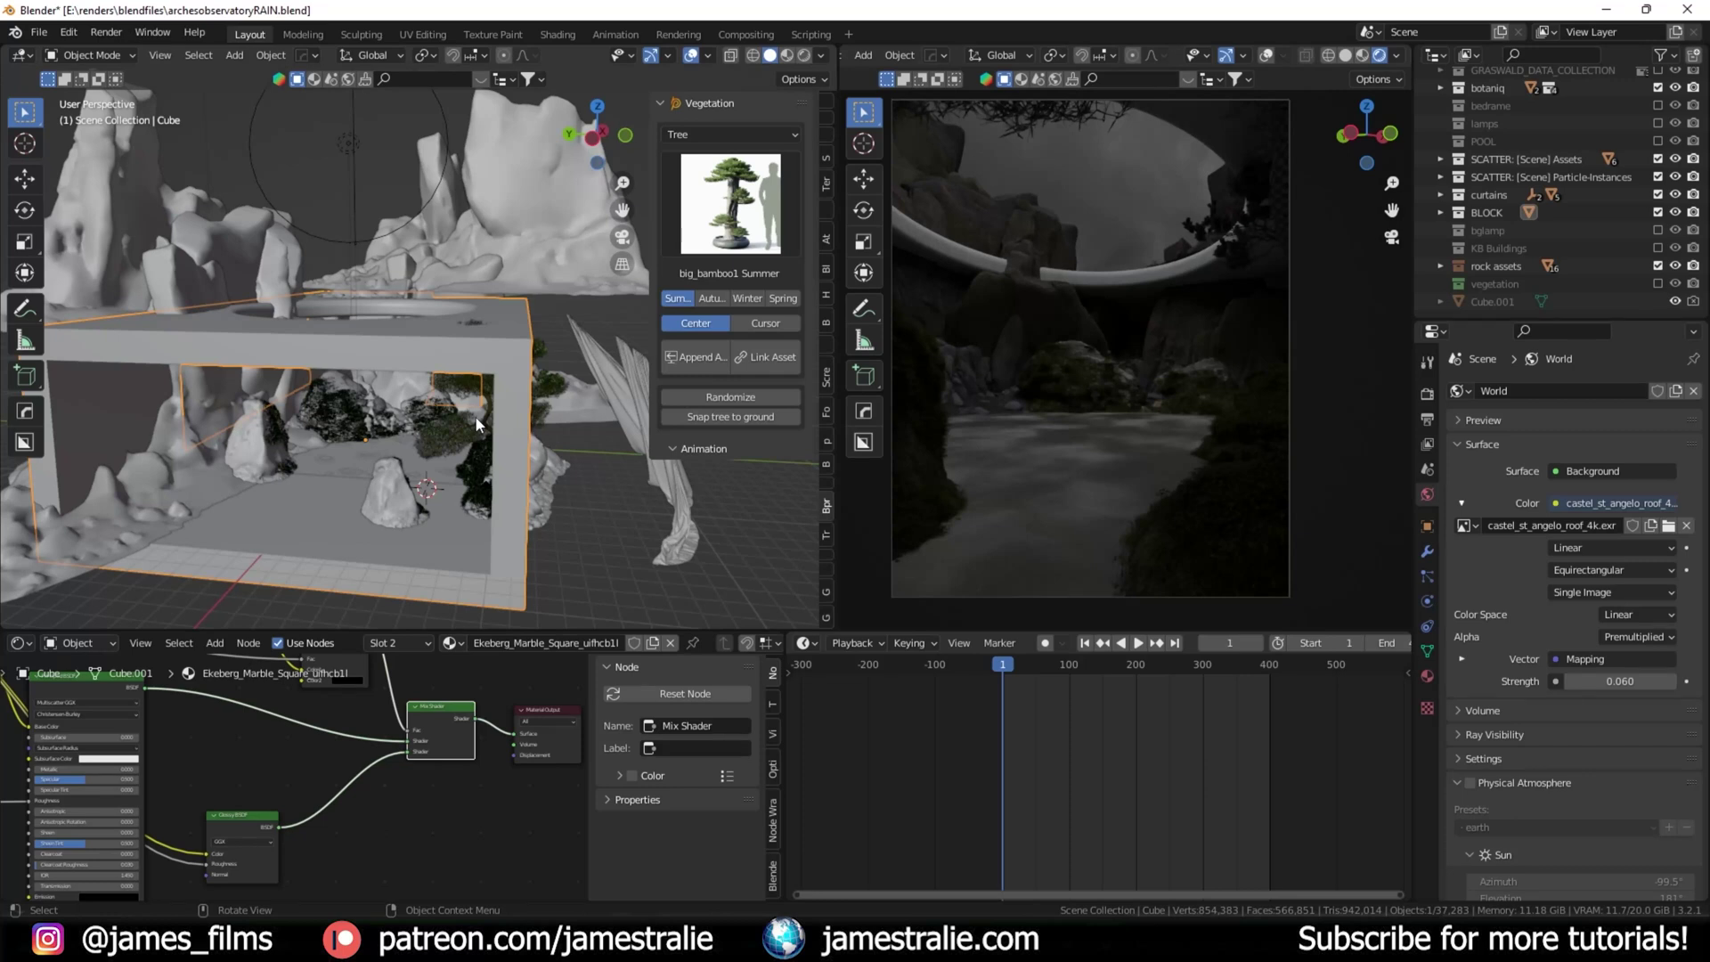
Step: Orbit and zoom down onto the Cube's circular top opening, briefly checking its edges in Edit Mode
{"action": "middle_click_drag", "start_coordinate": [525, 318], "coordinate": [394, 274]}
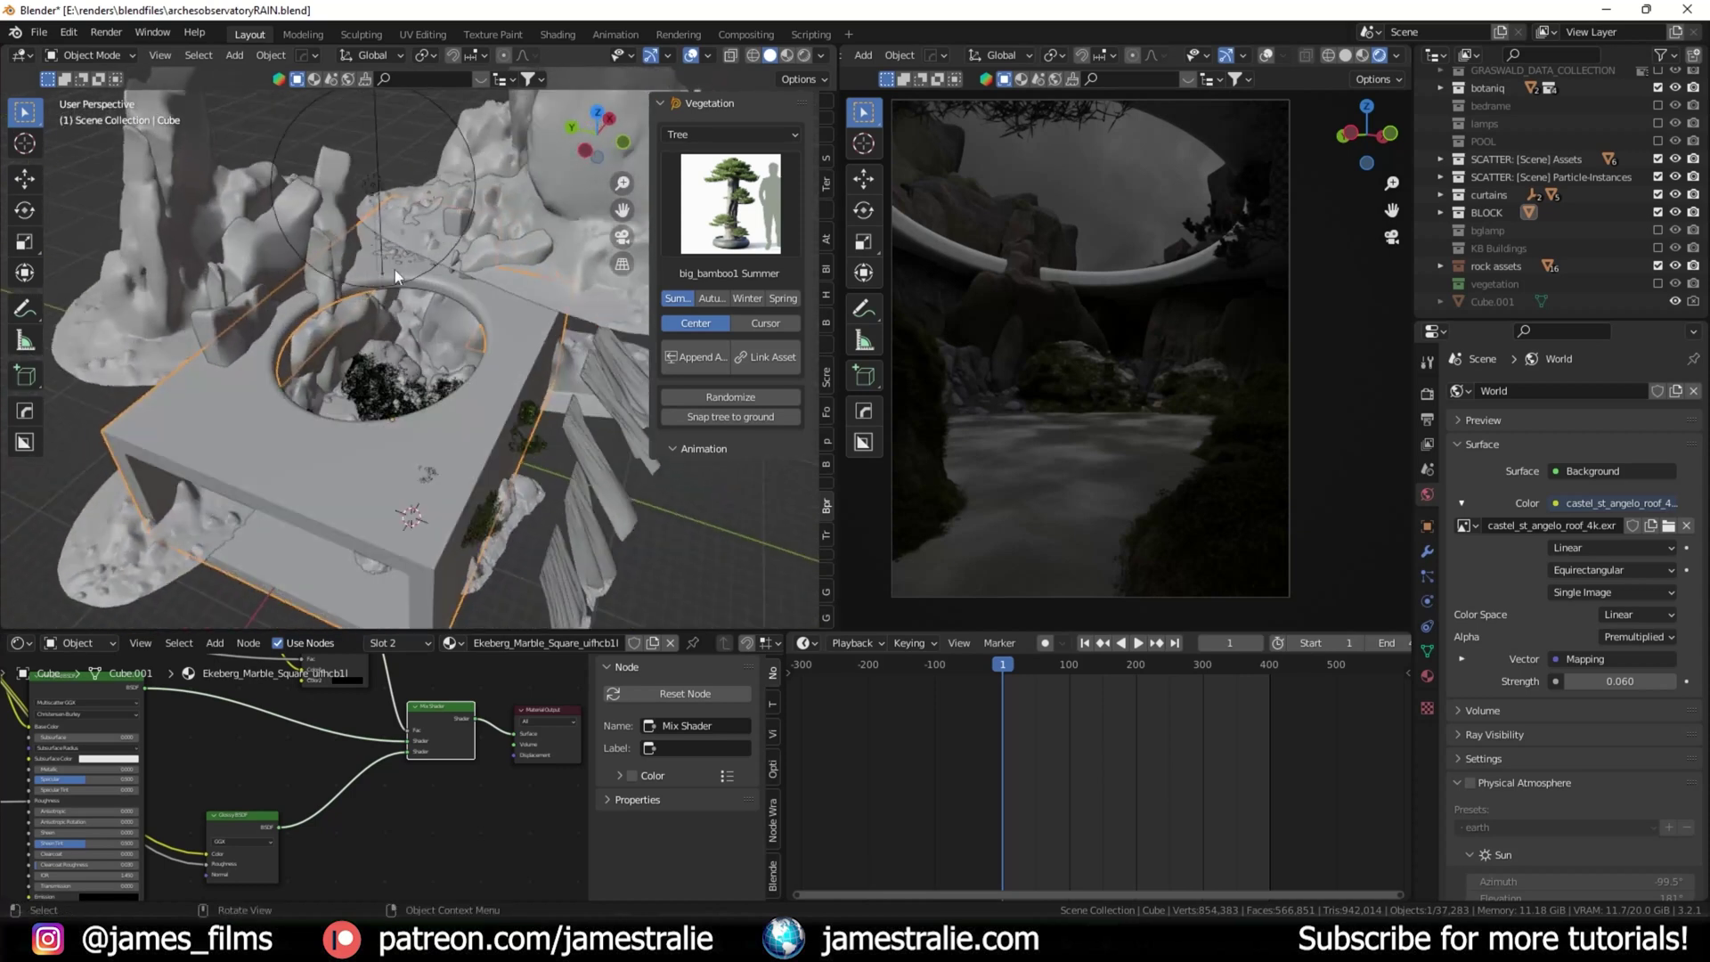
{"action": "mouse_move", "coordinate": [481, 440]}
{"action": "middle_mouse_down"}
{"action": "mouse_move", "coordinate": [467, 419]}
{"action": "mouse_move", "coordinate": [452, 455]}
{"action": "middle_mouse_up"}
{"action": "key", "text": "Tab"}
{"action": "scroll", "coordinate": [474, 403], "scroll_direction": "up", "scroll_amount": 8}
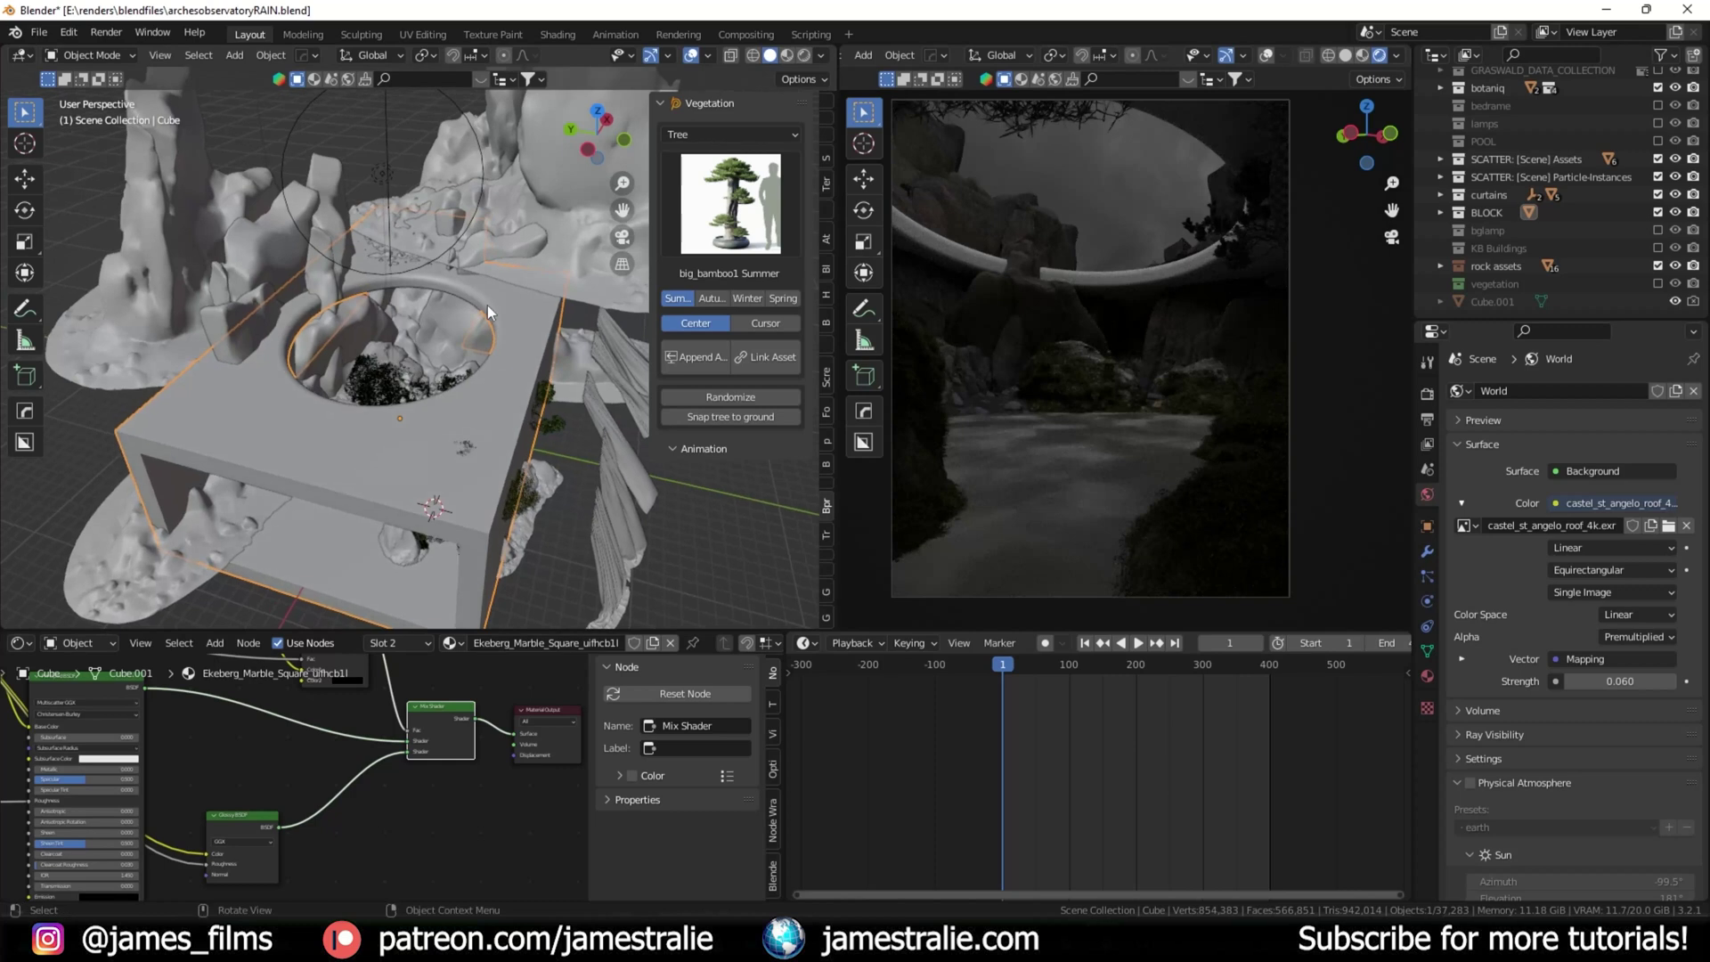
{"action": "key", "text": "Tab"}
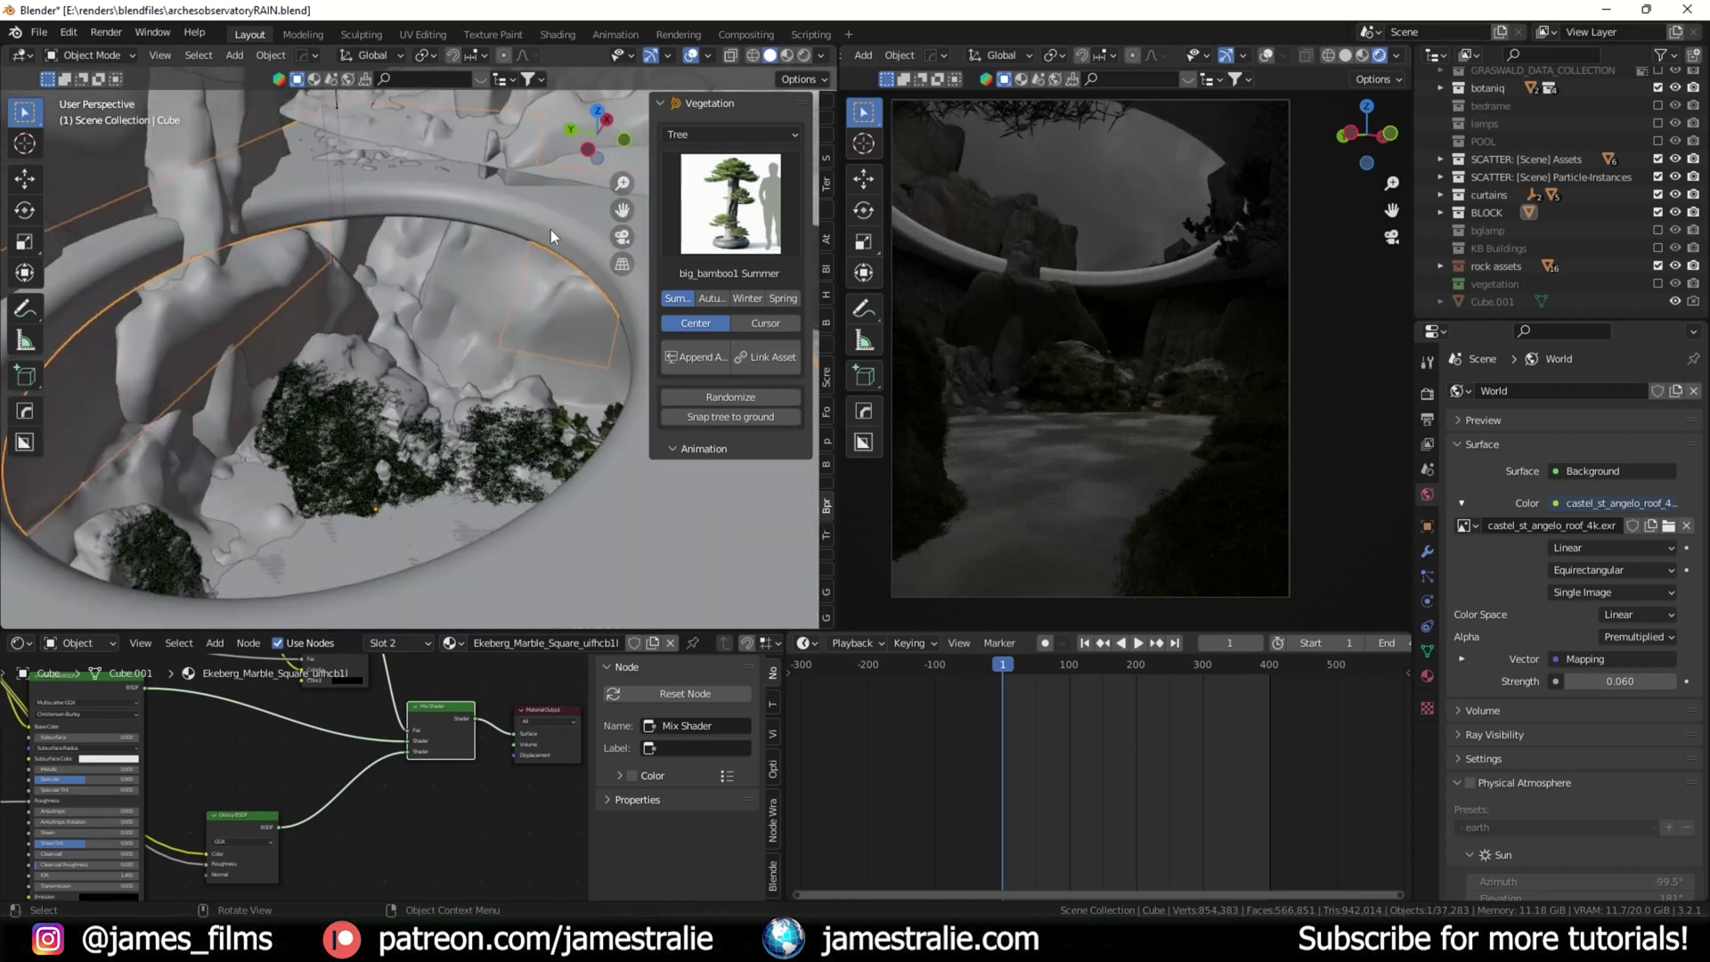
{"action": "middle_click_drag", "start_coordinate": [369, 257], "coordinate": [404, 522]}
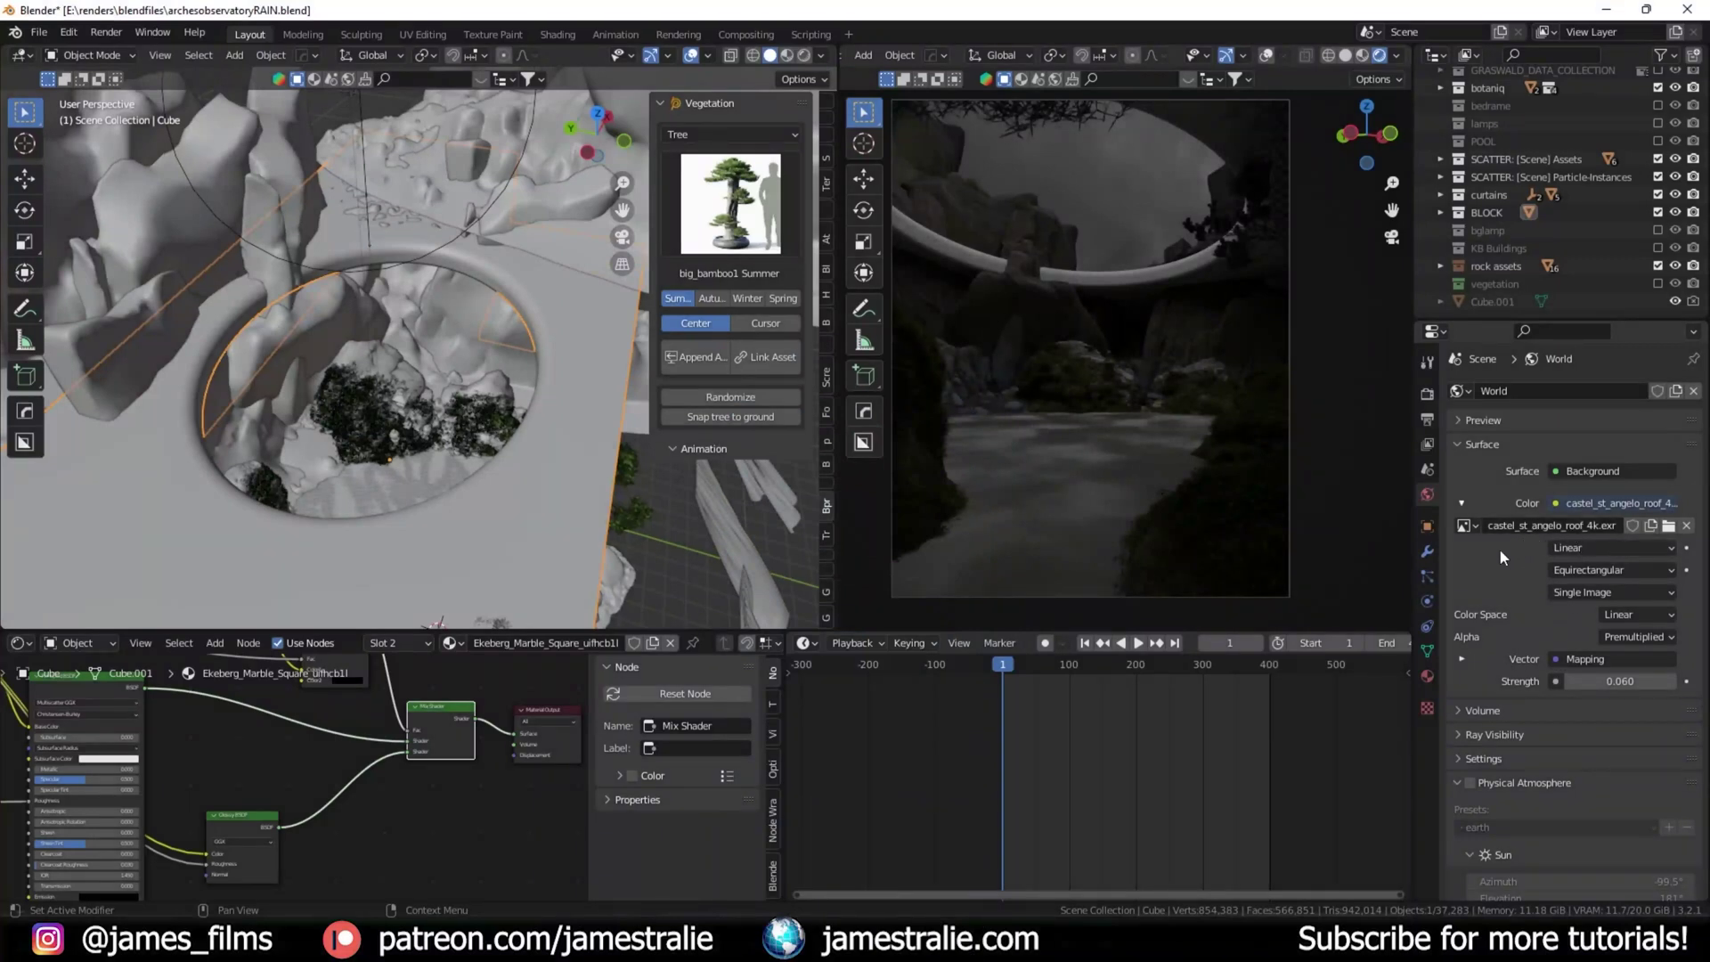
Step: Orbit out of the camera view and zoom around to inspect the cloudy castle HDRI backdrop
{"action": "middle_click_drag", "start_coordinate": [1179, 281], "coordinate": [1122, 433]}
{"action": "scroll", "coordinate": [1132, 423], "scroll_direction": "up", "scroll_amount": 6}
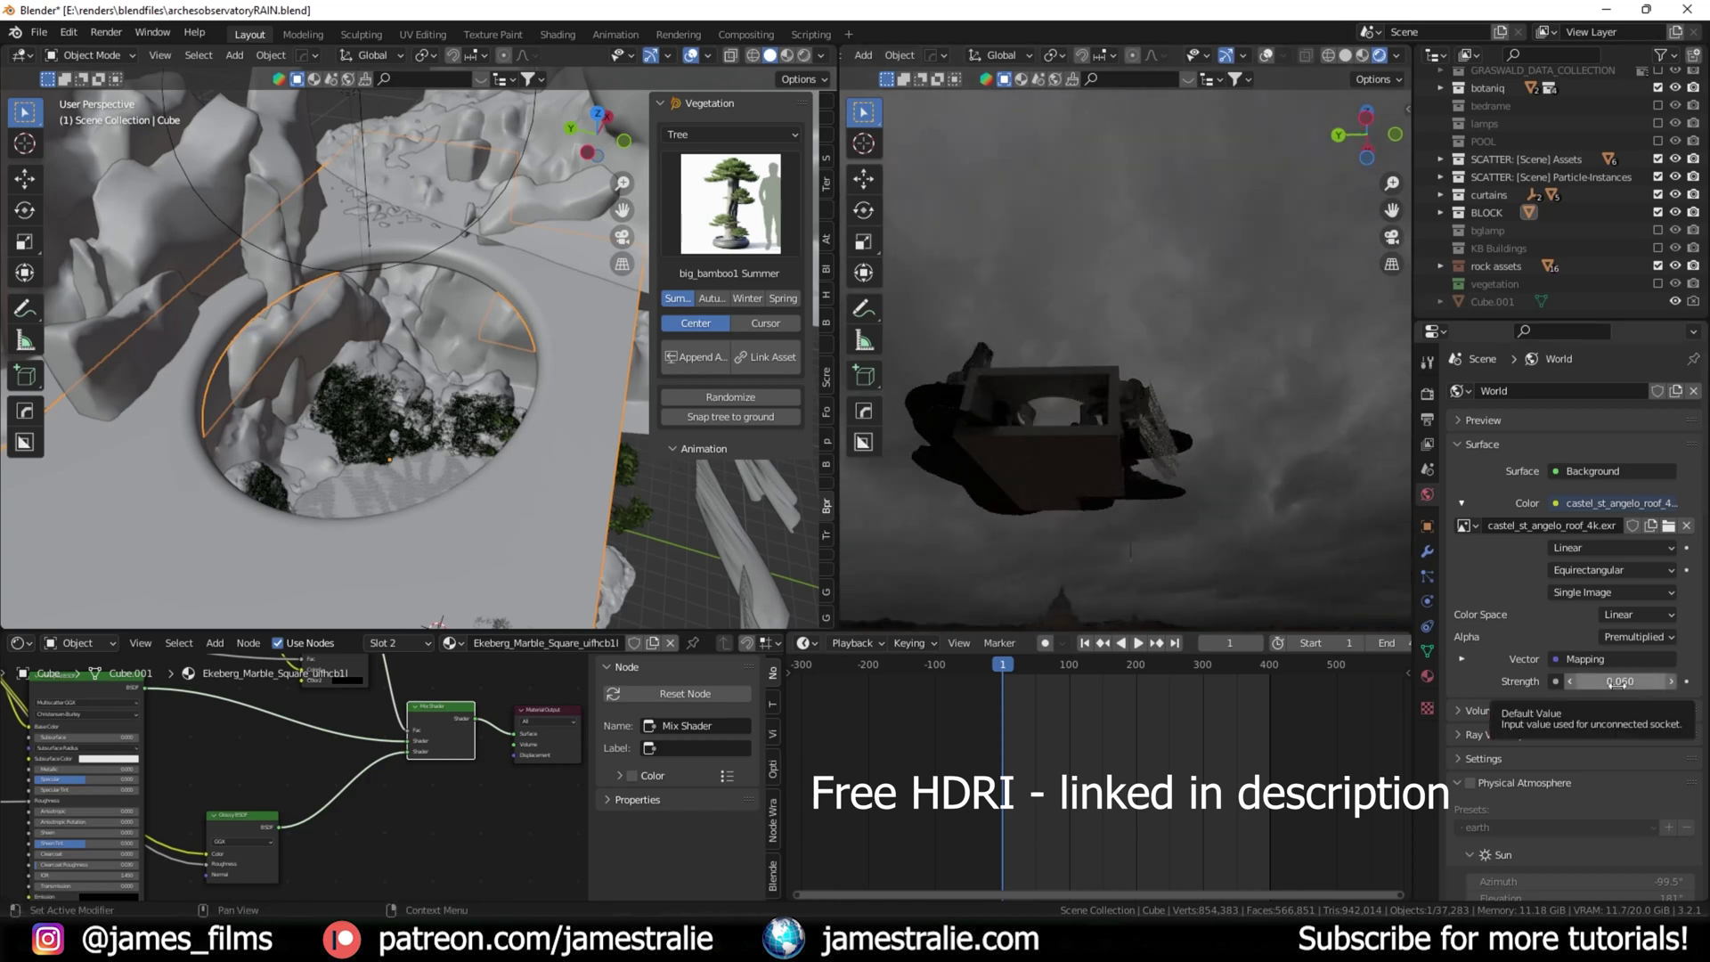
{"action": "scroll", "coordinate": [1618, 683], "scroll_direction": "up", "scroll_amount": 1, "text": "ctrl"}
{"action": "middle_click_drag", "start_coordinate": [1033, 451], "coordinate": [1163, 506]}
{"action": "middle_click_drag", "start_coordinate": [1192, 356], "coordinate": [1112, 462]}
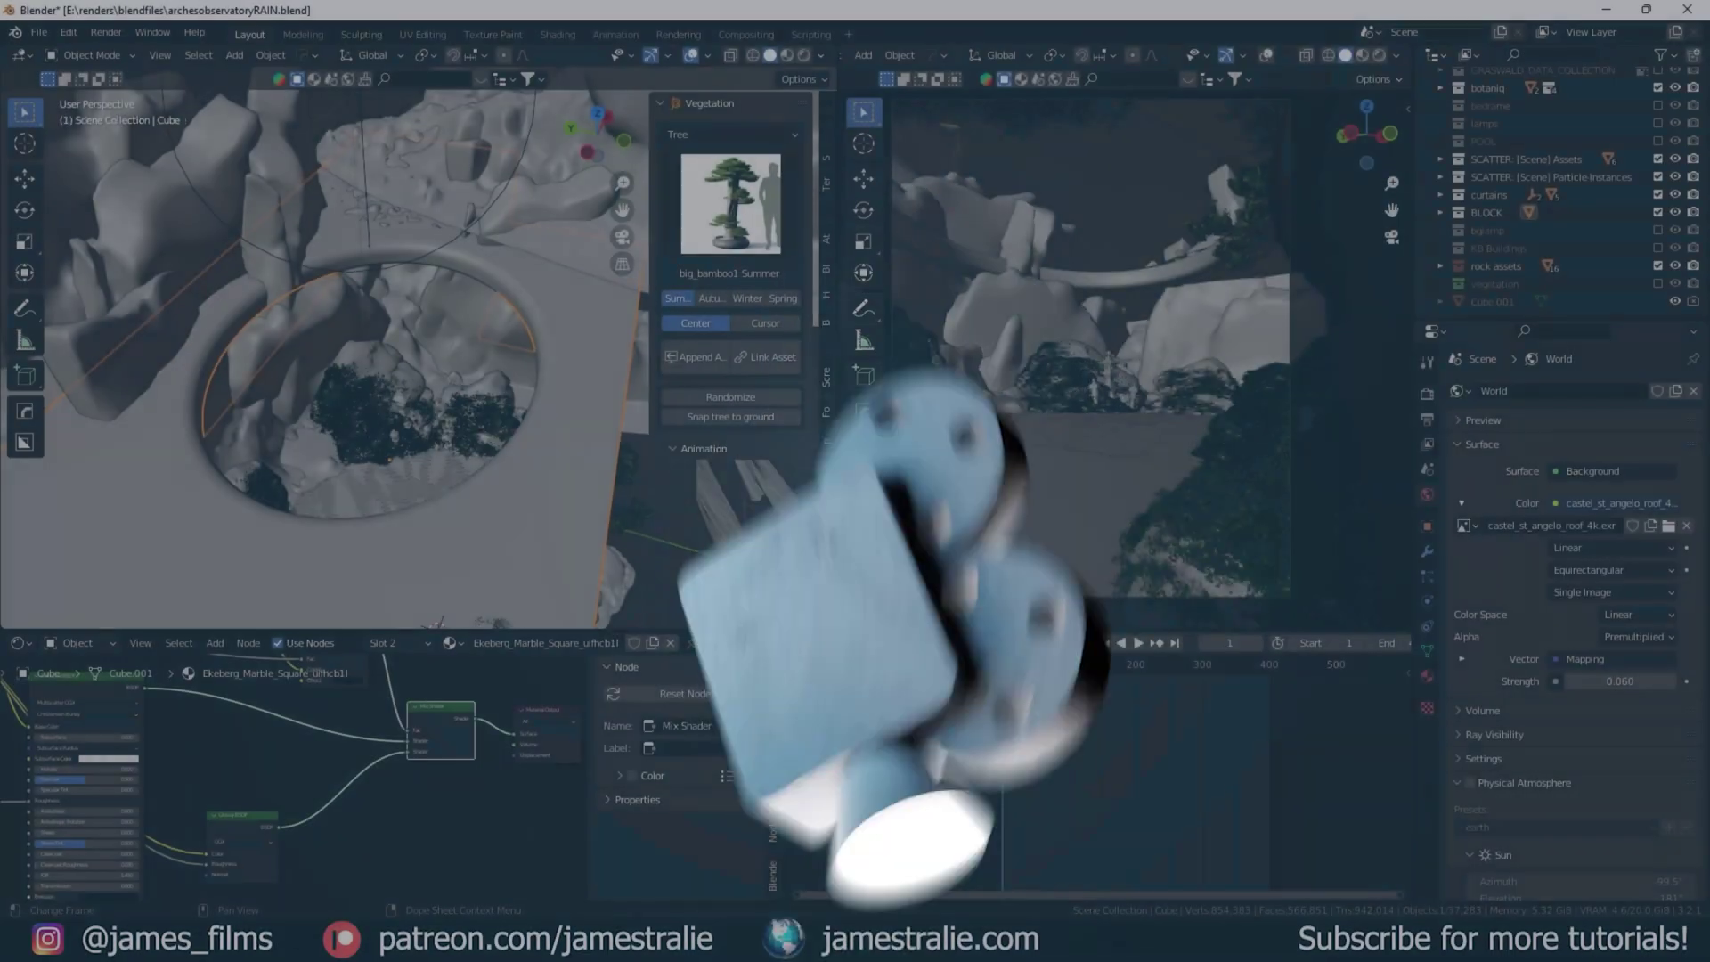
Step: Scrub the Timeline playhead forward to frame 384
{"action": "left_click_drag", "start_coordinate": [1015, 670], "coordinate": [1258, 677]}
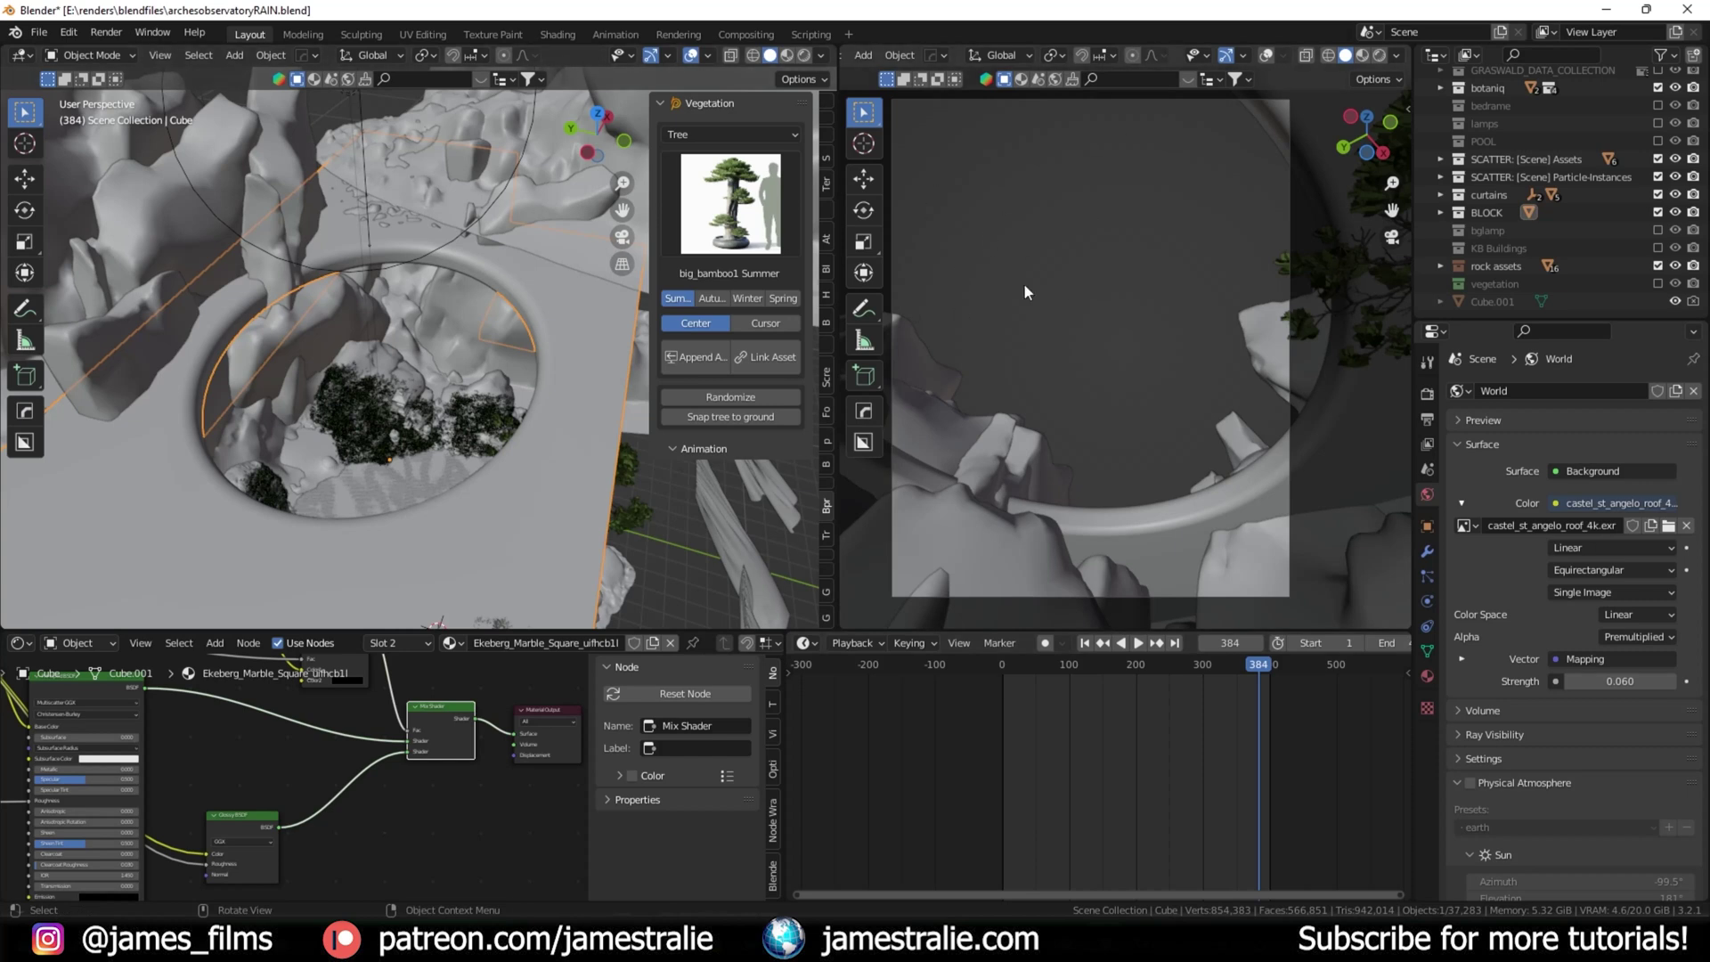
Step: Rewind to frame 13, play the animation, and show the camera view in Rendered shading
{"action": "left_click_drag", "start_coordinate": [1237, 665], "coordinate": [998, 691]}
{"action": "key", "text": "space"}
{"action": "key", "text": "space"}
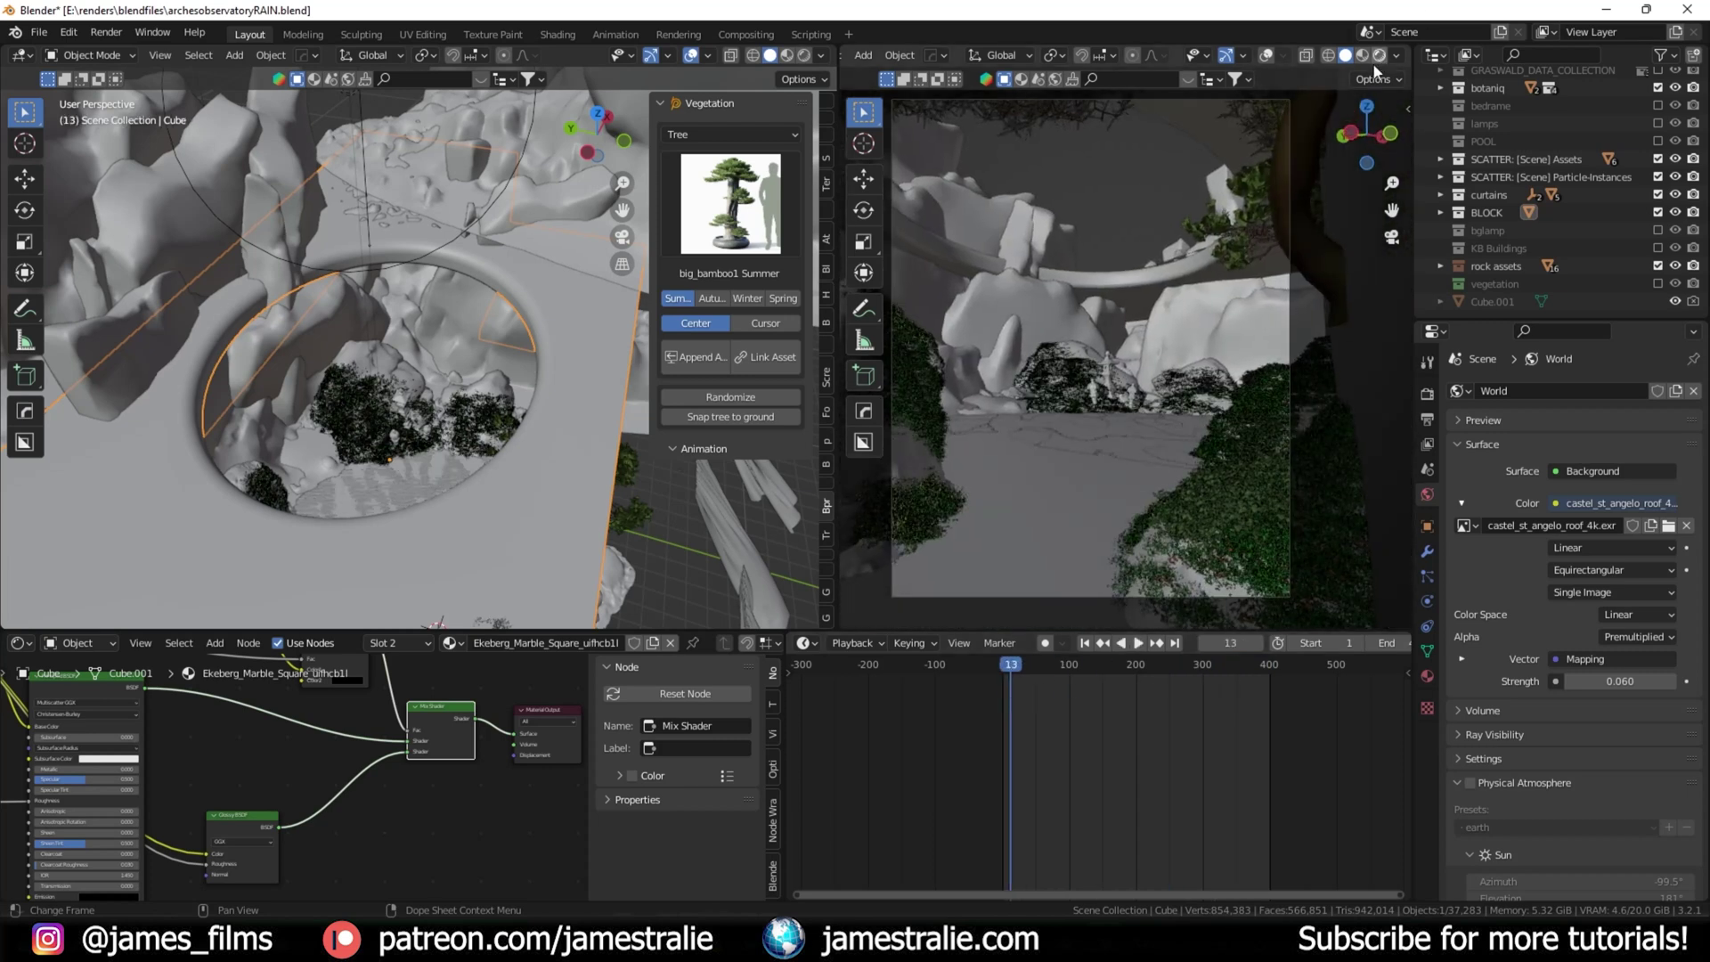
{"action": "left_click", "coordinate": [1379, 56]}
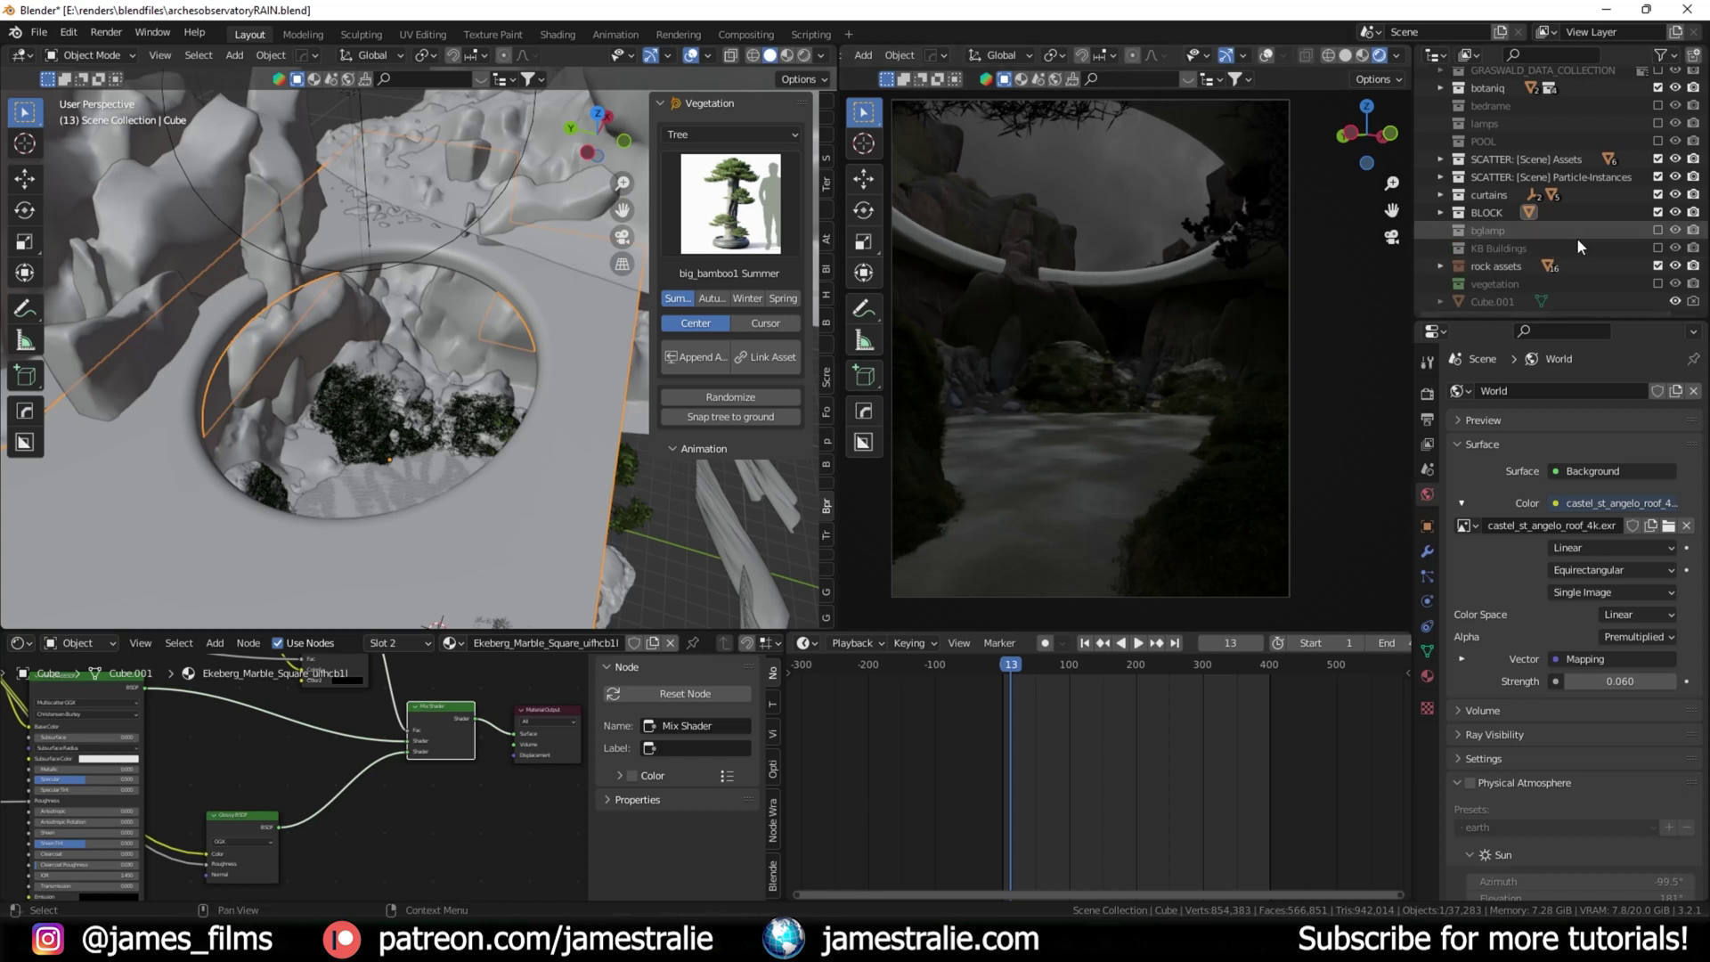
Step: Enable the 'lamps' collection and view the glowing spheres at ground level
{"action": "left_click", "coordinate": [1659, 123]}
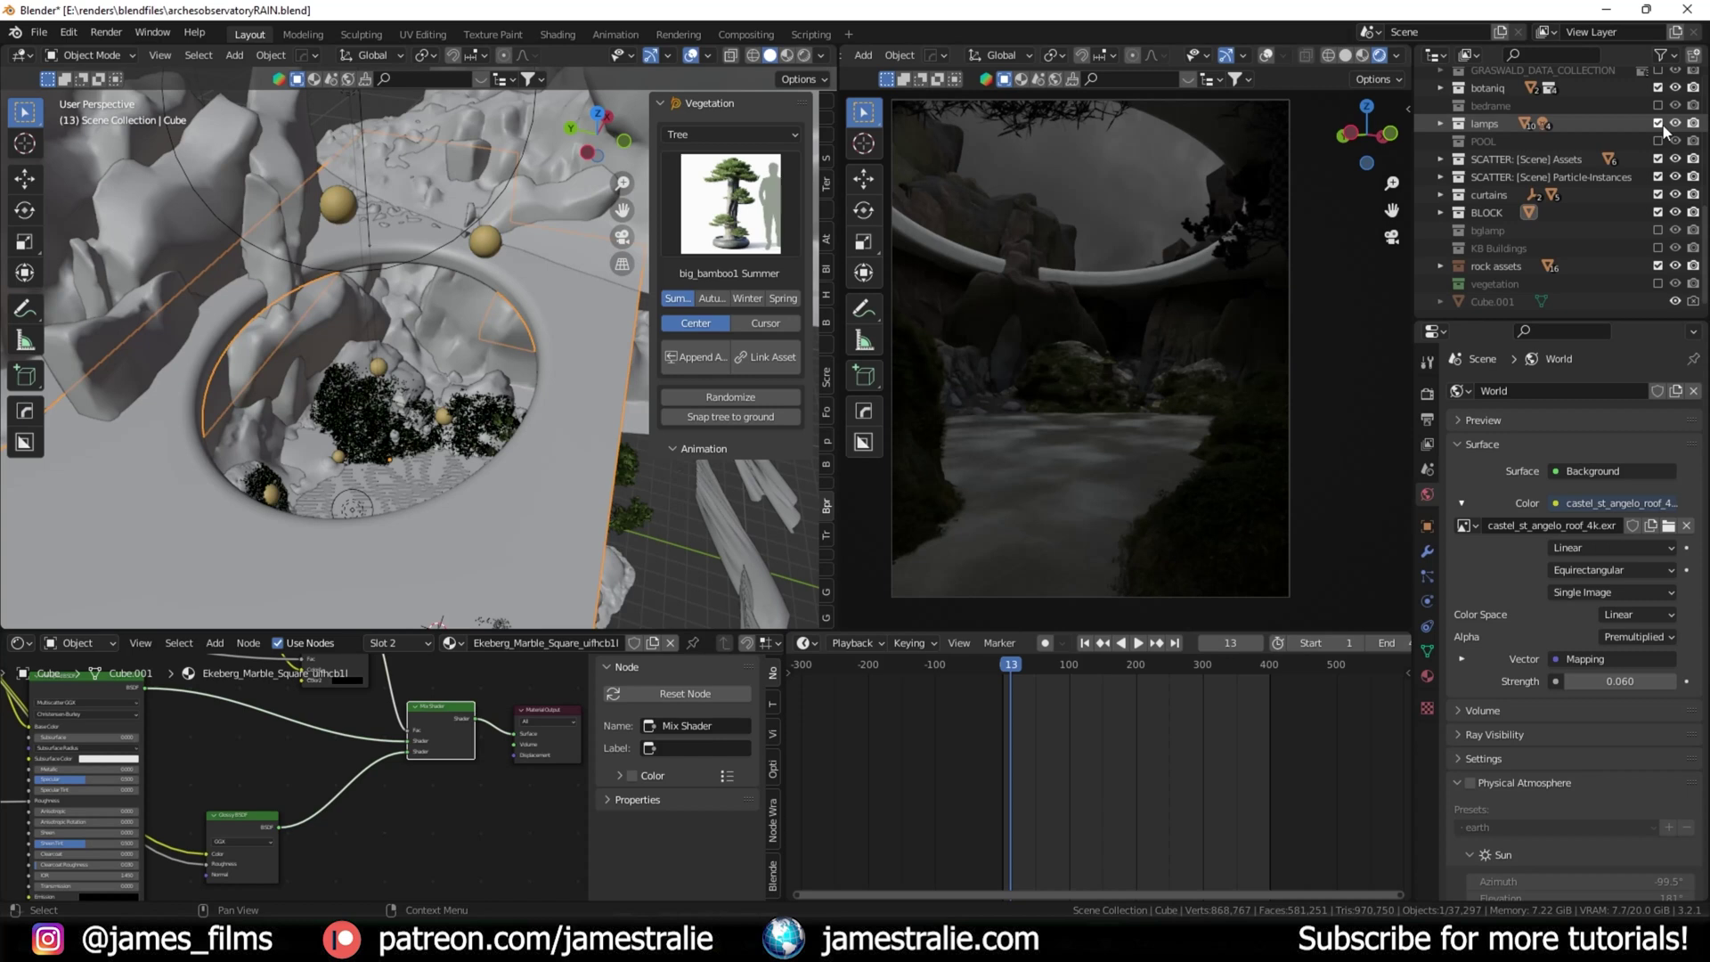
{"action": "mouse_move", "coordinate": [474, 328]}
{"action": "middle_mouse_down"}
{"action": "mouse_move", "coordinate": [492, 290]}
{"action": "mouse_move", "coordinate": [451, 369]}
{"action": "mouse_move", "coordinate": [456, 339]}
{"action": "middle_mouse_up"}
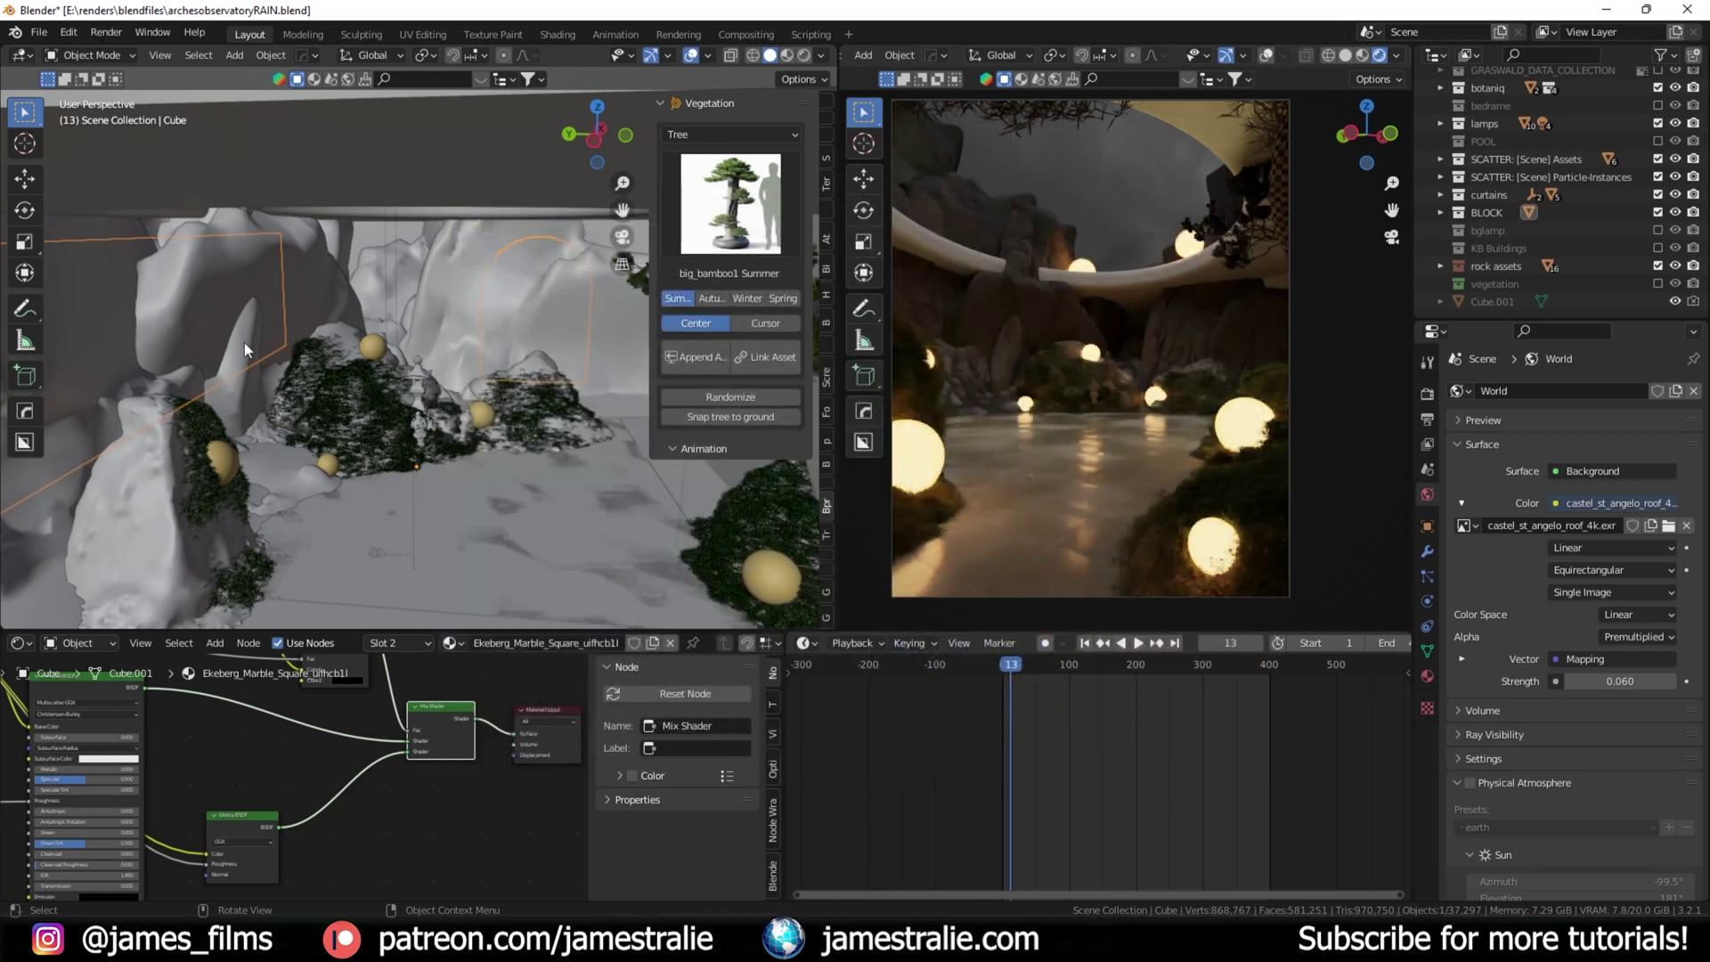
{"action": "scroll", "coordinate": [447, 479], "scroll_direction": "down", "scroll_amount": 5, "text": "shift"}
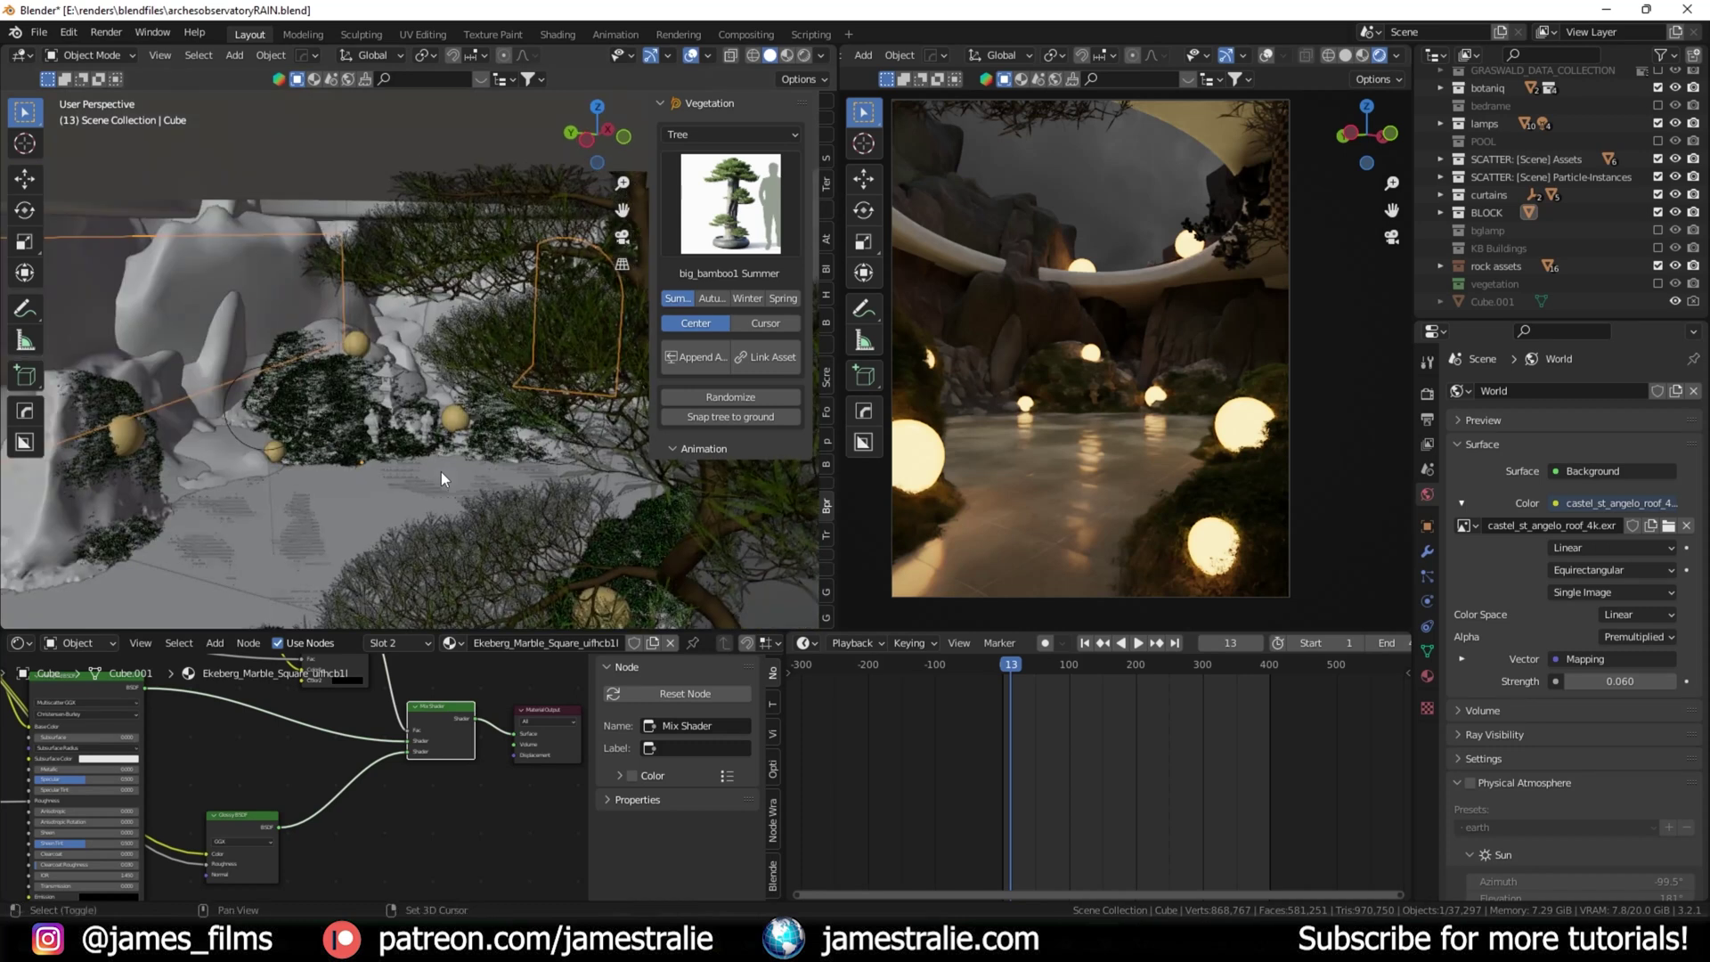
{"action": "scroll", "coordinate": [441, 472], "scroll_direction": "up", "scroll_amount": 6}
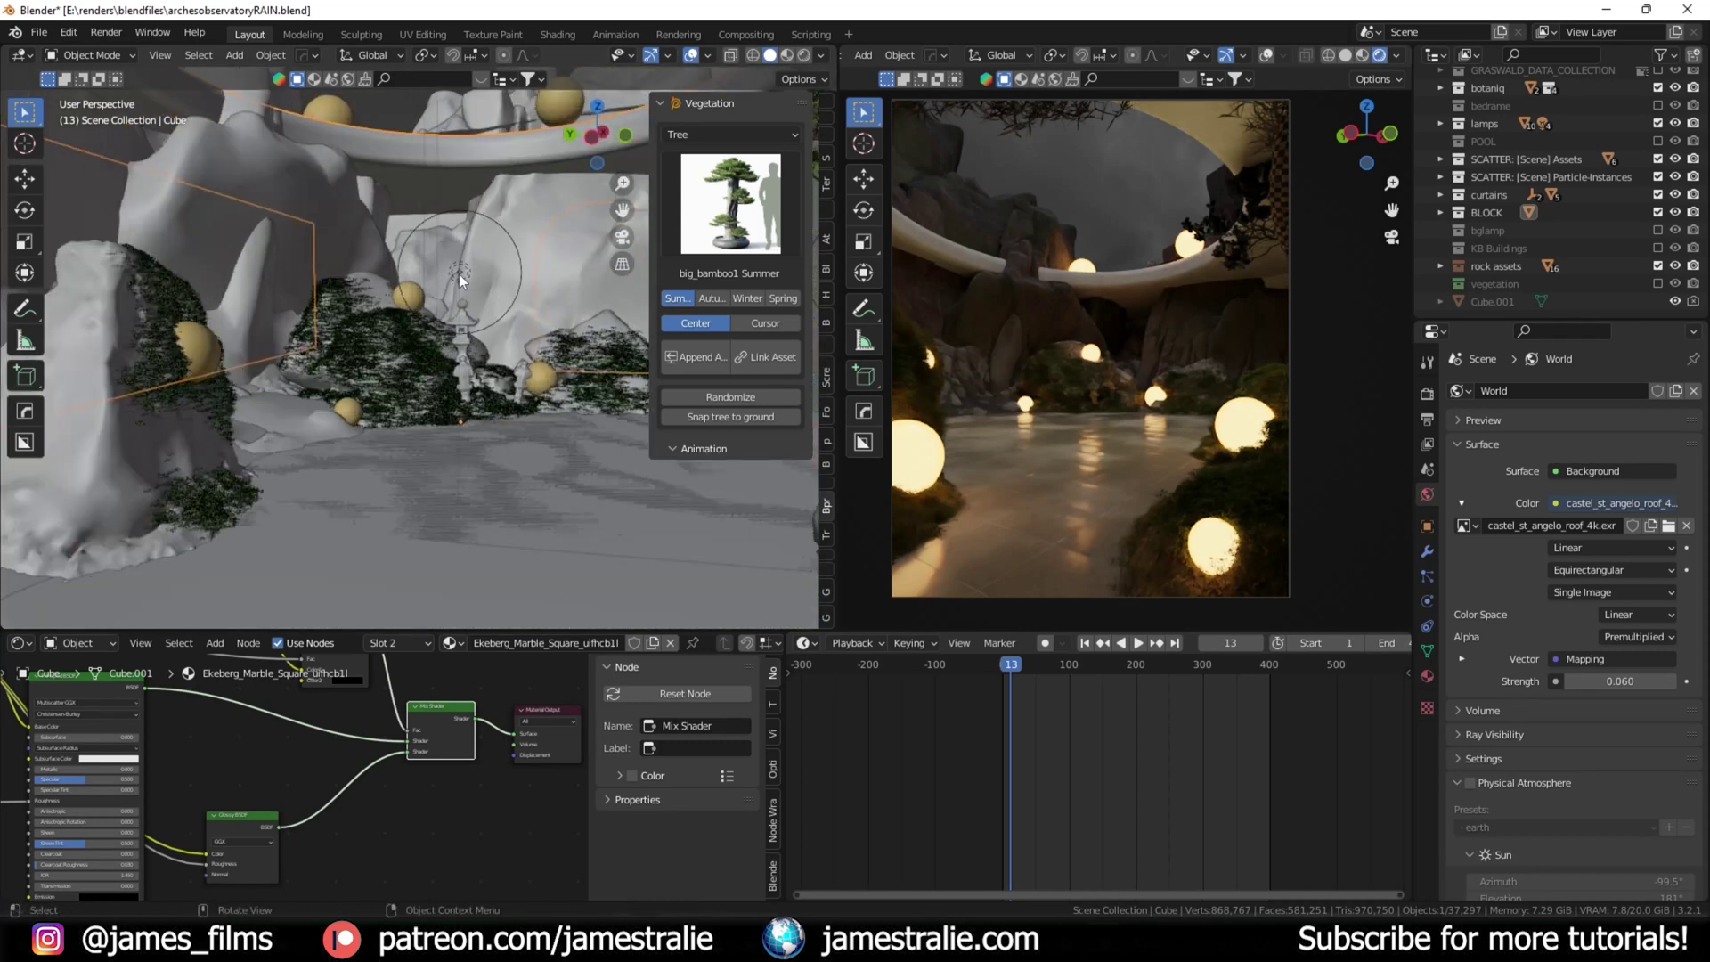
Step: Select and frame a lamp's point light, toggling its camera ray visibility on and off
{"action": "left_click", "coordinate": [458, 266]}
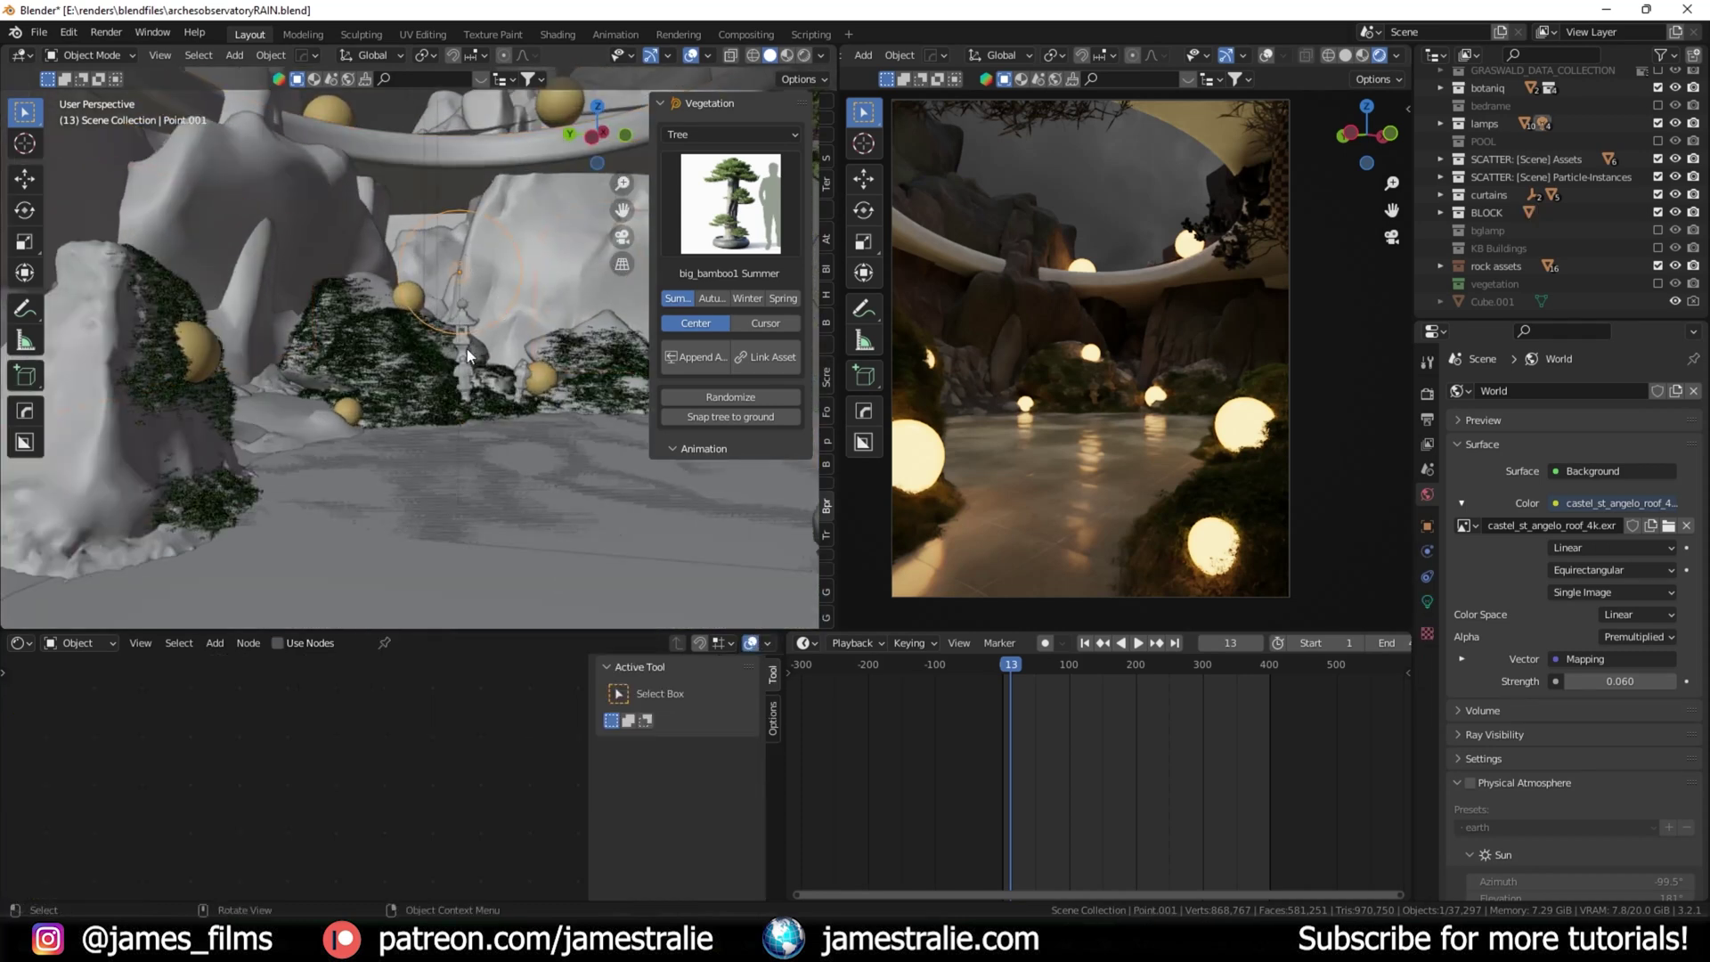
{"action": "key", "text": "KP_Decimal"}
{"action": "left_click", "coordinate": [1427, 598]}
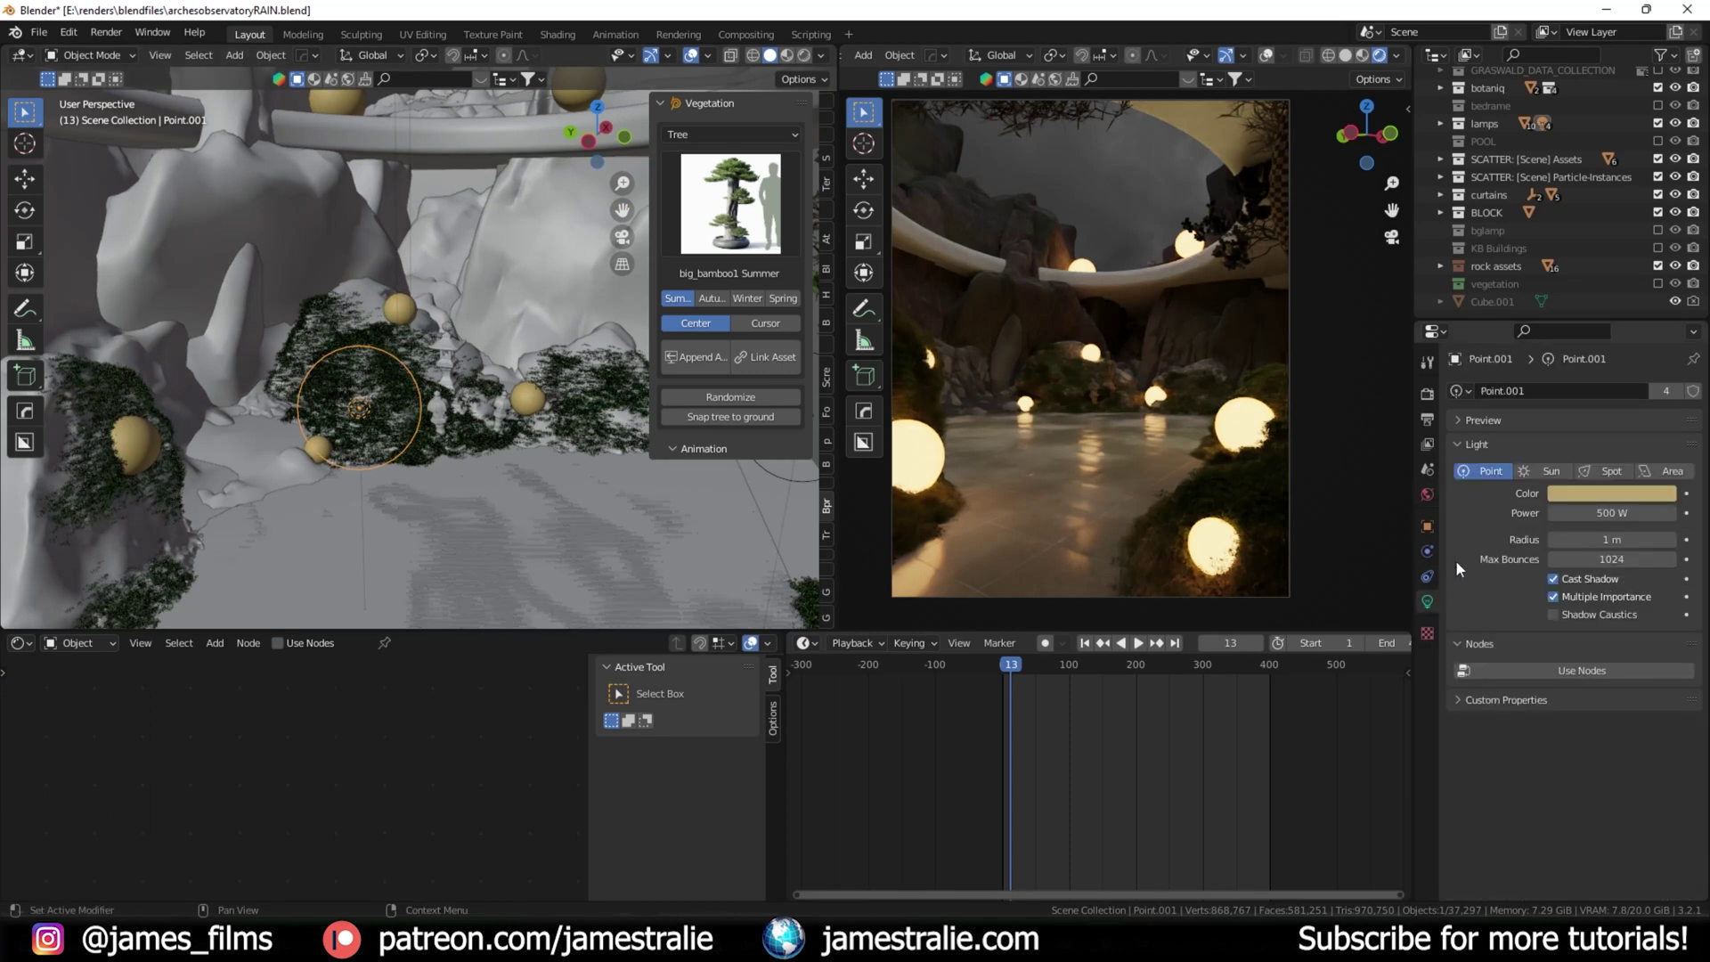
{"action": "left_click", "coordinate": [1427, 527]}
{"action": "scroll", "coordinate": [1560, 712], "scroll_direction": "down", "scroll_amount": 5}
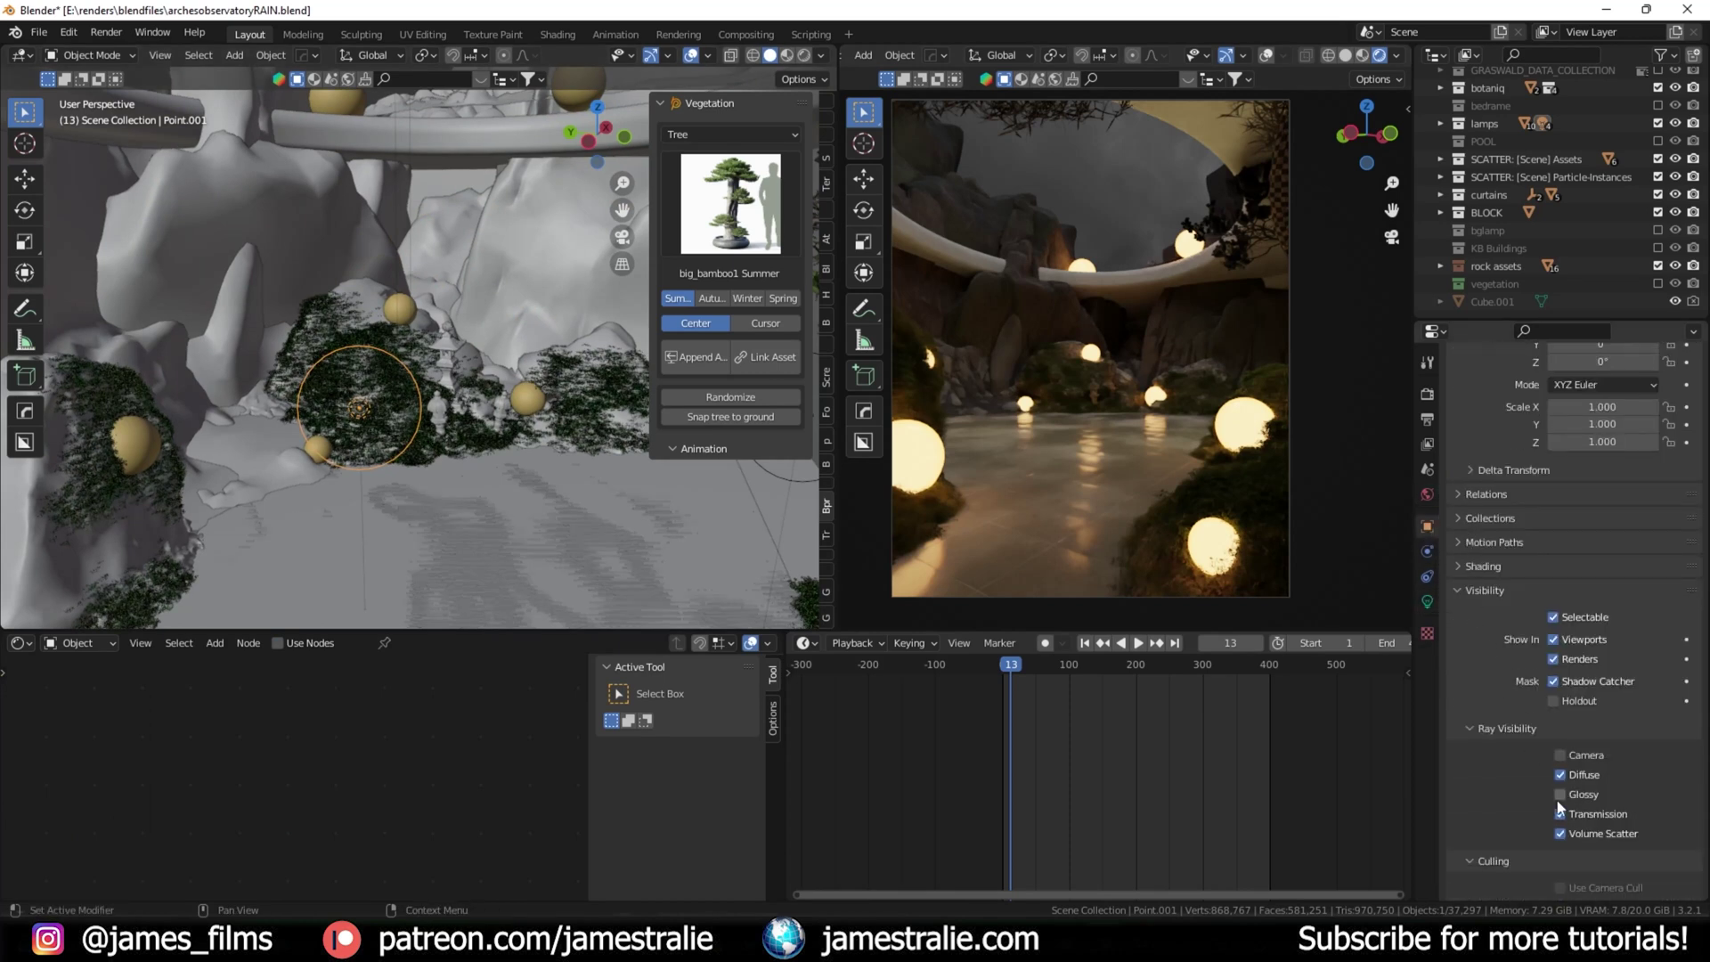
{"action": "left_click", "coordinate": [1560, 756]}
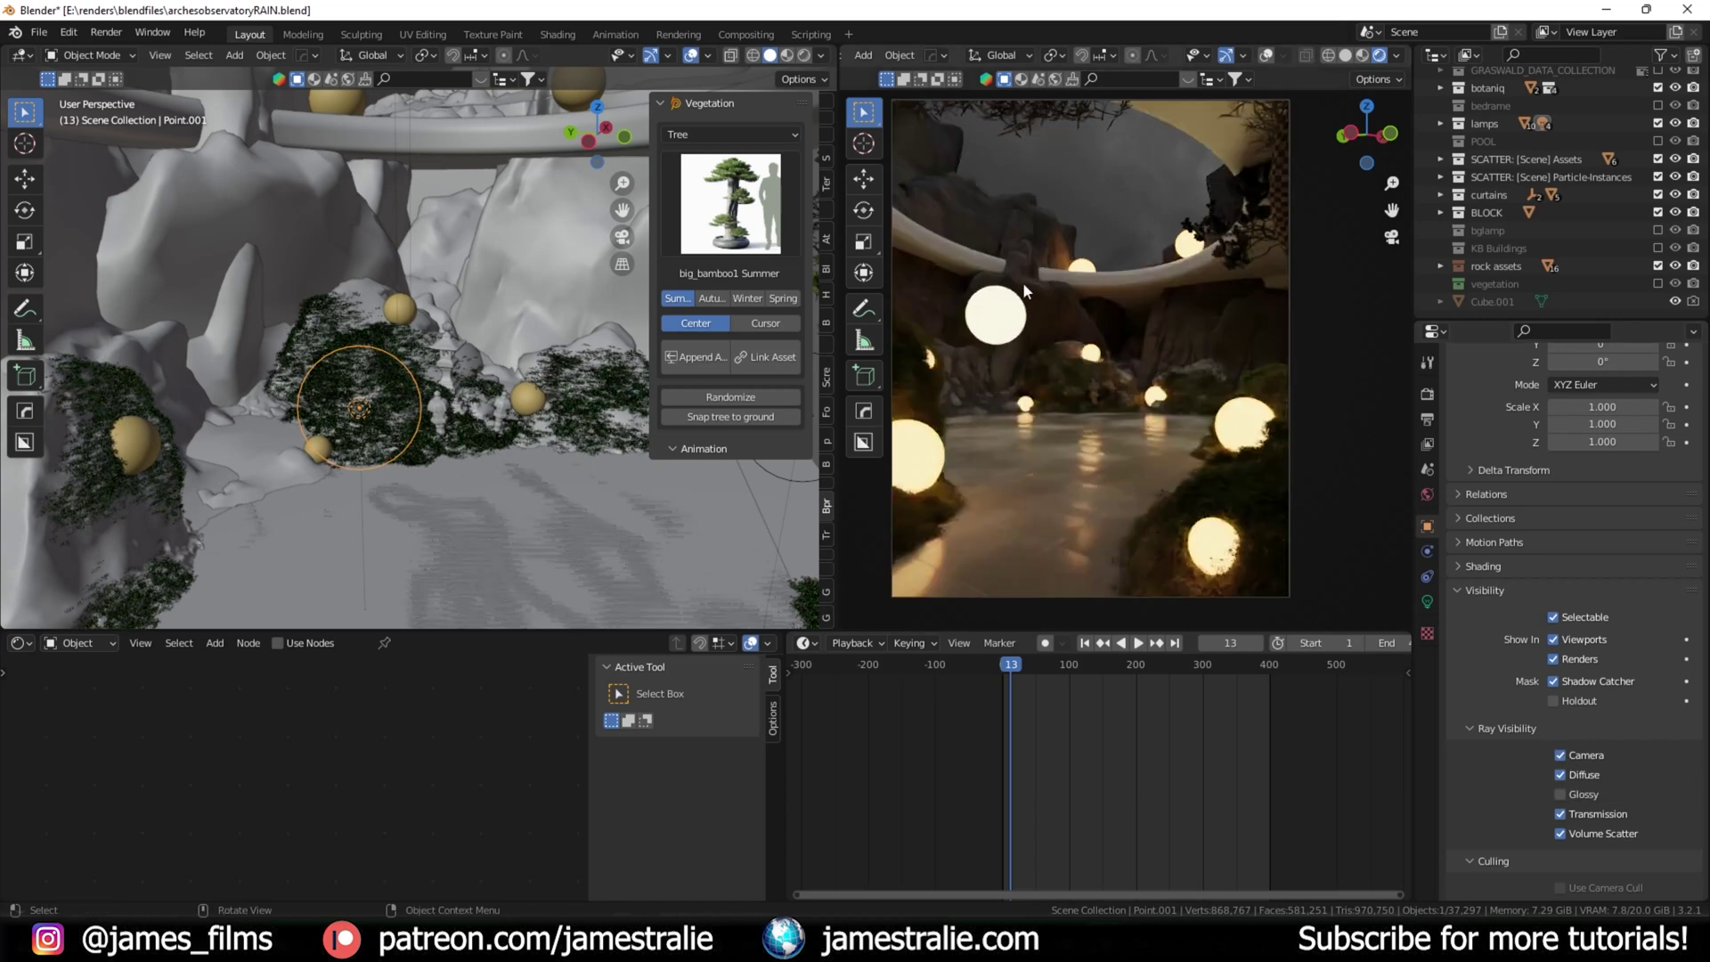
{"action": "left_click", "coordinate": [1564, 757]}
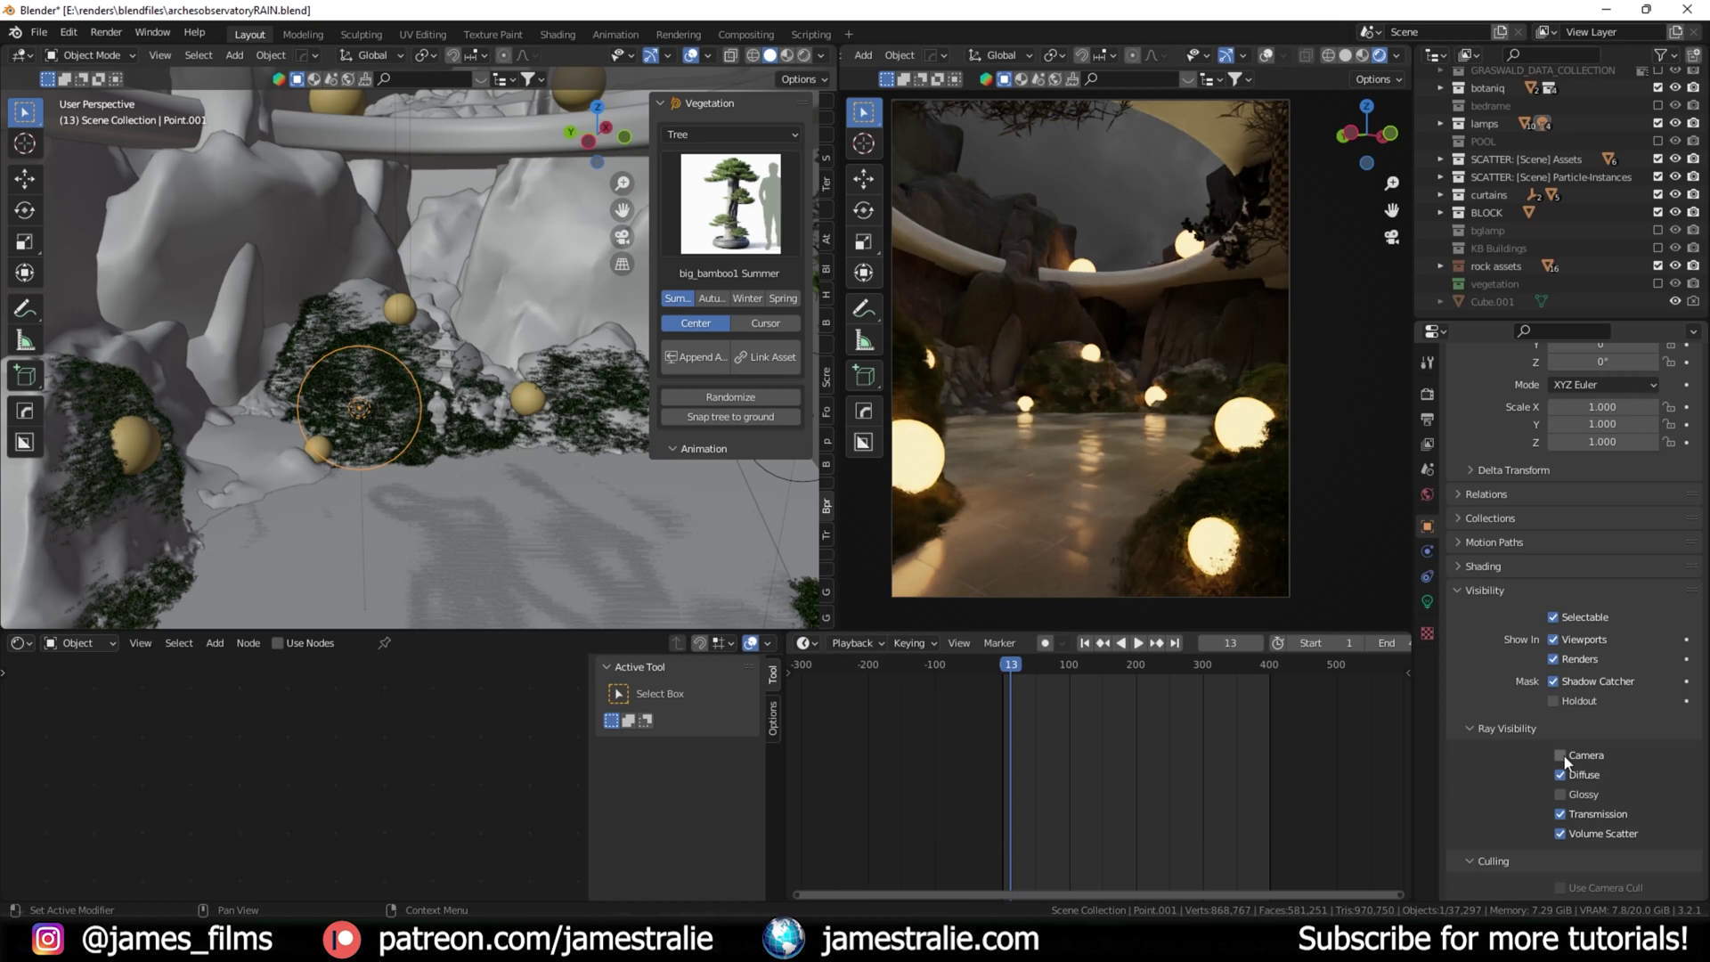
Step: Expand the lamps collection and hide then restore Point.001 to compare the lighting
{"action": "left_click", "coordinate": [1442, 124]}
{"action": "left_click", "coordinate": [1676, 159]}
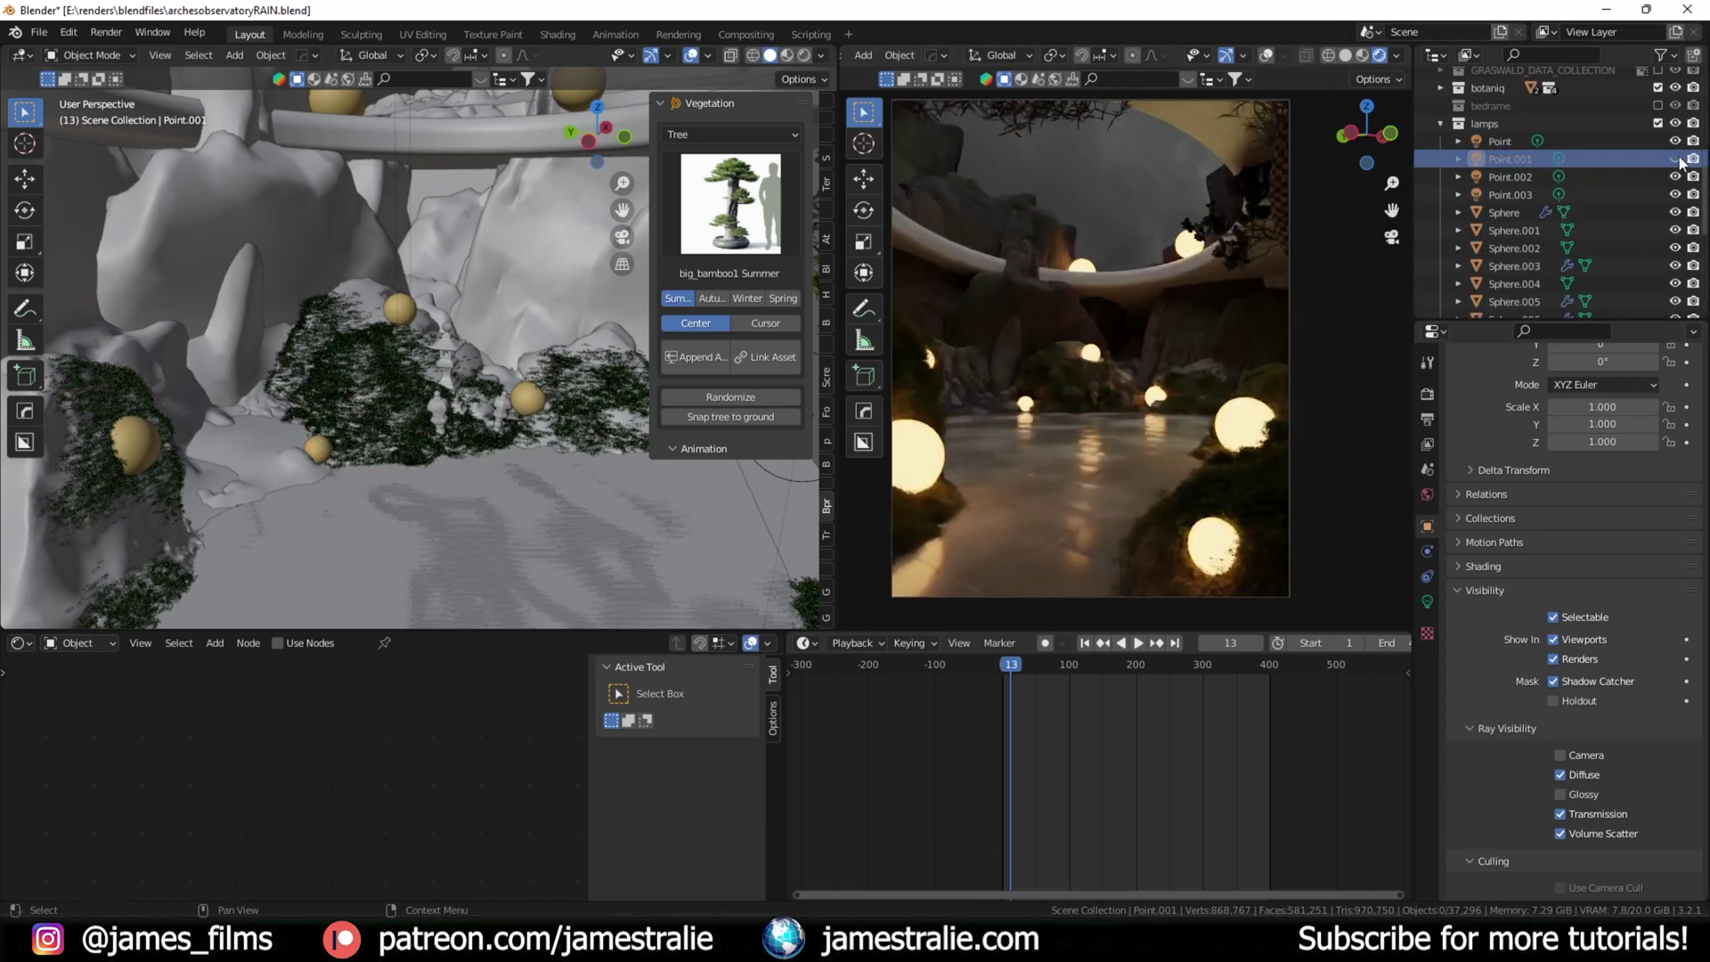
{"action": "left_click", "coordinate": [1676, 159]}
{"action": "scroll", "coordinate": [513, 356], "scroll_direction": "down", "scroll_amount": 3}
Step: Select Point.002, toggle it off and on, and inspect its 500 W warm light colour
{"action": "middle_click_drag", "start_coordinate": [513, 356], "coordinate": [542, 344]}
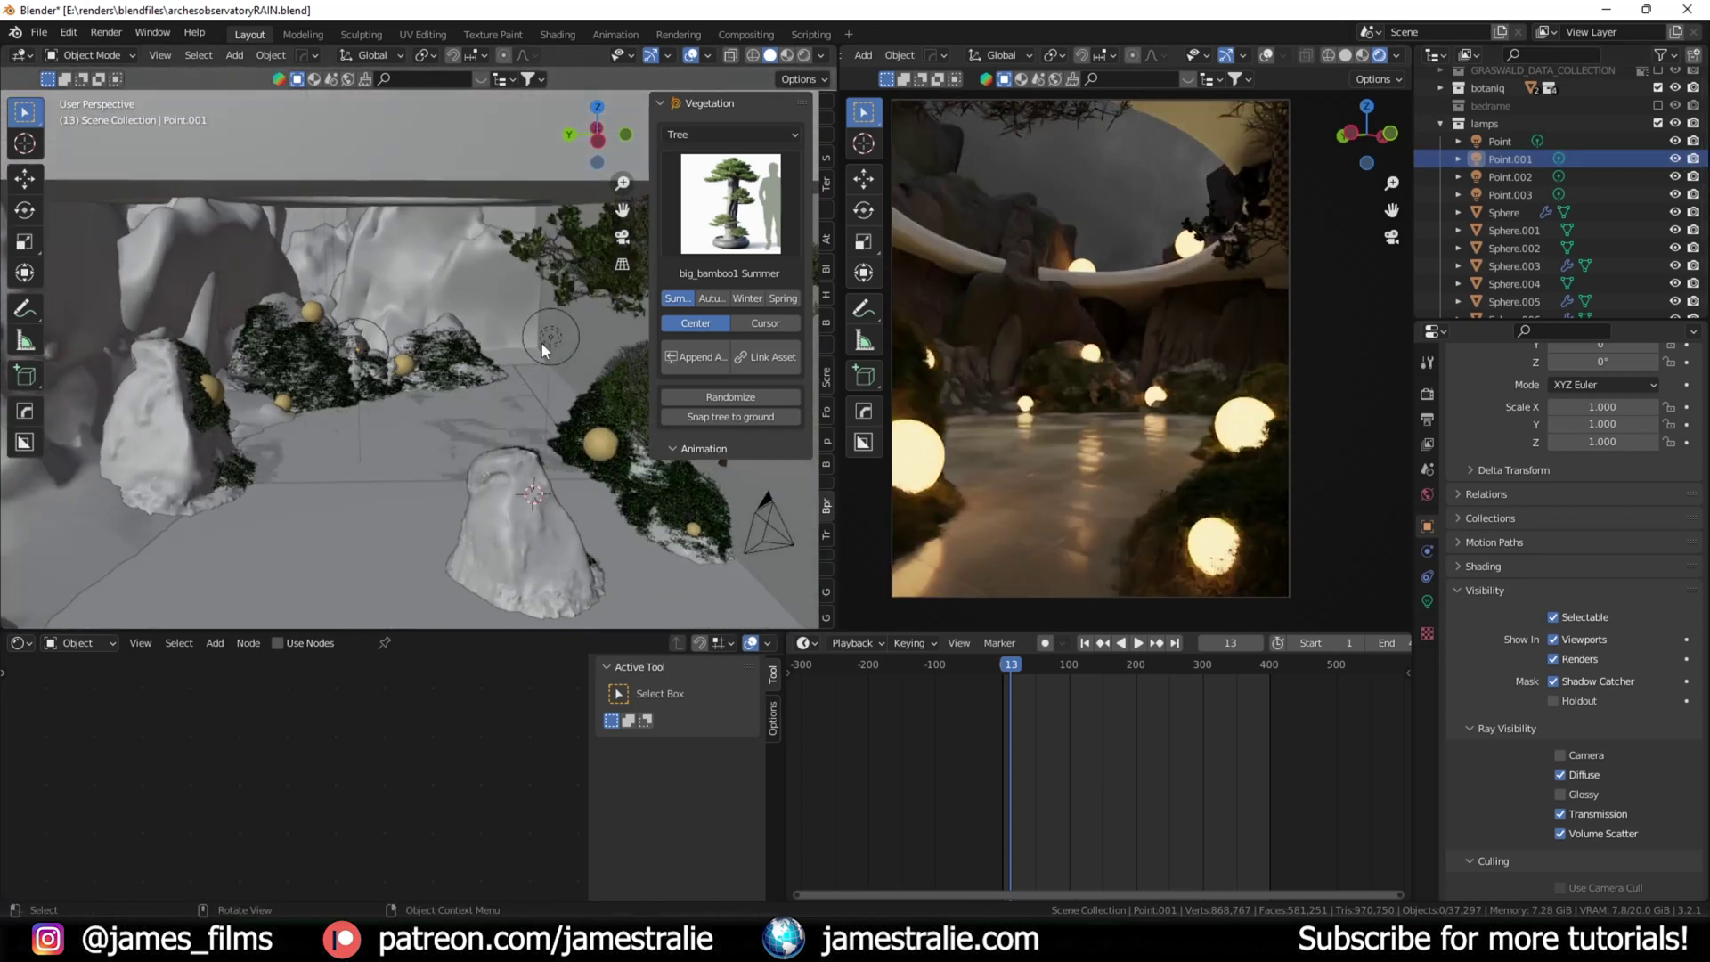
{"action": "left_click", "coordinate": [542, 343]}
{"action": "left_click", "coordinate": [1675, 176]}
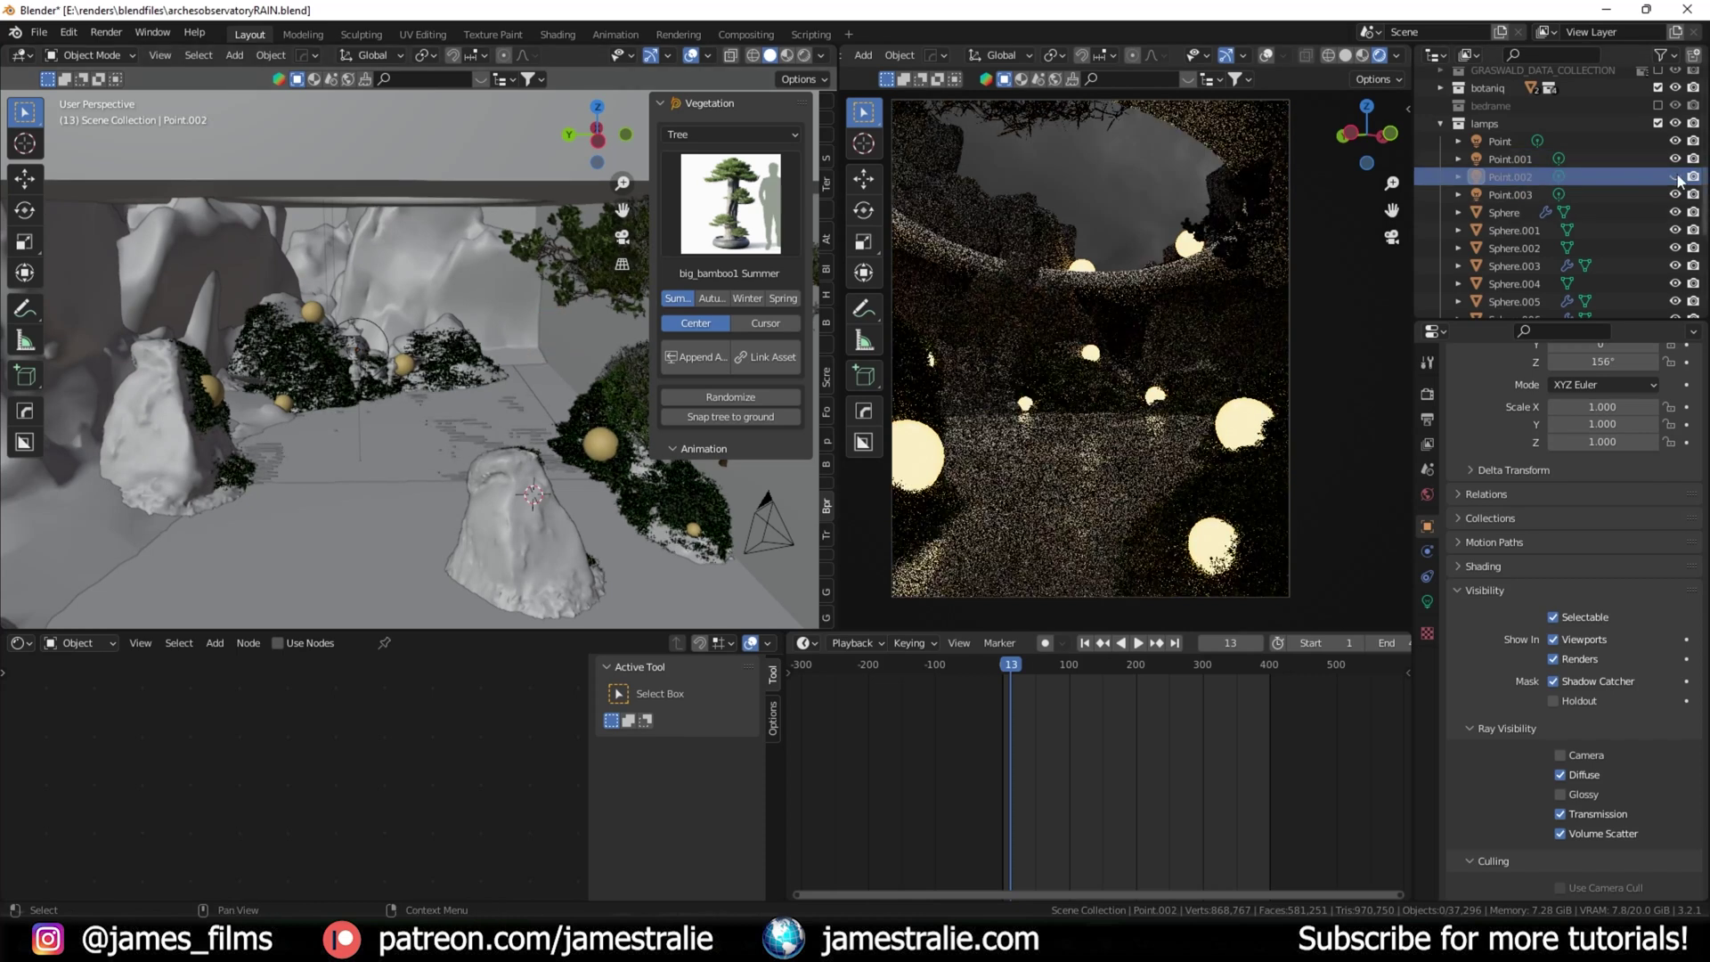
{"action": "left_click", "coordinate": [1675, 177]}
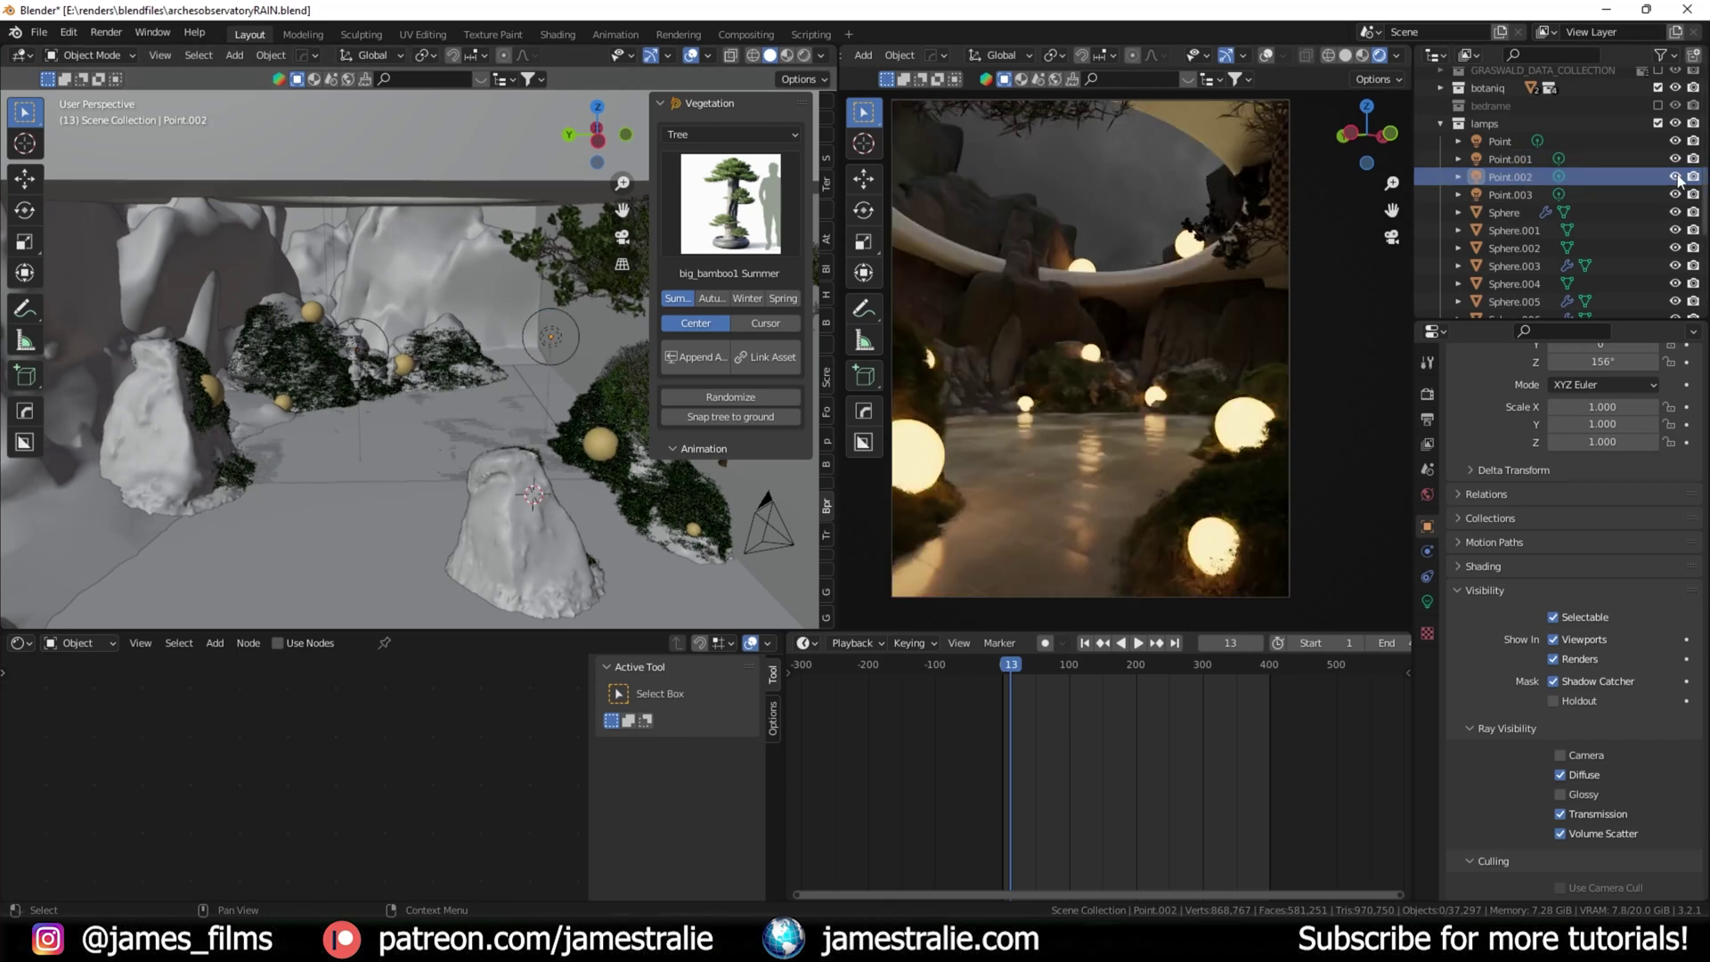
{"action": "left_click", "coordinate": [1427, 604]}
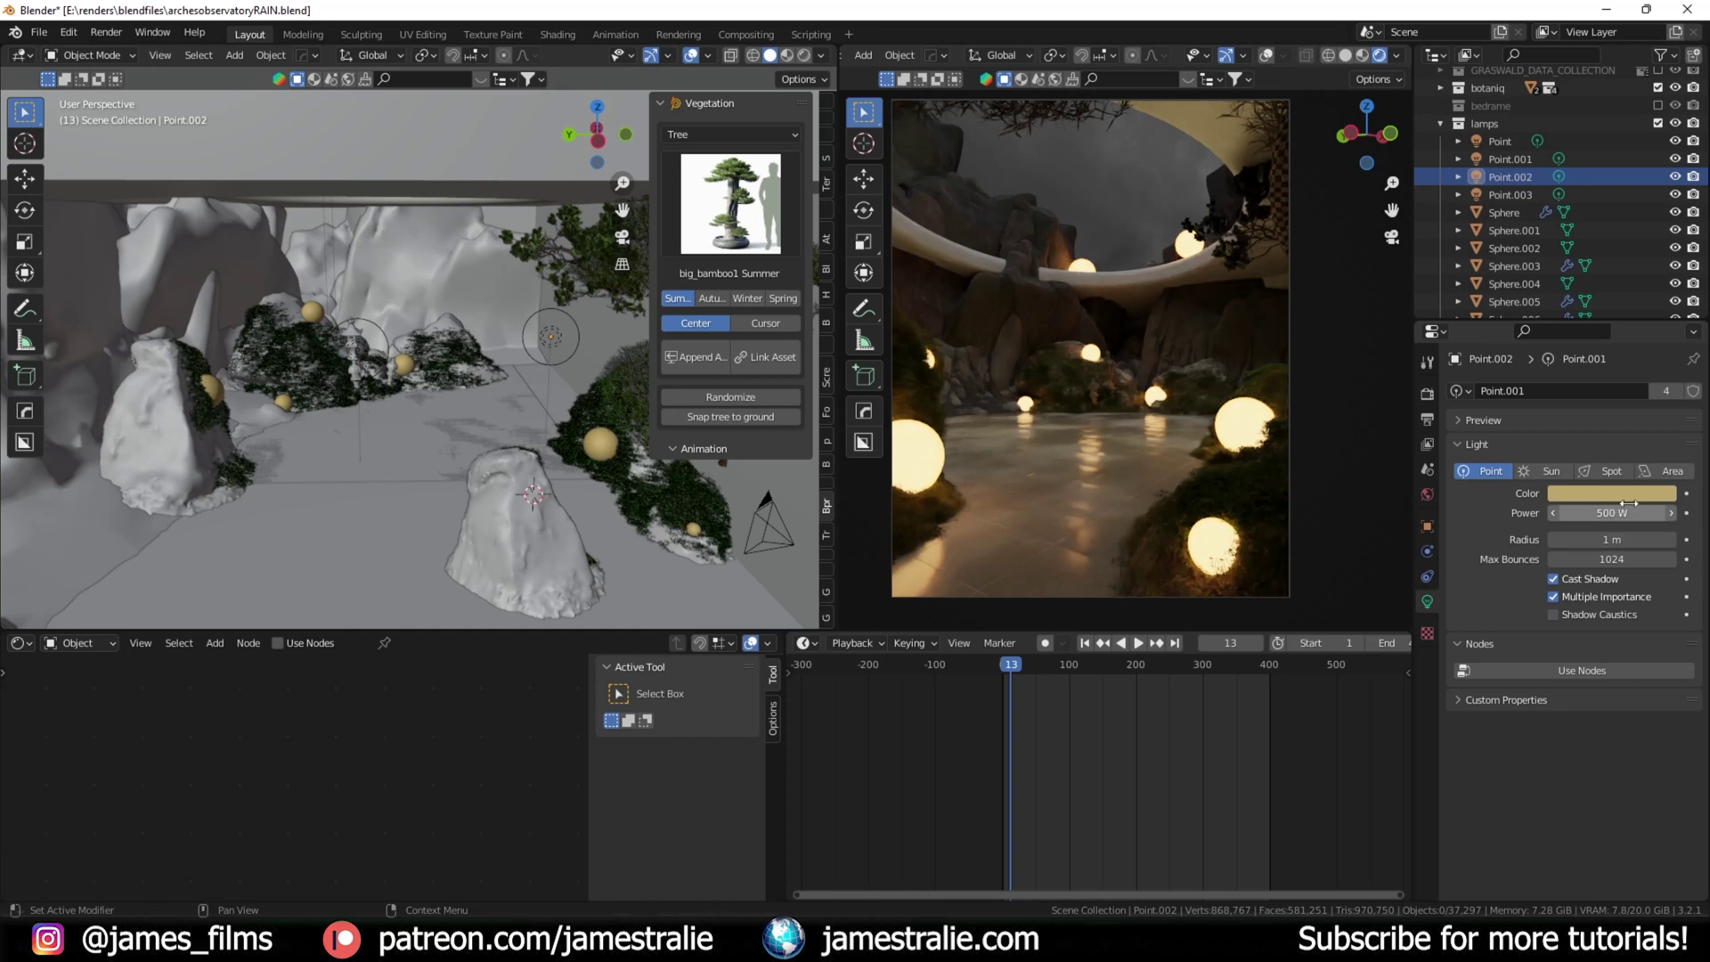
{"action": "left_click", "coordinate": [1603, 496]}
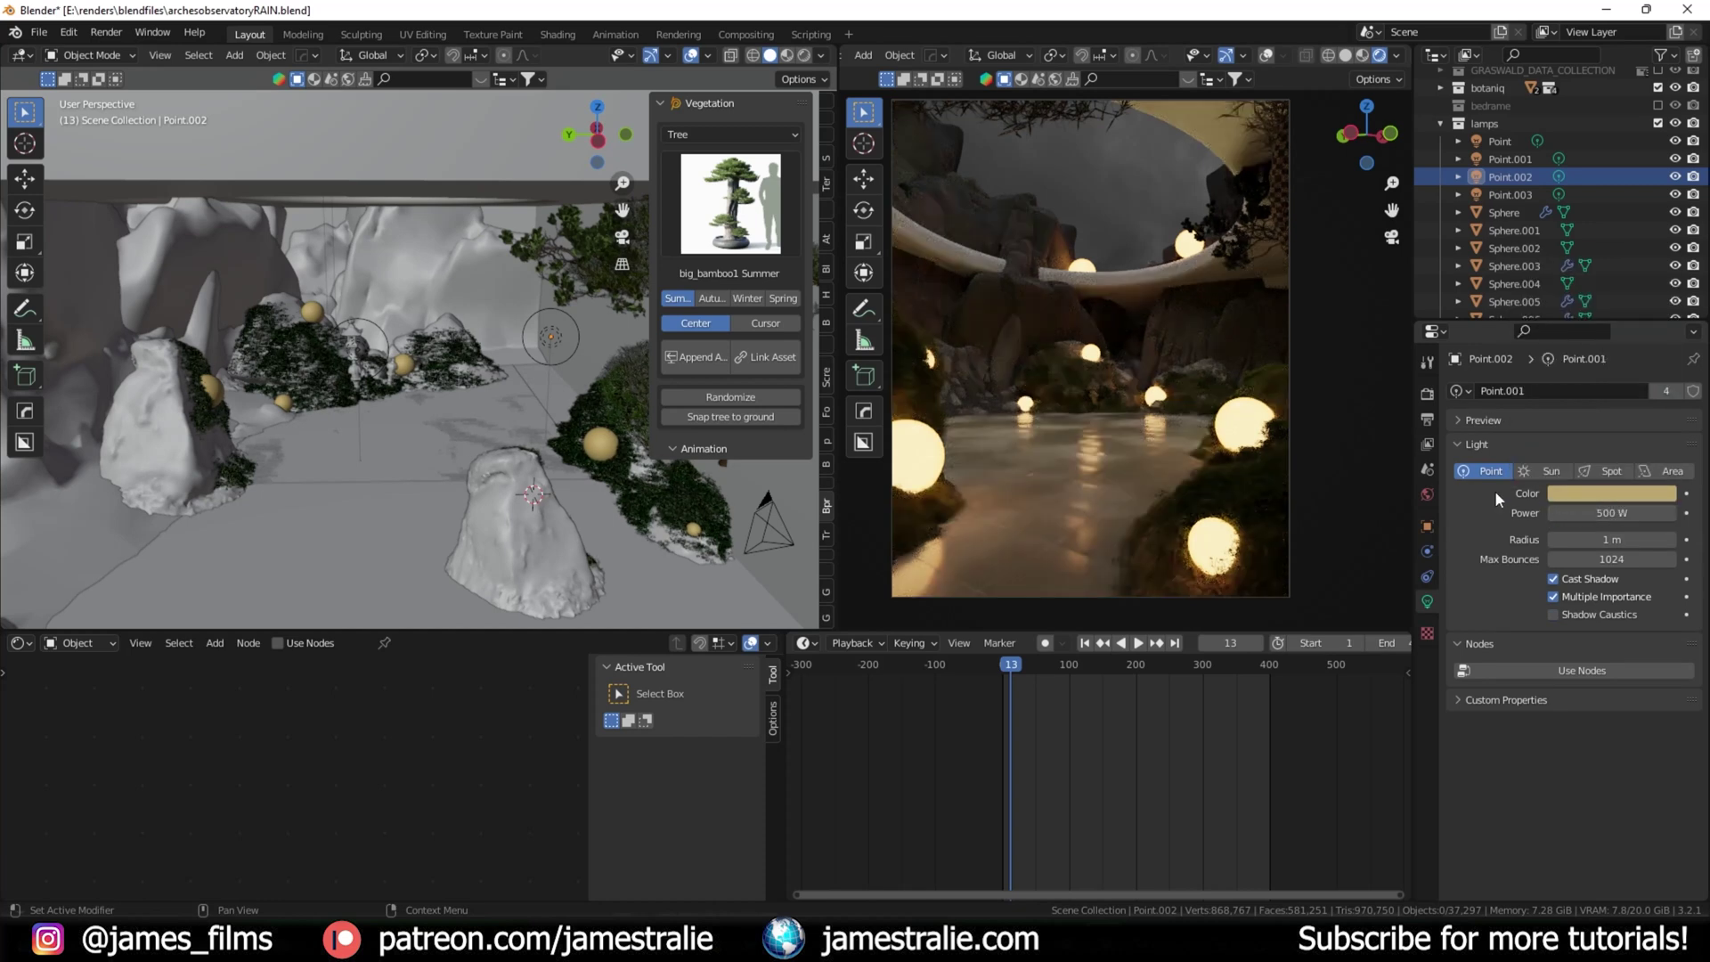
{"action": "middle_click_drag", "start_coordinate": [526, 314], "coordinate": [335, 180]}
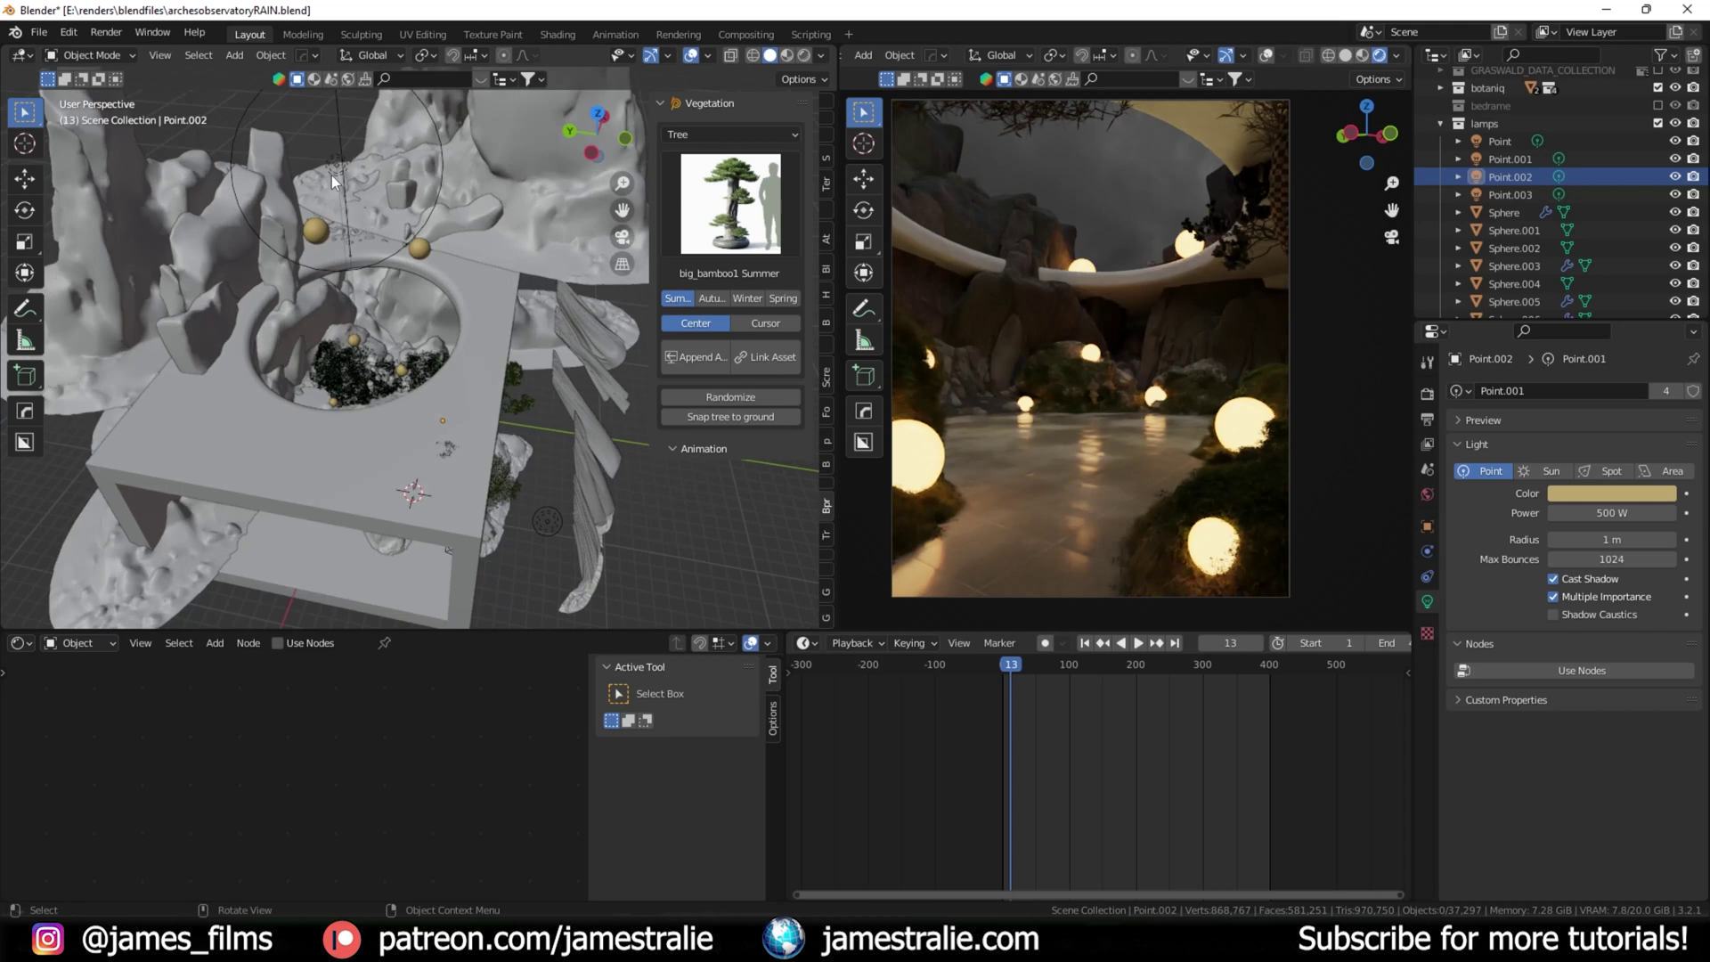
Step: Select the white 2500 W Point.004 lamp and hide then restore it to compare the render
{"action": "left_click", "coordinate": [331, 174]}
{"action": "scroll", "coordinate": [1548, 265], "scroll_direction": "up", "scroll_amount": 2}
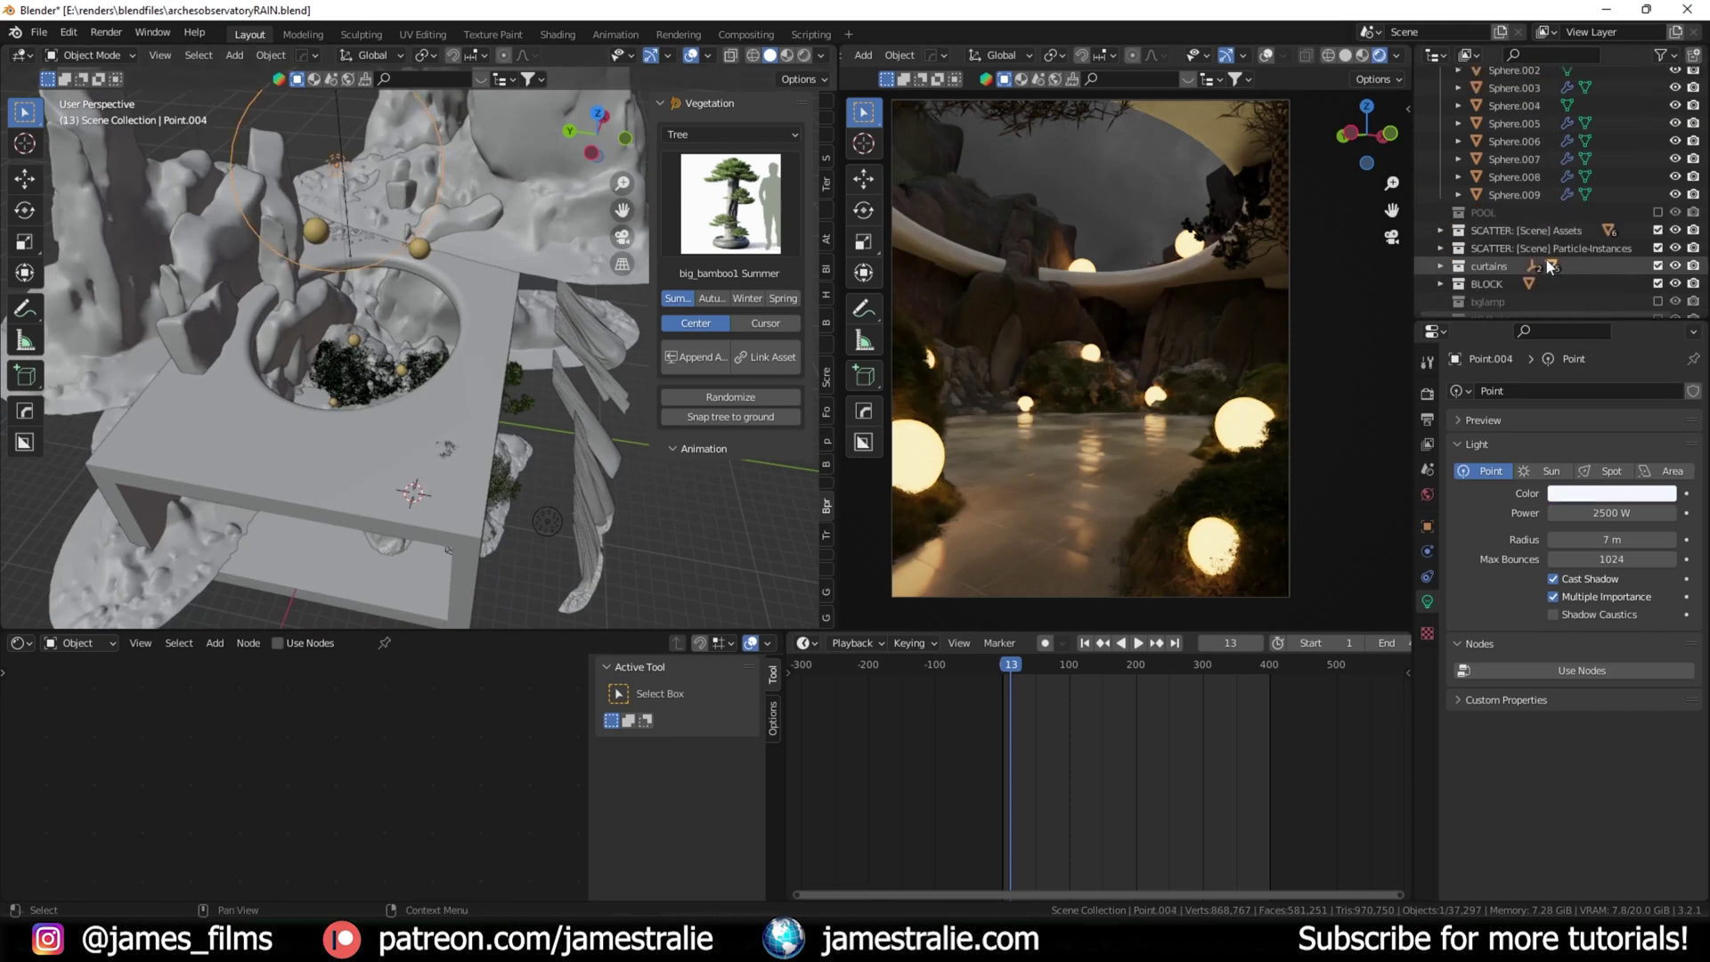
{"action": "left_click", "coordinate": [1442, 157]}
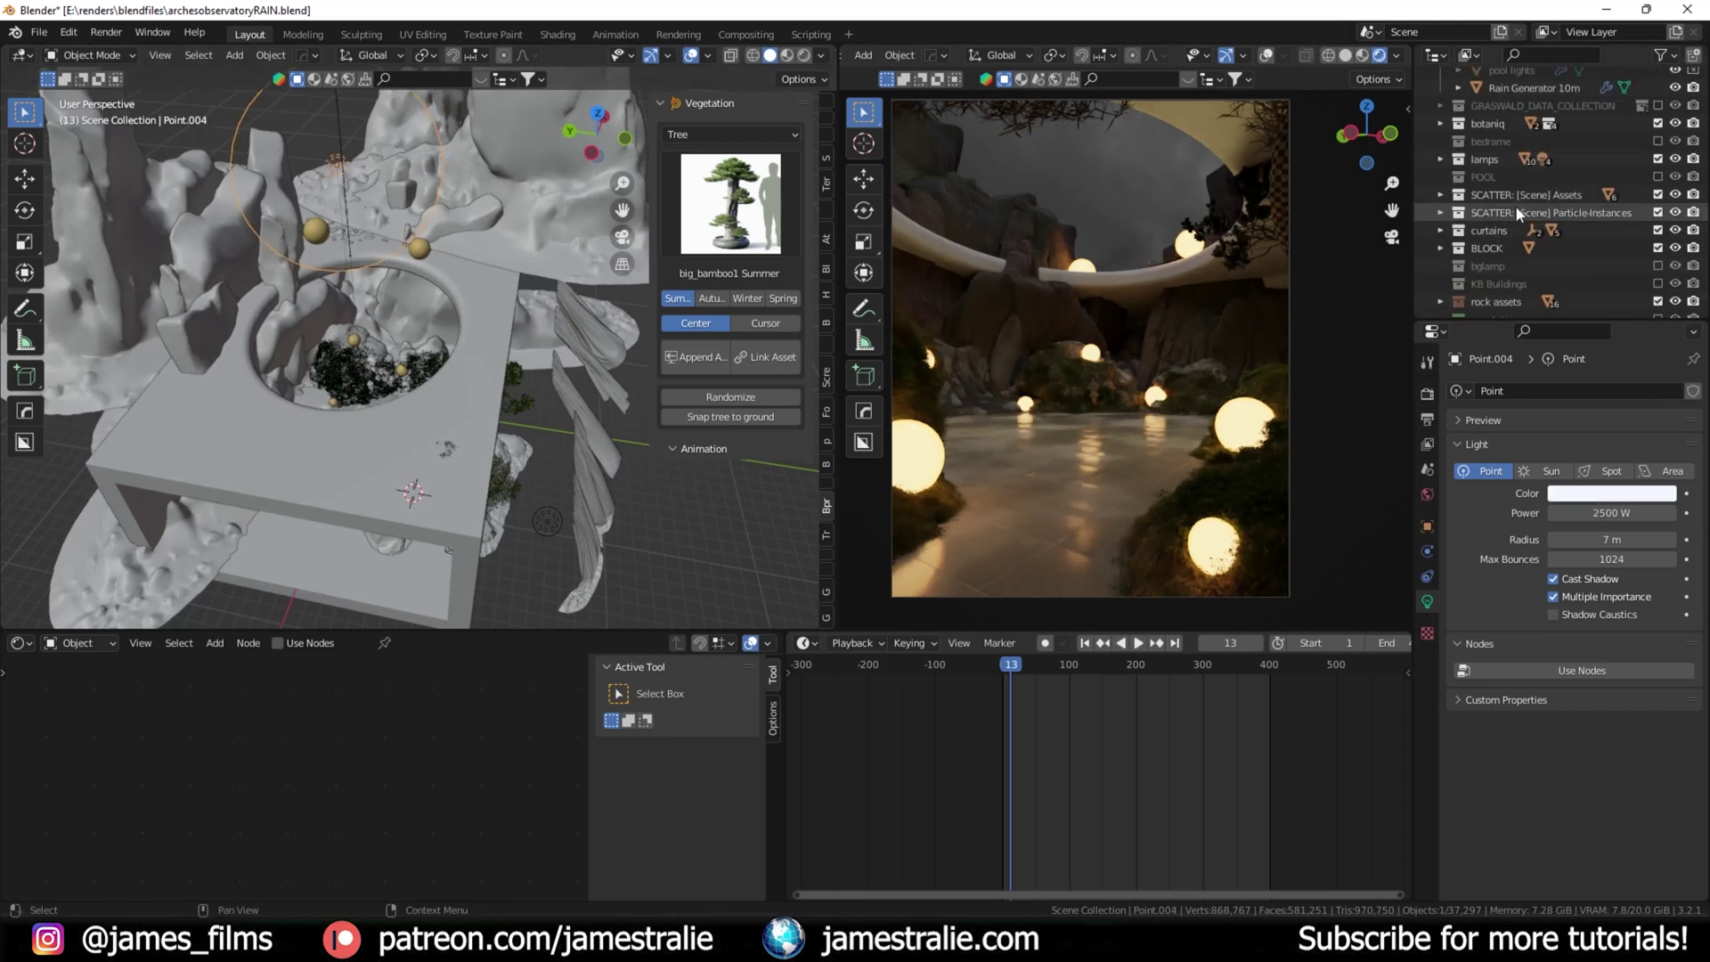
{"action": "left_click", "coordinate": [1675, 195]}
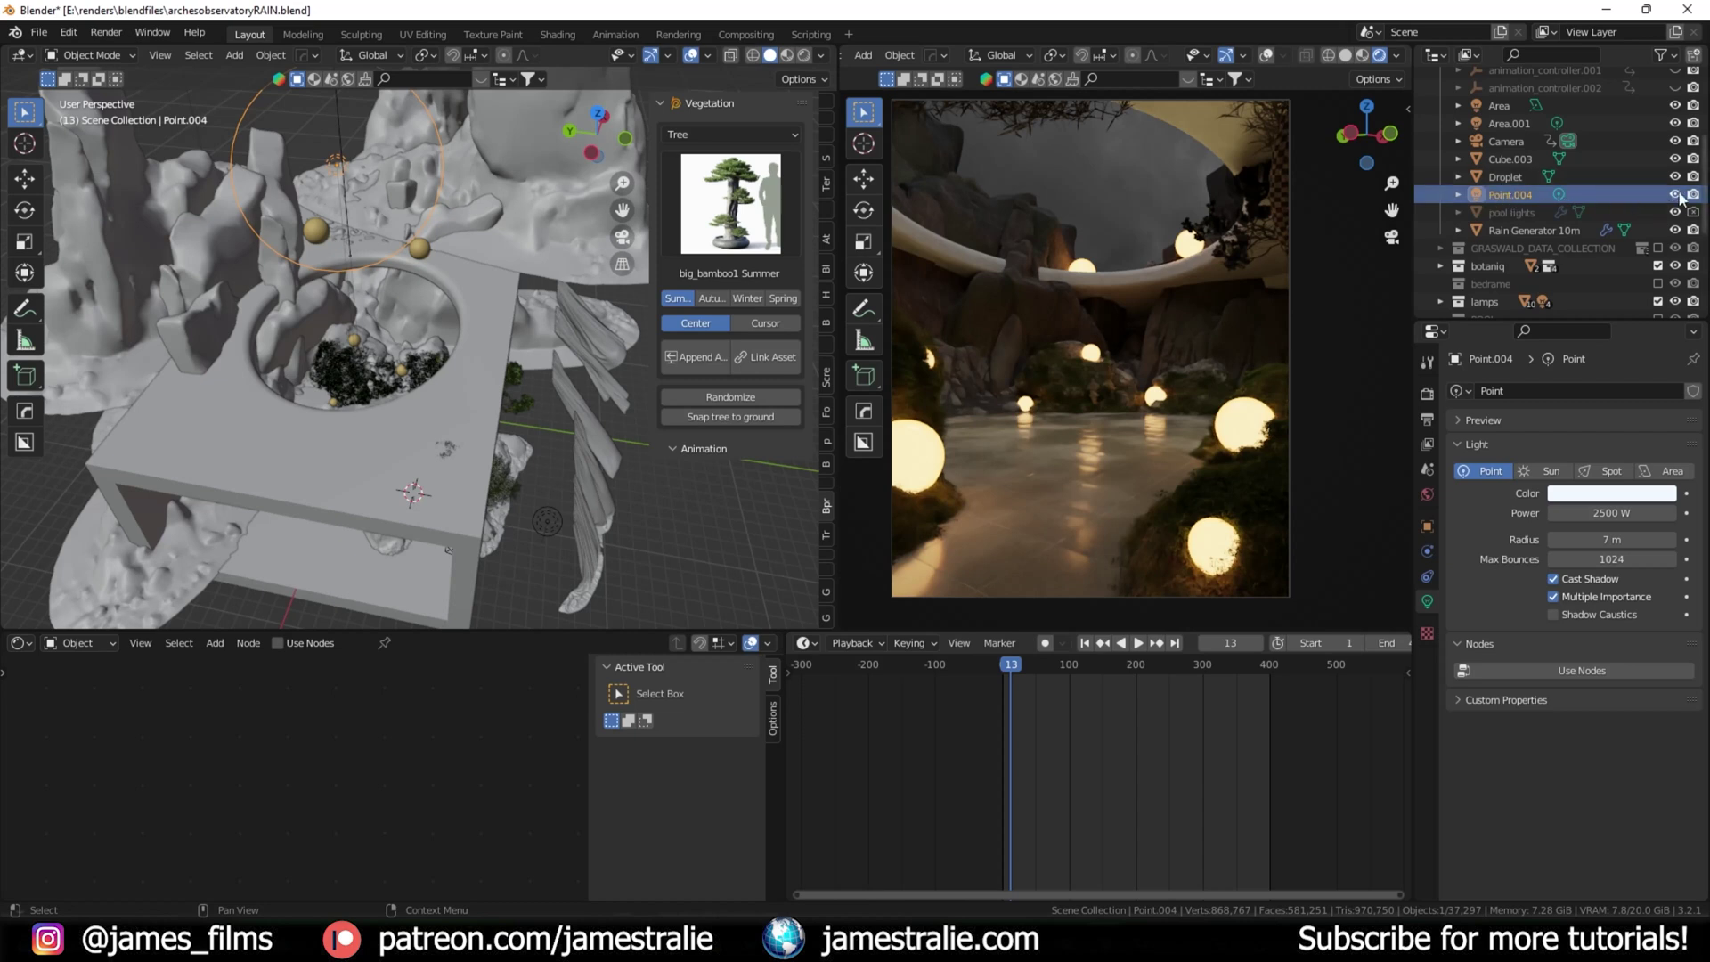
{"action": "left_click", "coordinate": [1675, 194]}
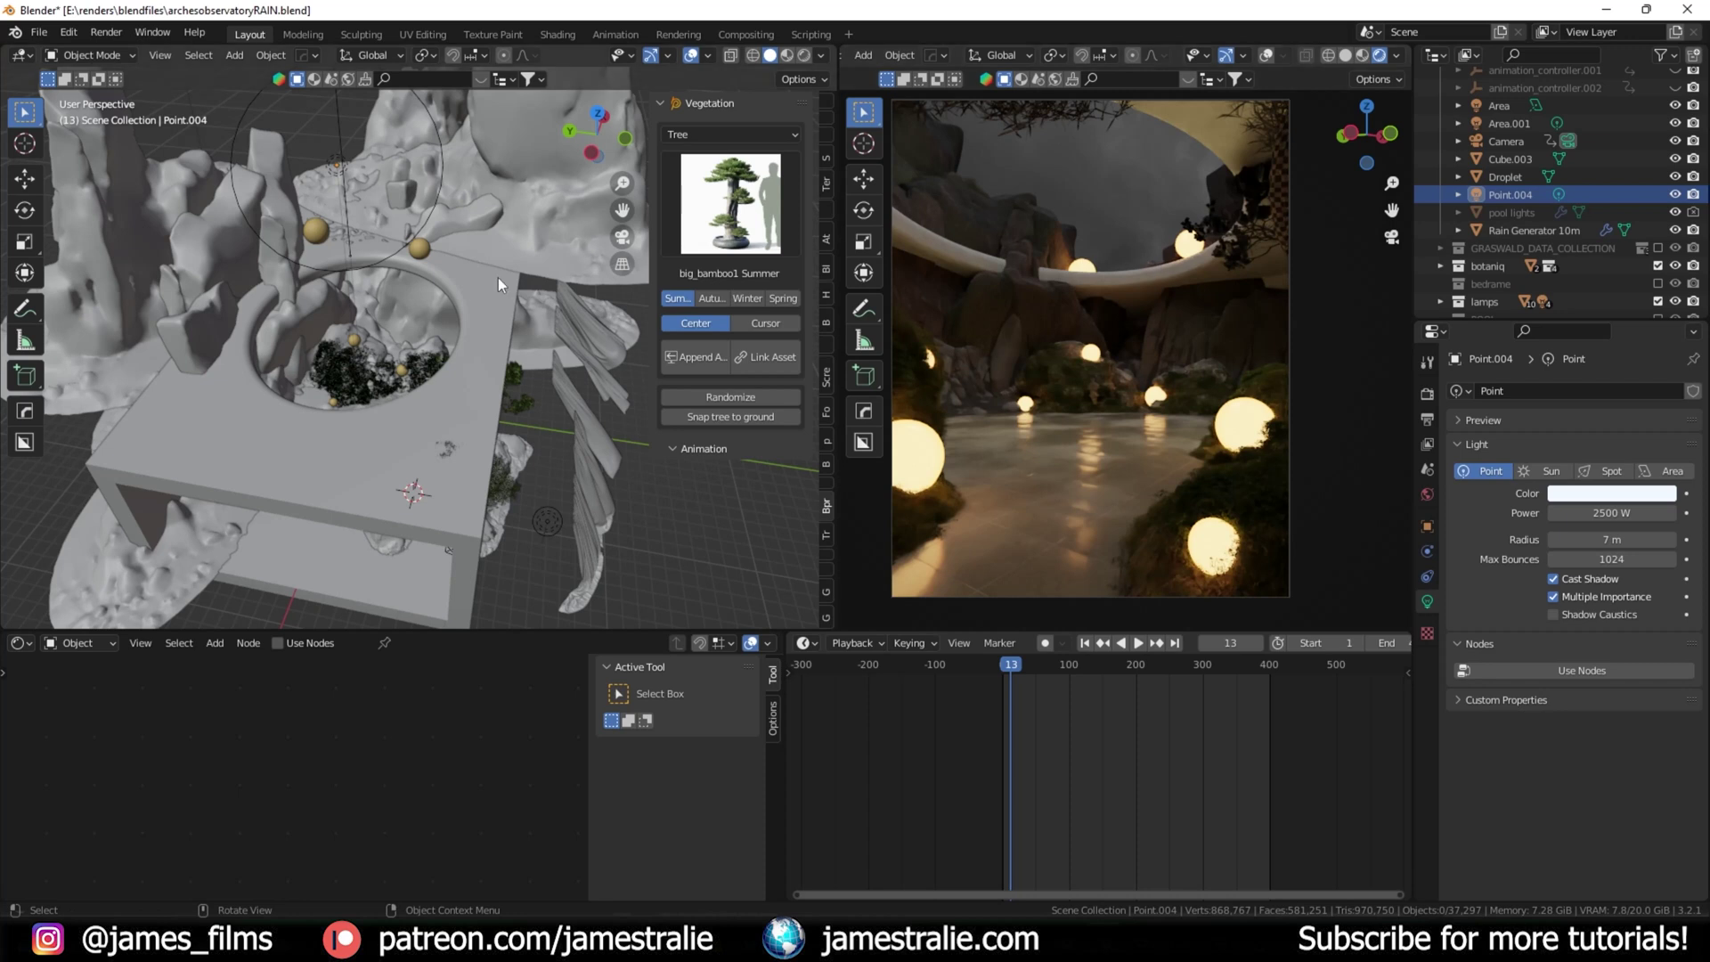
{"action": "scroll", "coordinate": [379, 297], "scroll_direction": "down", "scroll_amount": 3}
{"action": "middle_click_drag", "start_coordinate": [379, 297], "coordinate": [408, 330]}
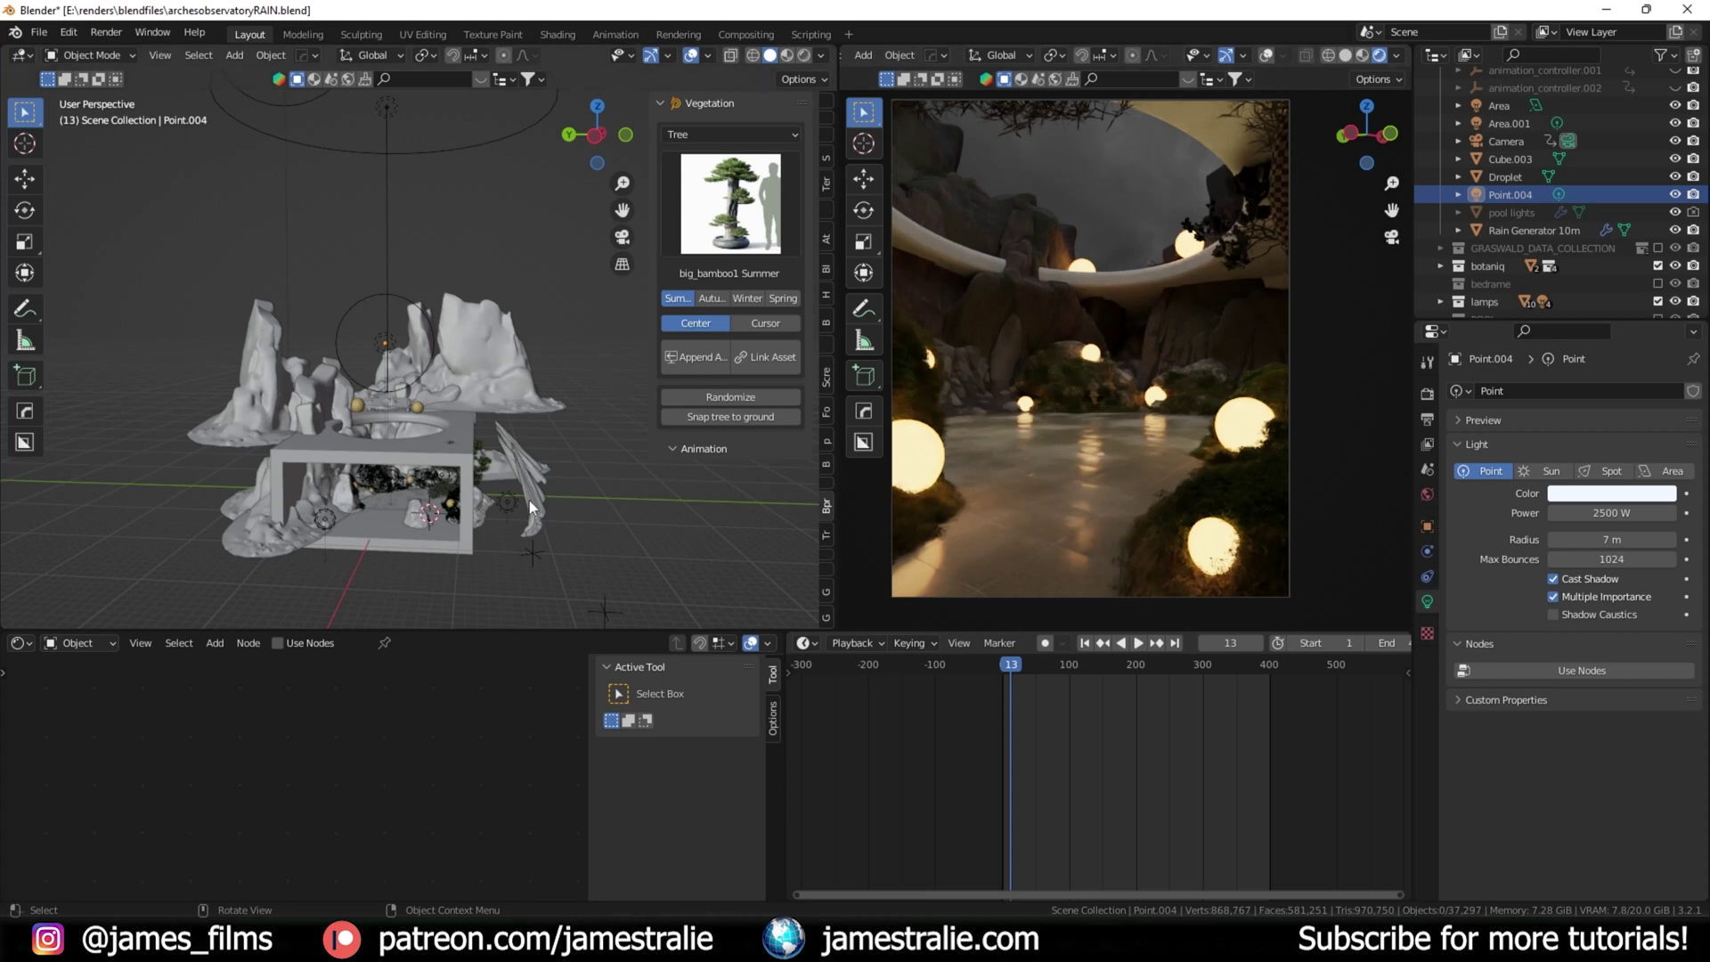
{"action": "middle_click_drag", "start_coordinate": [462, 521], "coordinate": [508, 445]}
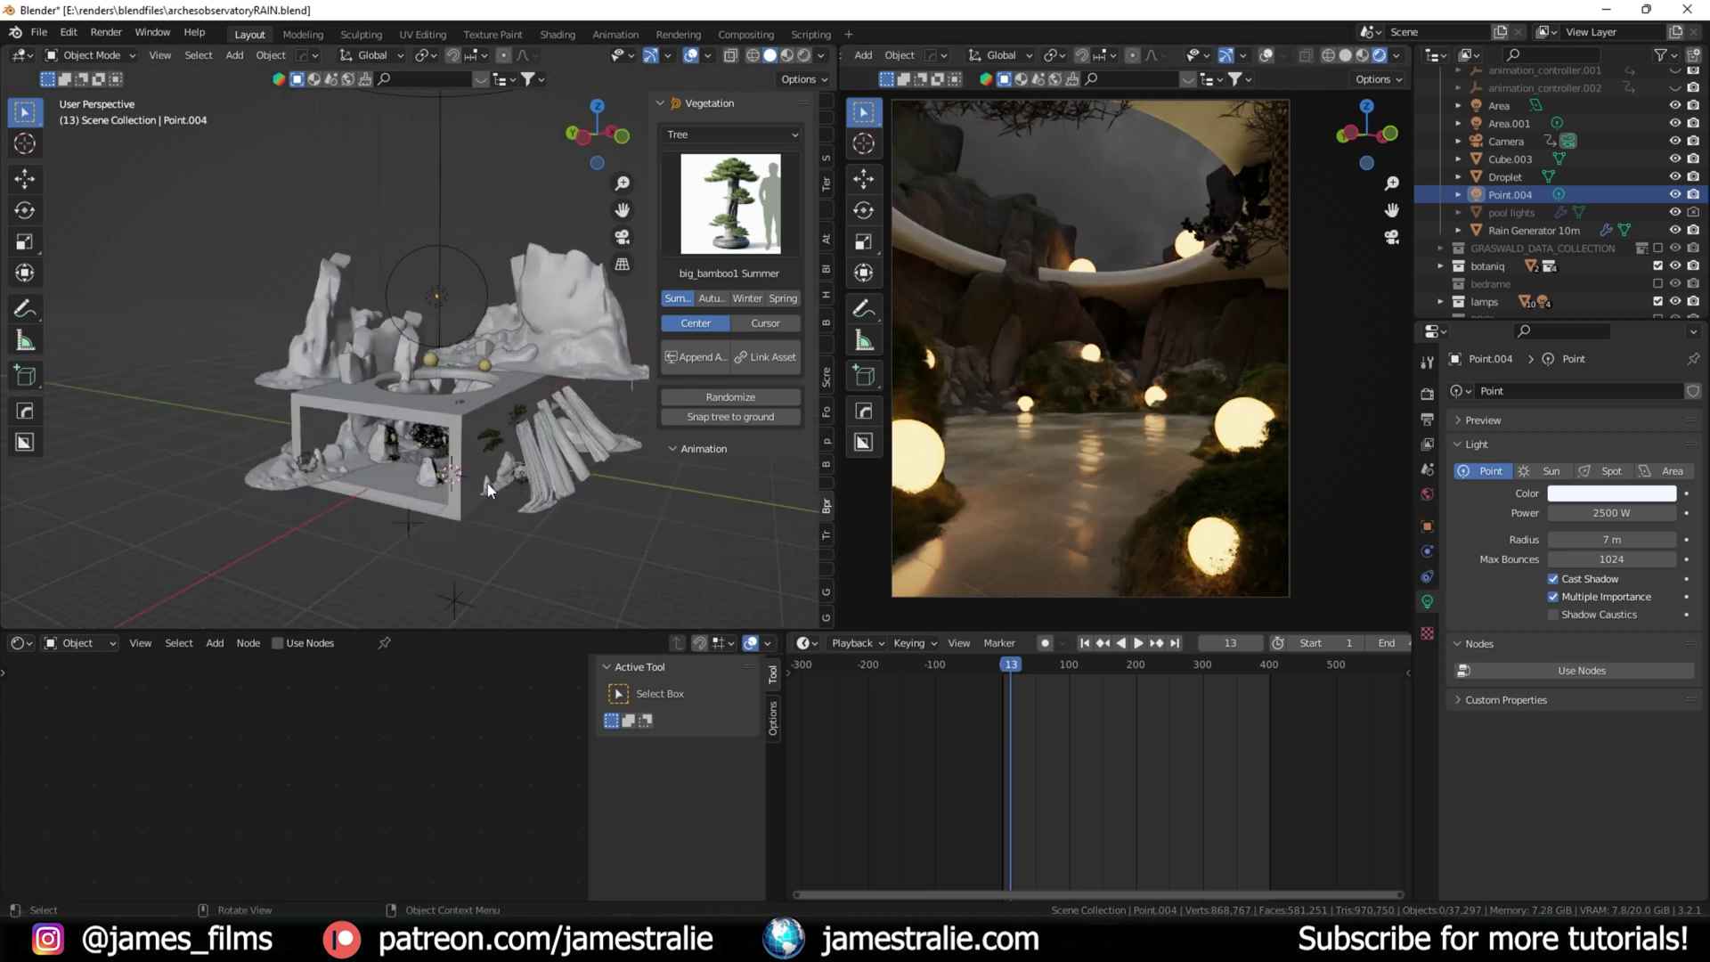
Step: Select the overhead 2400 W disk Area light and hide then show it to compare the render
{"action": "scroll", "coordinate": [494, 305], "scroll_direction": "down", "scroll_amount": 2}
{"action": "middle_click_drag", "start_coordinate": [494, 305], "coordinate": [427, 326]}
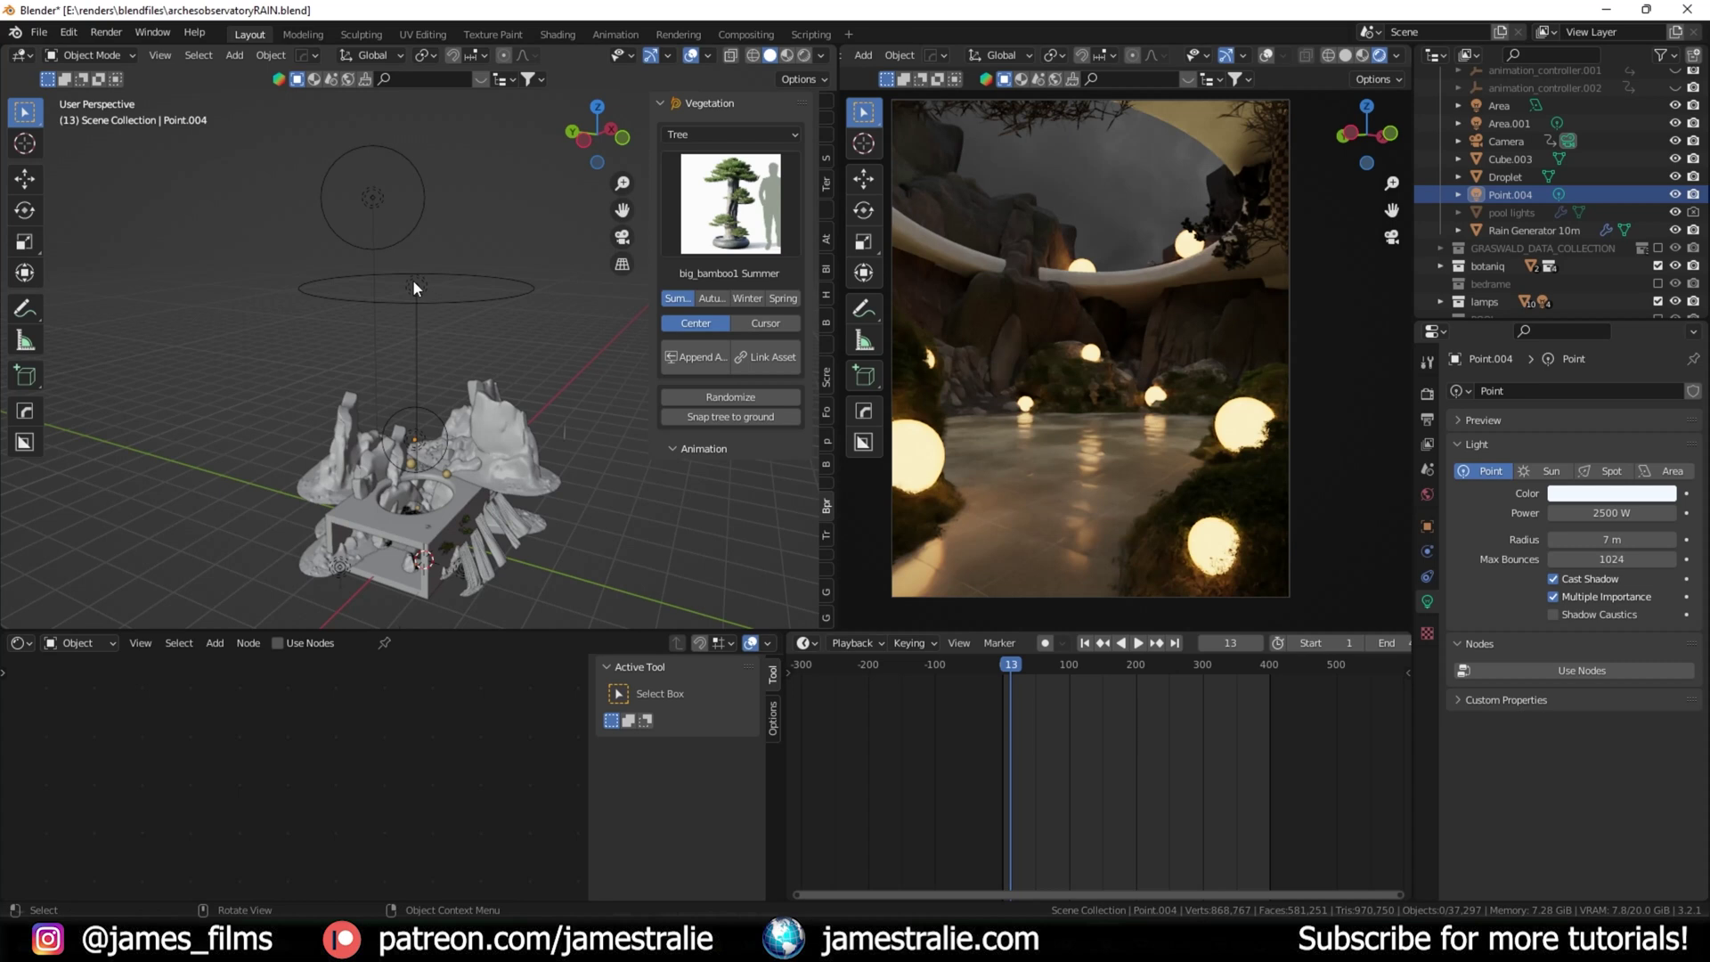
{"action": "left_click", "coordinate": [413, 281]}
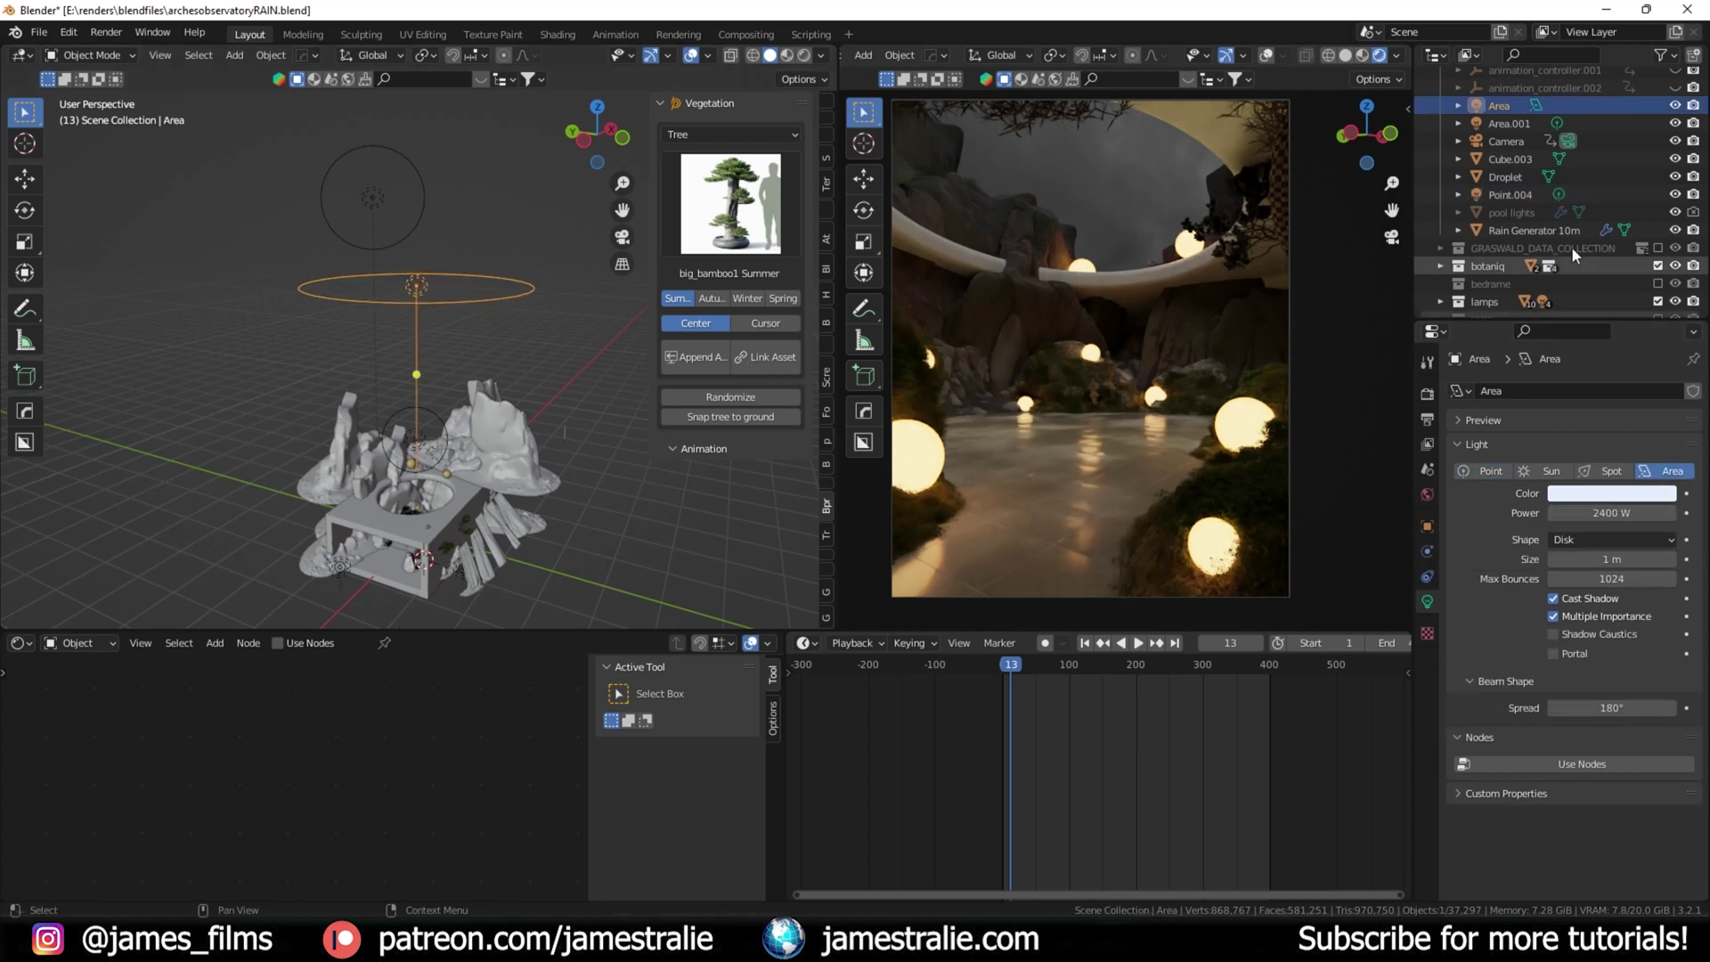
{"action": "left_click", "coordinate": [1675, 105]}
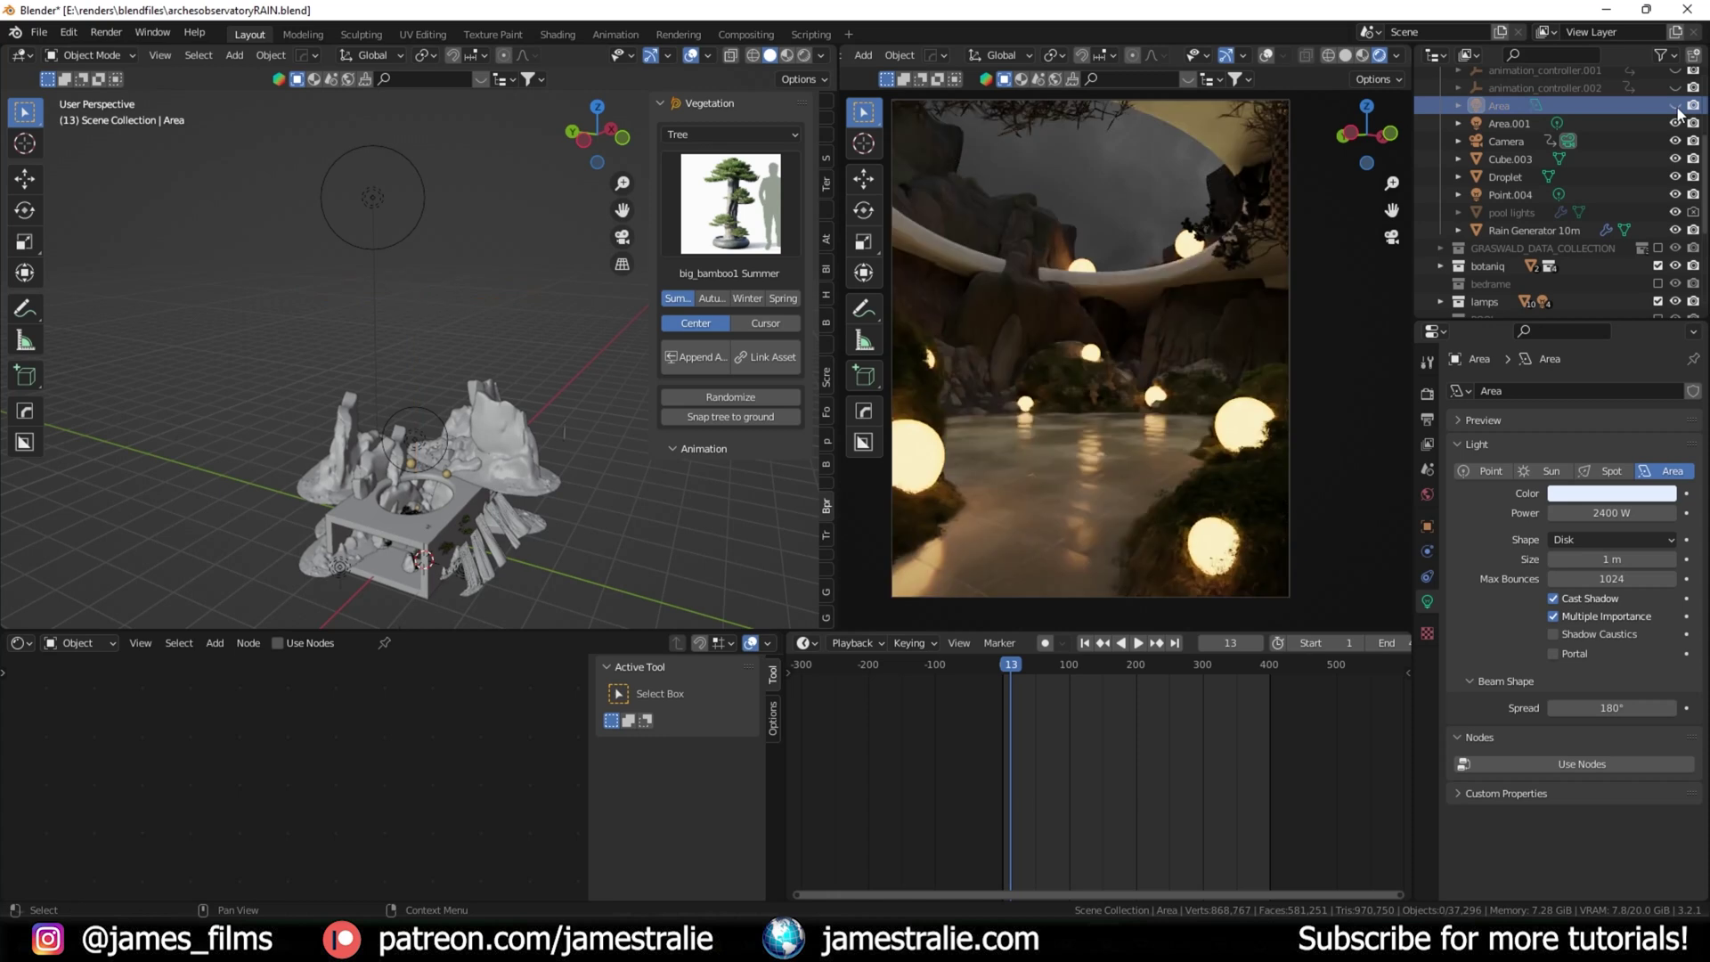
{"action": "left_click", "coordinate": [1676, 105]}
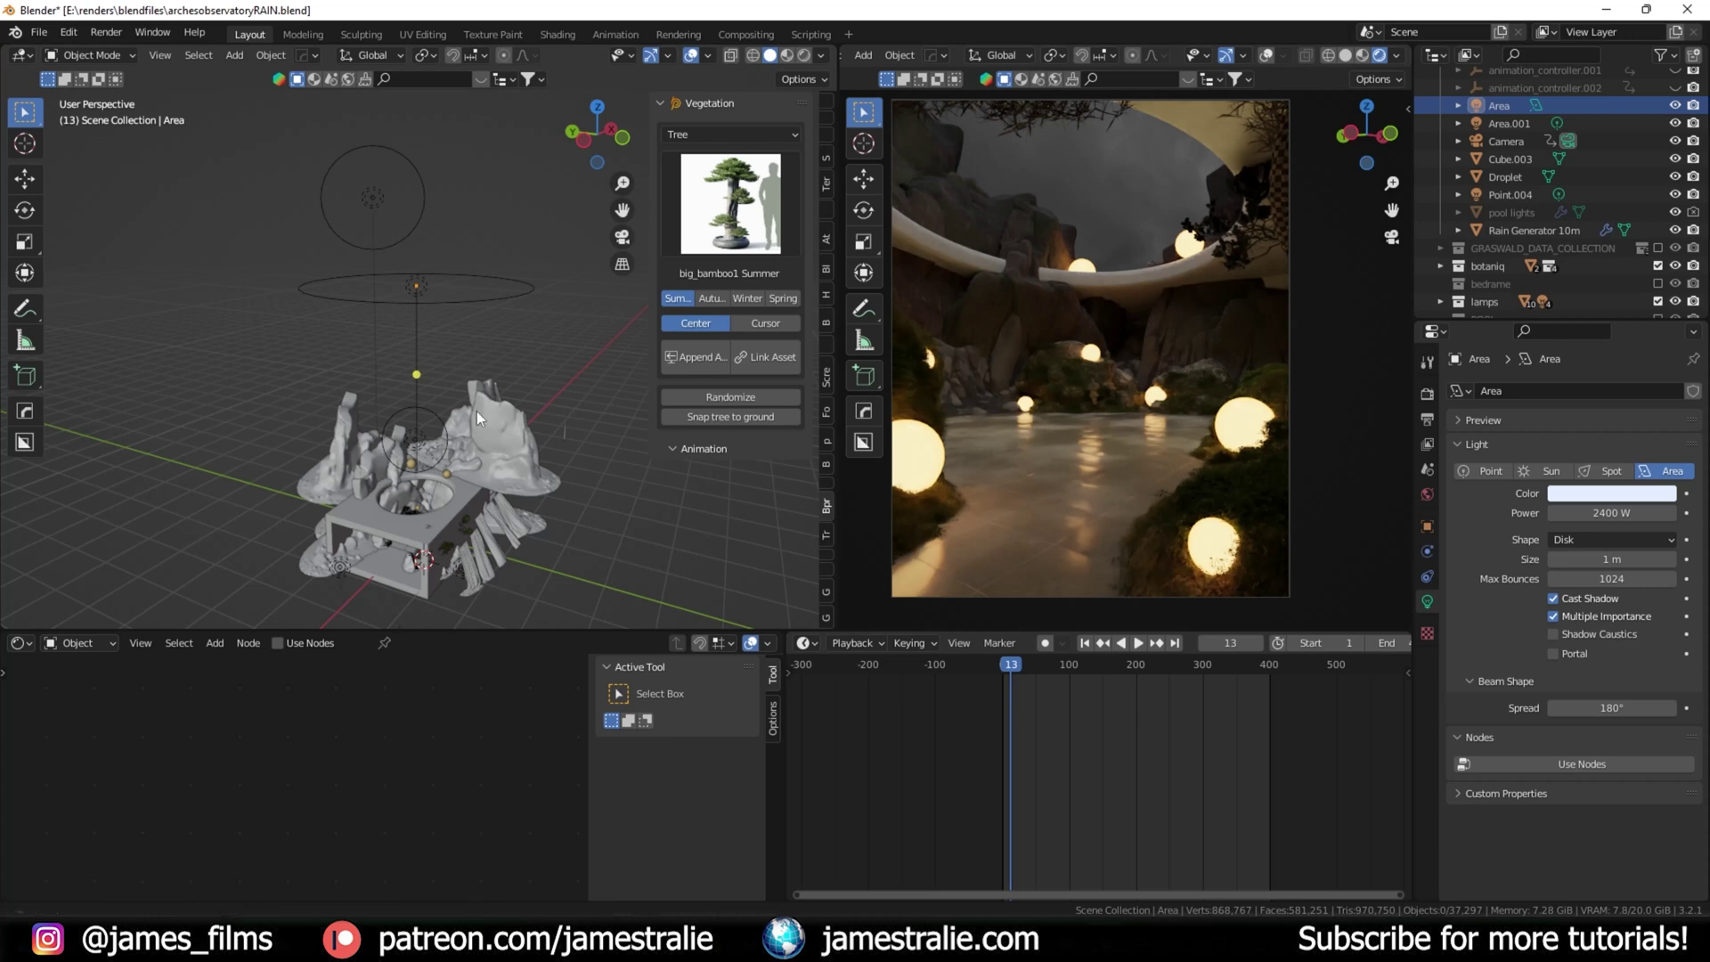
{"action": "middle_click_drag", "start_coordinate": [478, 410], "coordinate": [484, 390]}
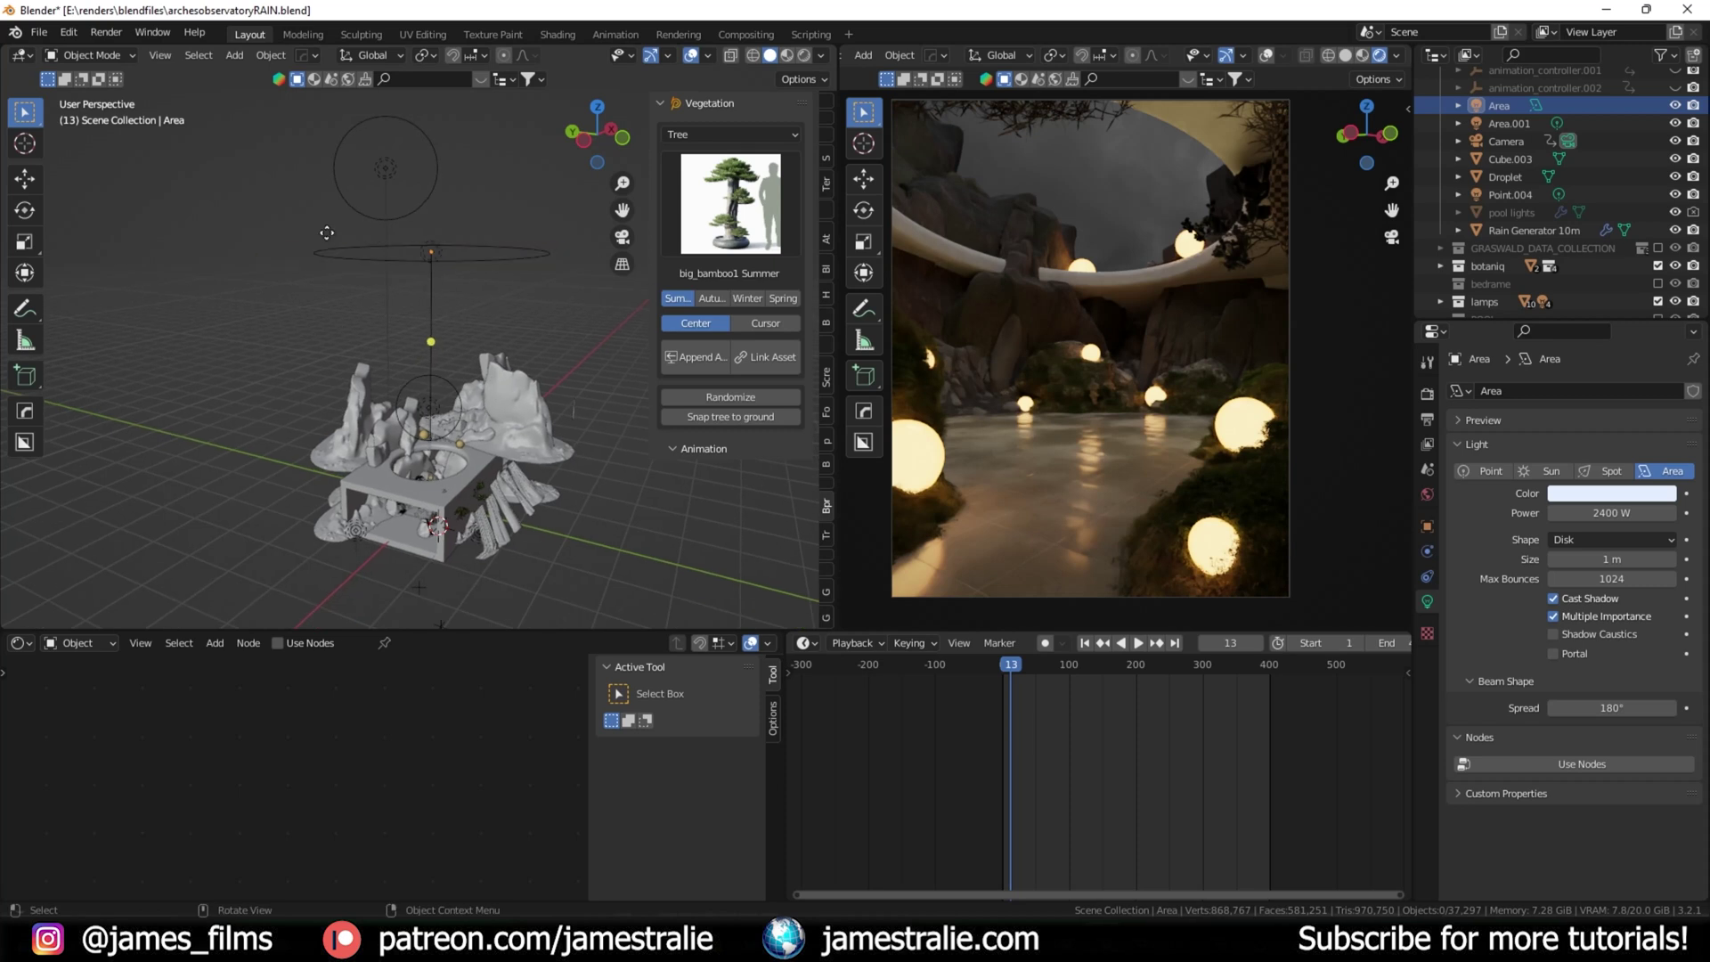
Step: Orbit above the scene and scroll the Outliner to bring the vegetation collection into the render
{"action": "middle_click_drag", "start_coordinate": [429, 531], "coordinate": [518, 421]}
{"action": "scroll", "coordinate": [462, 510], "scroll_direction": "up", "scroll_amount": 5}
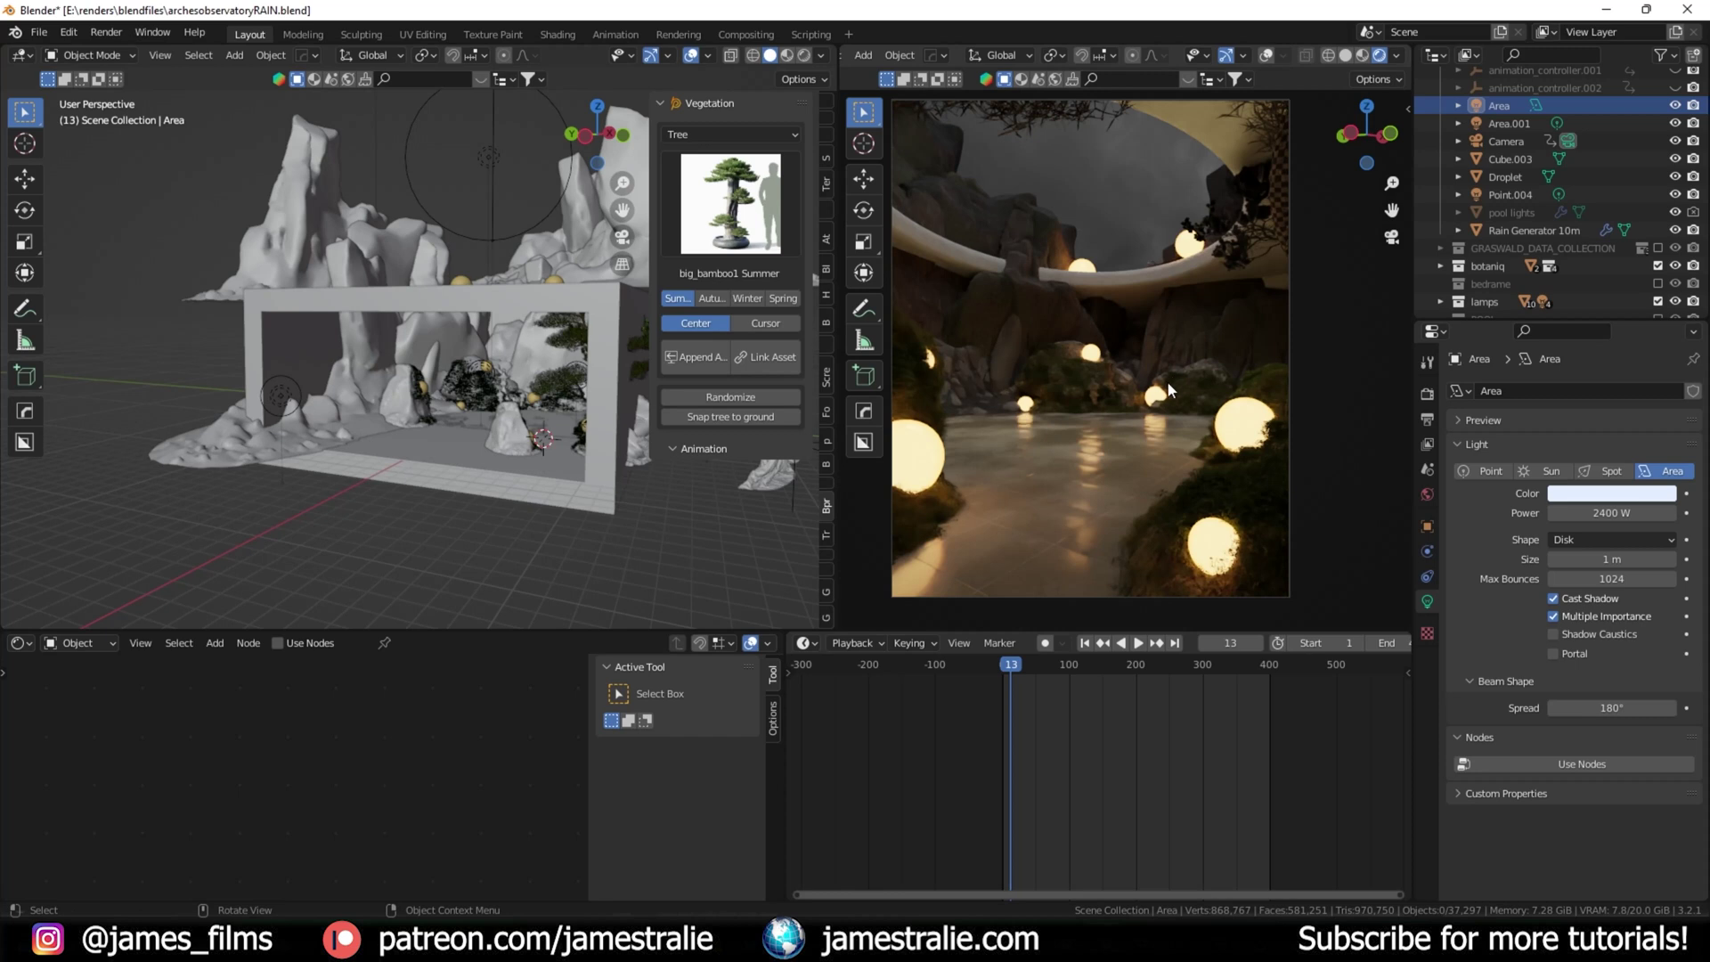
{"action": "scroll", "coordinate": [1645, 264], "scroll_direction": "down", "scroll_amount": 5}
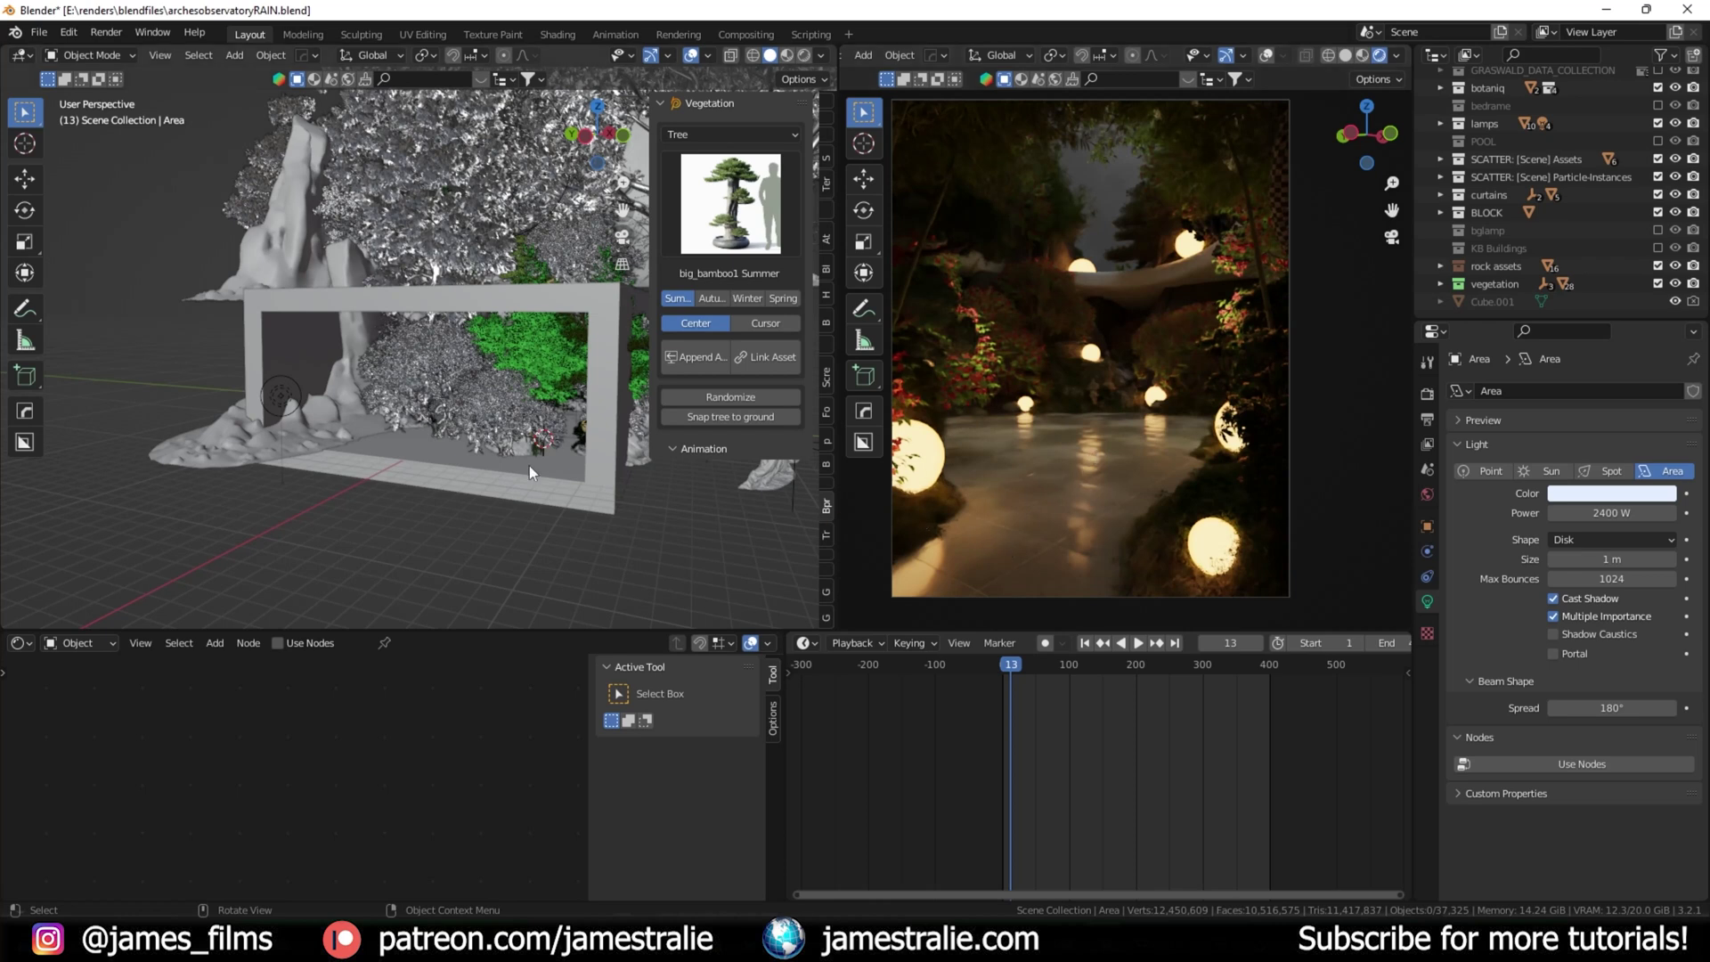
Step: Select the Cube and orbit above it to show its marble material nodes
{"action": "left_click", "coordinate": [440, 453]}
{"action": "middle_click_drag", "start_coordinate": [462, 545], "coordinate": [481, 478]}
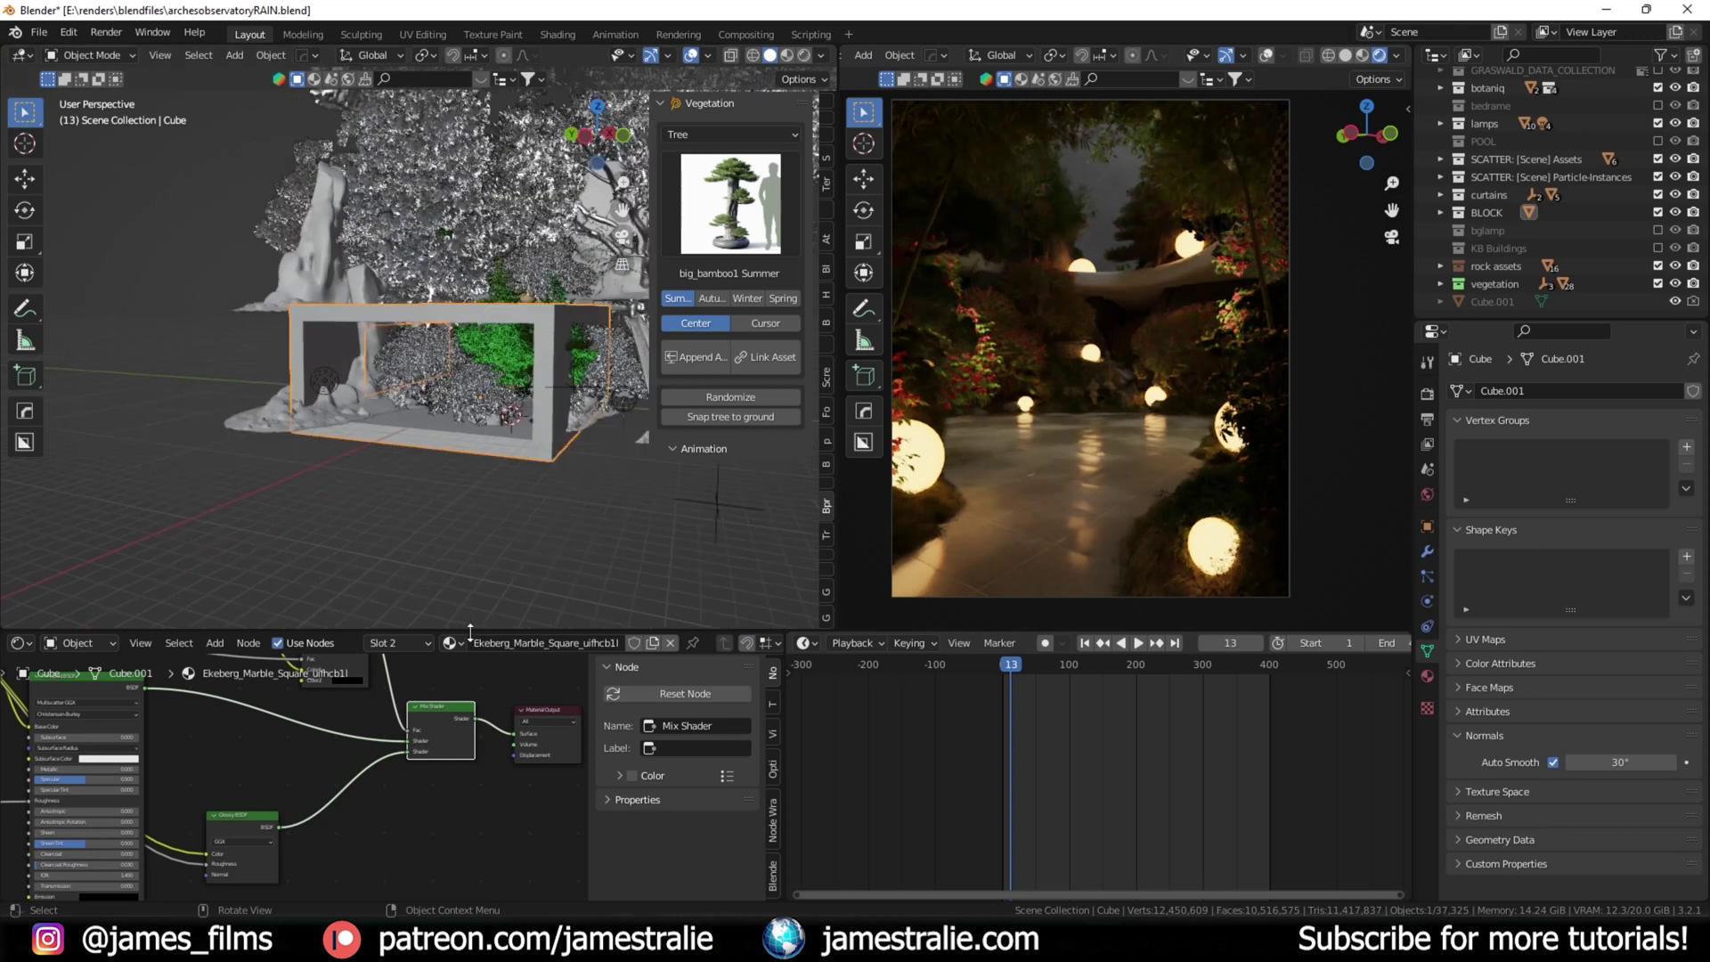
{"action": "scroll", "coordinate": [481, 478], "scroll_direction": "up", "scroll_amount": 3}
{"action": "scroll", "coordinate": [419, 721], "scroll_direction": "down", "scroll_amount": 2}
Step: Find the Noise Texture and ColorRamp nodes and preview each output on the render
{"action": "middle_click_drag", "start_coordinate": [418, 721], "coordinate": [406, 726]}
{"action": "scroll", "coordinate": [406, 725], "scroll_direction": "down", "scroll_amount": 4}
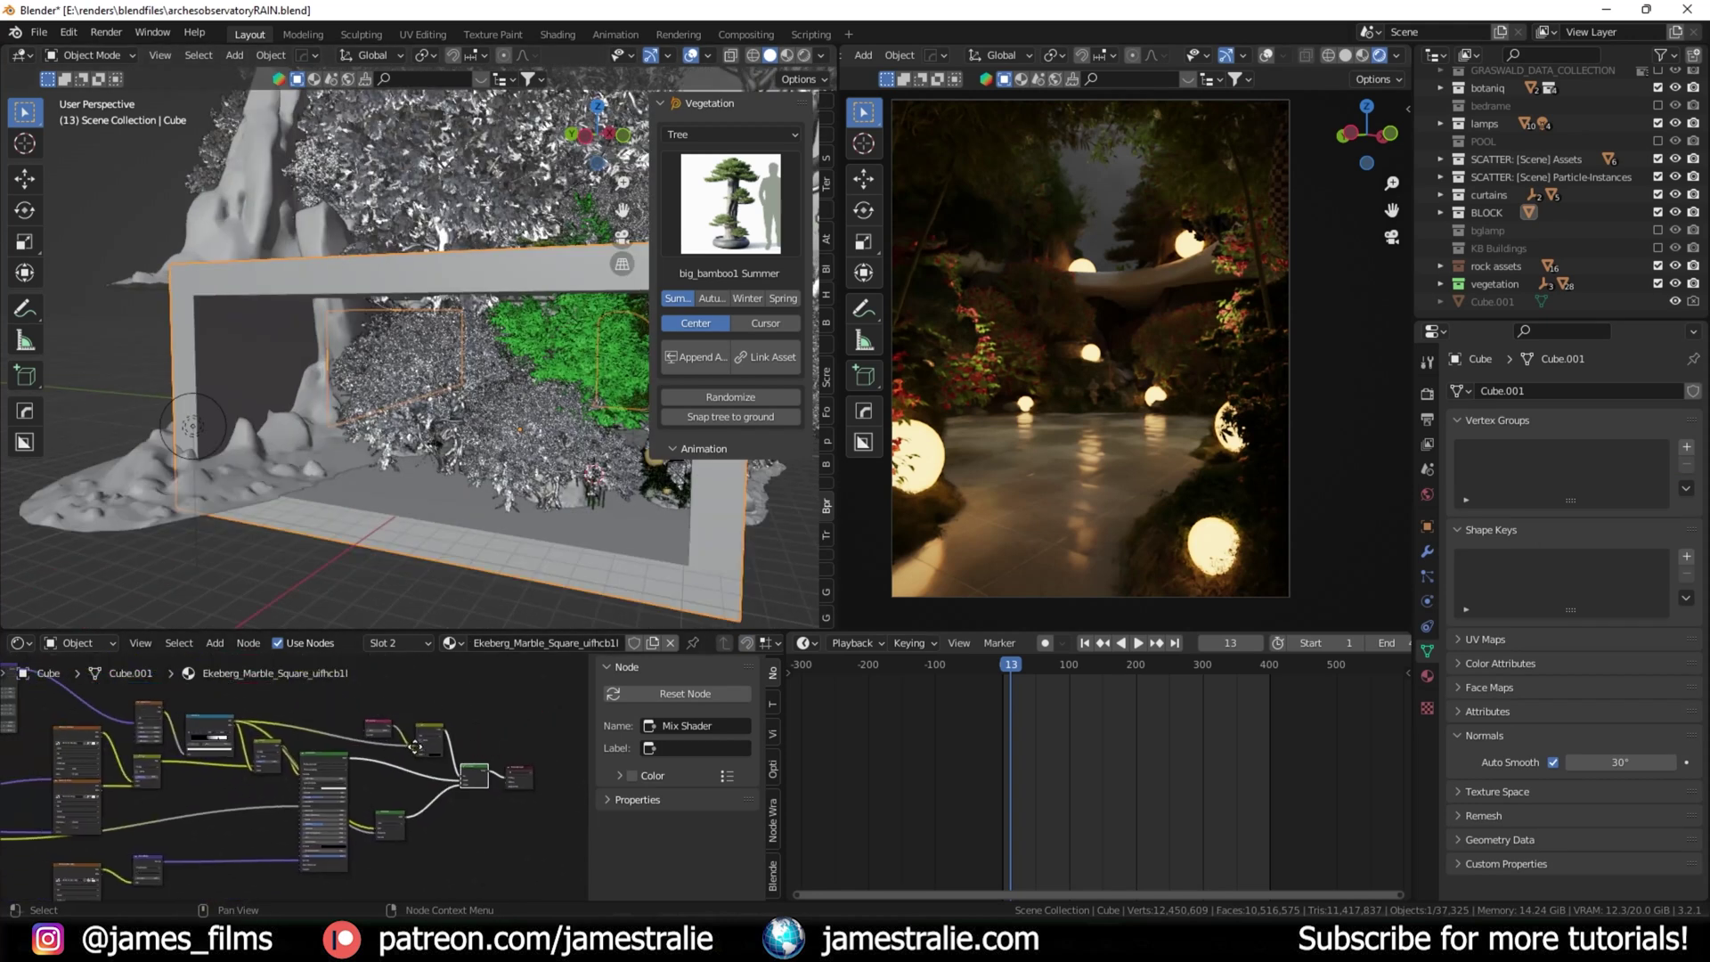
{"action": "scroll", "coordinate": [292, 739], "scroll_direction": "up", "scroll_amount": 3}
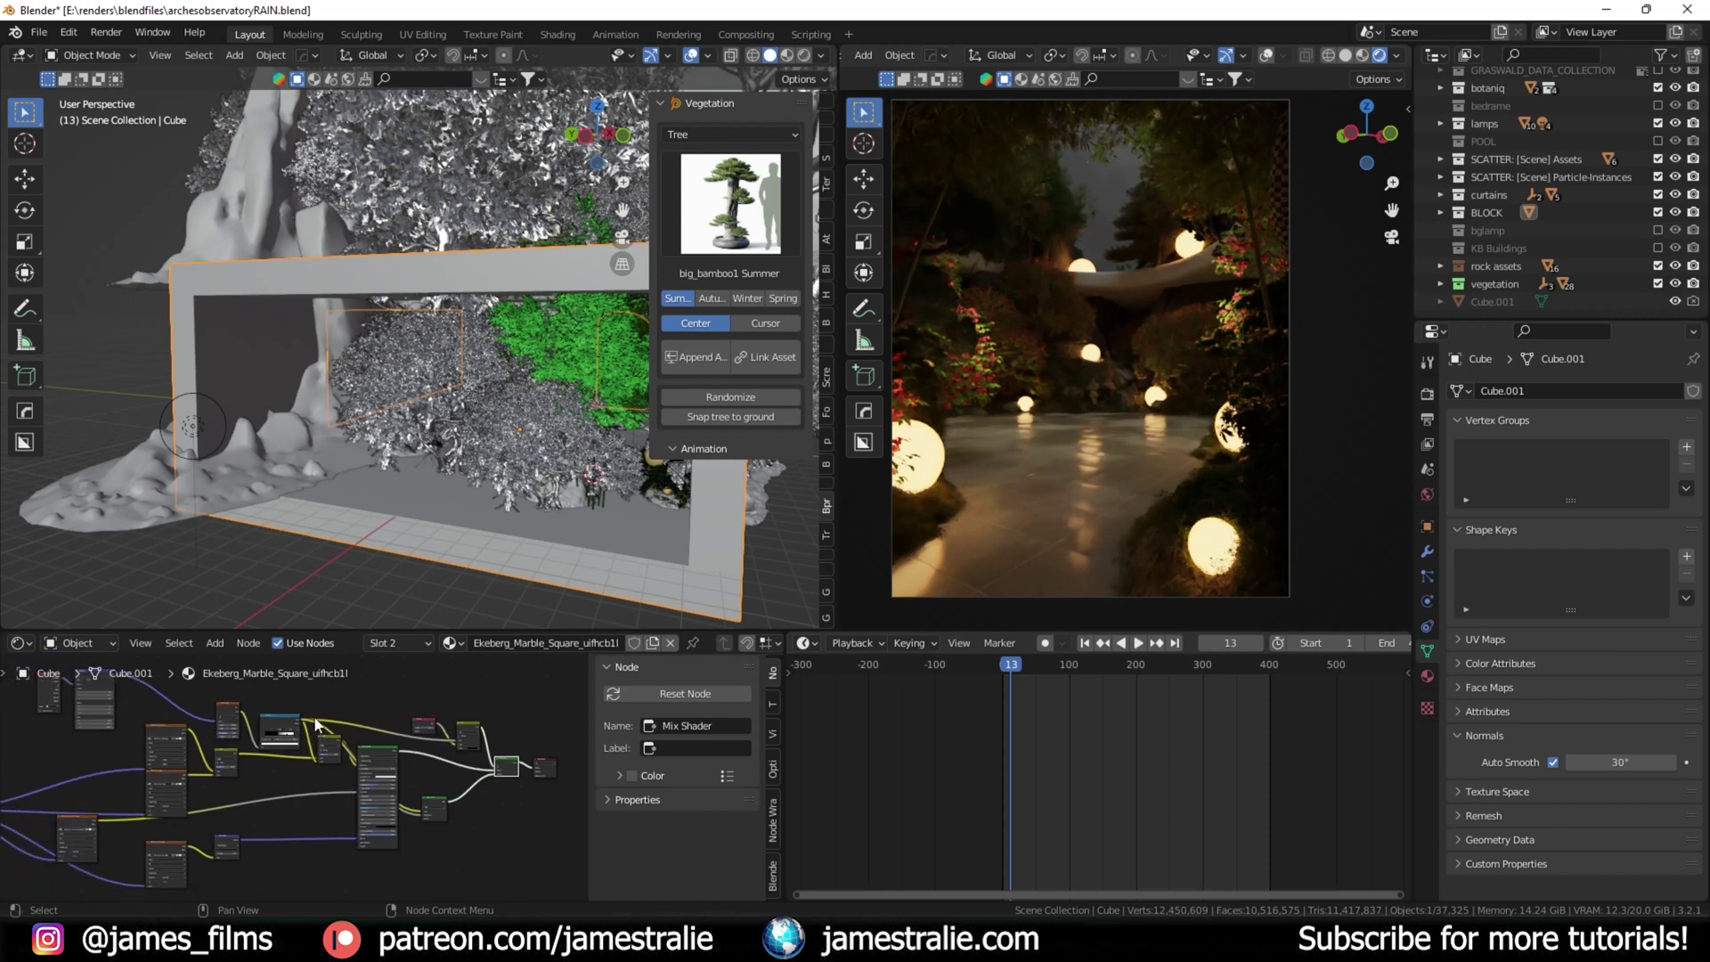
{"action": "scroll", "coordinate": [312, 722], "scroll_direction": "up", "scroll_amount": 2}
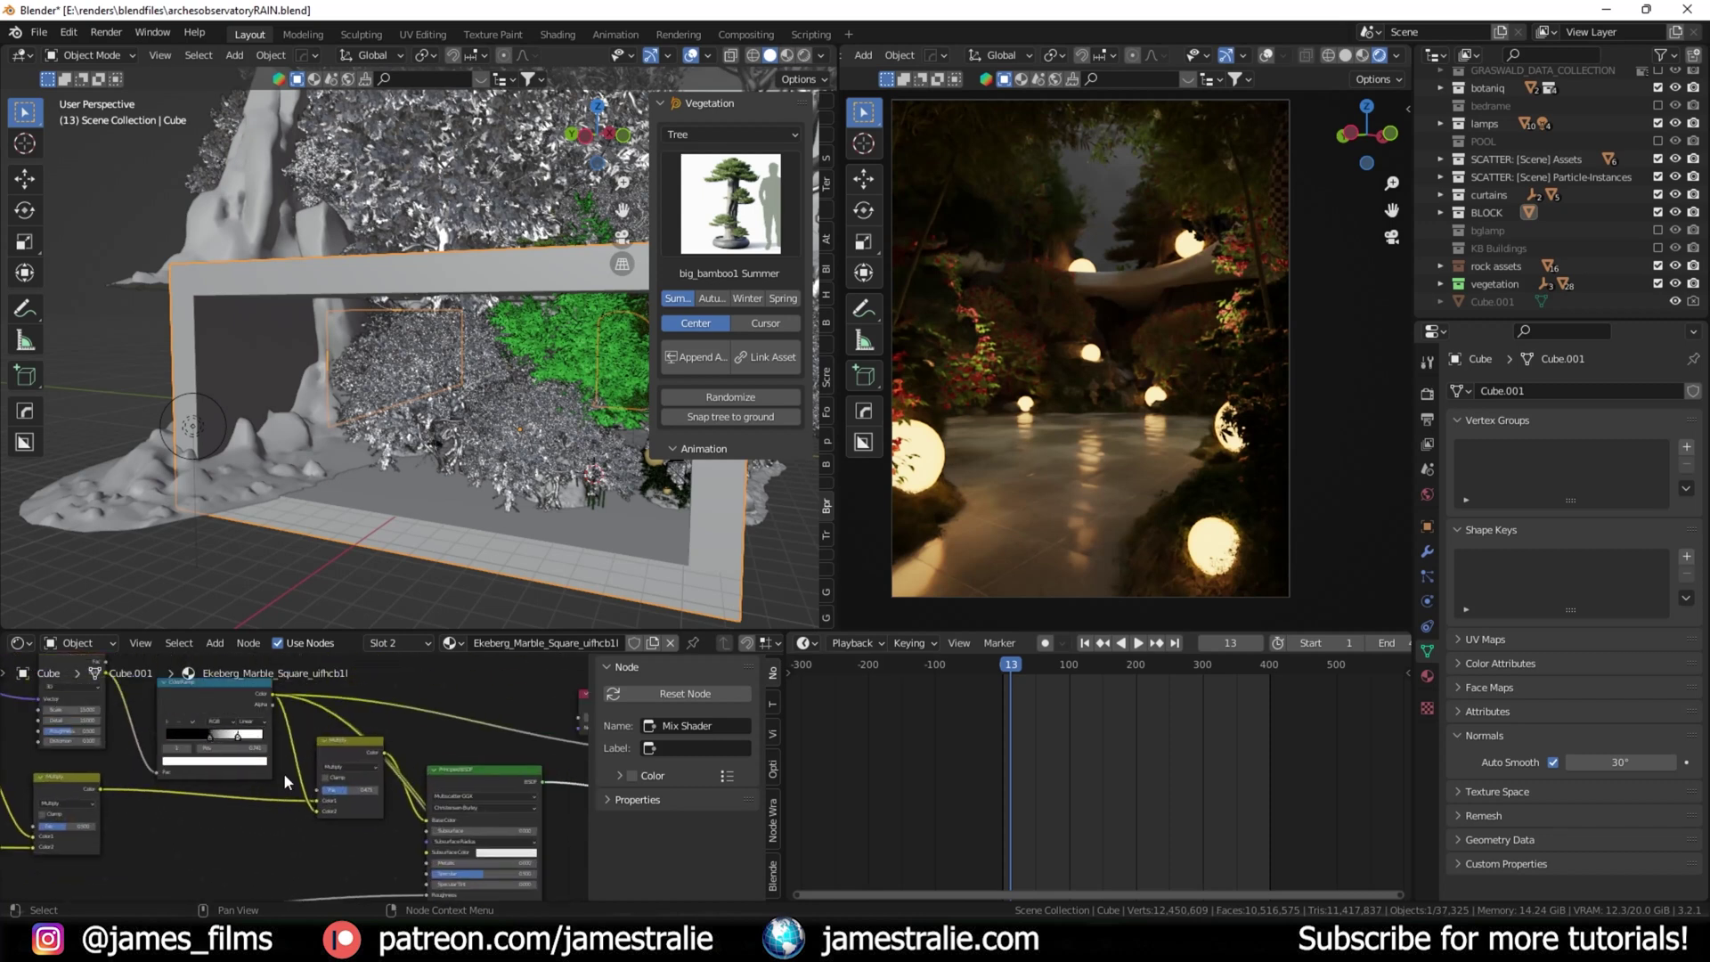
{"action": "middle_click_drag", "start_coordinate": [121, 672], "coordinate": [182, 716]}
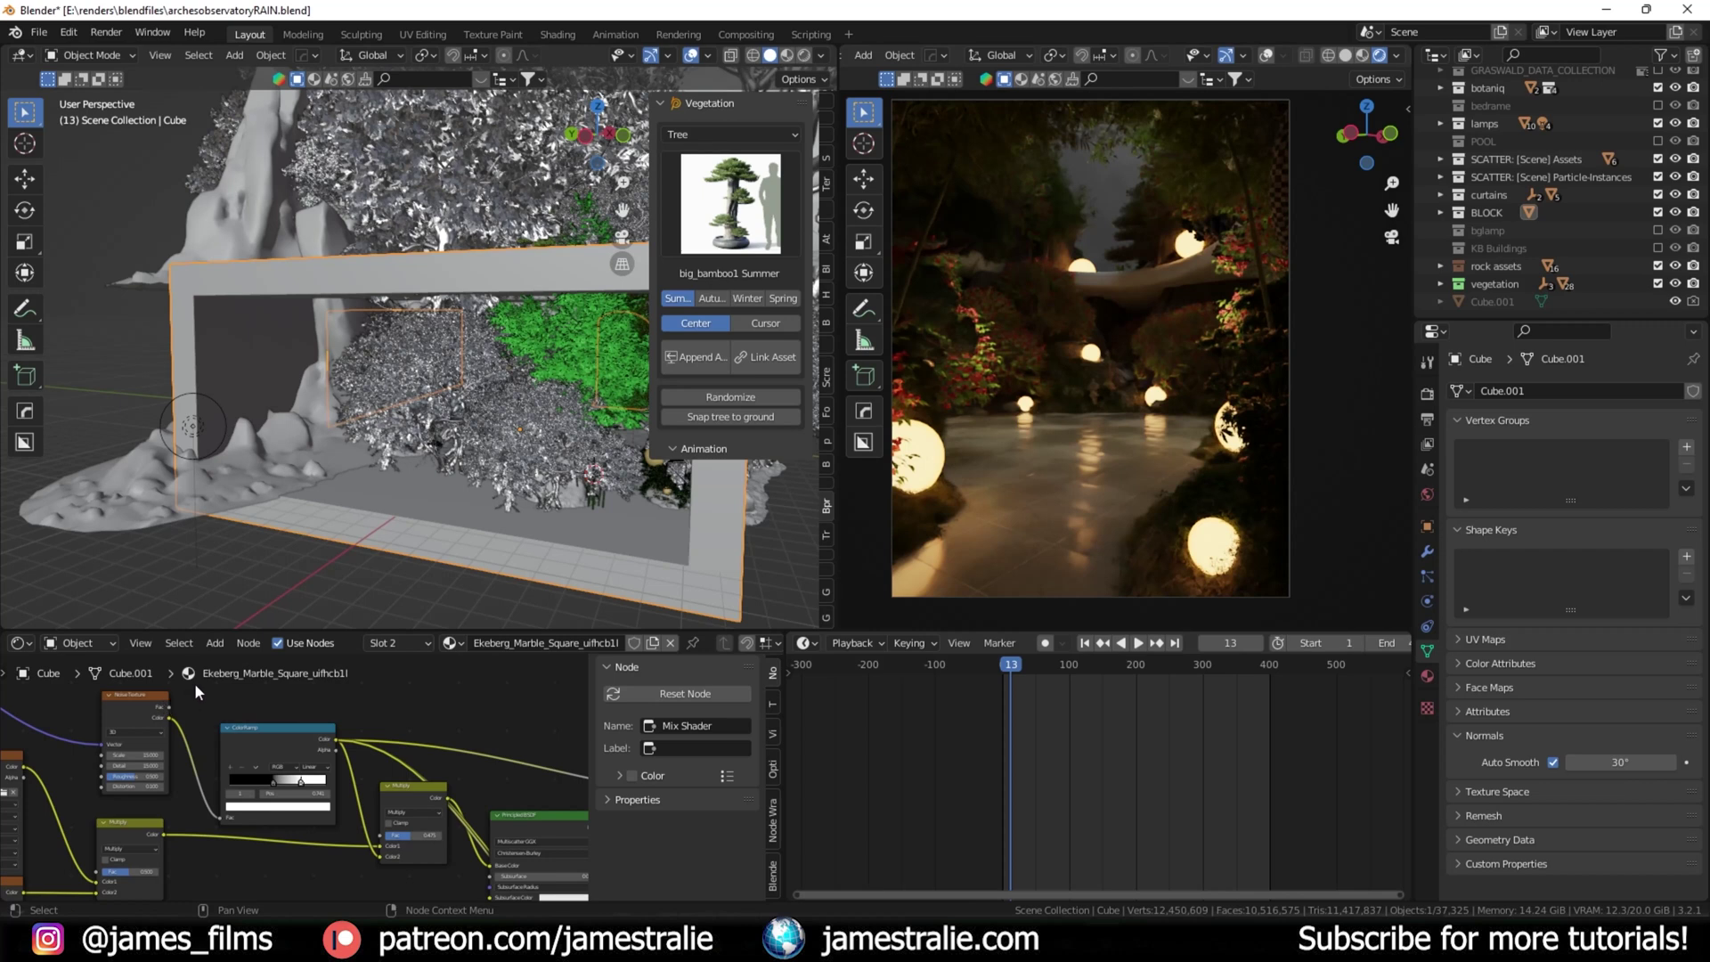
{"action": "scroll", "coordinate": [225, 733], "scroll_direction": "down", "scroll_amount": 1}
{"action": "middle_click_drag", "start_coordinate": [225, 732], "coordinate": [205, 695]}
{"action": "scroll", "coordinate": [264, 705], "scroll_direction": "up", "scroll_amount": 1}
{"action": "scroll", "coordinate": [267, 749], "scroll_direction": "down", "scroll_amount": 1}
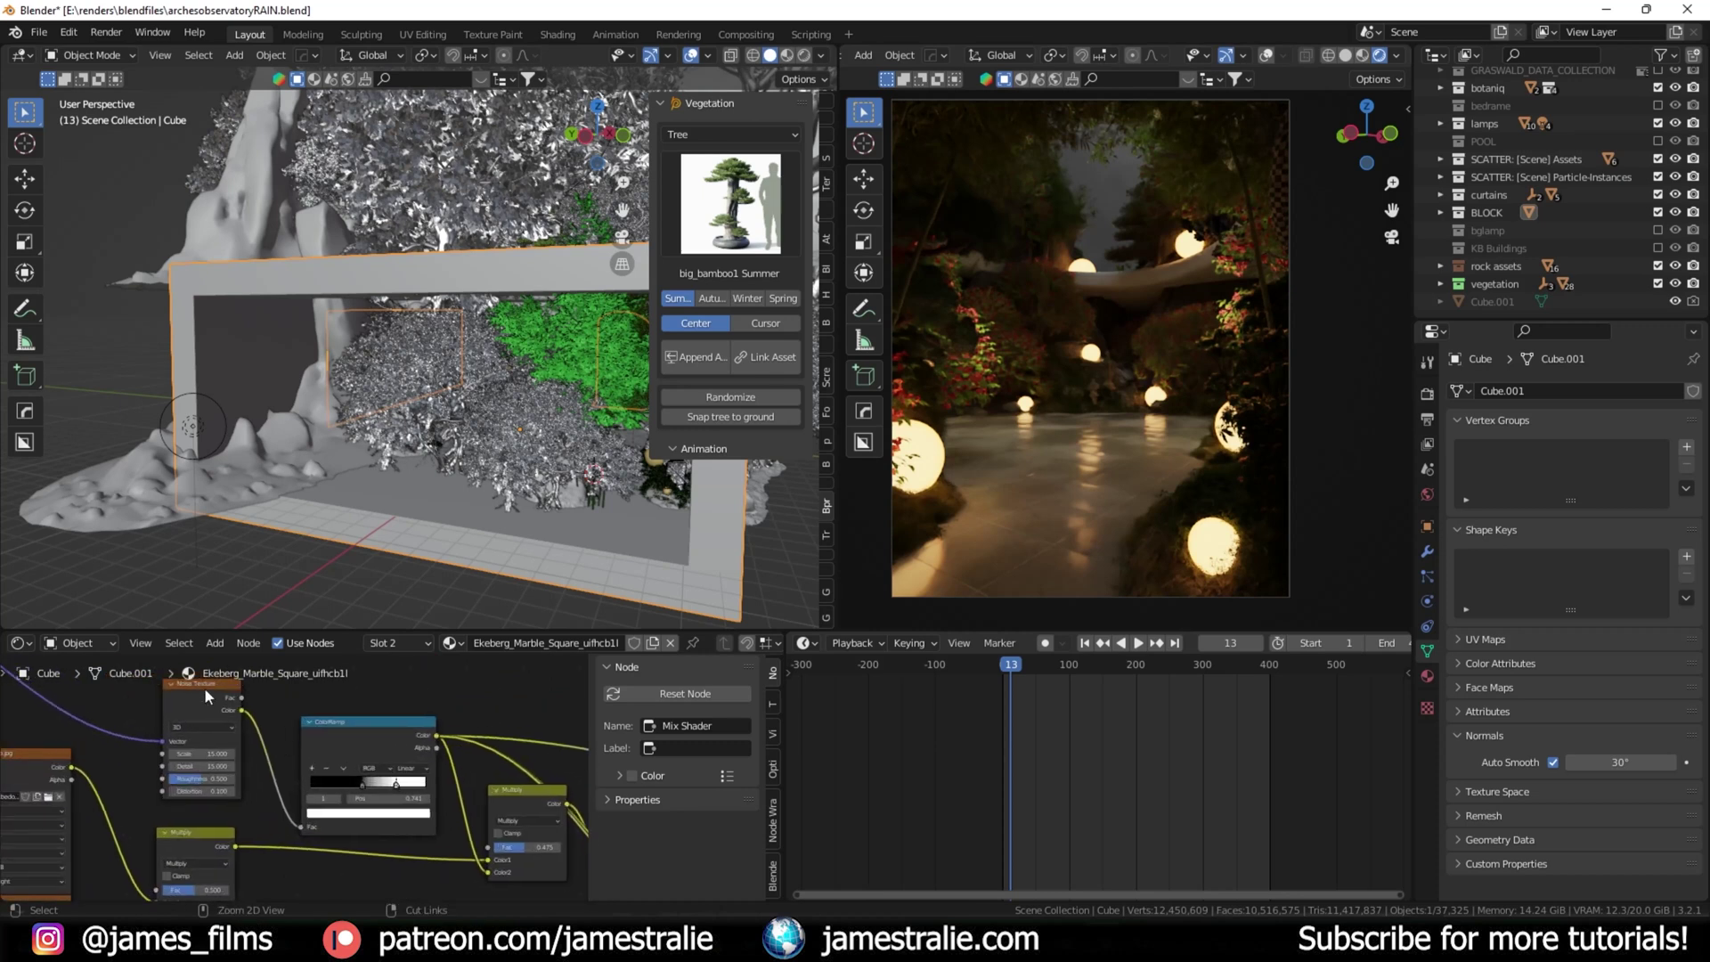
{"action": "left_click", "coordinate": [205, 687], "text": "ctrl+shift"}
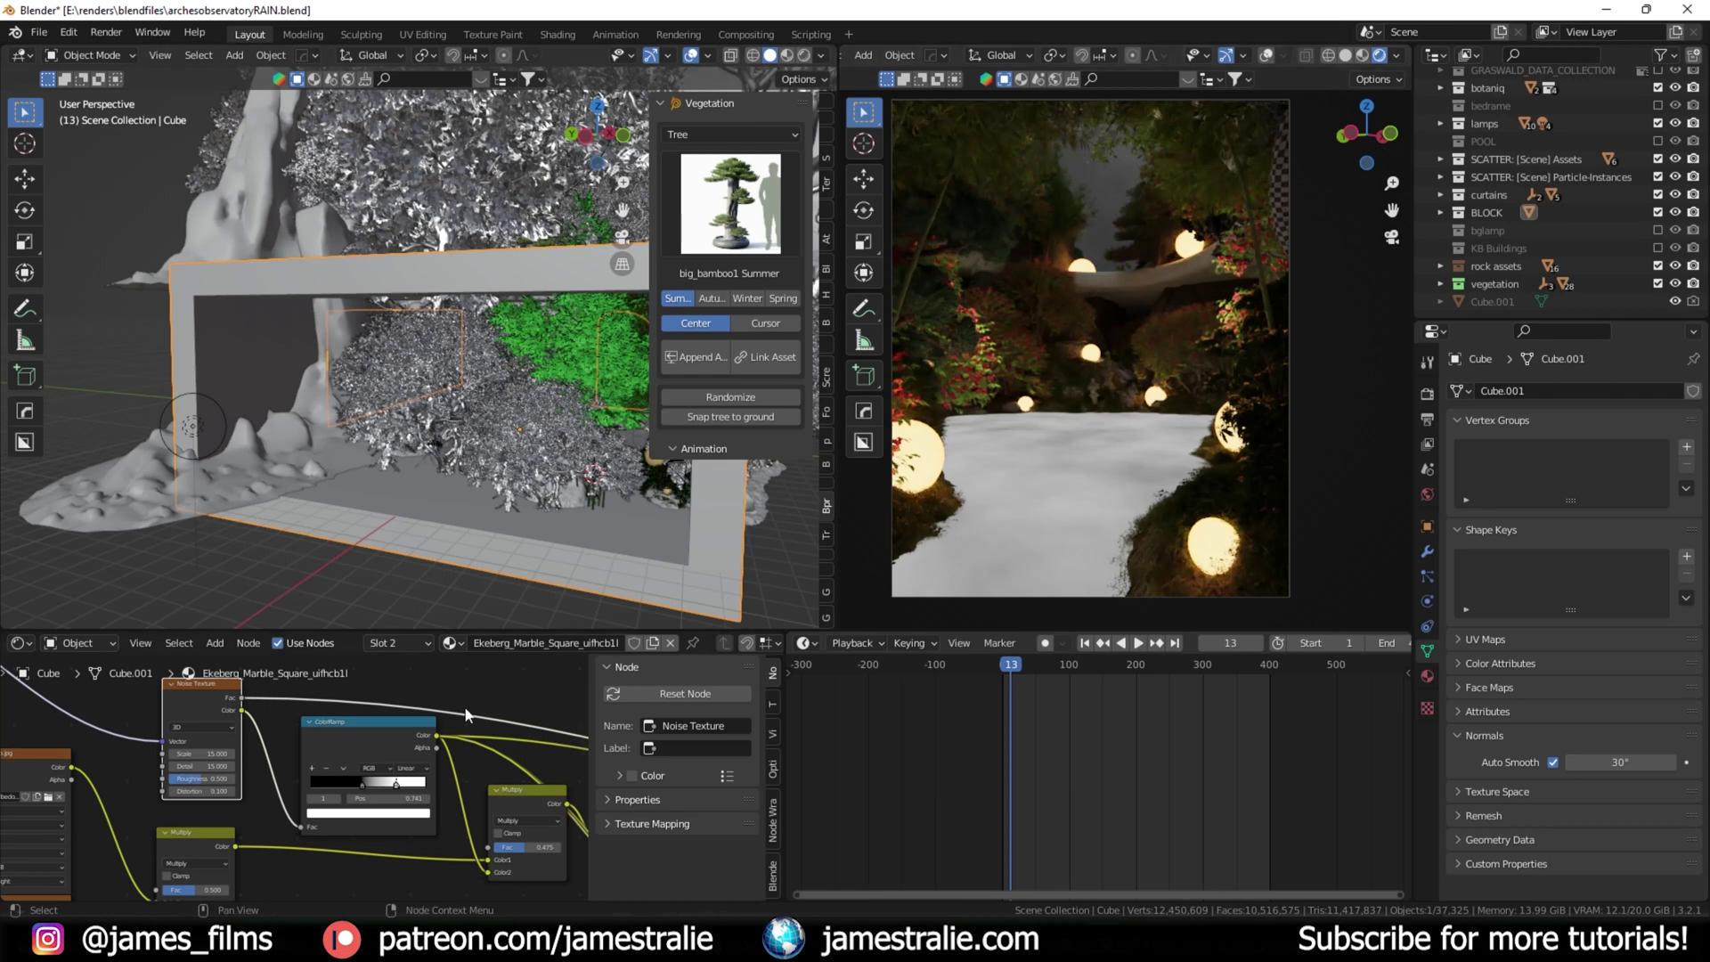
{"action": "left_click", "coordinate": [397, 723], "text": "ctrl+shift"}
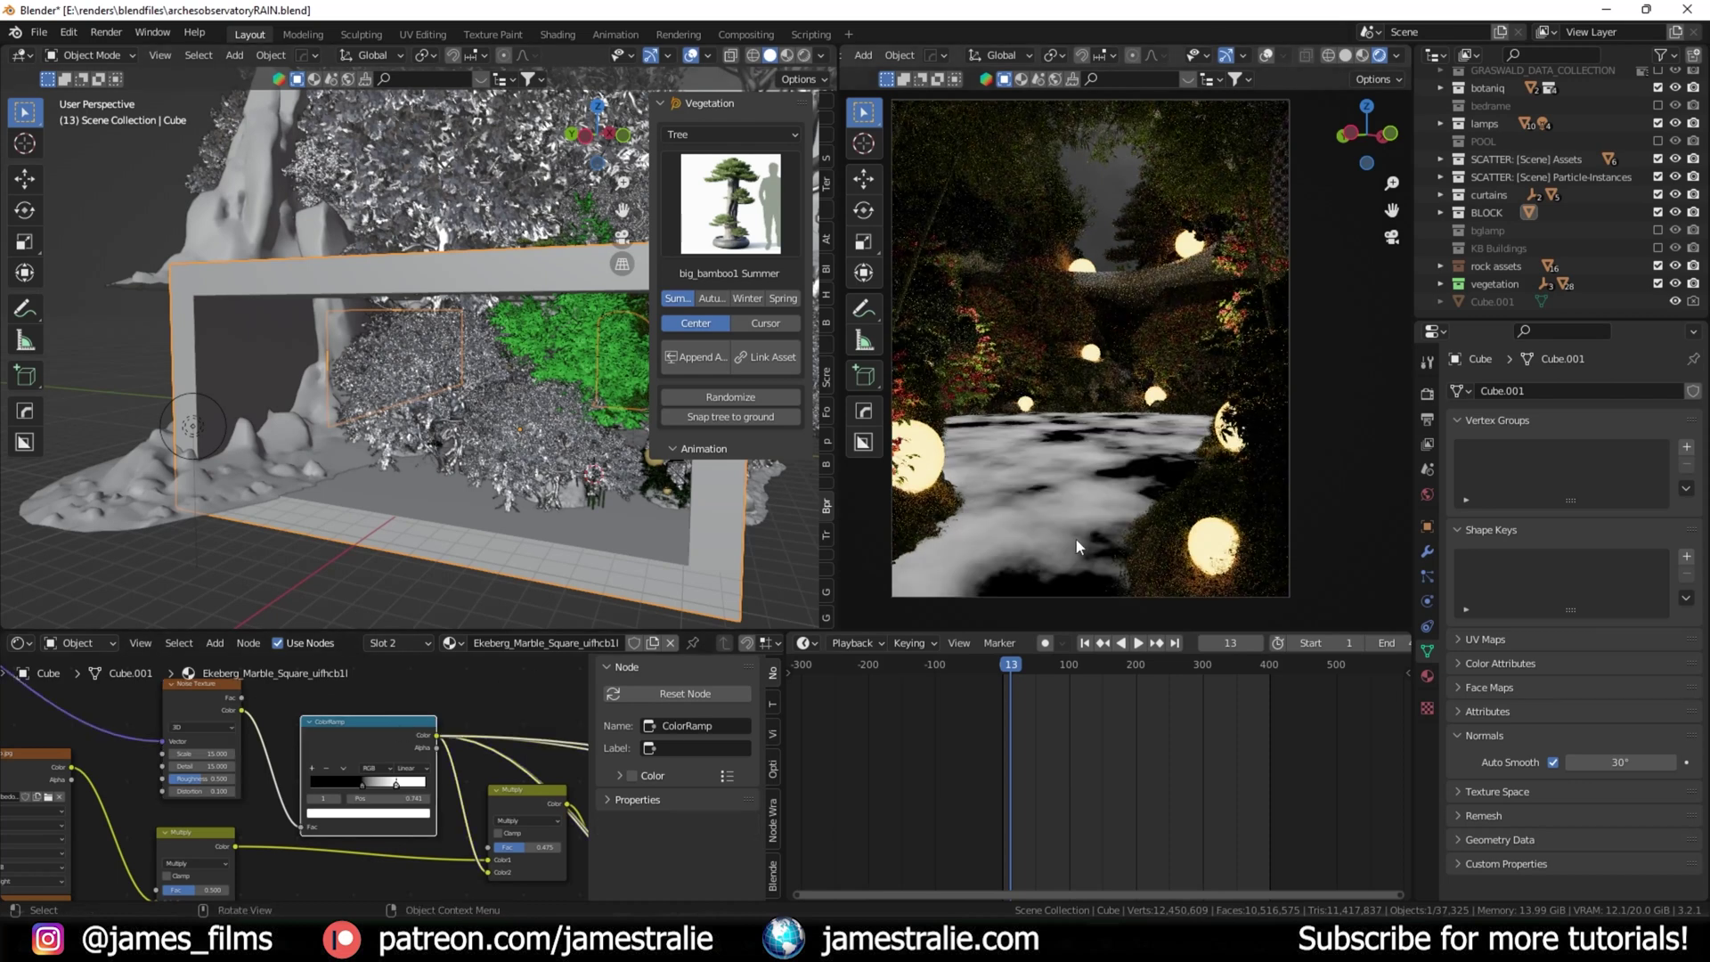
Step: Pan to the Multiply and Principled BSDF nodes and restore the full Mix Shader preview
{"action": "scroll", "coordinate": [187, 785], "scroll_direction": "up", "scroll_amount": 3}
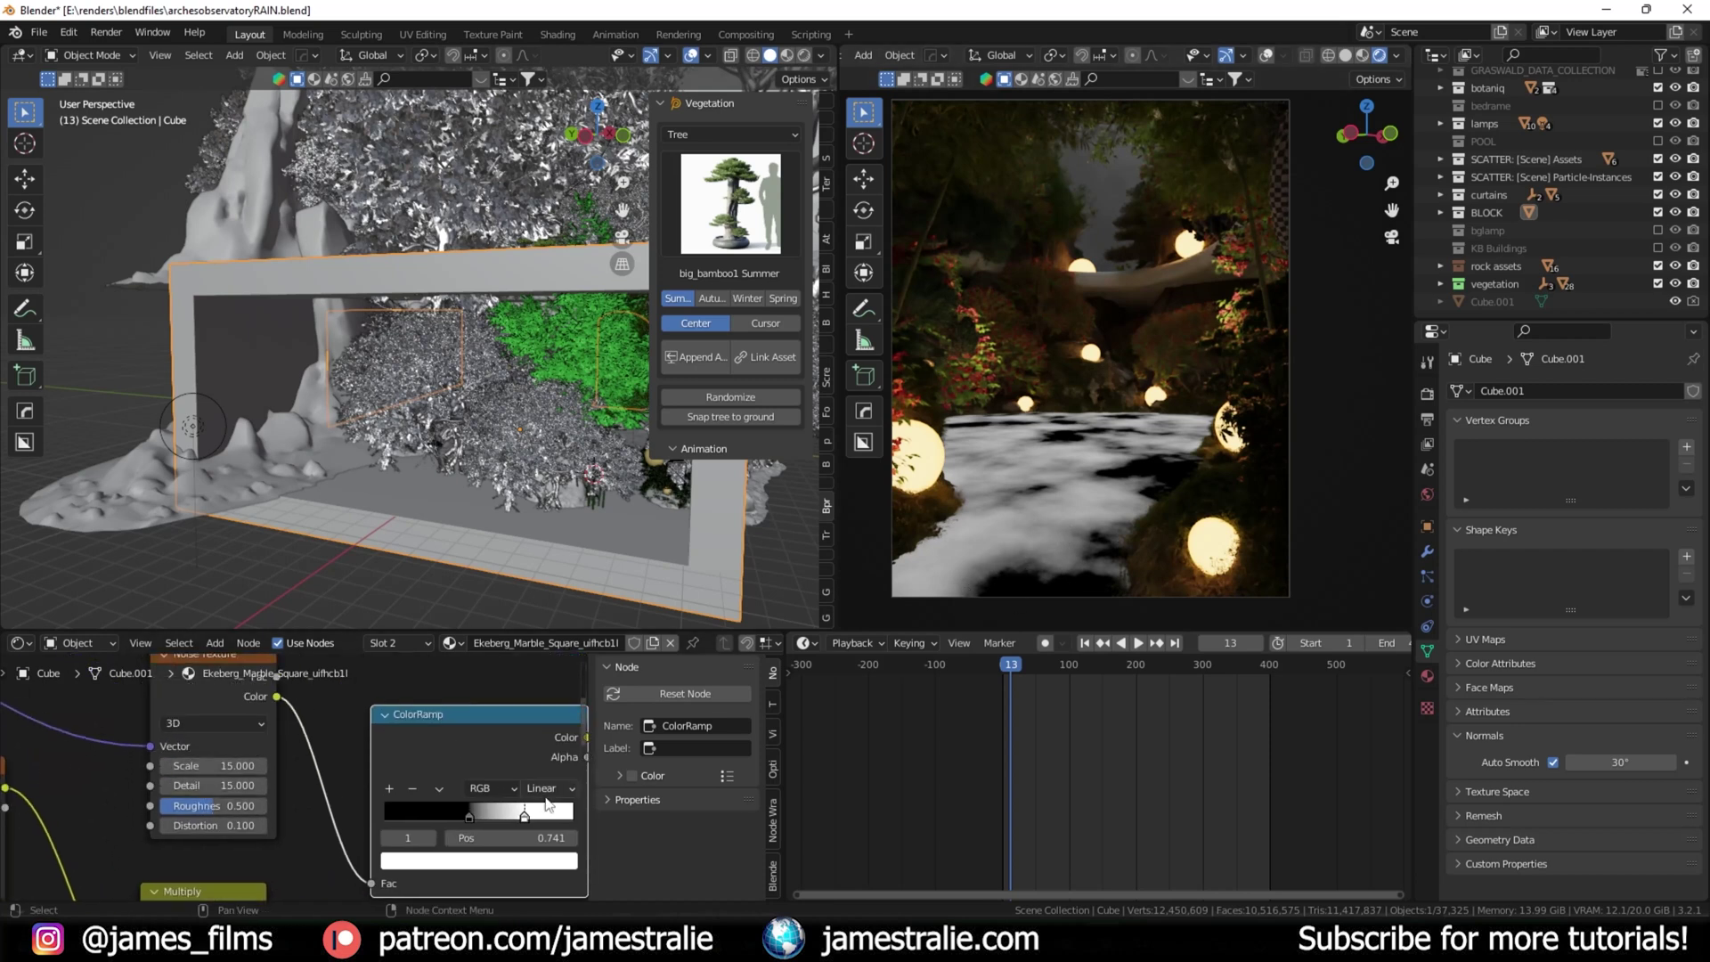
{"action": "middle_click_drag", "start_coordinate": [535, 789], "coordinate": [357, 789]}
{"action": "scroll", "coordinate": [356, 788], "scroll_direction": "down", "scroll_amount": 2}
{"action": "middle_click_drag", "start_coordinate": [375, 855], "coordinate": [328, 898]}
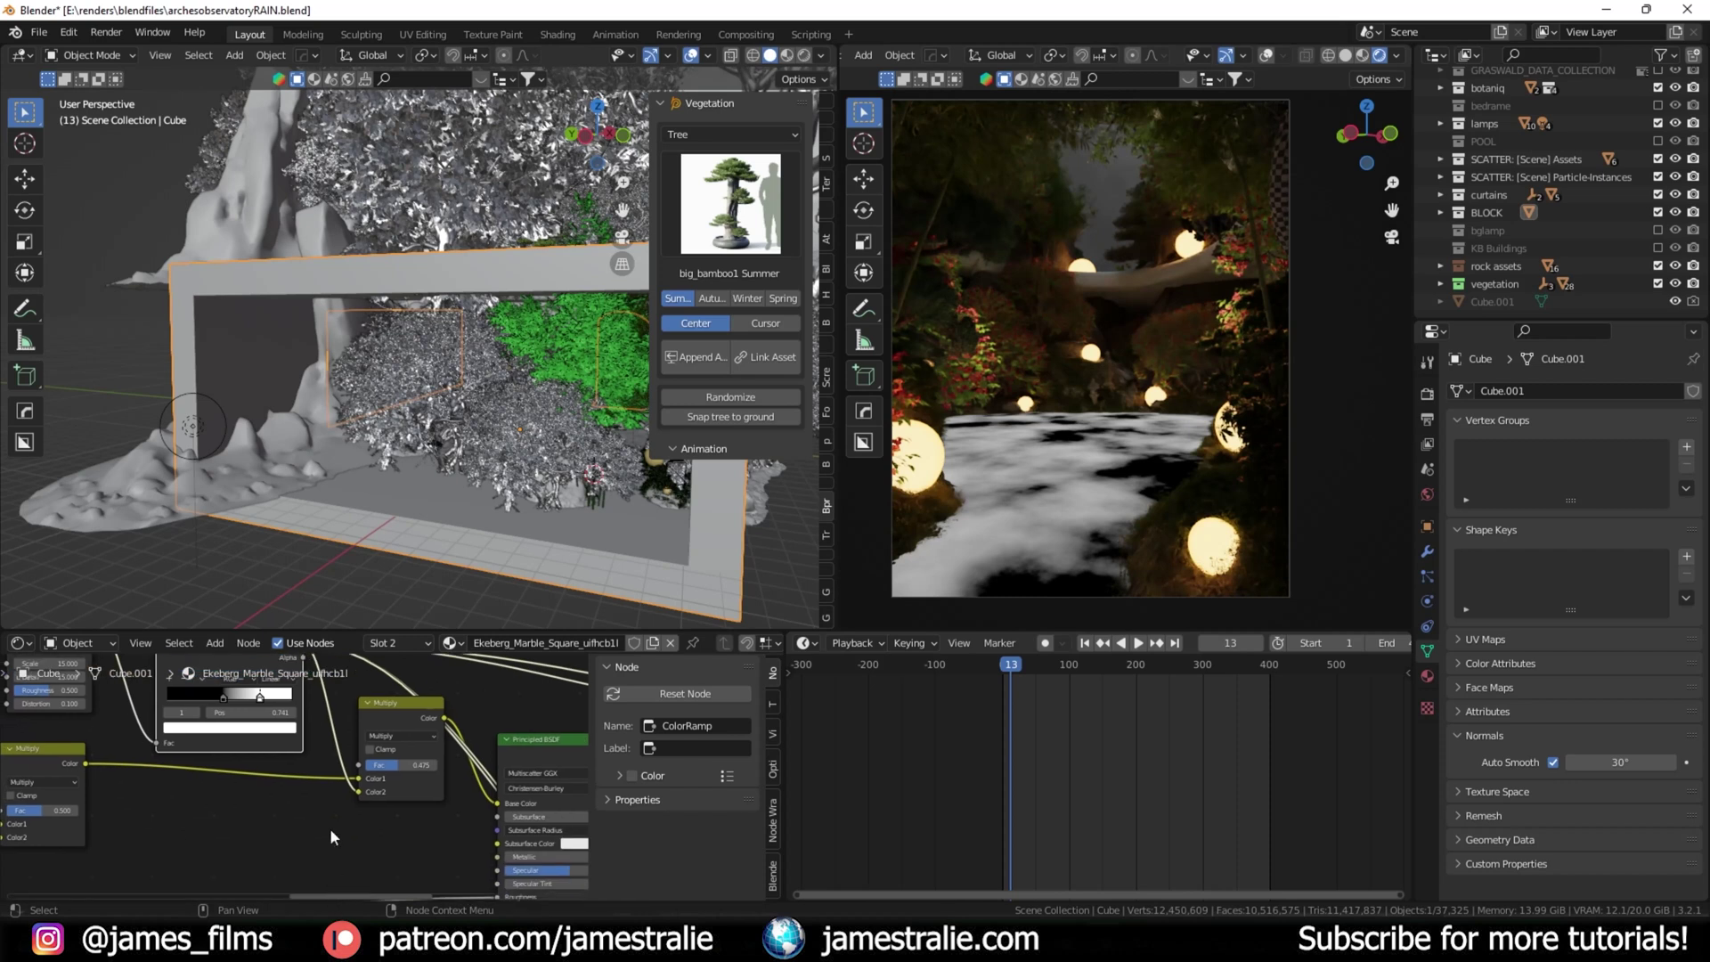
{"action": "scroll", "coordinate": [341, 751], "scroll_direction": "down", "scroll_amount": 5}
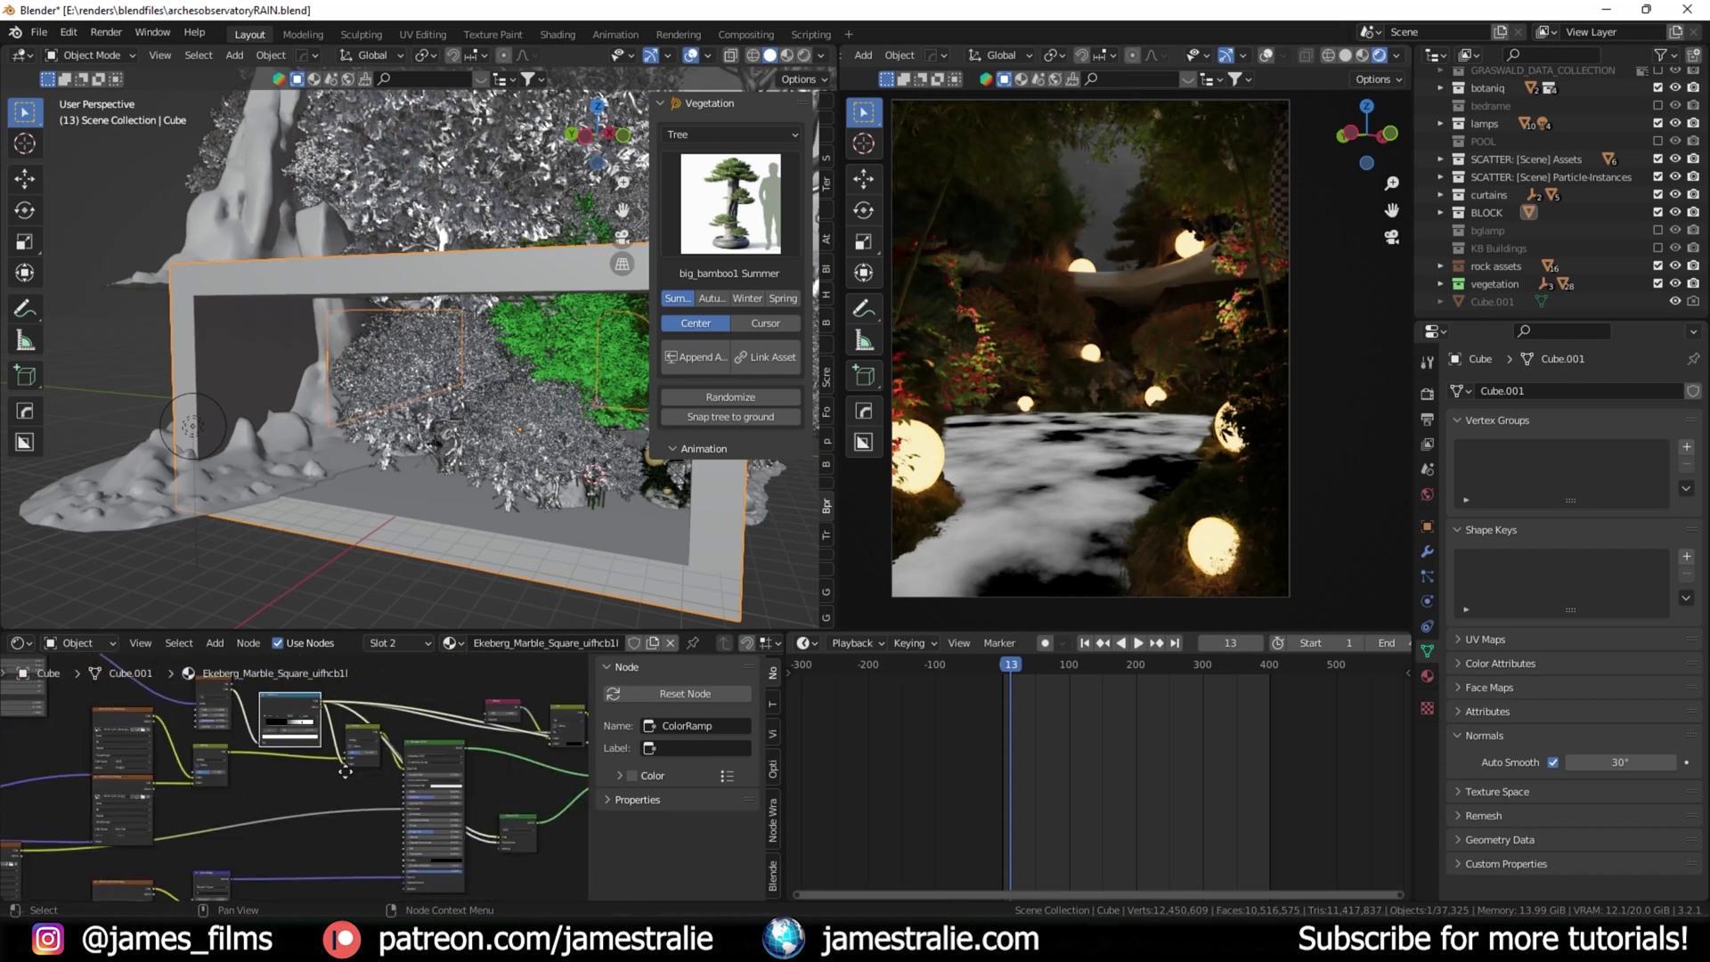
{"action": "scroll", "coordinate": [378, 780], "scroll_direction": "up", "scroll_amount": 3}
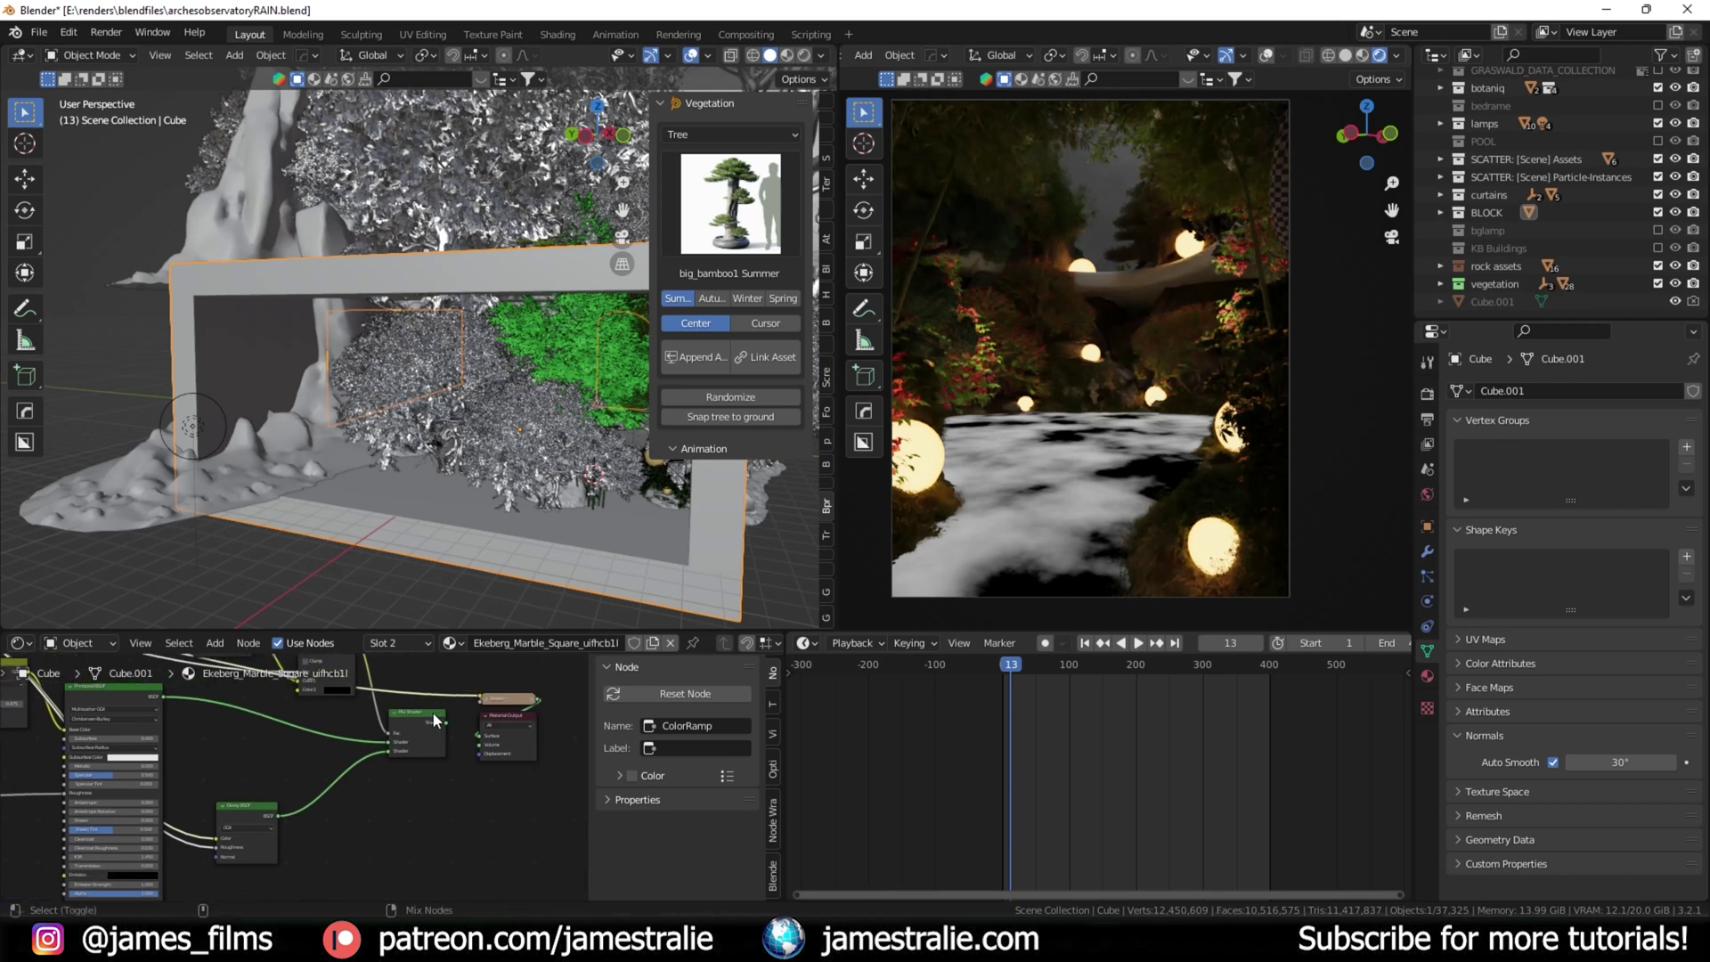
{"action": "left_click", "coordinate": [435, 720], "text": "ctrl+shift"}
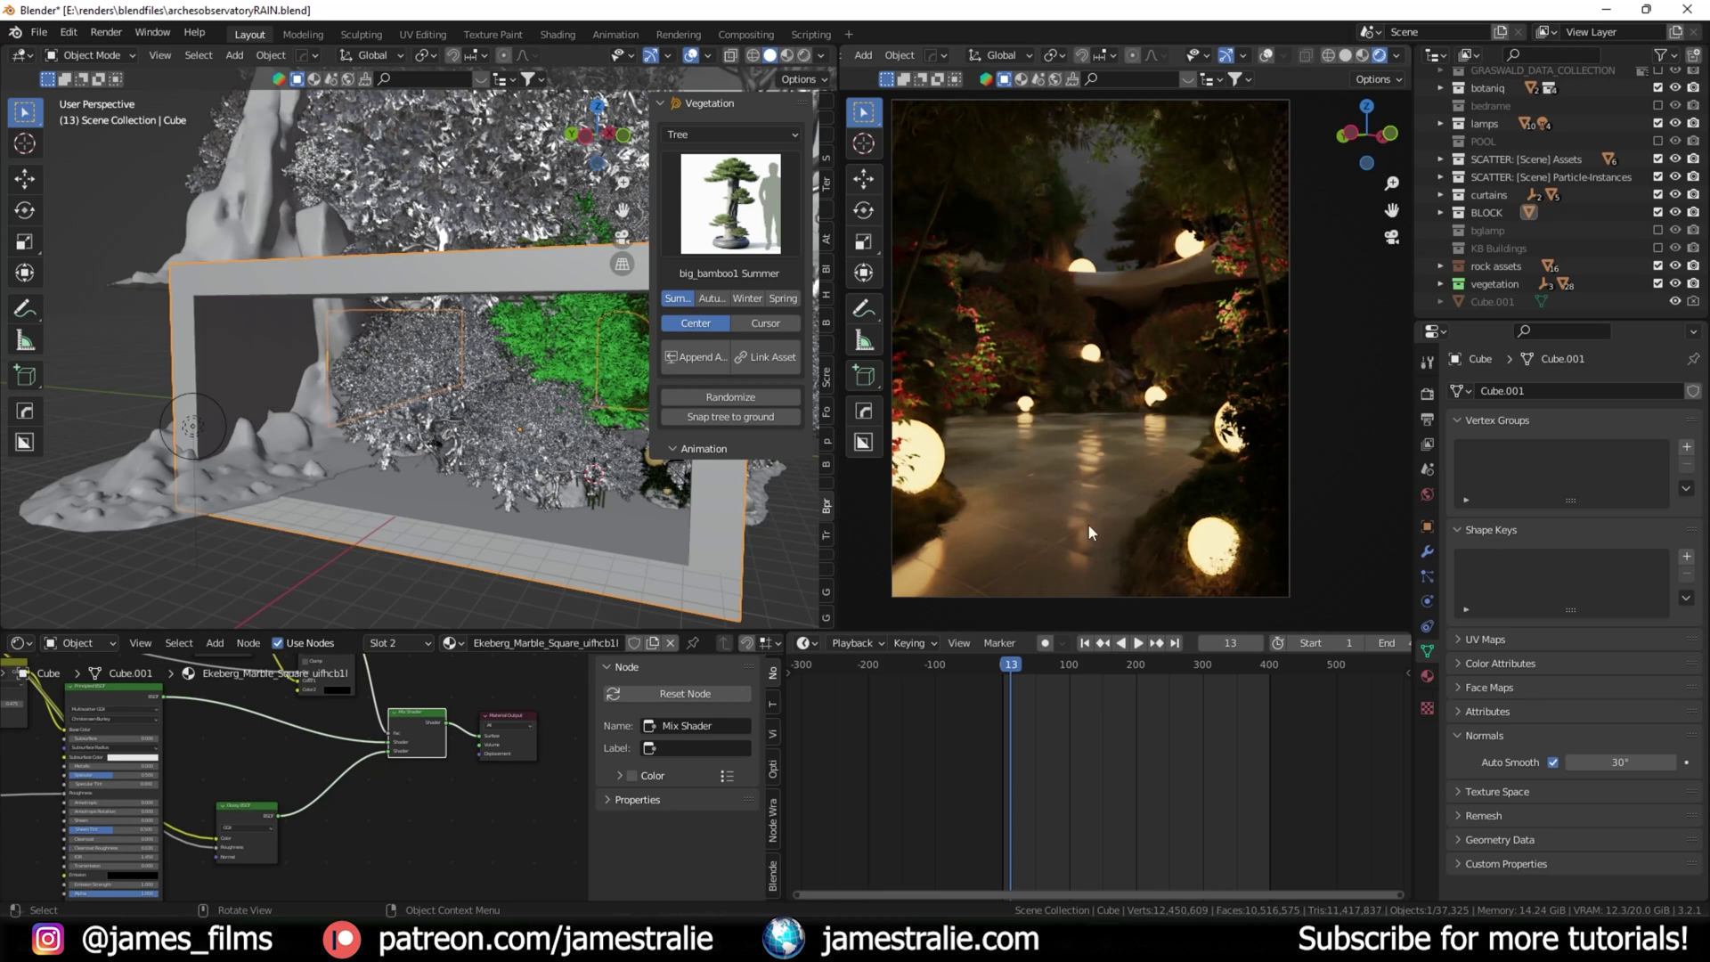
{"action": "scroll", "coordinate": [370, 778], "scroll_direction": "down", "scroll_amount": 4}
{"action": "scroll", "coordinate": [370, 777], "scroll_direction": "up", "scroll_amount": 4}
{"action": "left_click", "coordinate": [363, 755]}
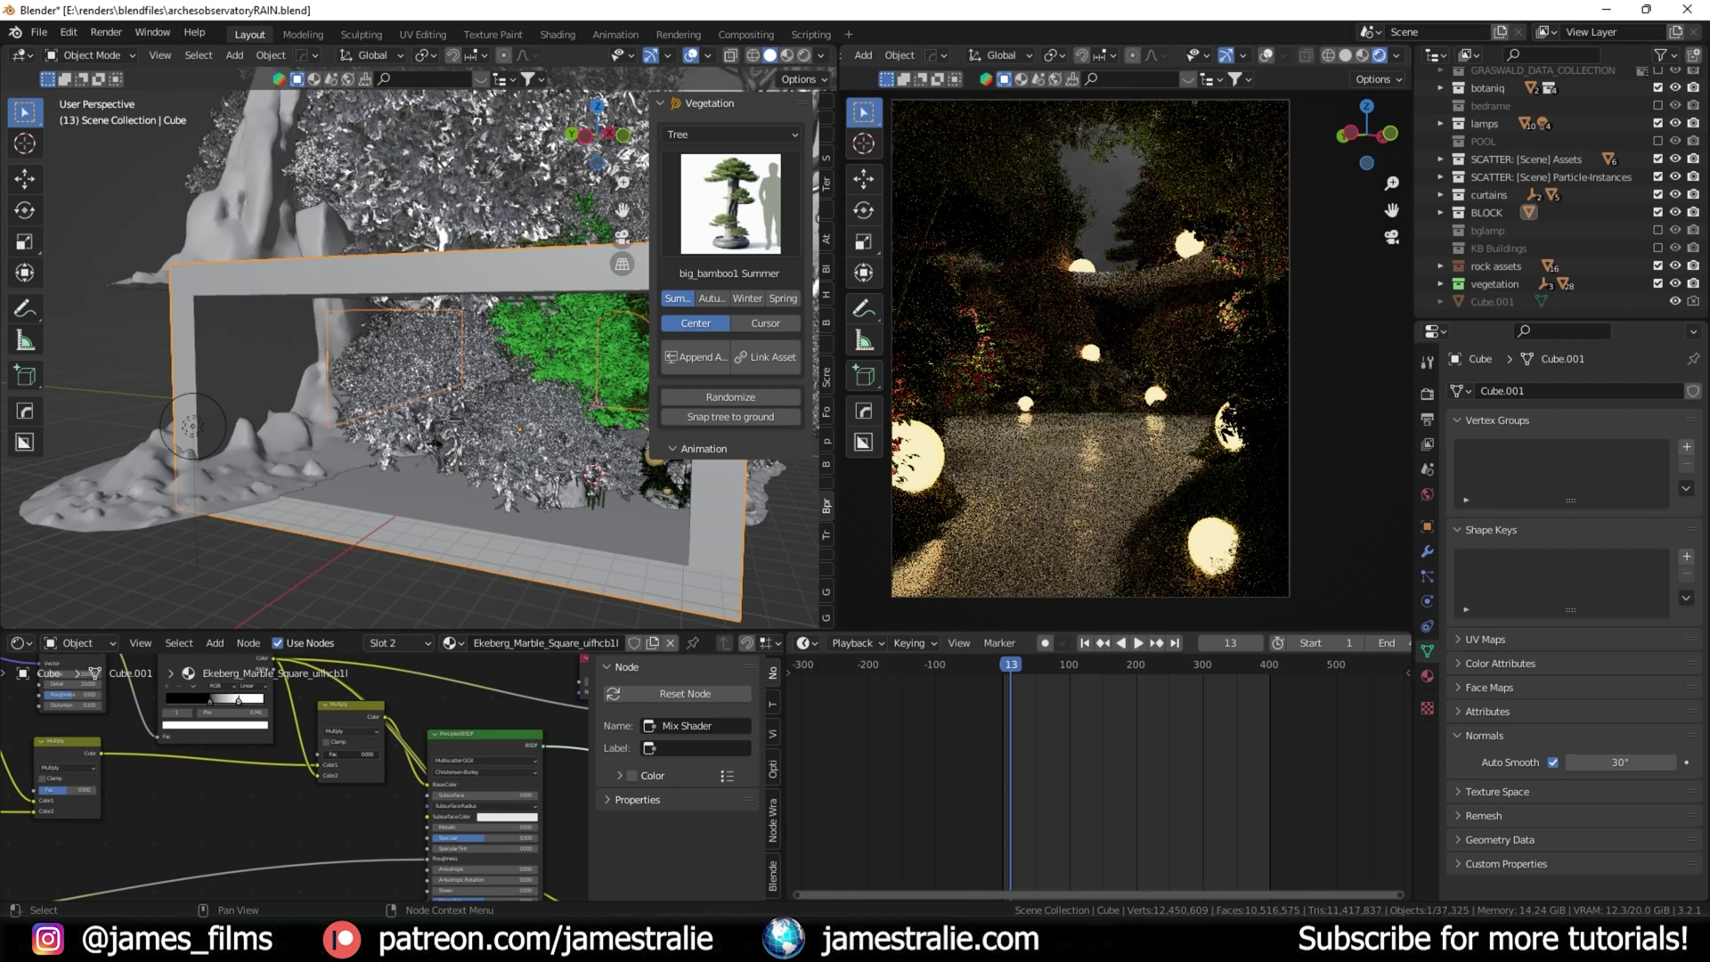
{"action": "middle_click_drag", "start_coordinate": [261, 782], "coordinate": [240, 811]}
{"action": "mouse_move", "coordinate": [336, 757]}
{"action": "middle_mouse_down"}
{"action": "mouse_move", "coordinate": [403, 759]}
{"action": "mouse_move", "coordinate": [191, 685]}
{"action": "mouse_move", "coordinate": [287, 758]}
{"action": "mouse_move", "coordinate": [345, 744]}
{"action": "middle_mouse_up"}
{"action": "scroll", "coordinate": [387, 770], "scroll_direction": "down", "scroll_amount": 3}
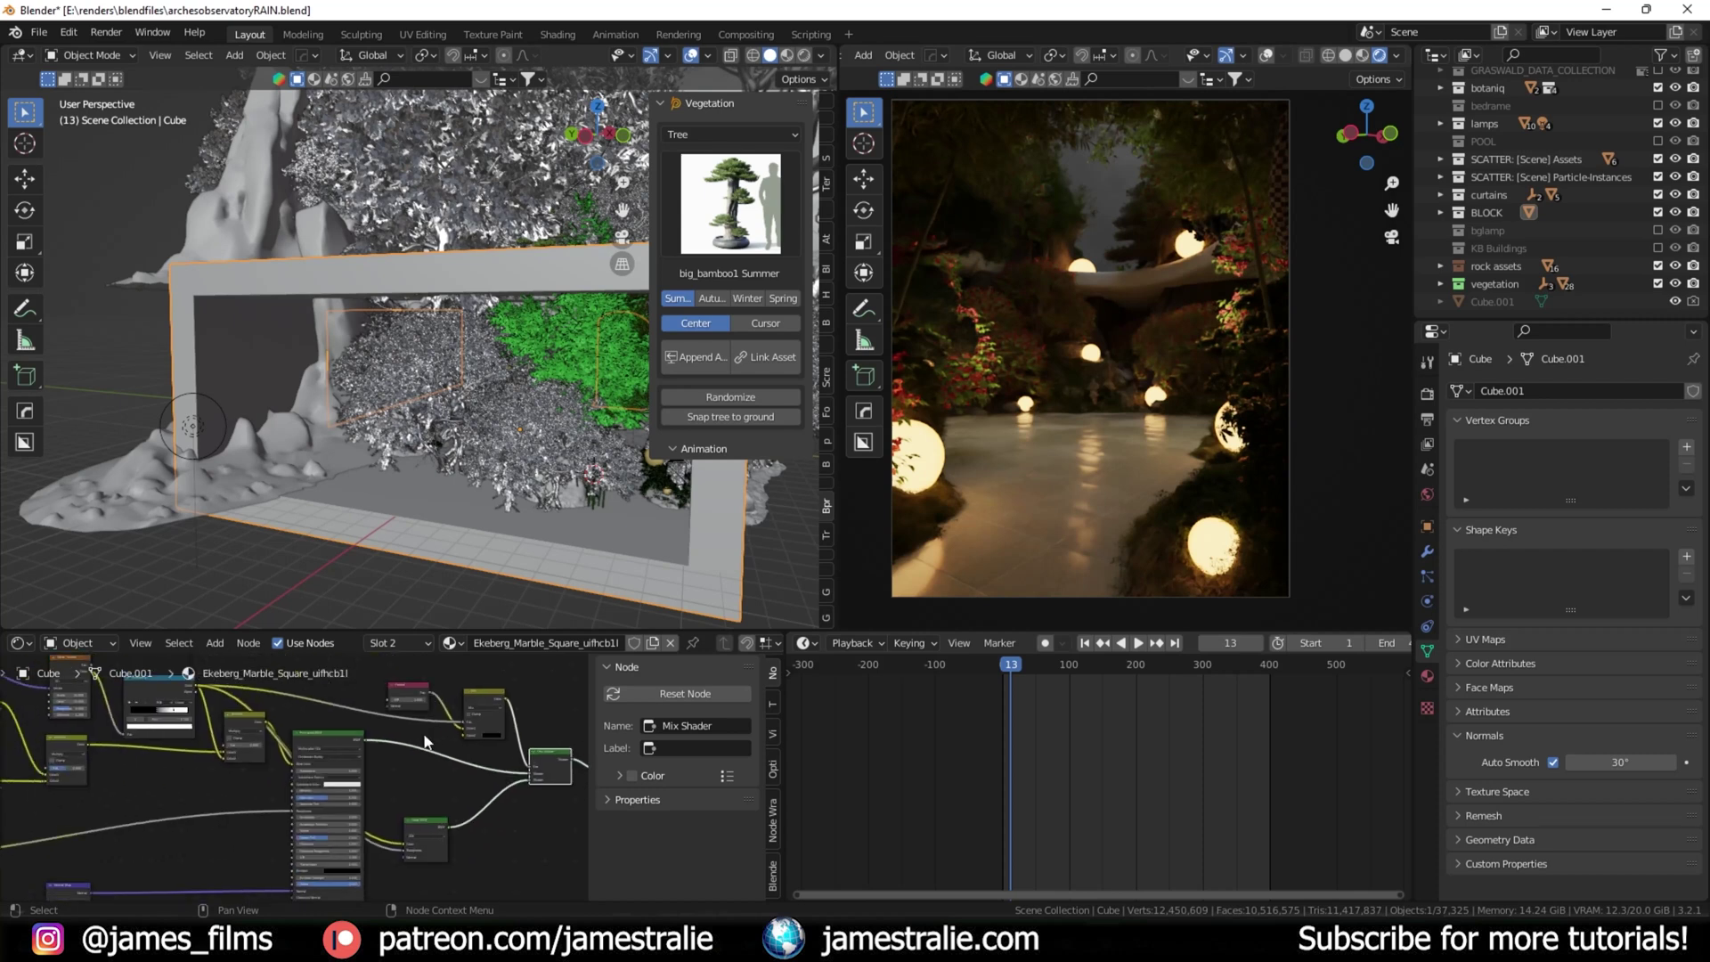
{"action": "left_click", "coordinate": [346, 736]}
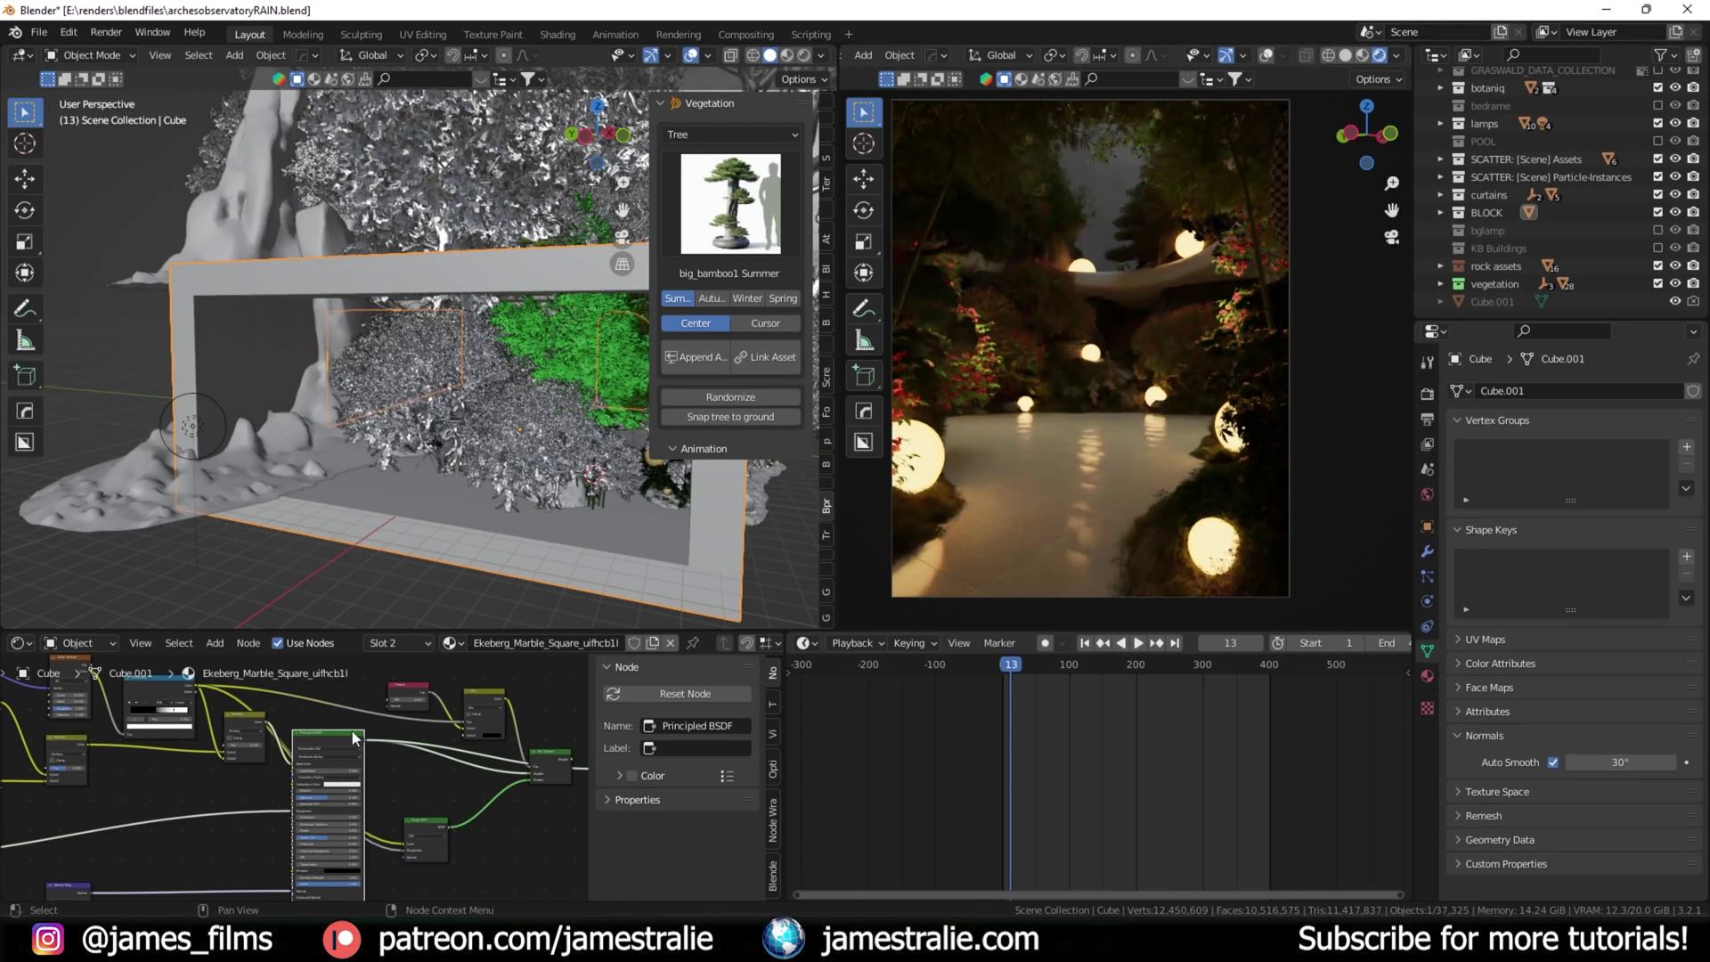
{"action": "scroll", "coordinate": [354, 738], "scroll_direction": "up", "scroll_amount": 3}
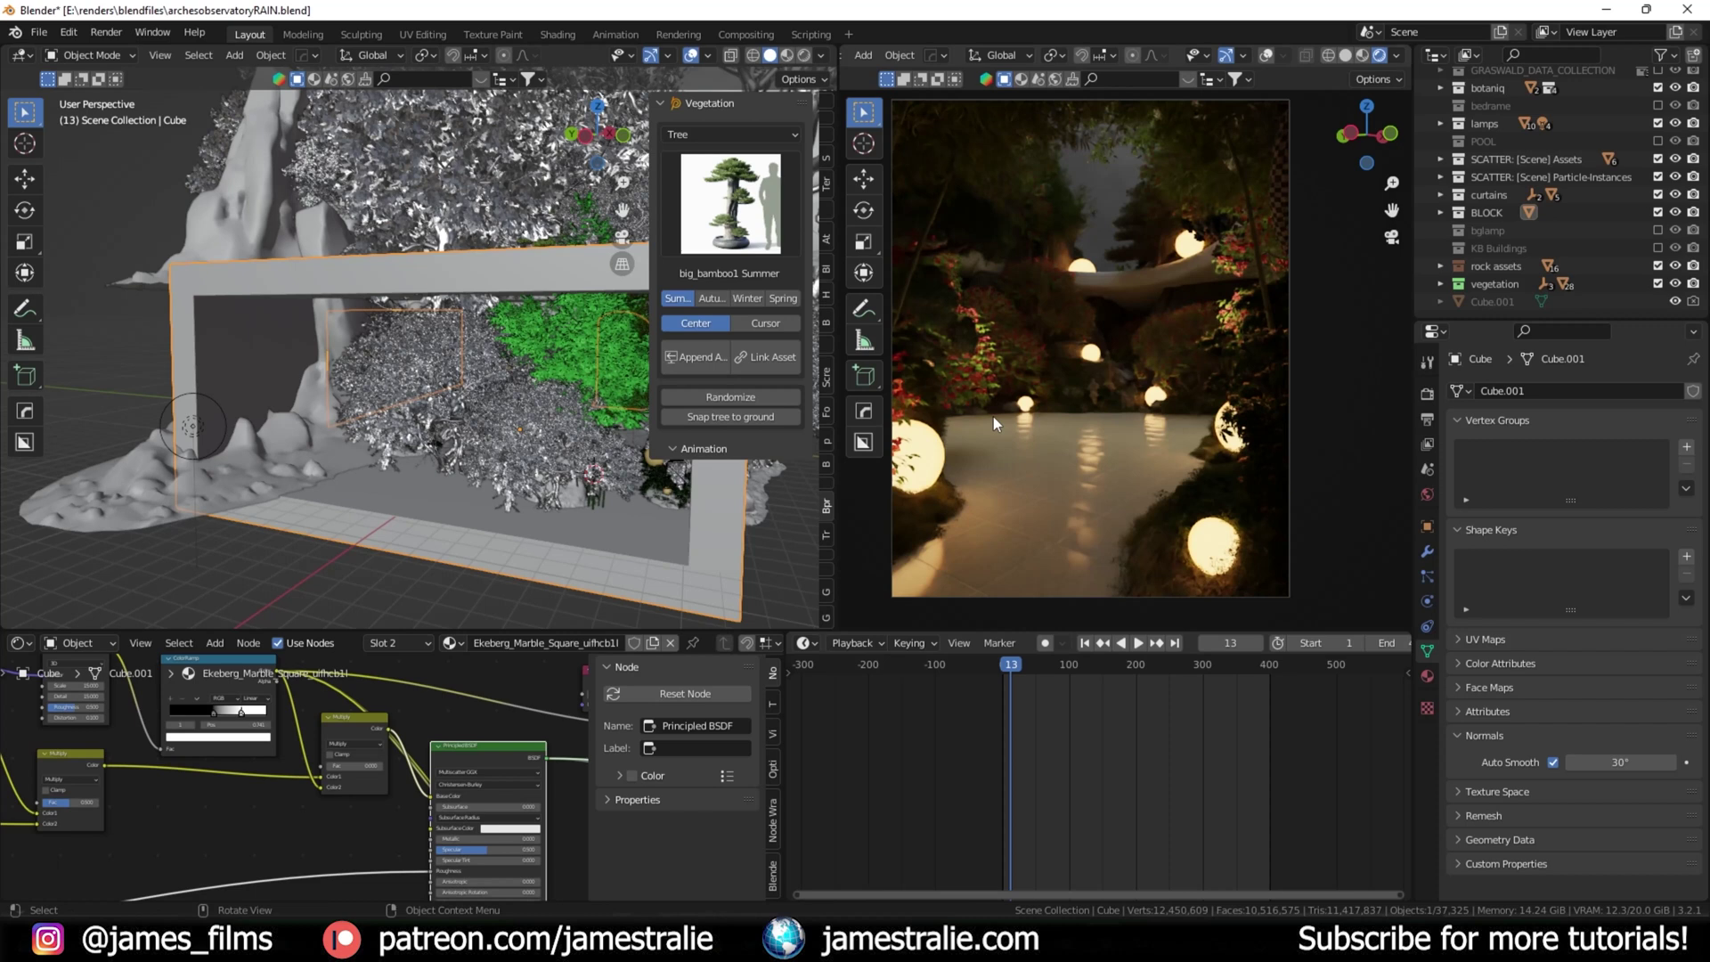
{"action": "middle_click_drag", "start_coordinate": [498, 730], "coordinate": [365, 694]}
Step: Set the marble material's Multiply factor to 0.242 and make the Mix Shader node active
{"action": "left_click_drag", "start_coordinate": [209, 729], "coordinate": [219, 729]}
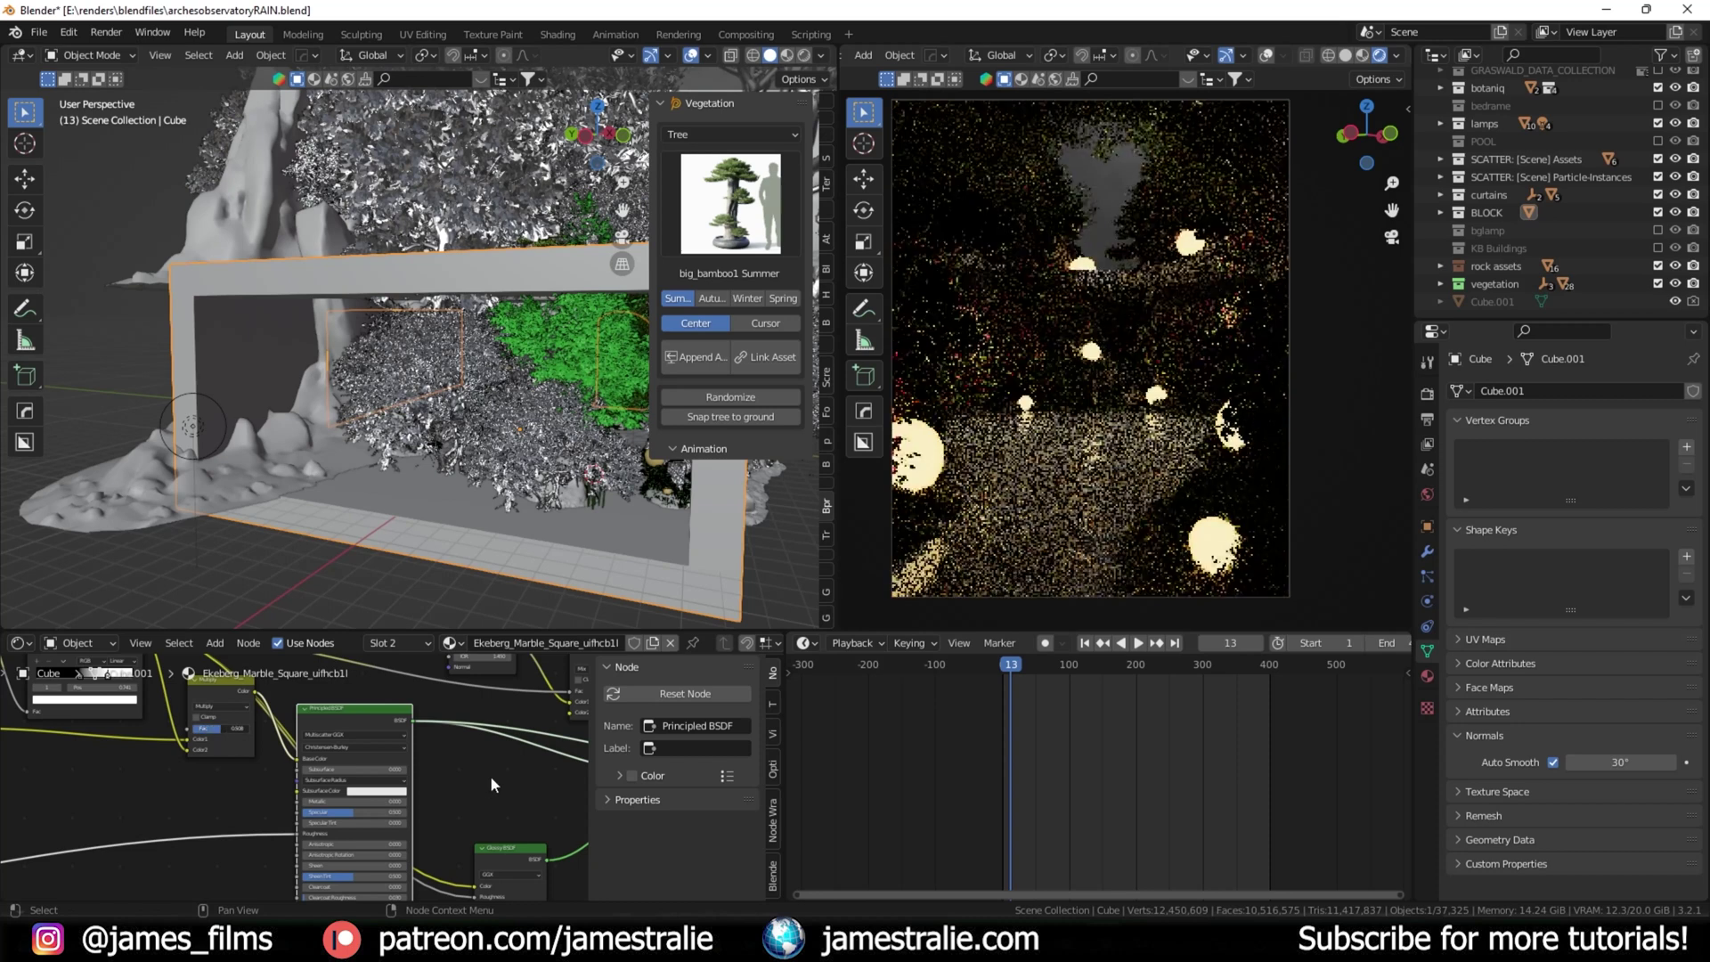
{"action": "middle_click_drag", "start_coordinate": [495, 784], "coordinate": [418, 756], "text": "ctrl"}
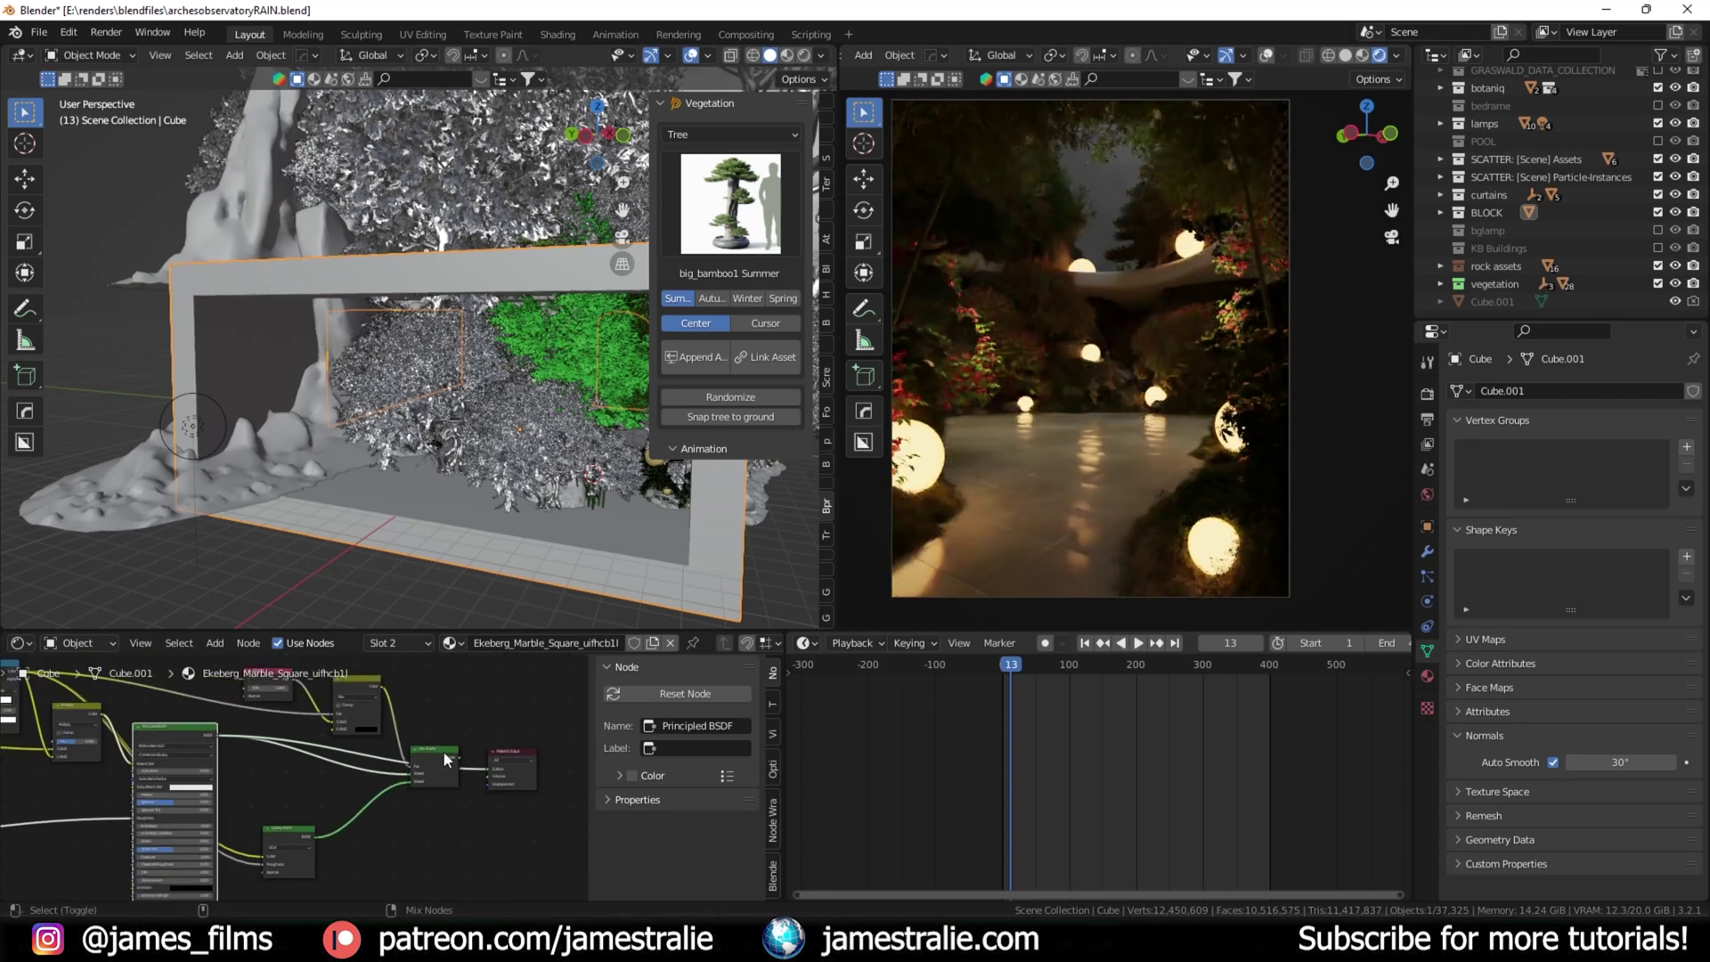
{"action": "left_click", "coordinate": [445, 759], "text": "shift"}
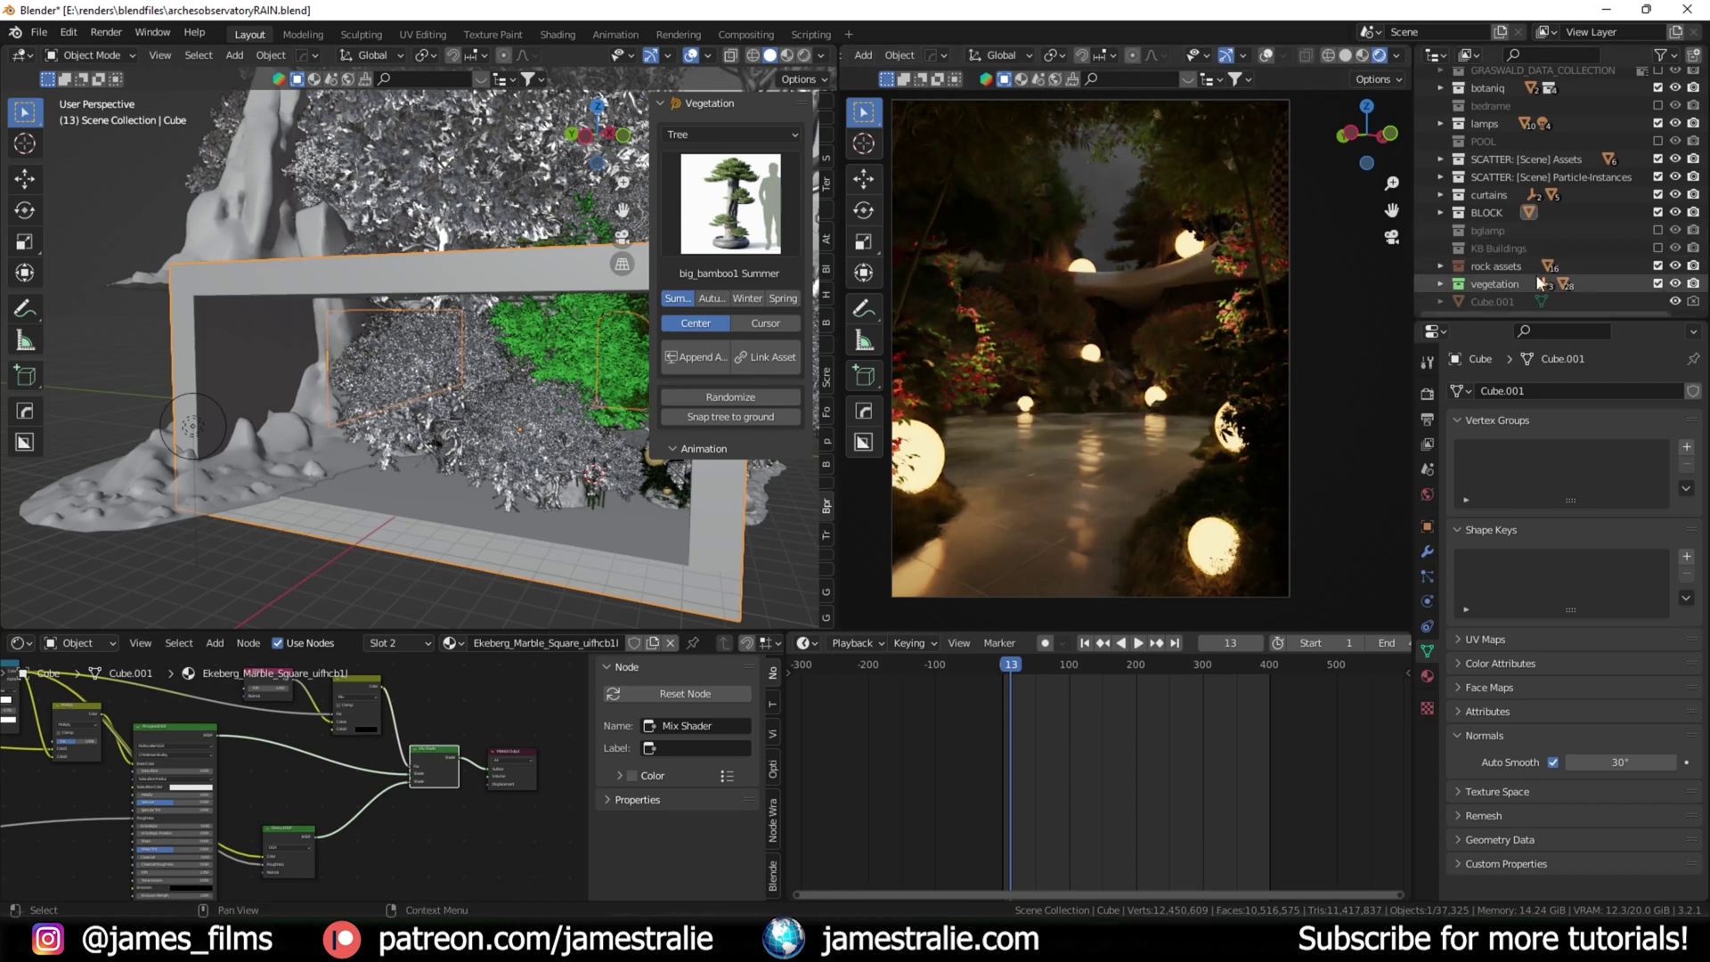
{"action": "scroll", "coordinate": [1541, 271], "scroll_direction": "up", "scroll_amount": 5}
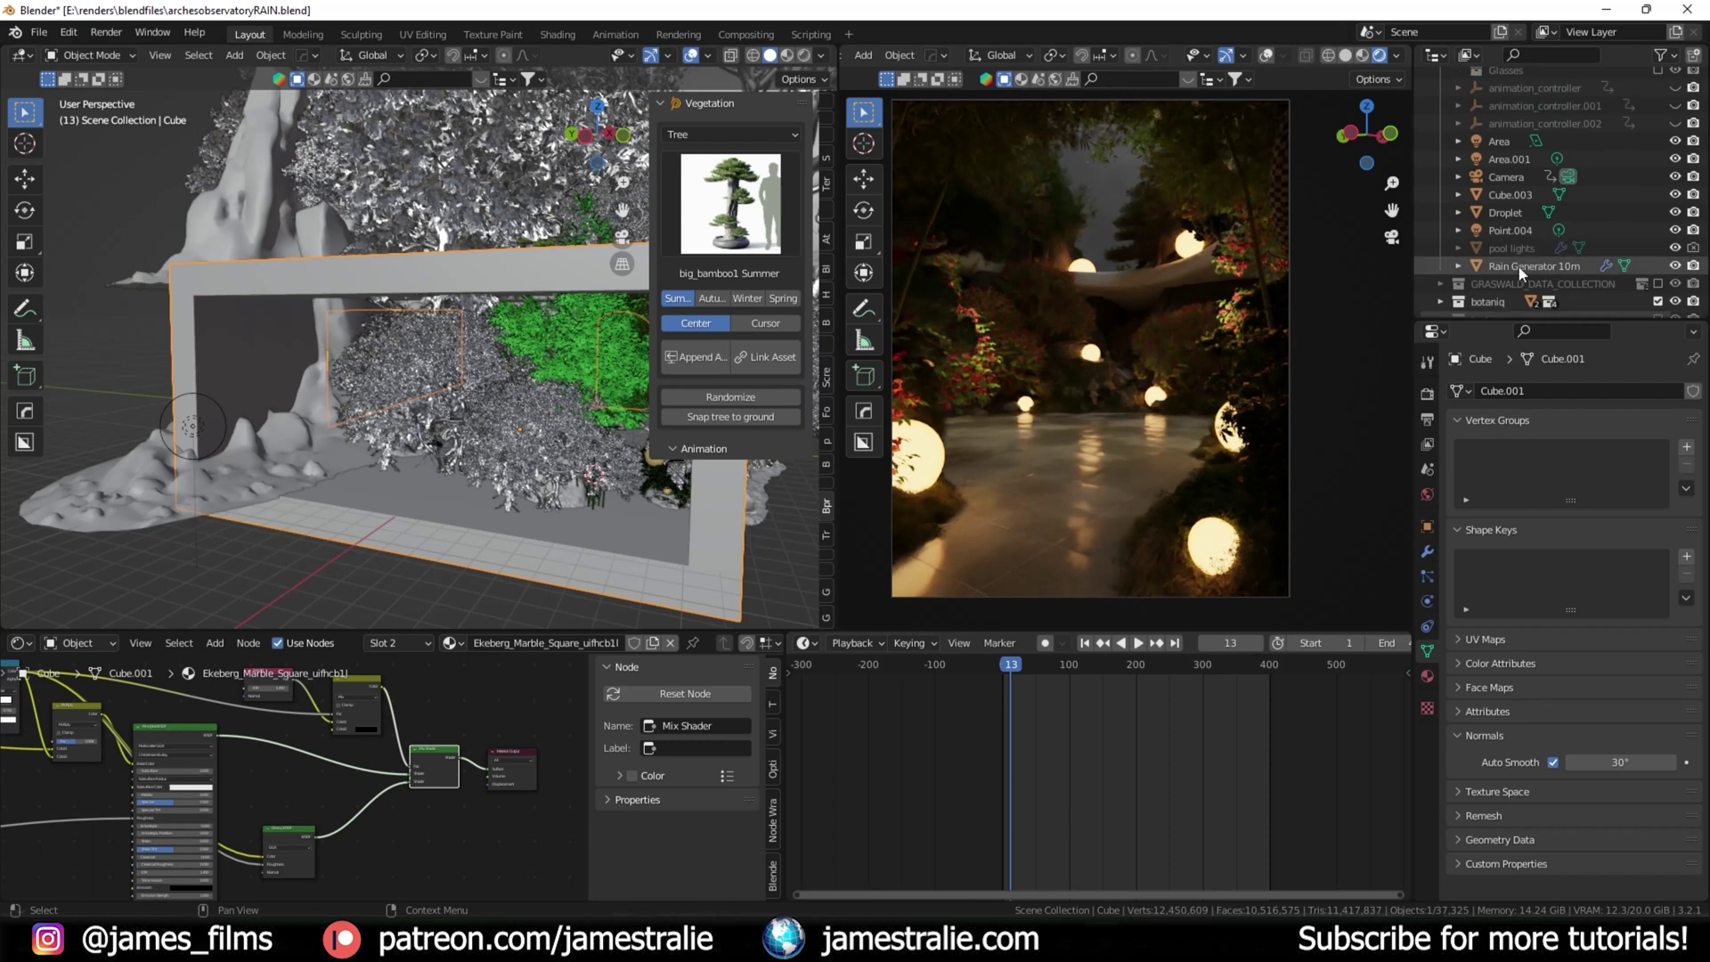
Step: Select Rain Generator 10m and turn the Timeline into an Asset Browser listing the Rain Generator library
{"action": "left_click", "coordinate": [1521, 268]}
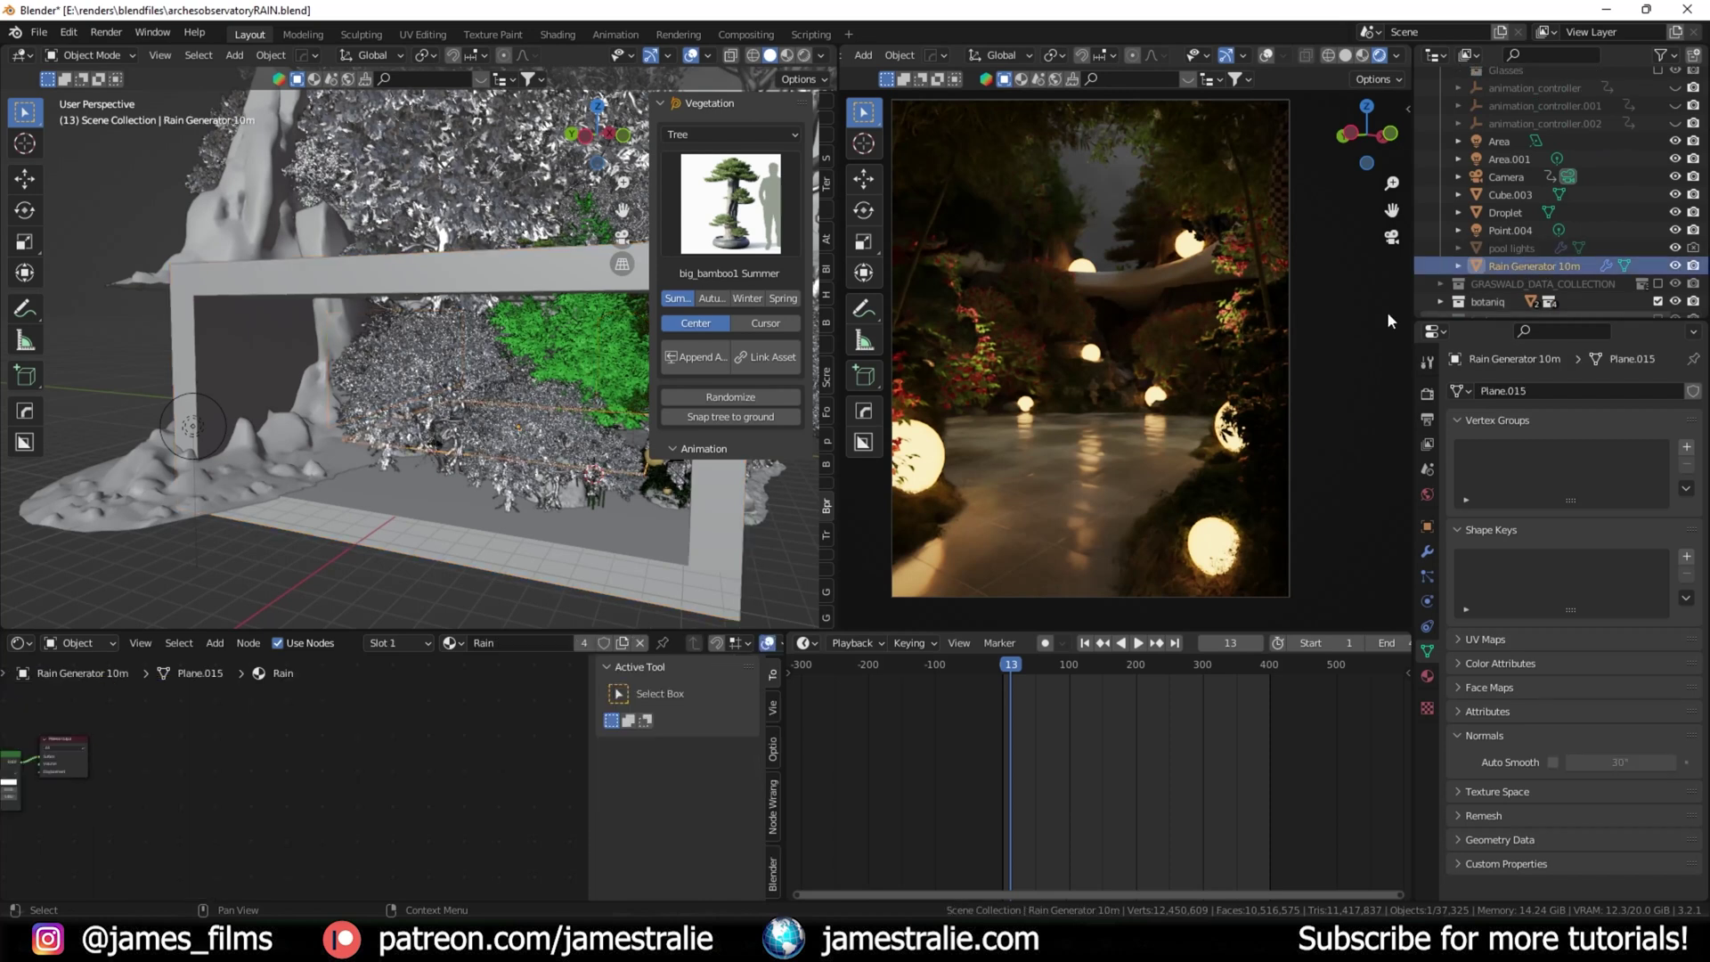
{"action": "left_click", "coordinate": [806, 643]}
{"action": "left_click", "coordinate": [812, 643]}
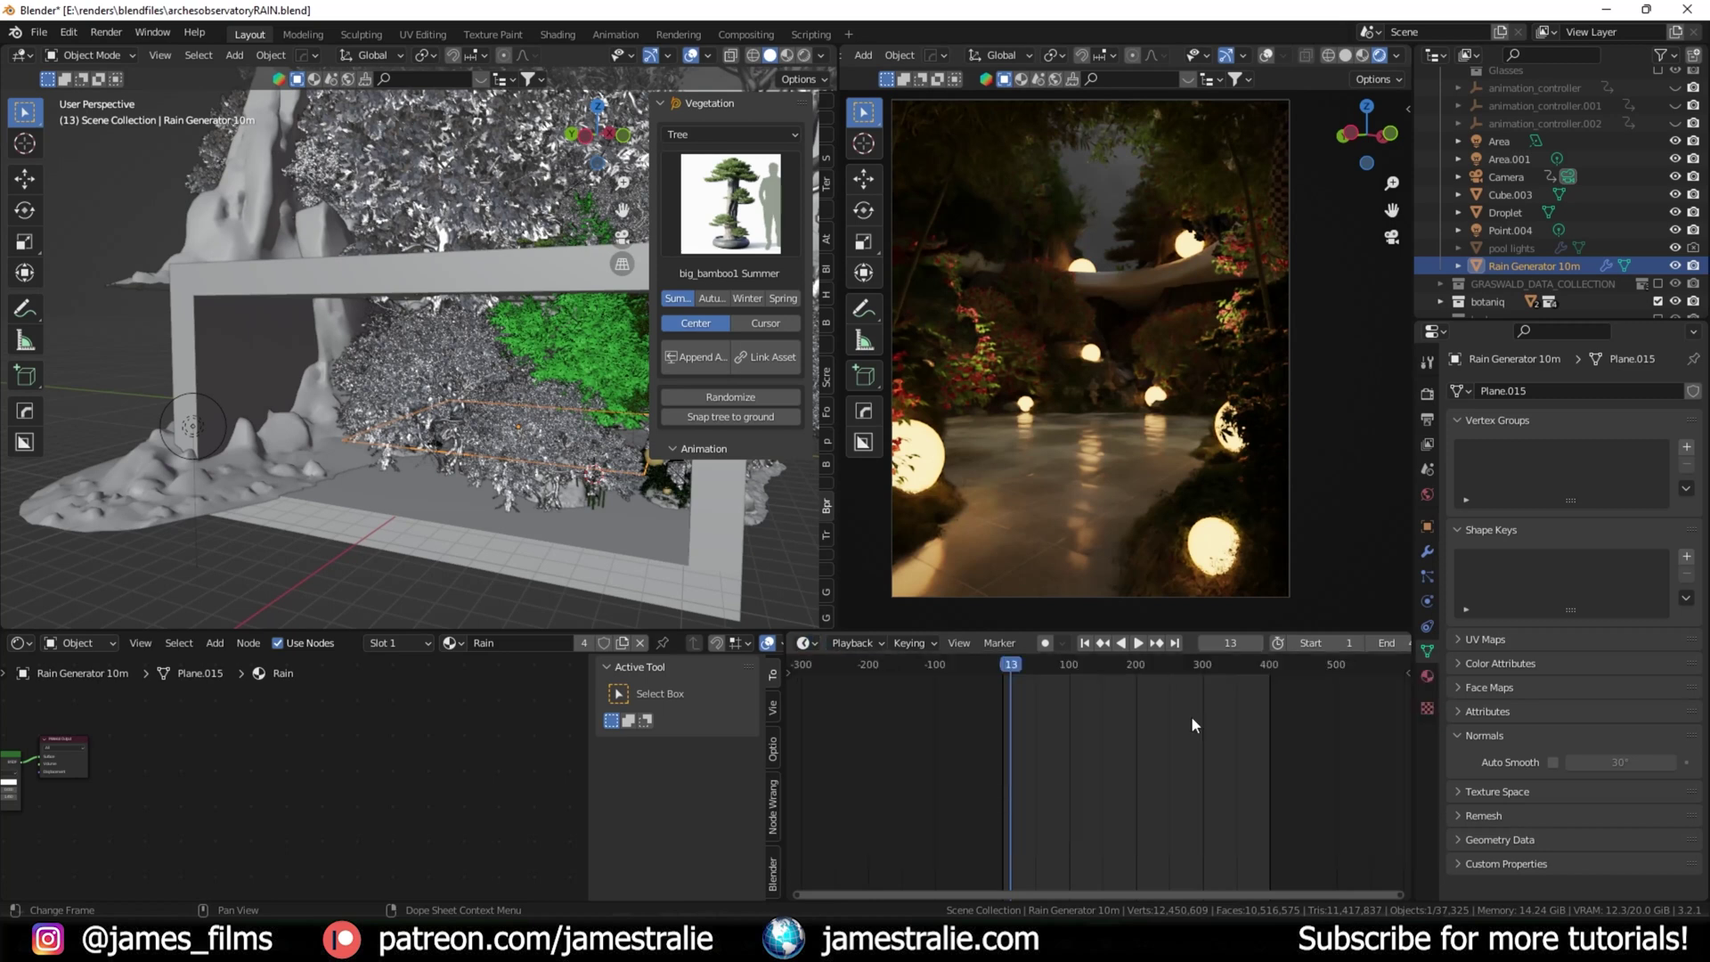
{"action": "left_click", "coordinate": [806, 644]}
{"action": "left_click", "coordinate": [1361, 753]}
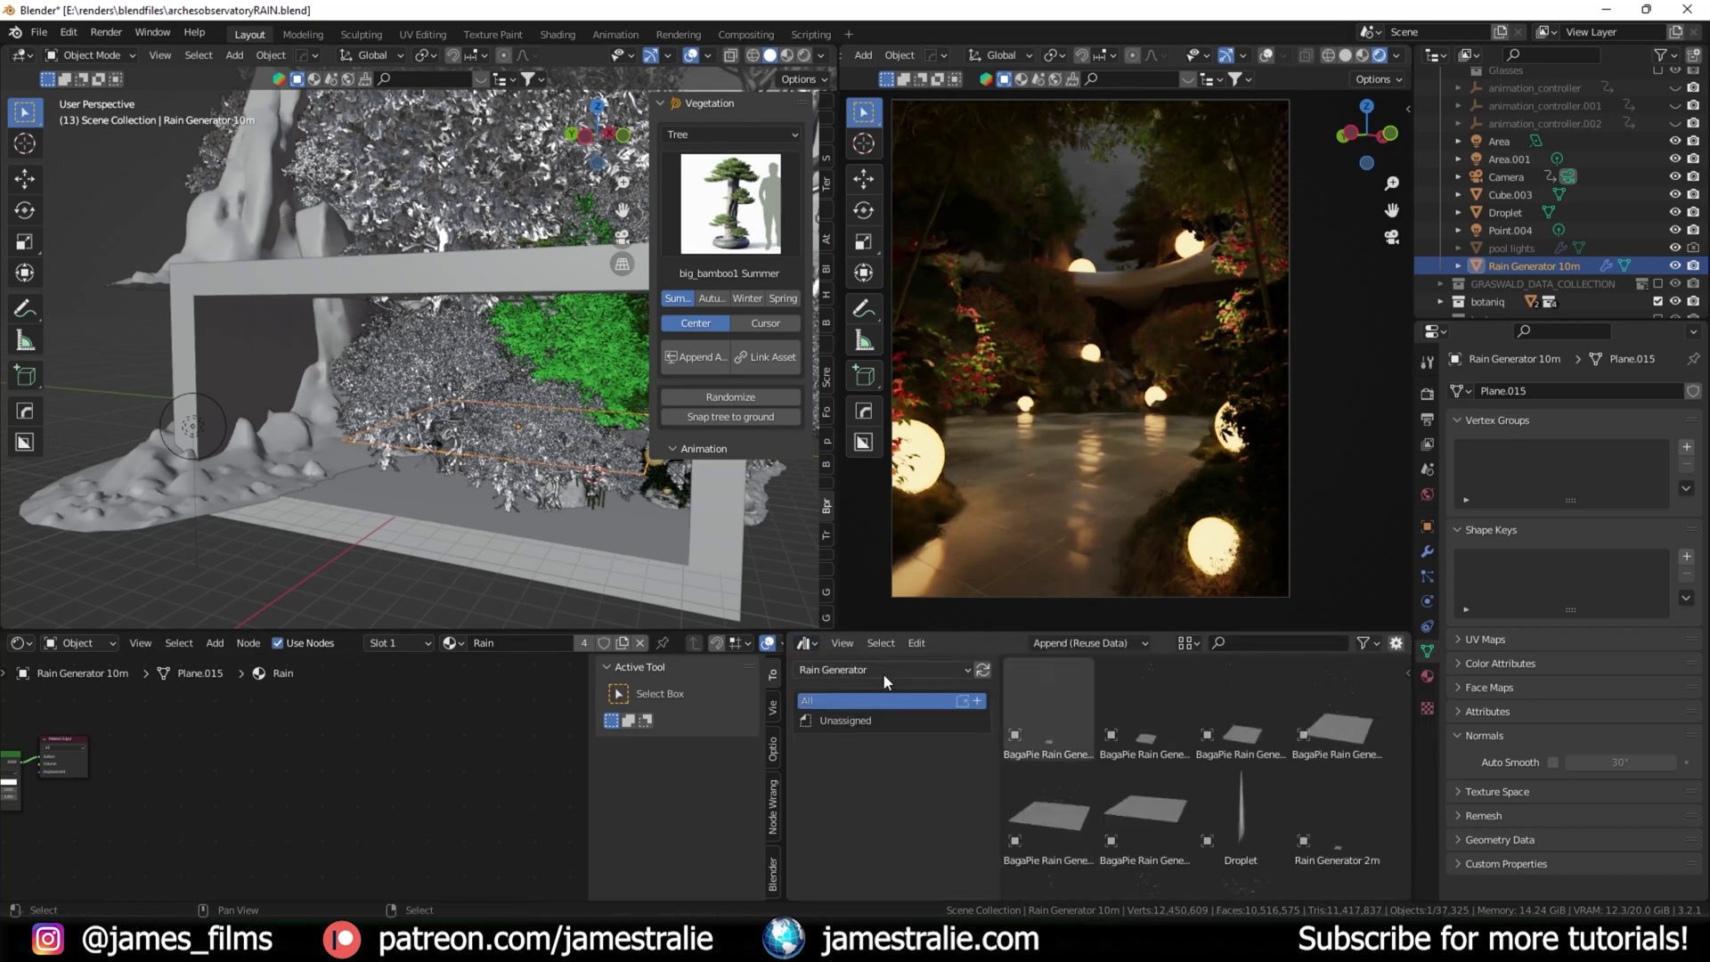
{"action": "scroll", "coordinate": [1144, 739], "scroll_direction": "down", "scroll_amount": 4}
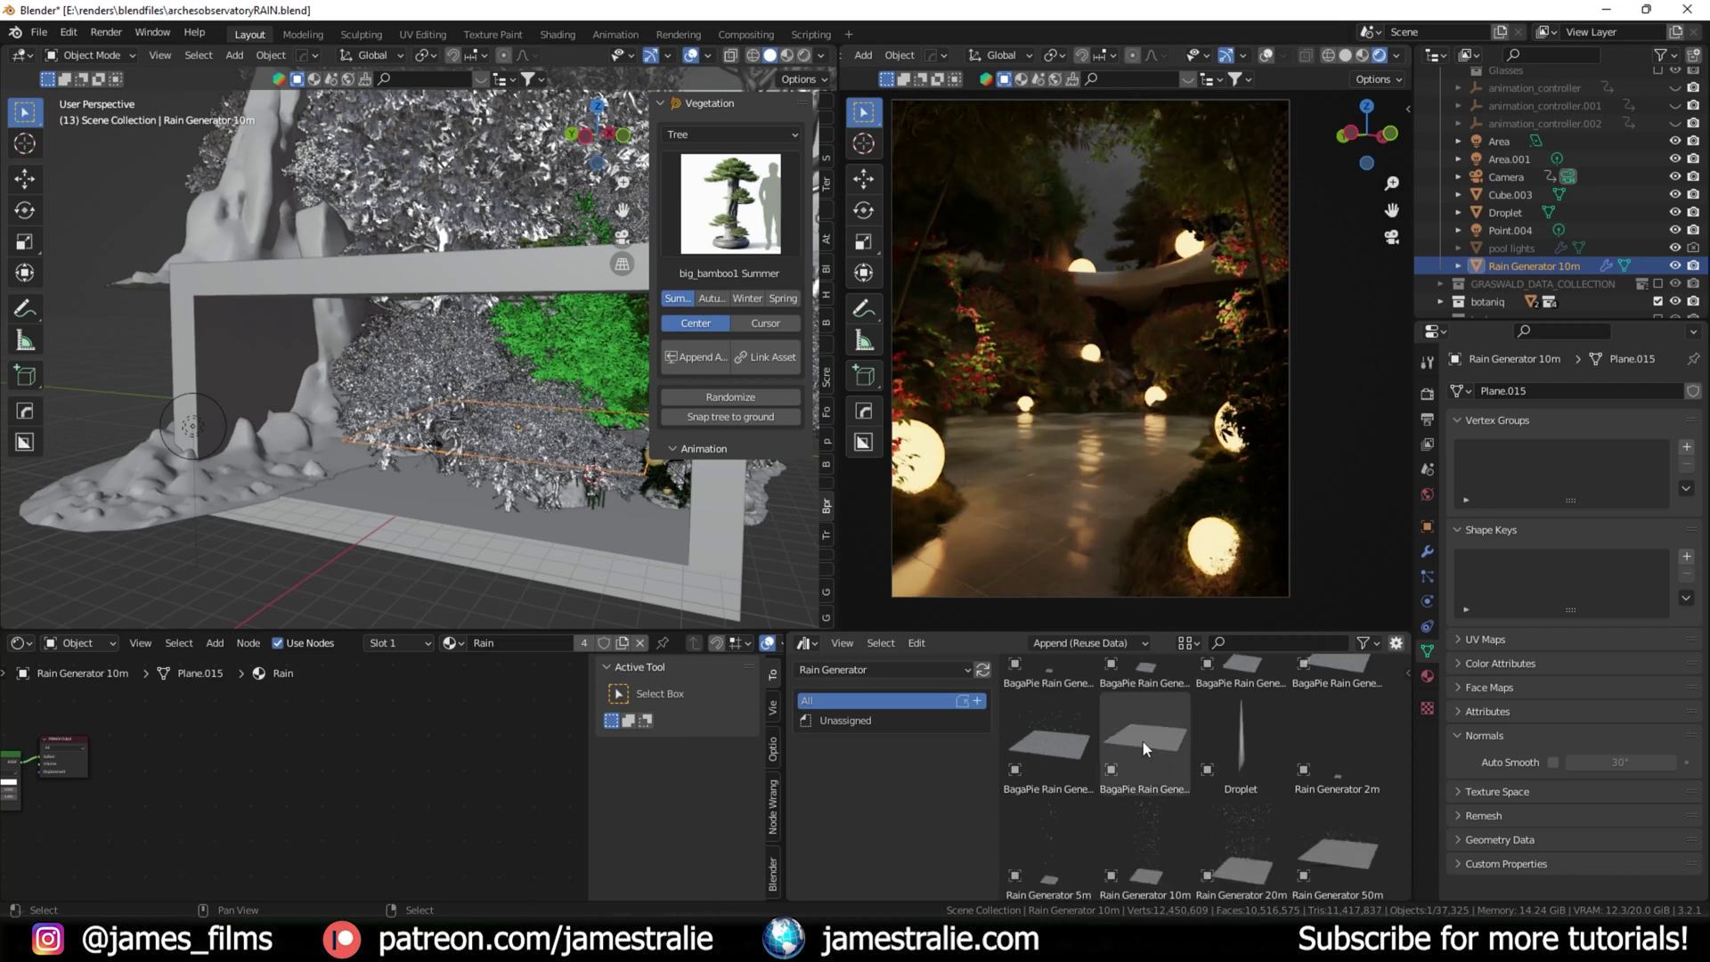
{"action": "scroll", "coordinate": [1145, 748], "scroll_direction": "up", "scroll_amount": 4}
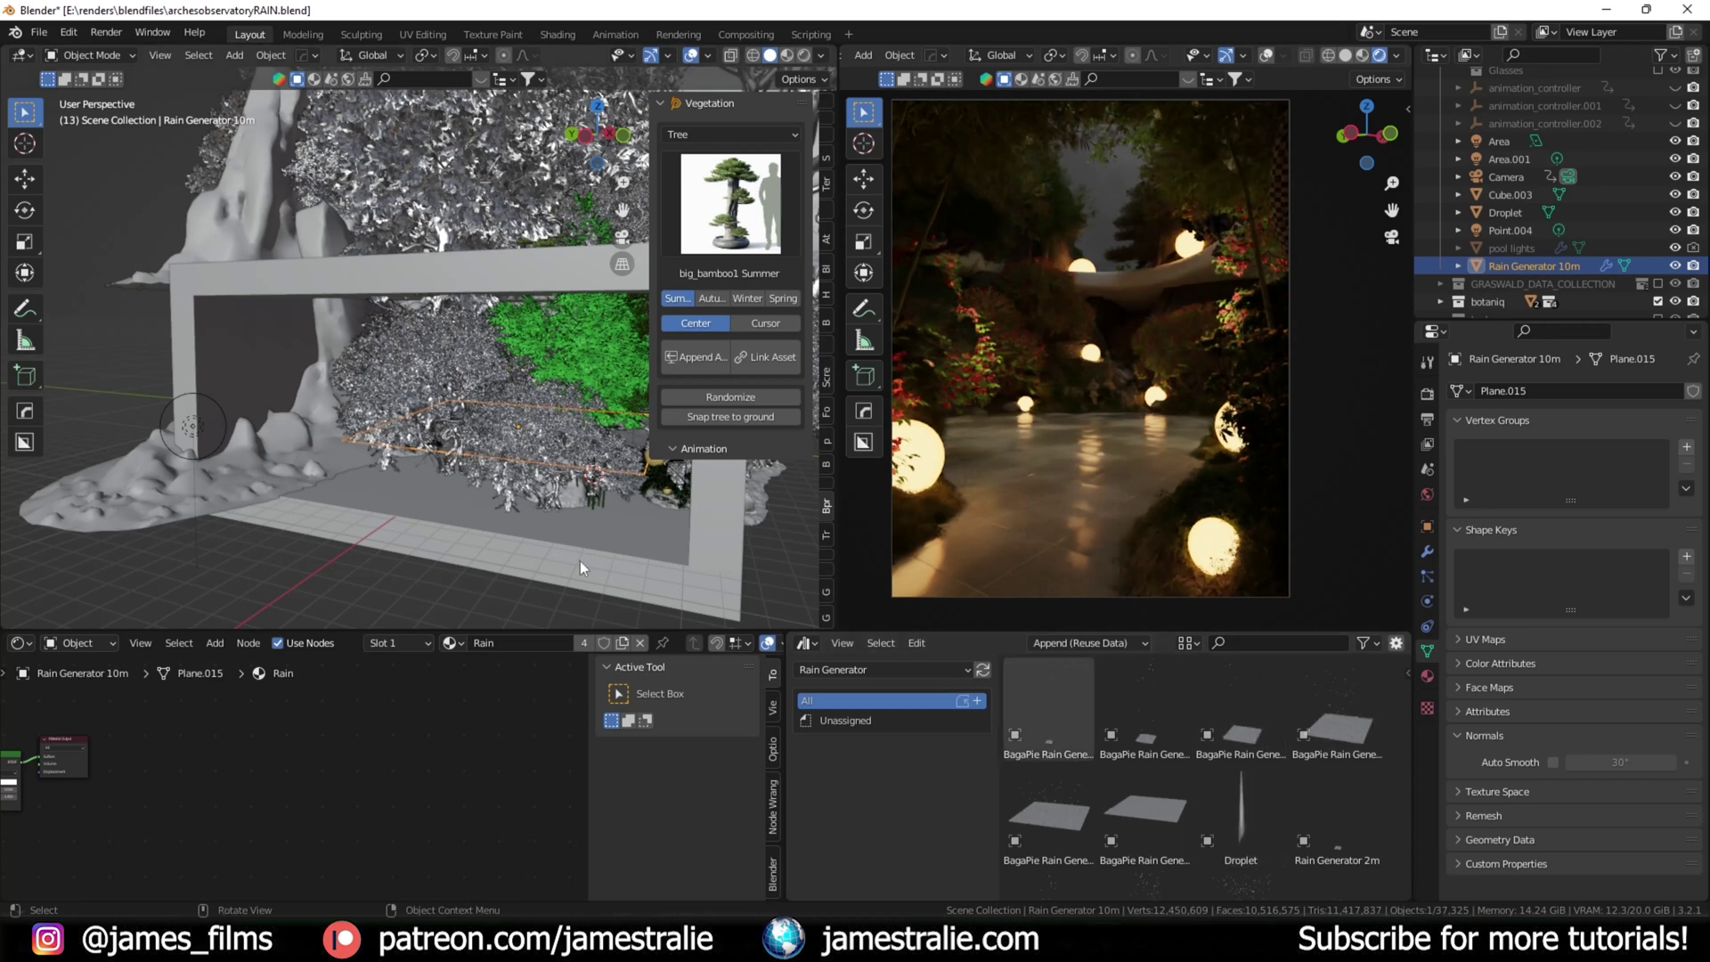
{"action": "scroll", "coordinate": [452, 495], "scroll_direction": "down", "scroll_amount": 5}
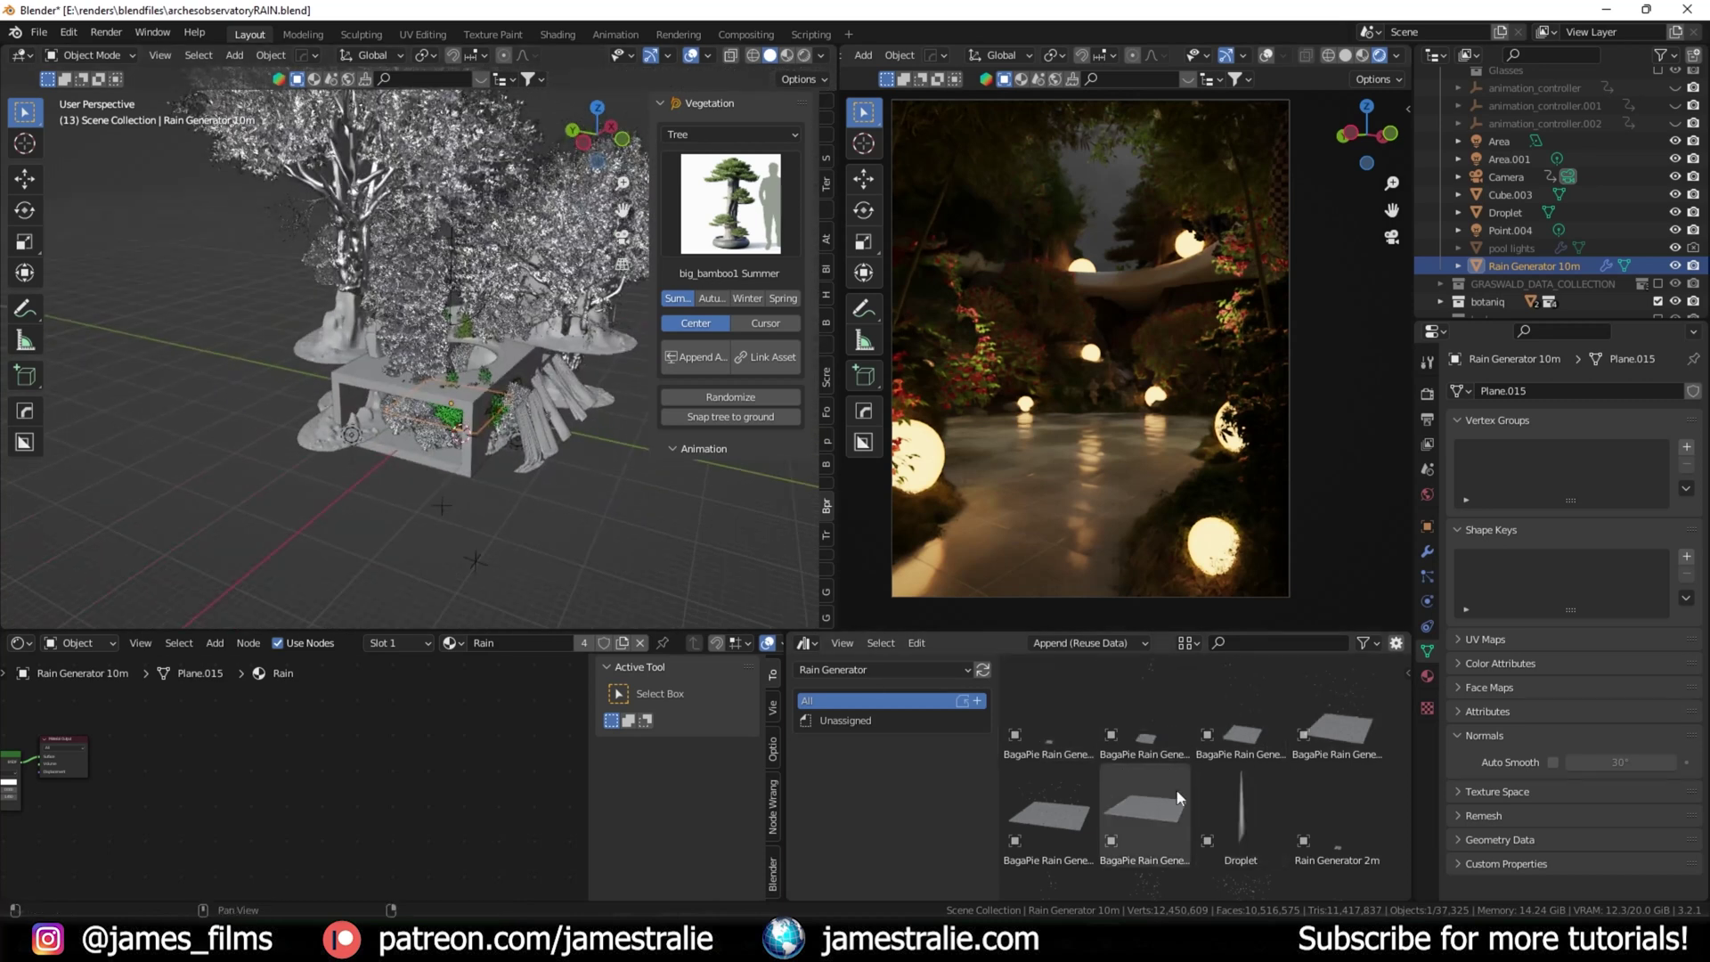
Step: Add a trial BagaPie Rain Generator 5m, delete it, and reselect Rain Generator 10m
{"action": "left_click_drag", "start_coordinate": [1149, 722], "coordinate": [329, 557]}
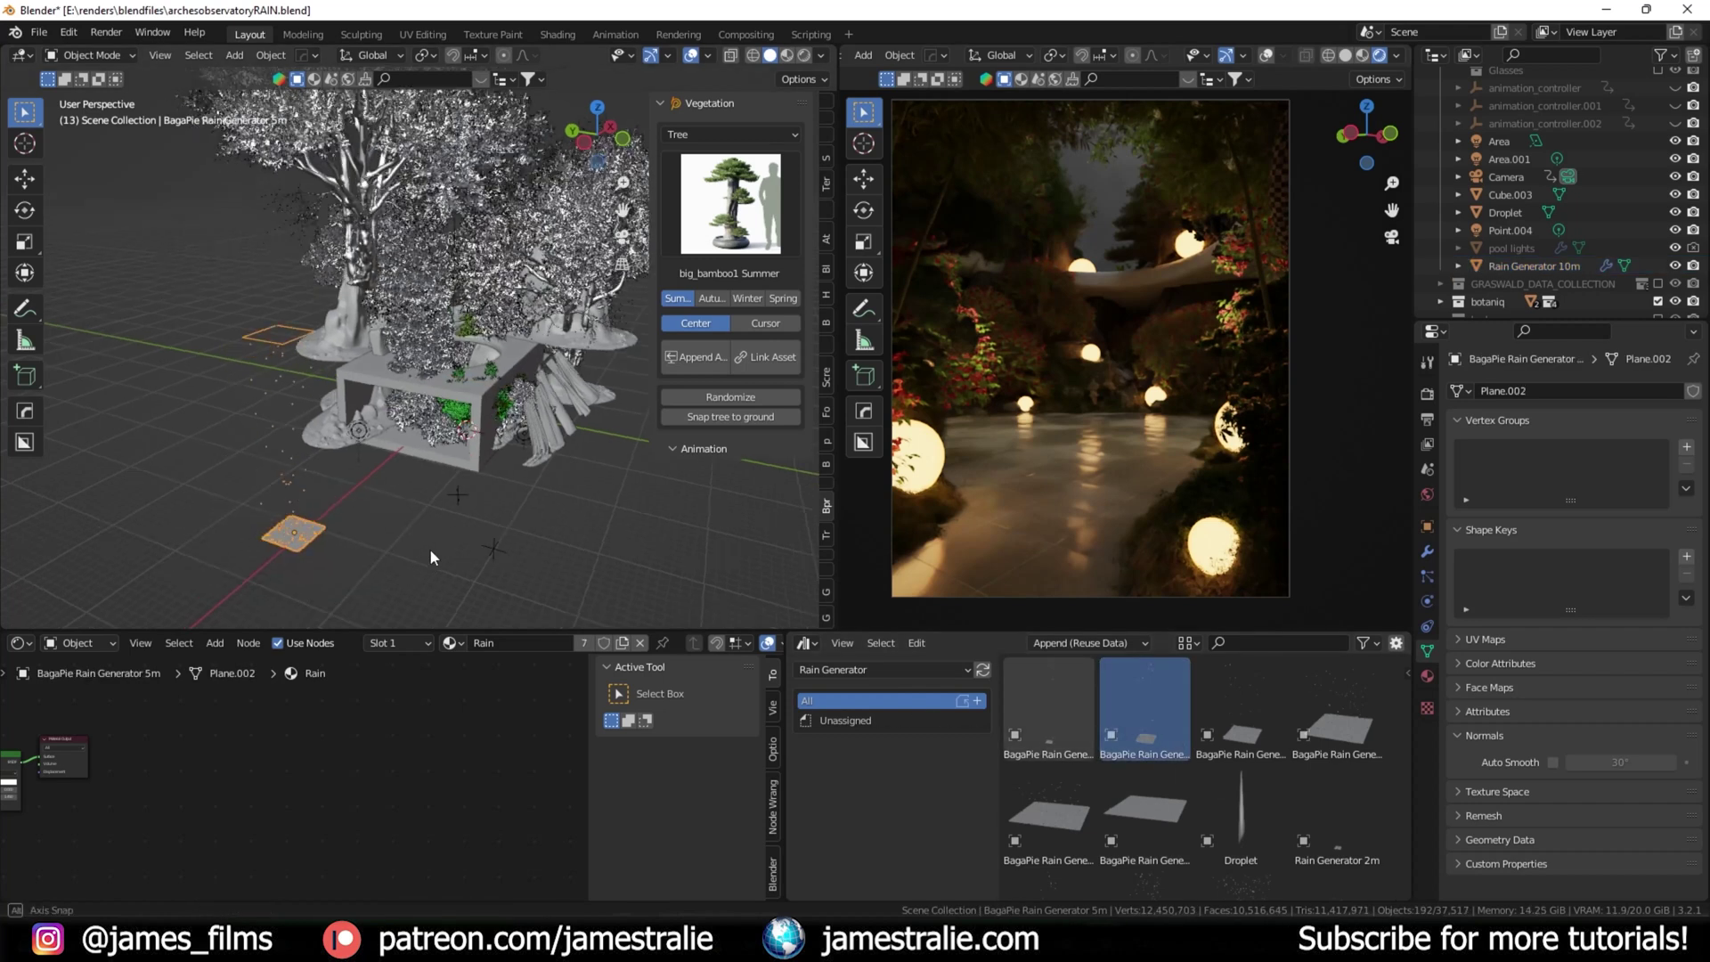
{"action": "scroll", "coordinate": [309, 468], "scroll_direction": "up", "scroll_amount": 4}
{"action": "scroll", "coordinate": [332, 486], "scroll_direction": "up", "scroll_amount": 4}
{"action": "scroll", "coordinate": [328, 481], "scroll_direction": "down", "scroll_amount": 4}
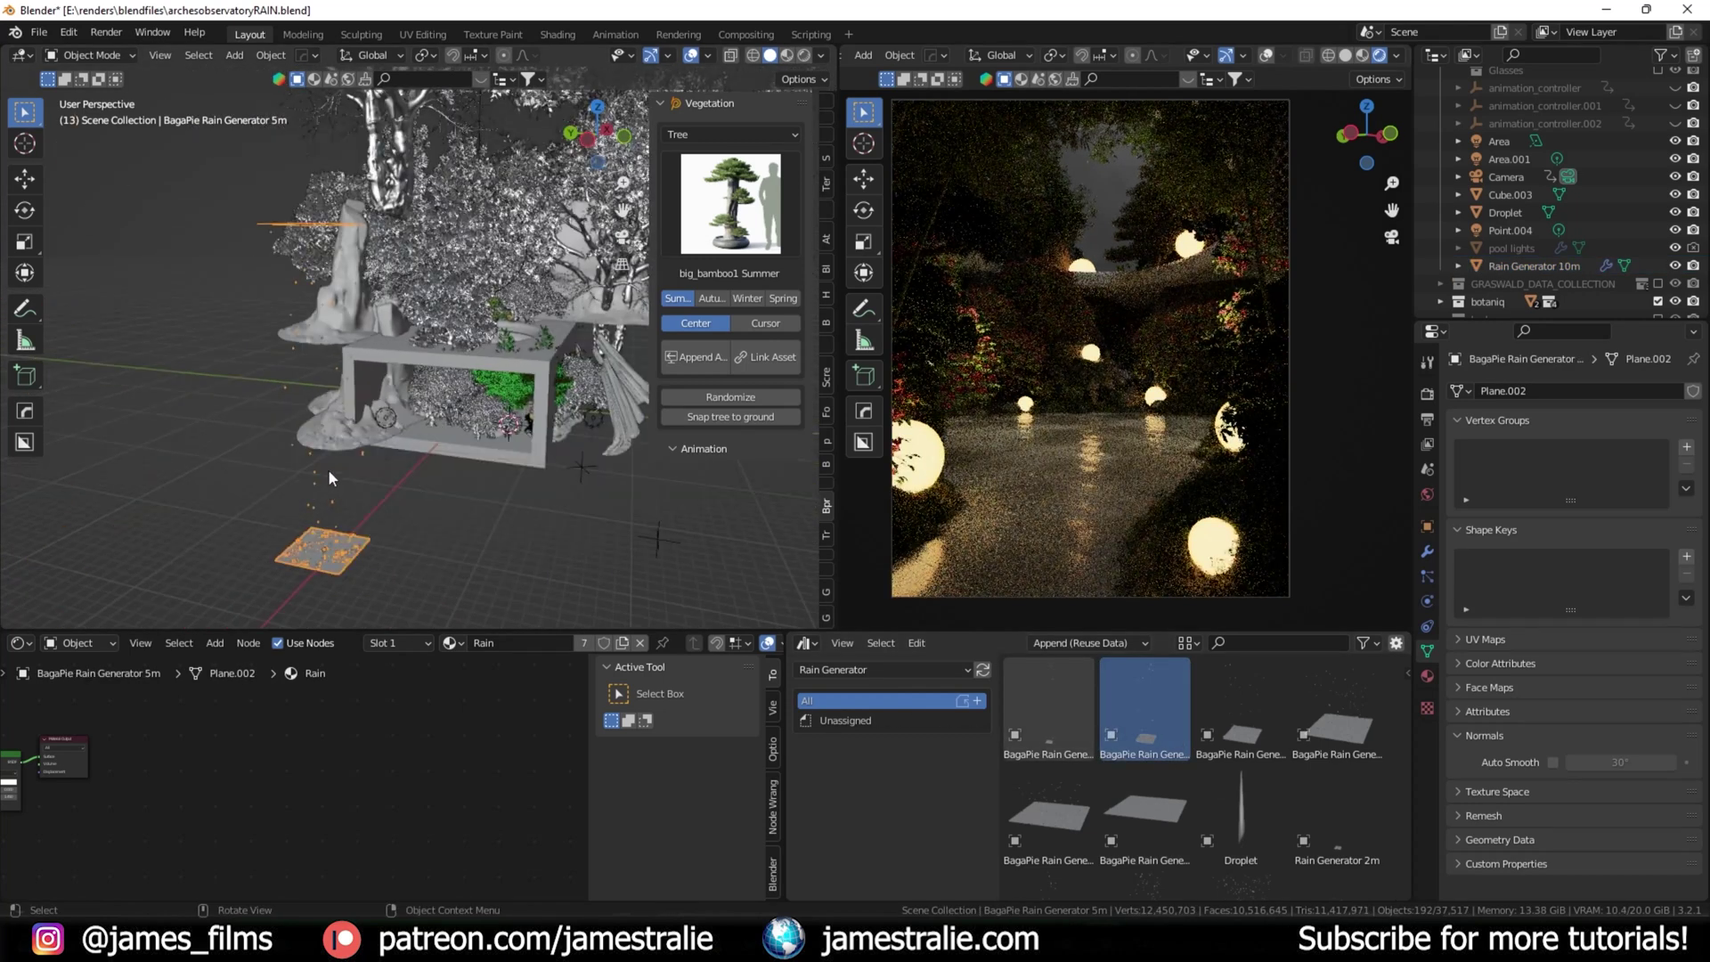
{"action": "key", "text": "x"}
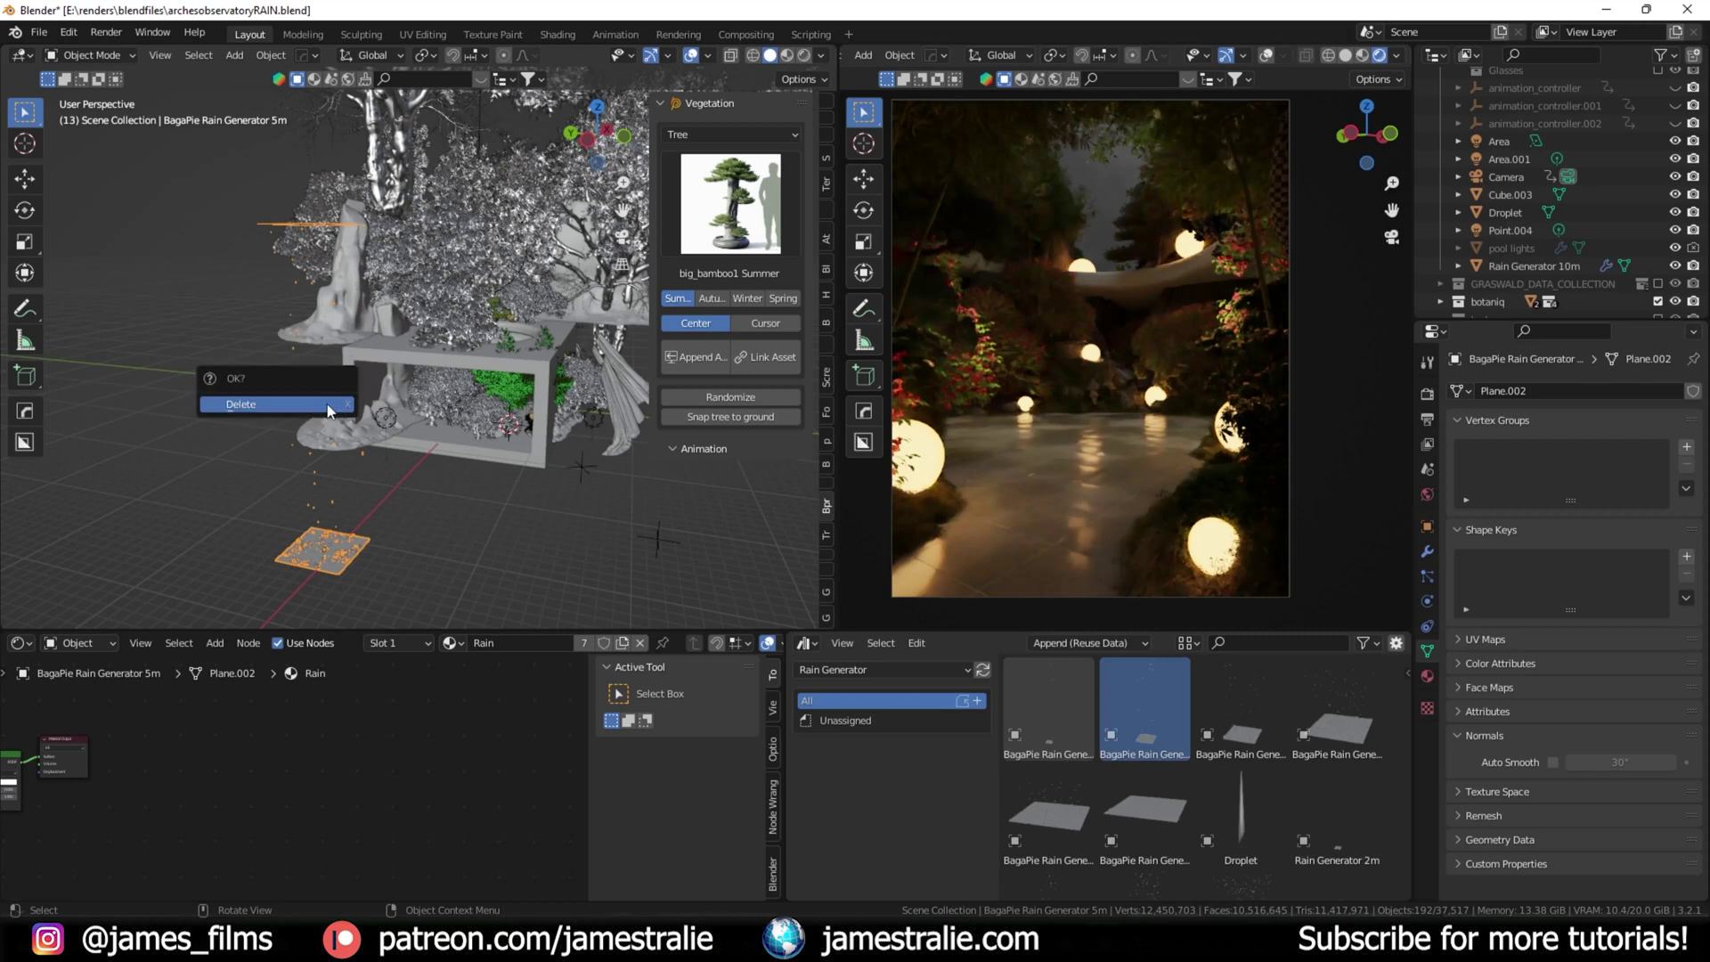
{"action": "left_click", "coordinate": [328, 404]}
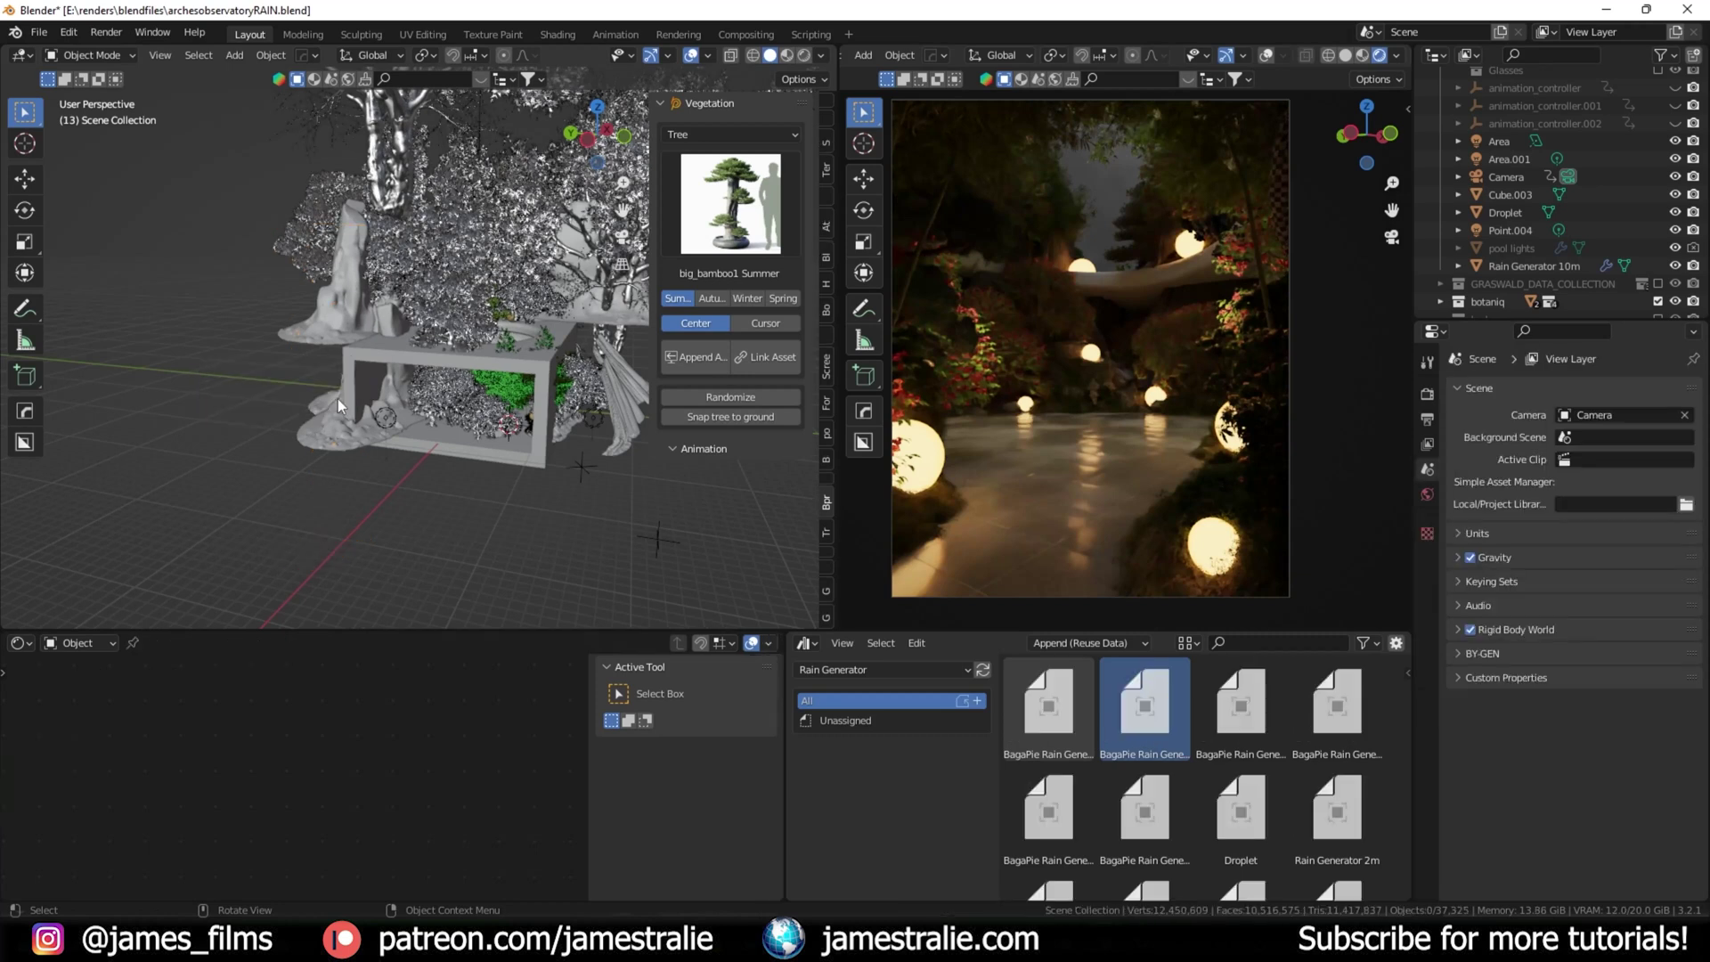
{"action": "left_click", "coordinate": [1531, 269]}
{"action": "mouse_move", "coordinate": [431, 473]}
{"action": "middle_mouse_down"}
{"action": "mouse_move", "coordinate": [408, 499]}
{"action": "mouse_move", "coordinate": [424, 499]}
{"action": "mouse_move", "coordinate": [417, 481]}
{"action": "mouse_move", "coordinate": [396, 488]}
{"action": "mouse_move", "coordinate": [410, 468]}
{"action": "middle_mouse_up"}
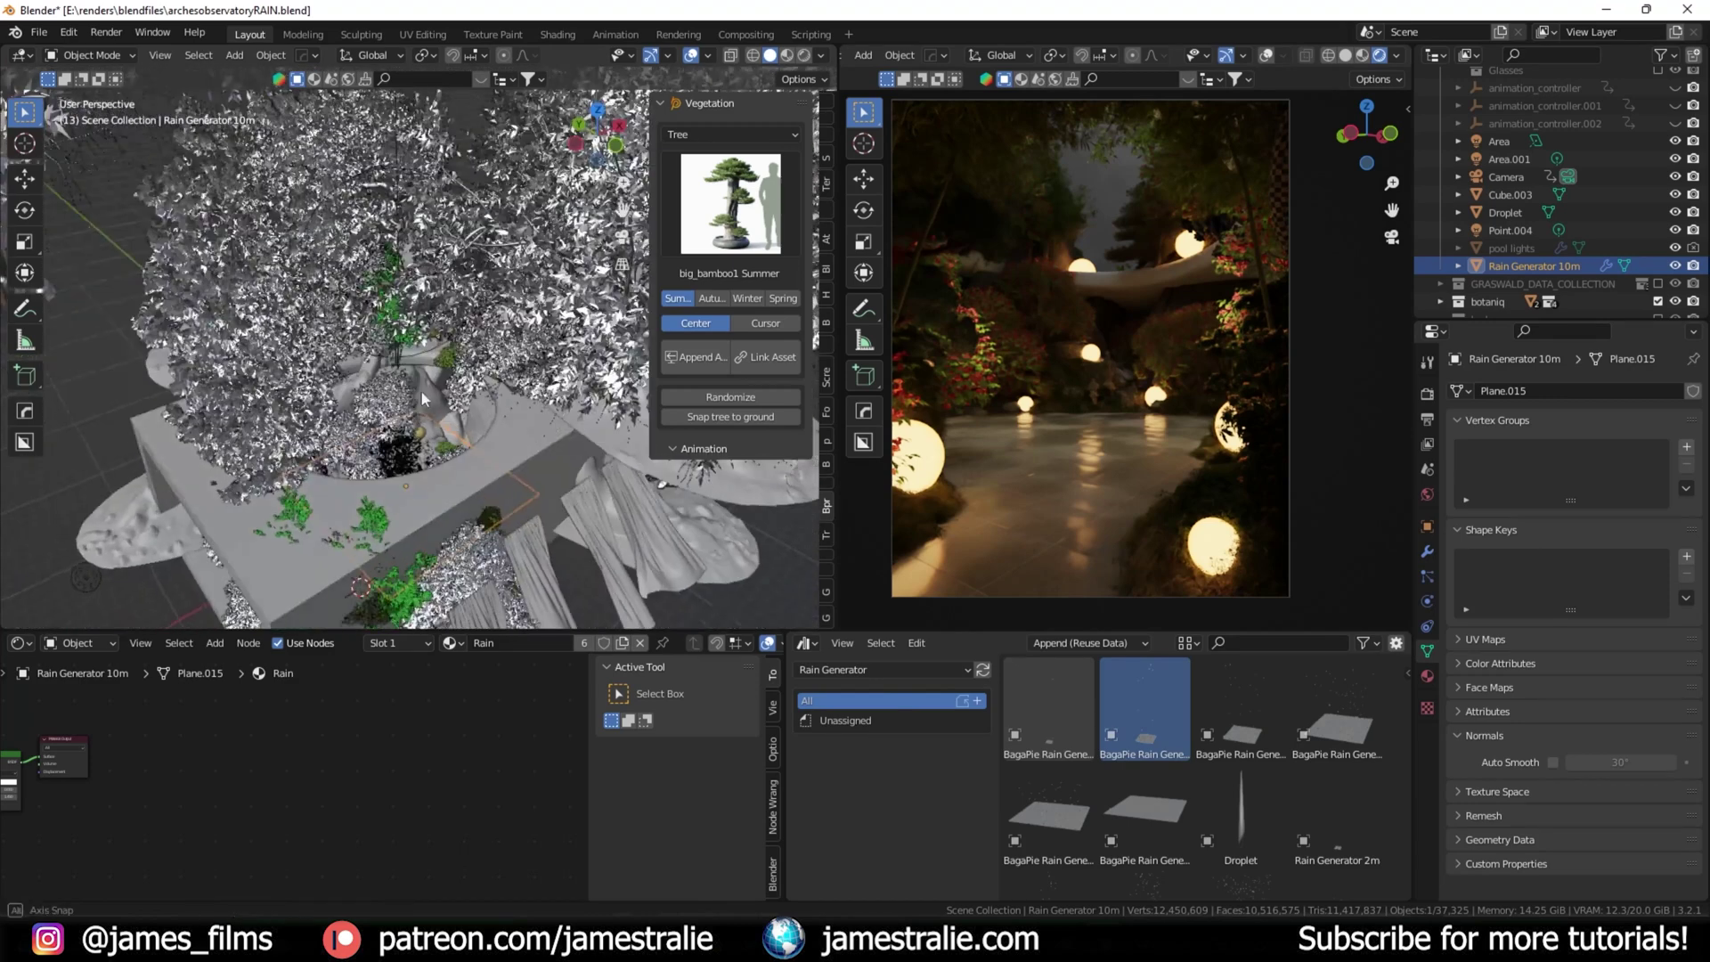
Step: Turn on the Rain Generator modifier's viewport display so the 10000-drop rain appears
{"action": "left_click", "coordinate": [1433, 556]}
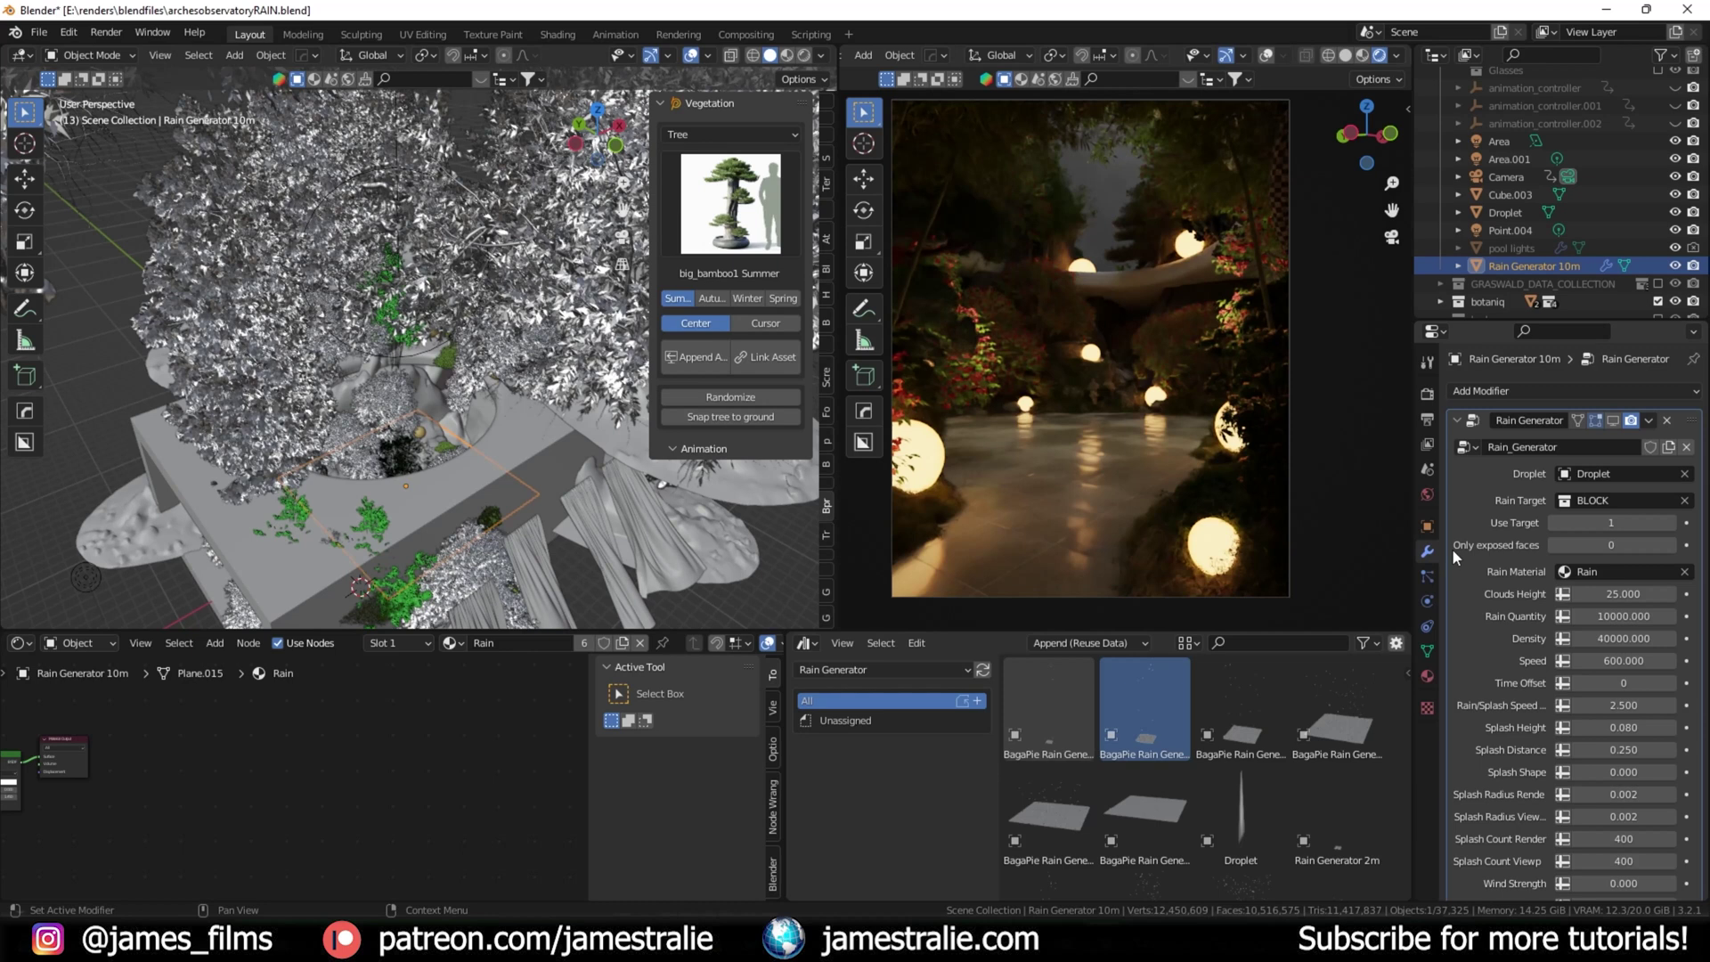
{"action": "scroll", "coordinate": [1477, 559], "scroll_direction": "down", "scroll_amount": 2}
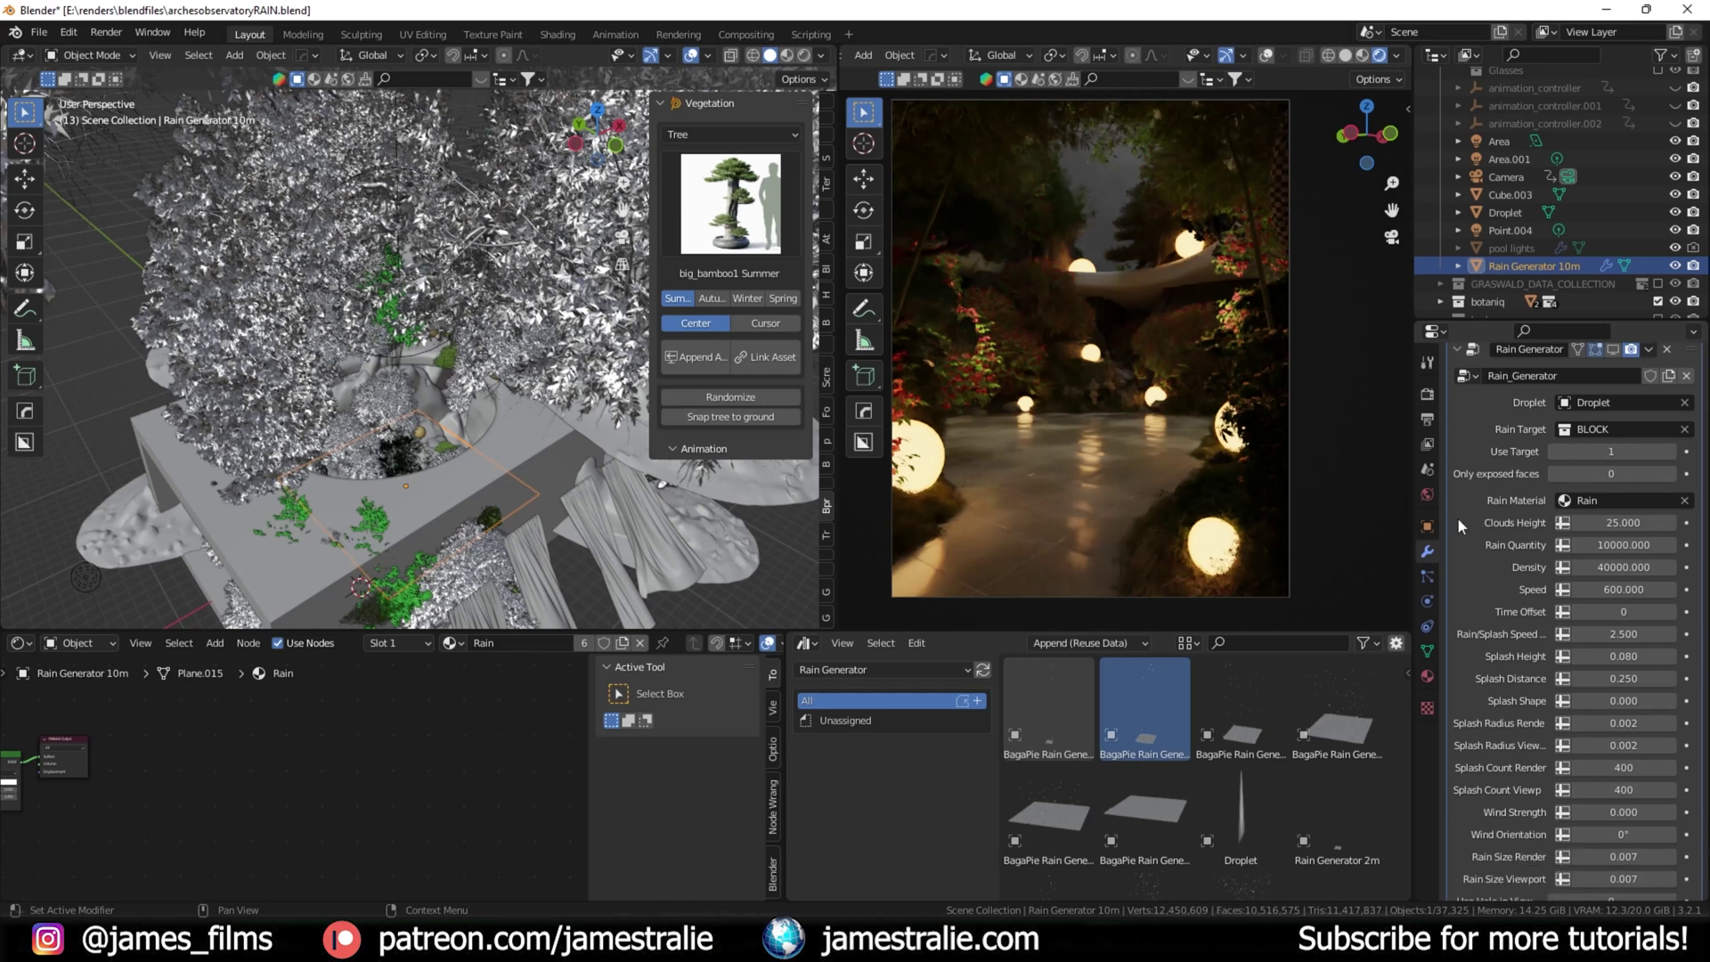
{"action": "scroll", "coordinate": [1465, 553], "scroll_direction": "down", "scroll_amount": 1}
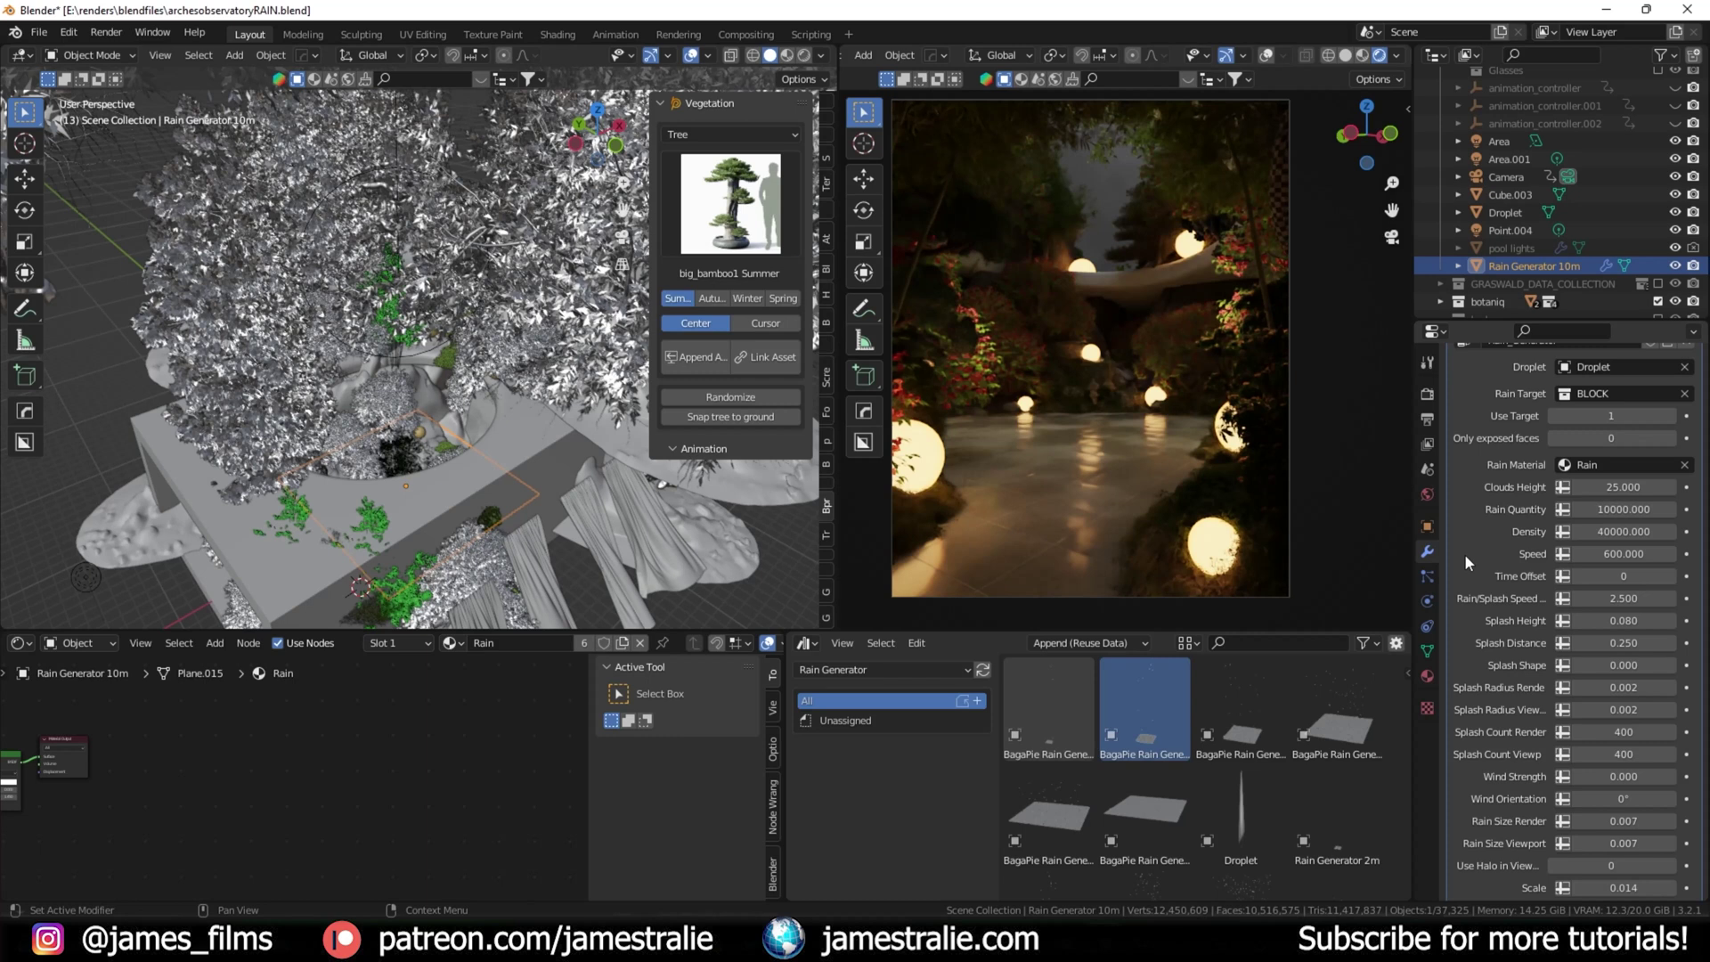
{"action": "scroll", "coordinate": [1464, 553], "scroll_direction": "up", "scroll_amount": 3}
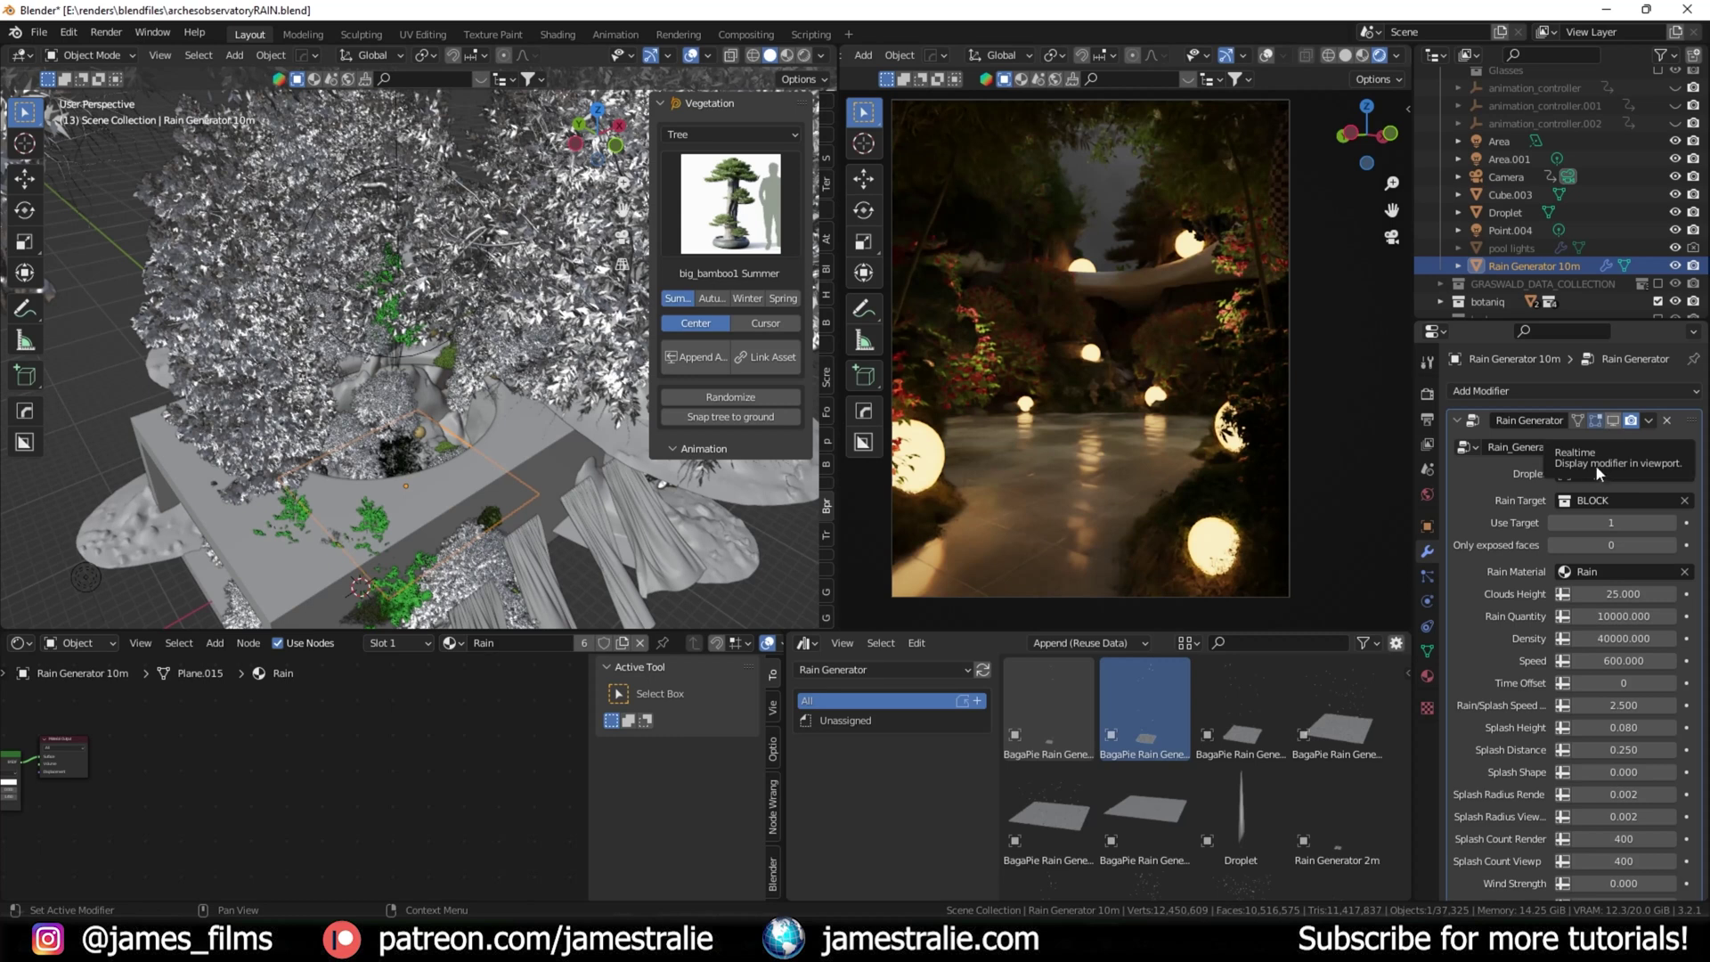
{"action": "left_click", "coordinate": [1613, 420]}
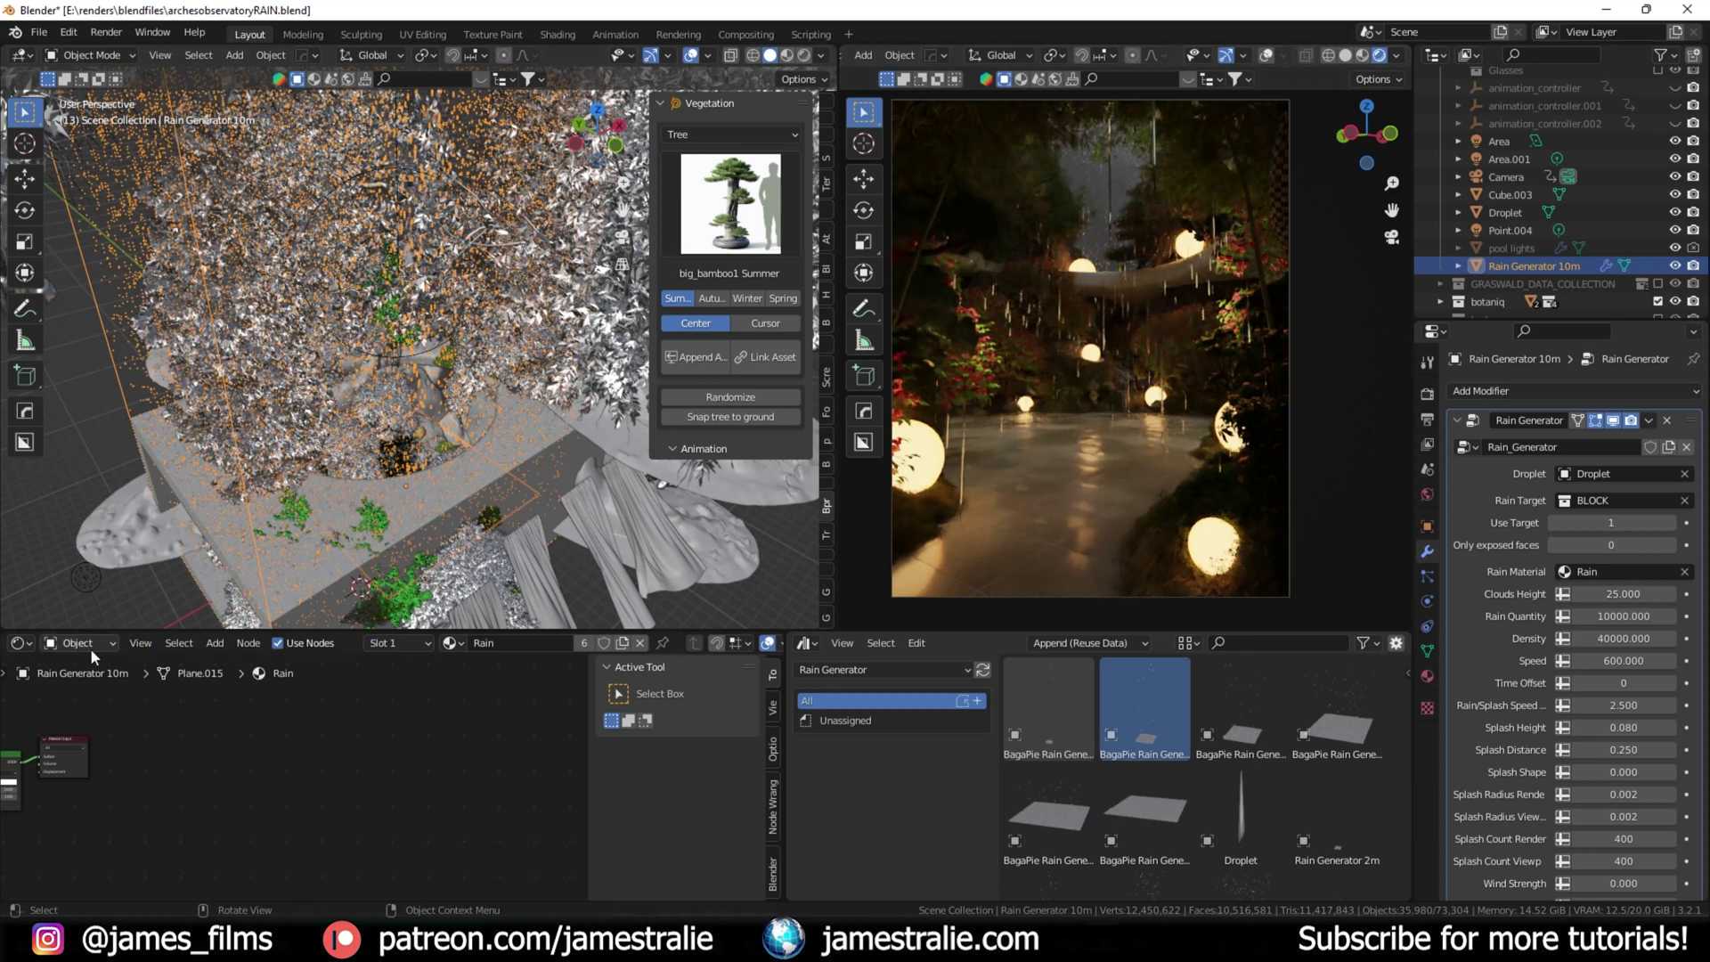
Step: Switch the Shader Editor to a Timeline and orbit the rendered view to inspect the raining block
{"action": "left_click", "coordinate": [19, 642]}
{"action": "left_click", "coordinate": [255, 713]}
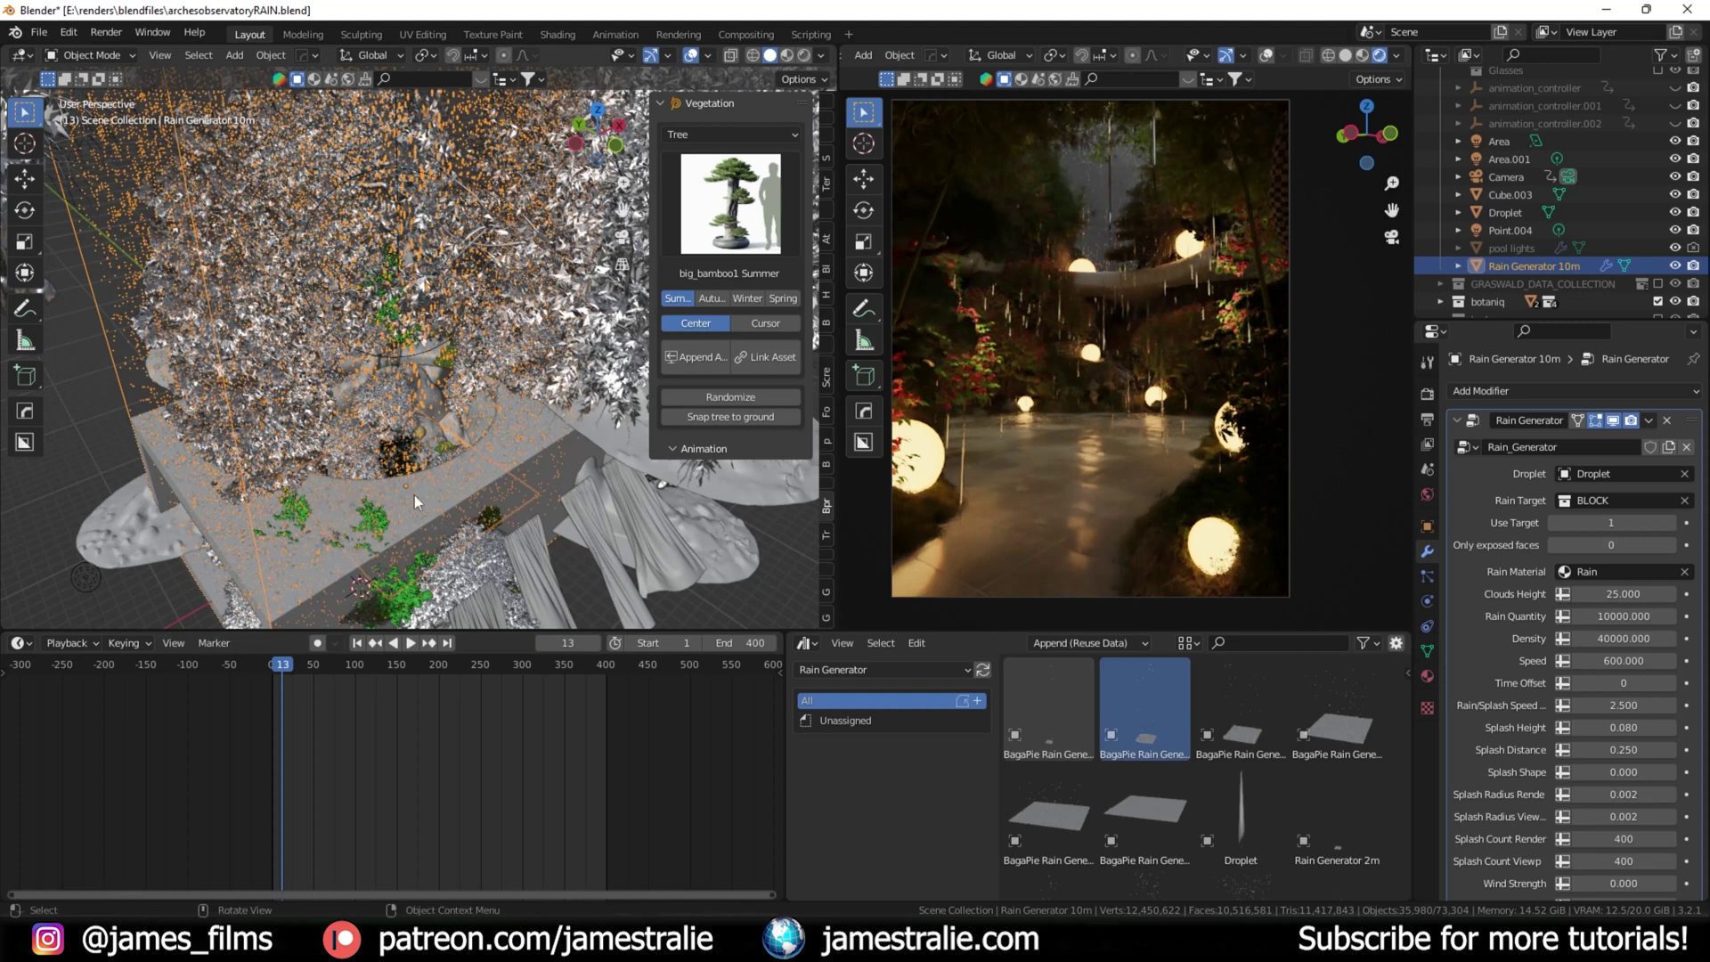
{"action": "middle_click_drag", "start_coordinate": [1073, 467], "coordinate": [1051, 409]}
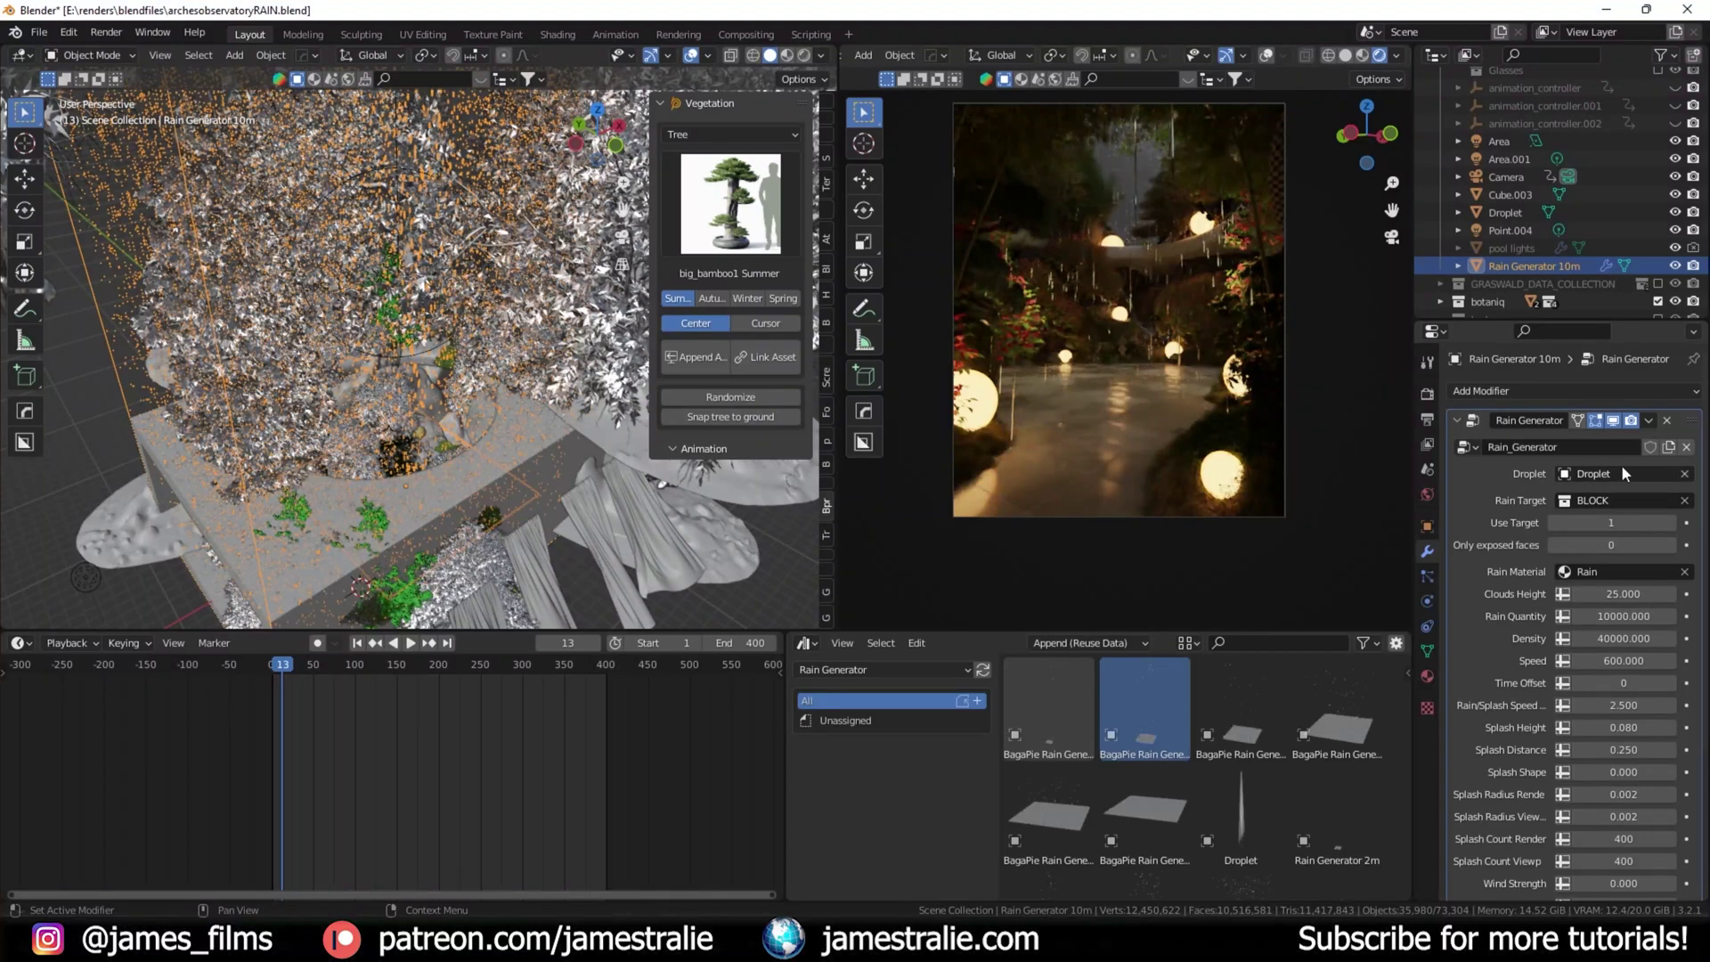
{"action": "middle_click_drag", "start_coordinate": [447, 361], "coordinate": [477, 382]}
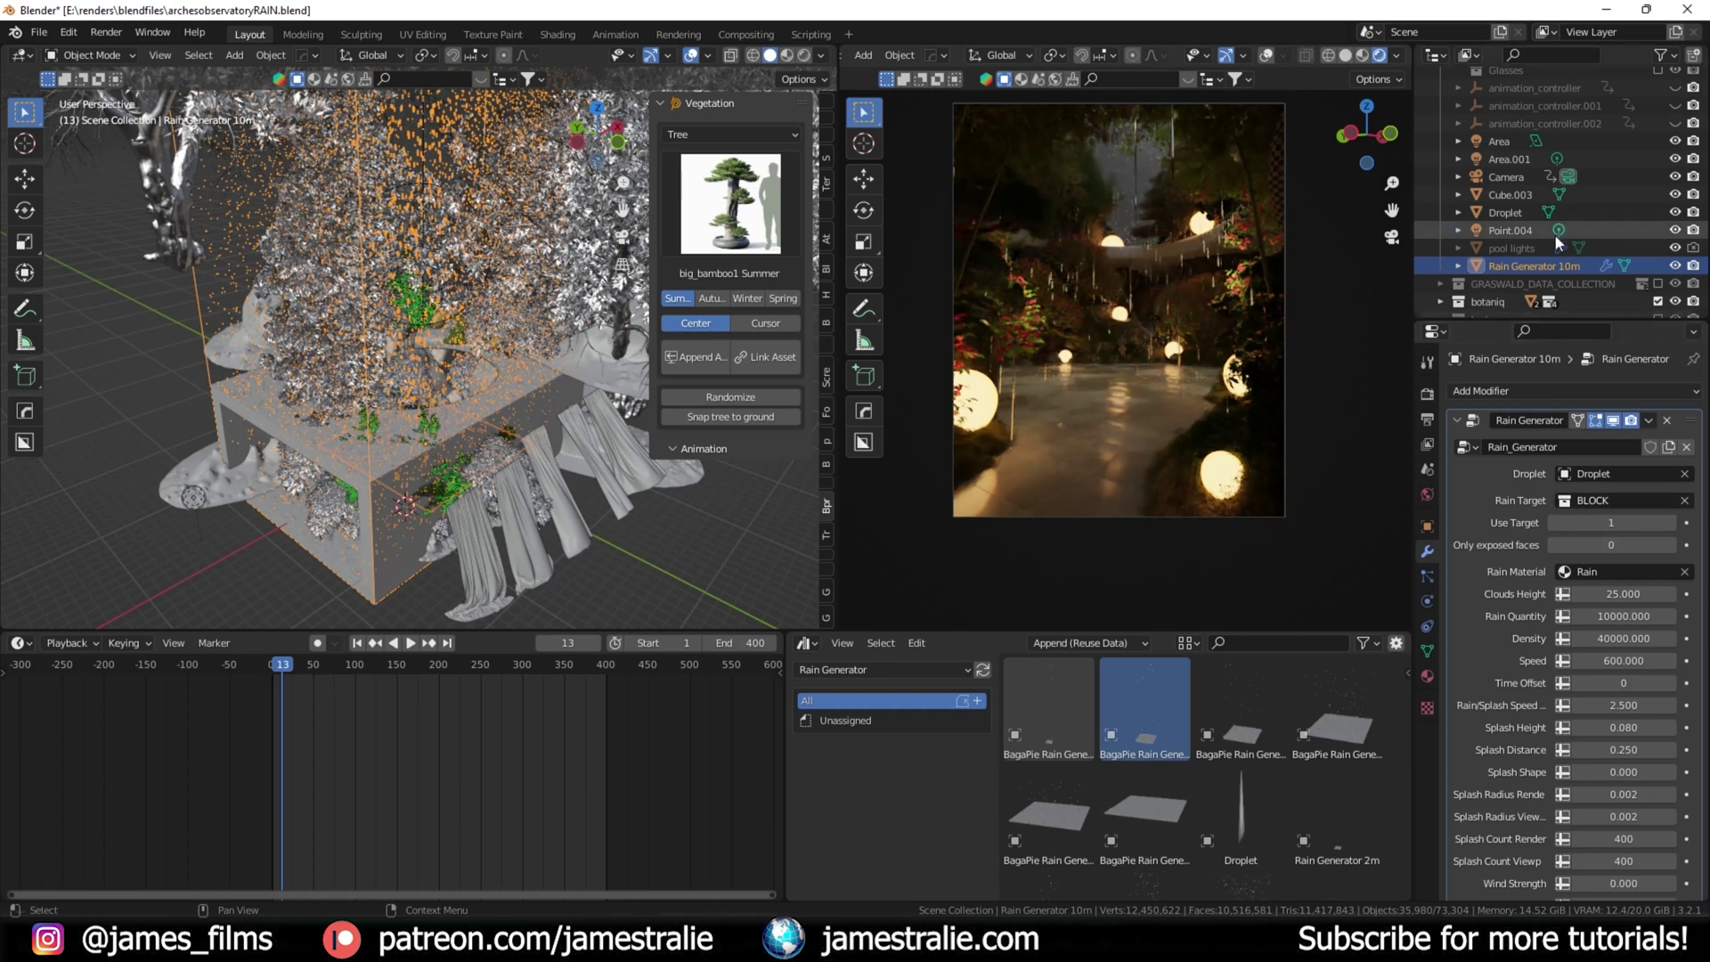
{"action": "scroll", "coordinate": [1553, 234], "scroll_direction": "down", "scroll_amount": 6}
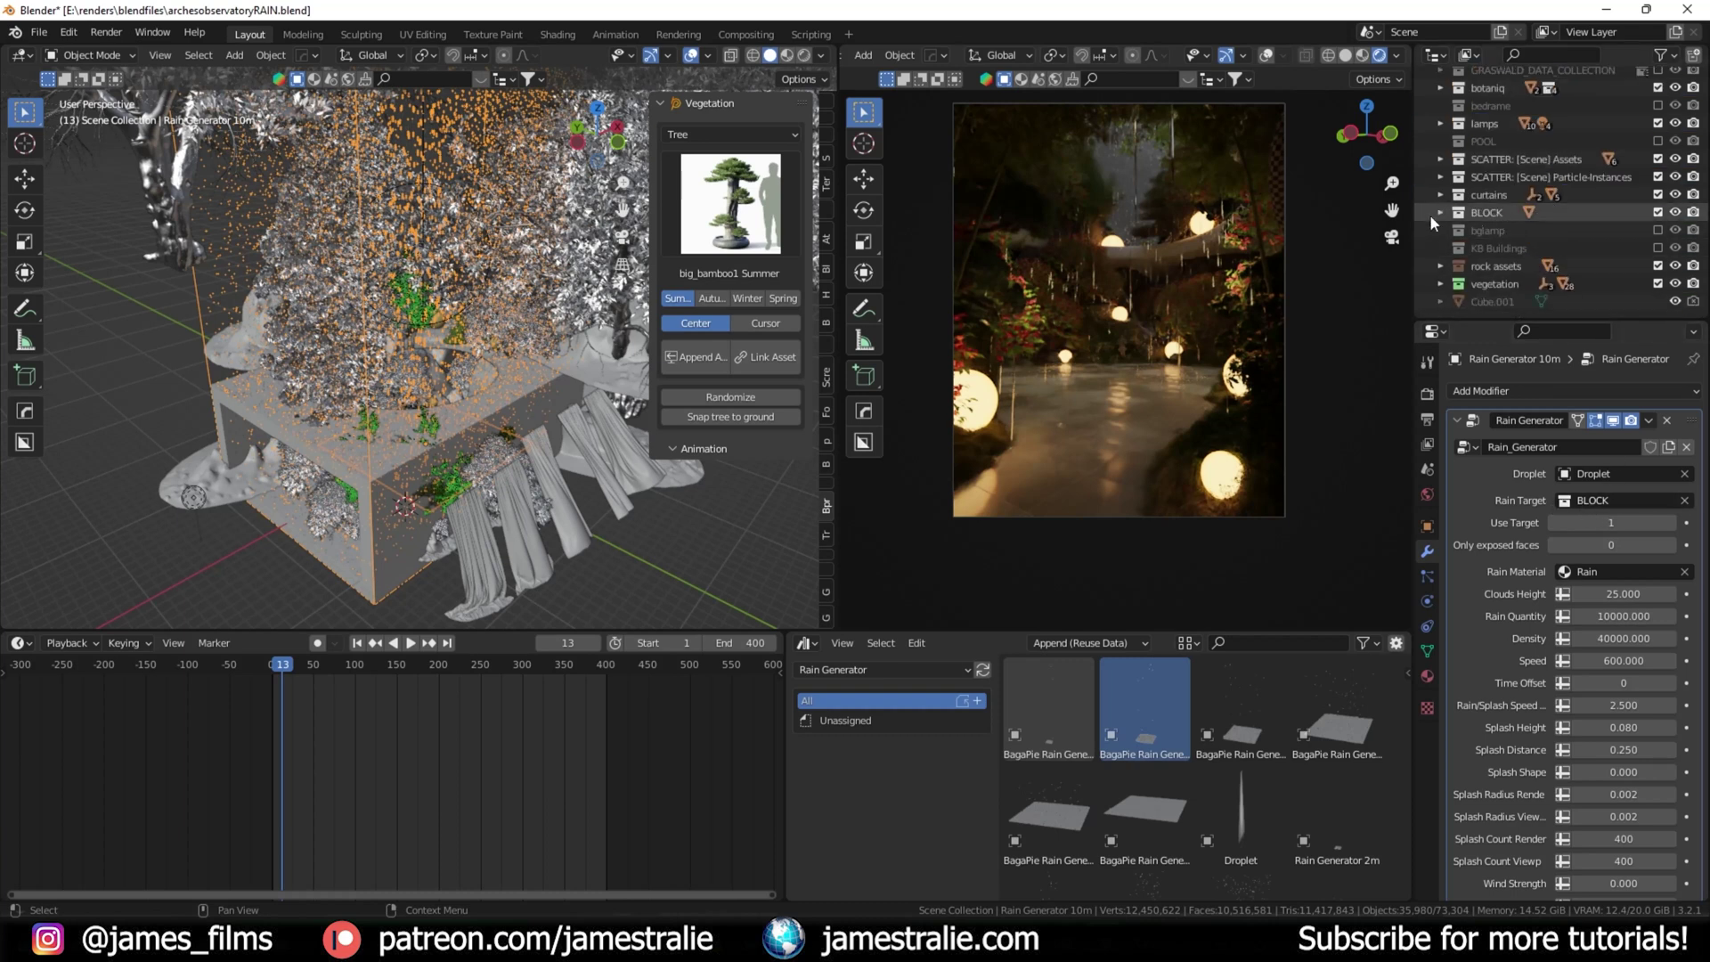
Step: Inspect the Cube inside BLOCK, collapse BLOCK, and select Rain Generator 10m to show its rain settings
{"action": "left_click", "coordinate": [1487, 212]}
{"action": "left_click", "coordinate": [1441, 212]}
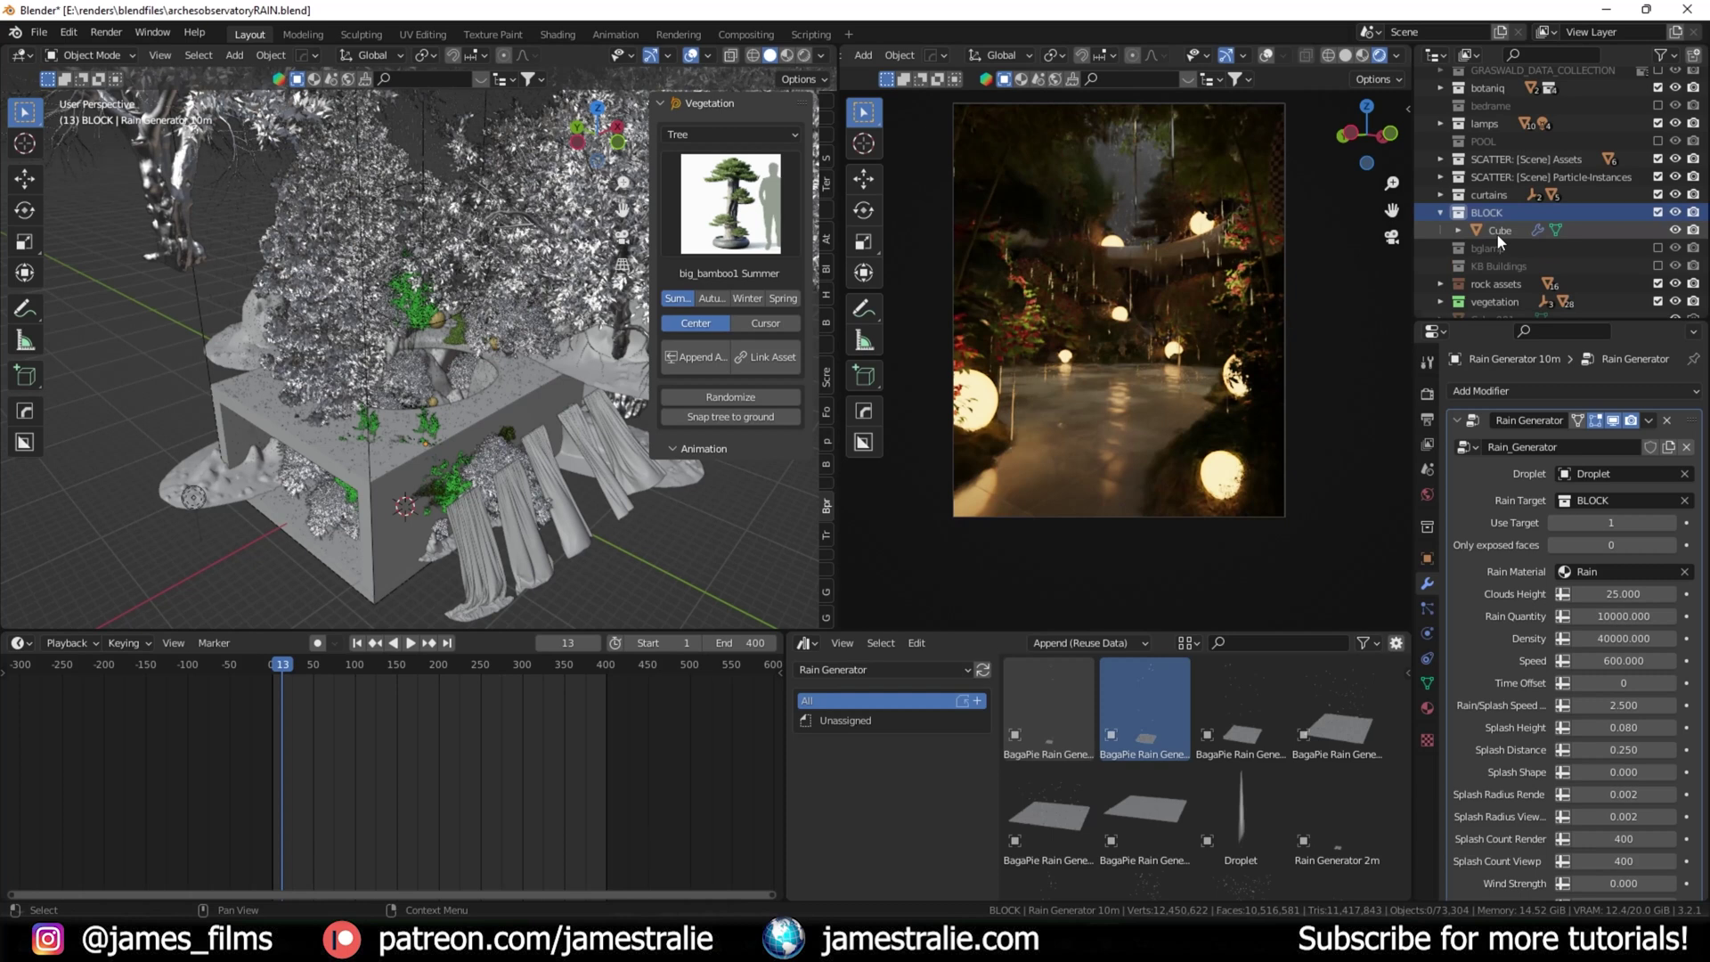
{"action": "left_click", "coordinate": [350, 406]}
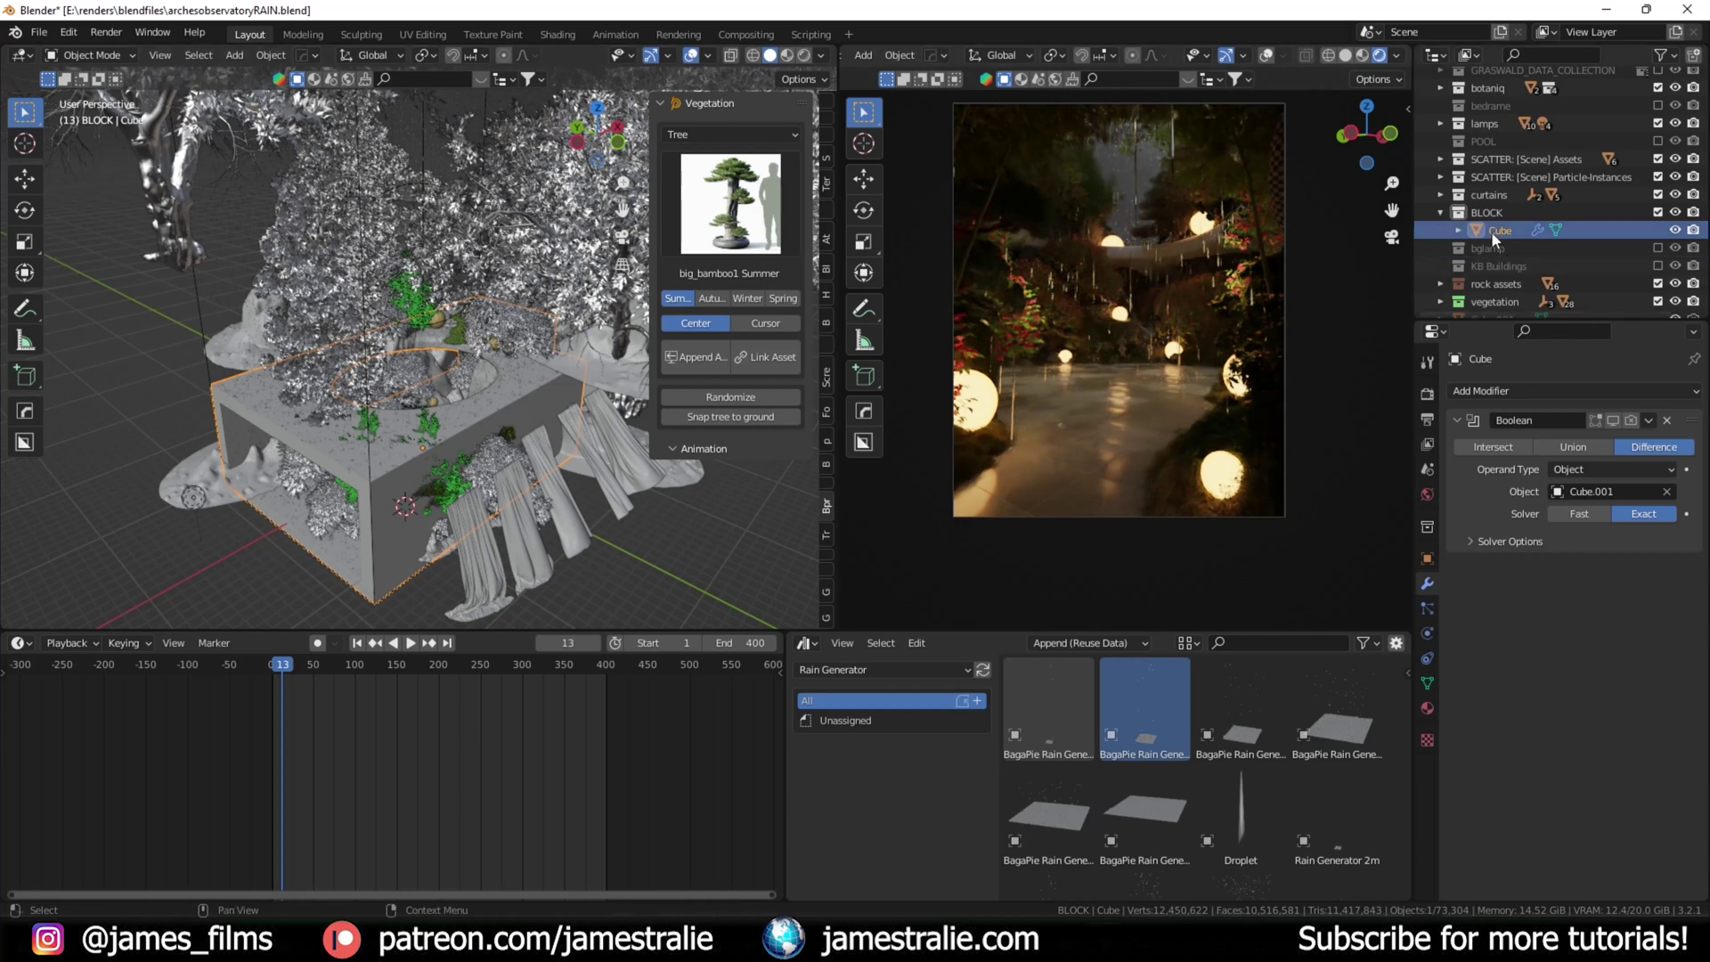
{"action": "left_click", "coordinate": [1441, 208]}
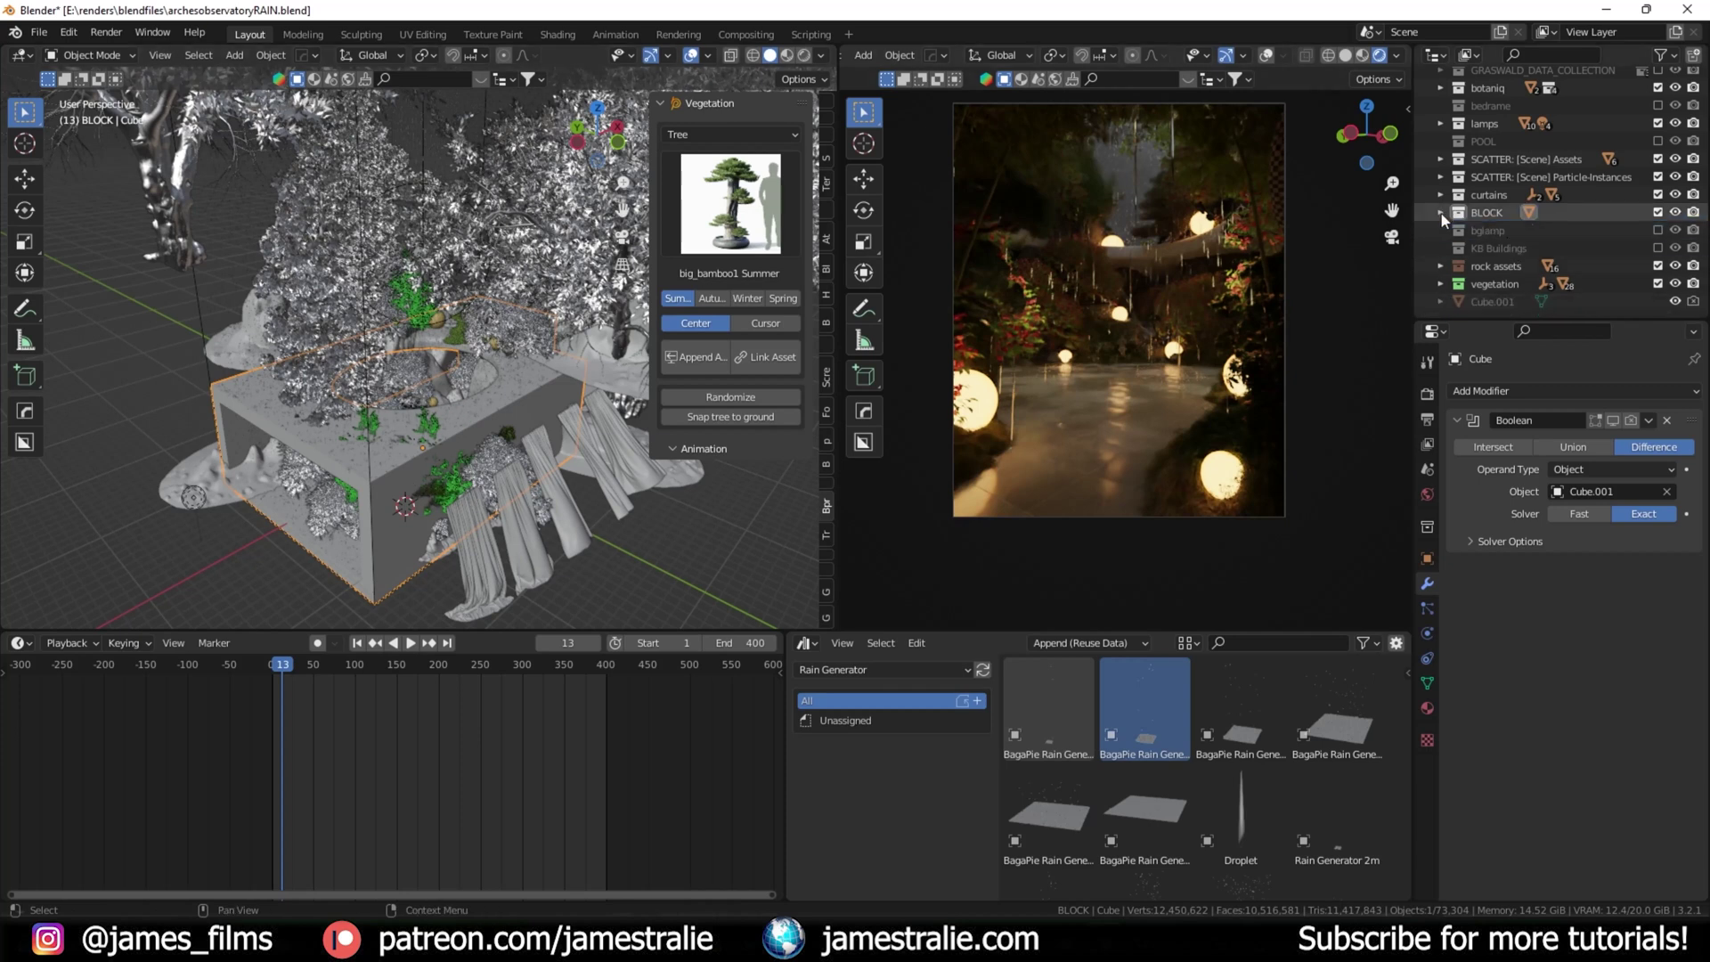
{"action": "scroll", "coordinate": [1486, 217], "scroll_direction": "up", "scroll_amount": 4}
{"action": "left_click", "coordinate": [1507, 196]}
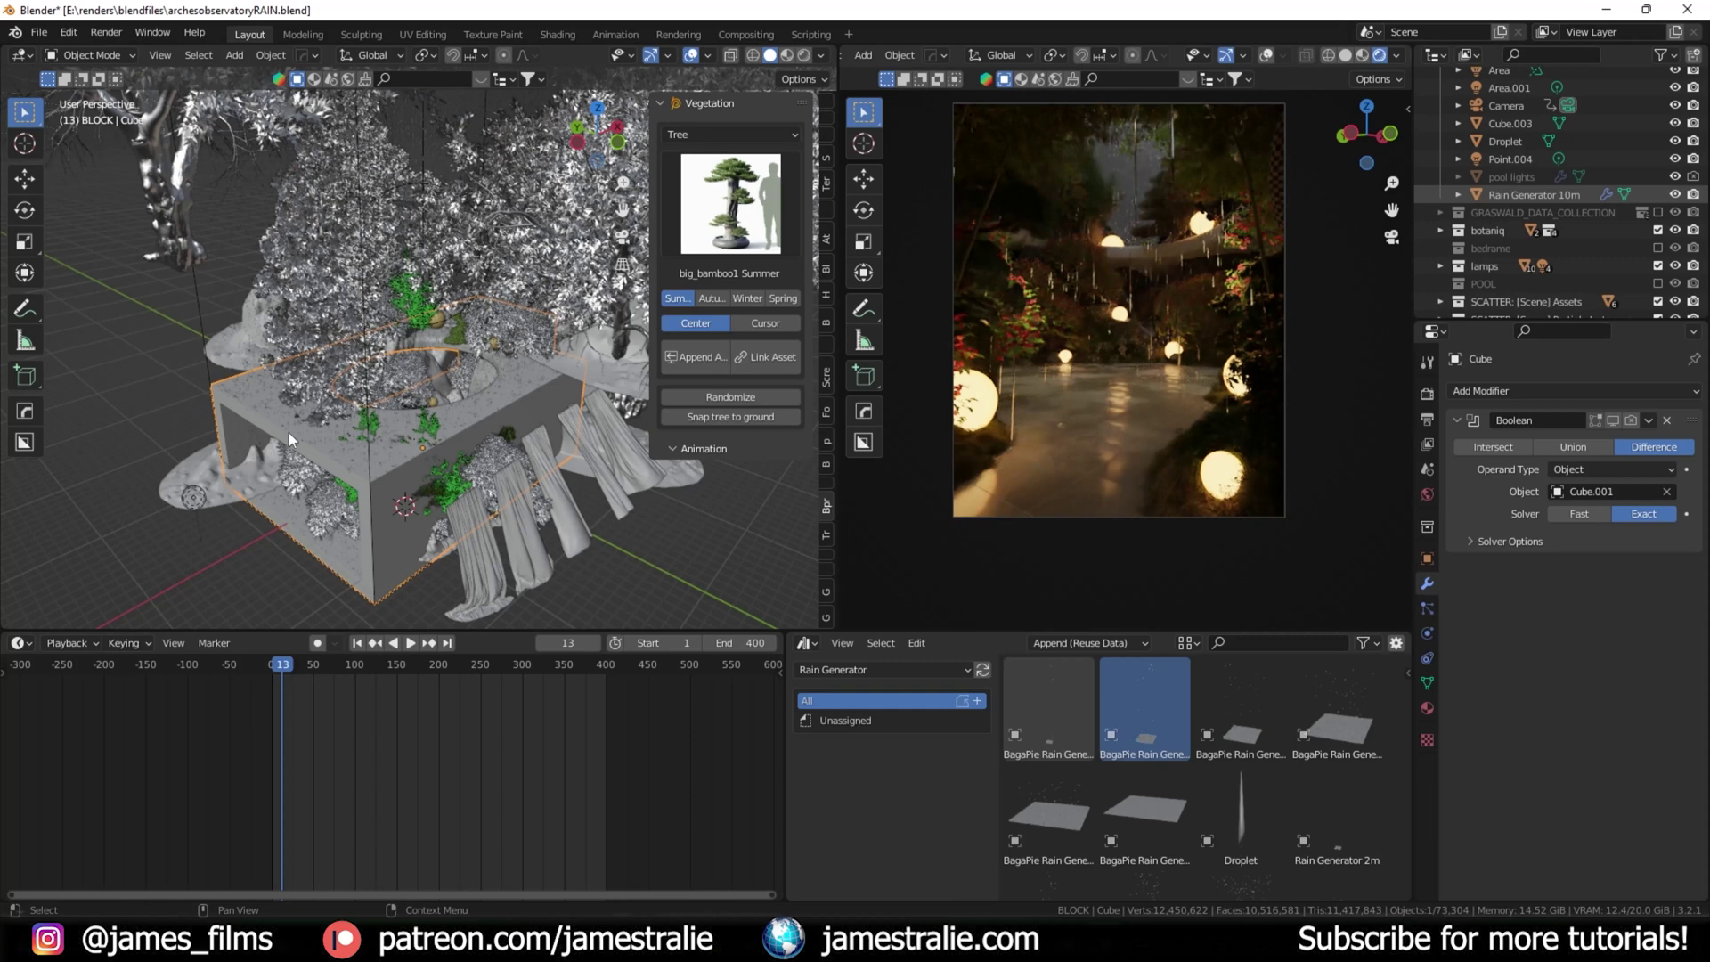
{"action": "scroll", "coordinate": [339, 490], "scroll_direction": "down", "scroll_amount": 6}
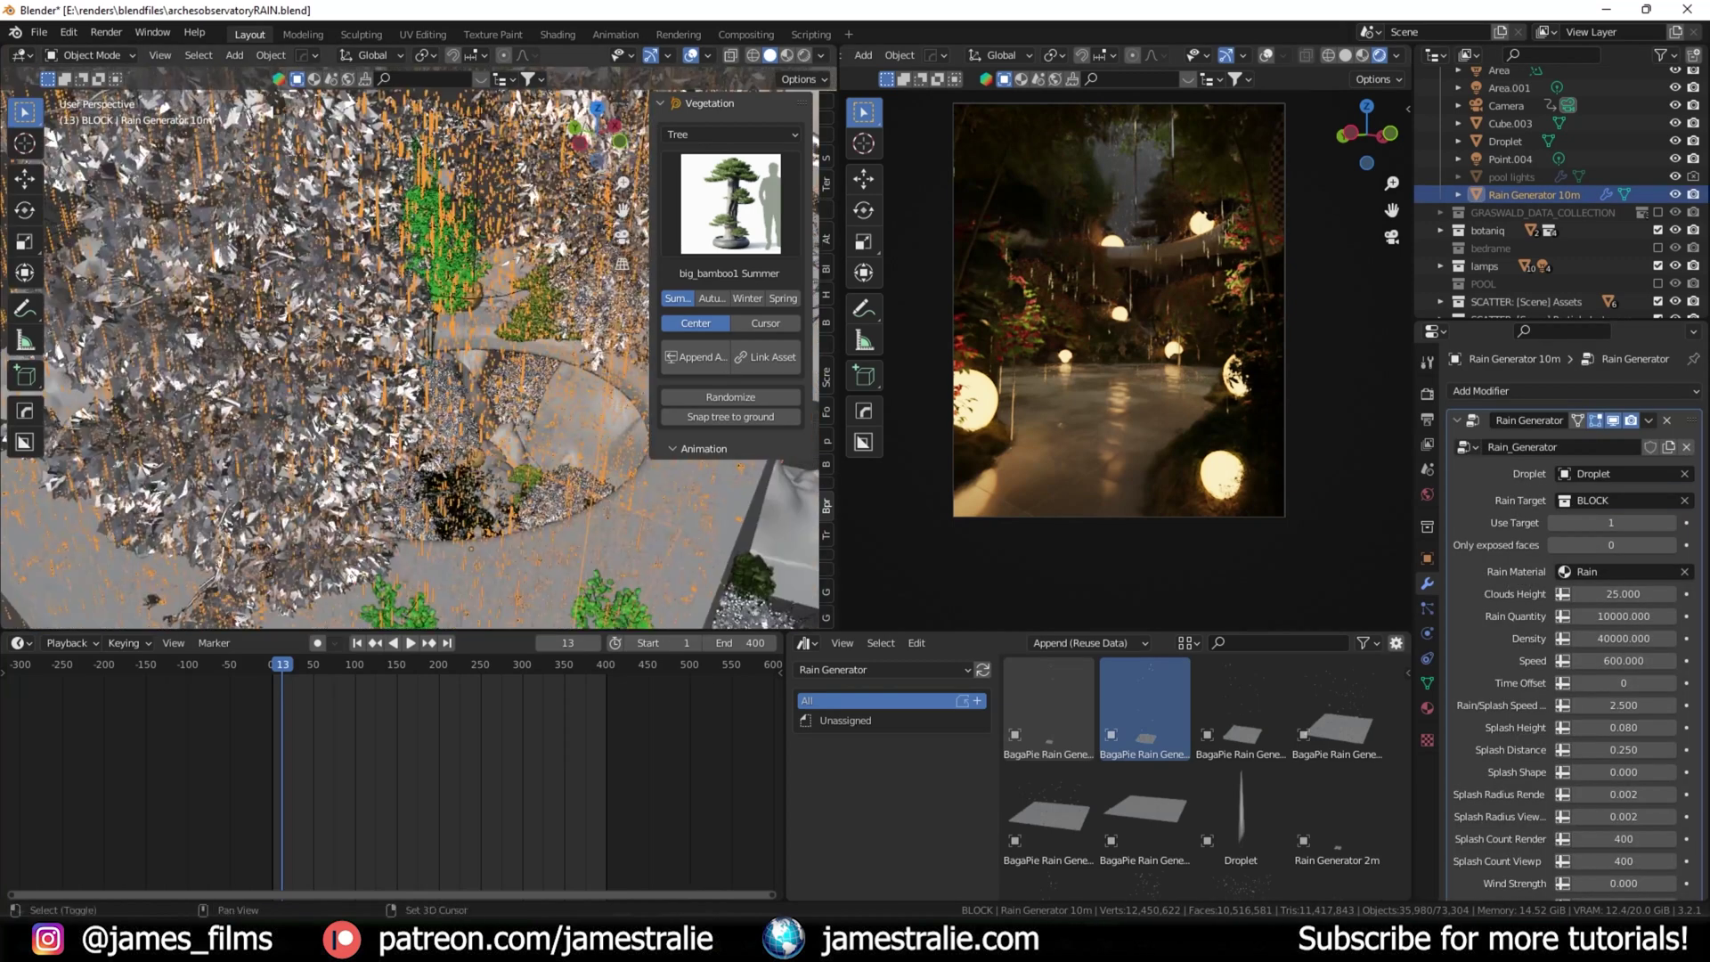
{"action": "left_click", "coordinate": [73, 441]}
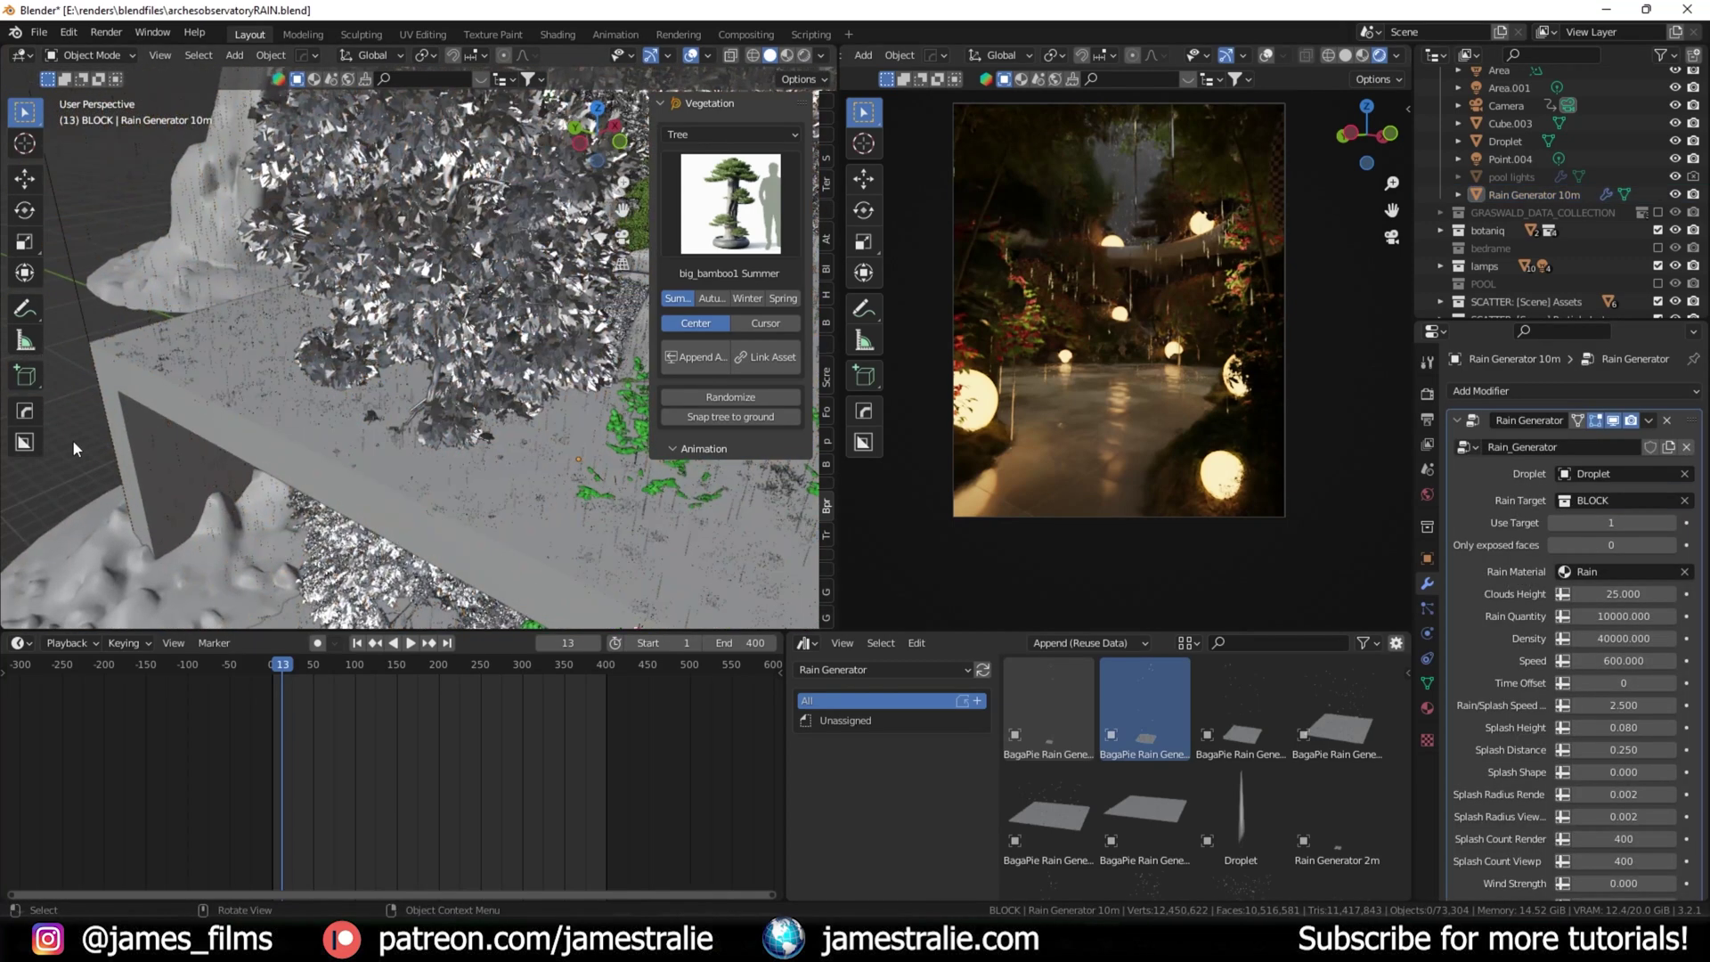
{"action": "scroll", "coordinate": [324, 437], "scroll_direction": "up", "scroll_amount": 4}
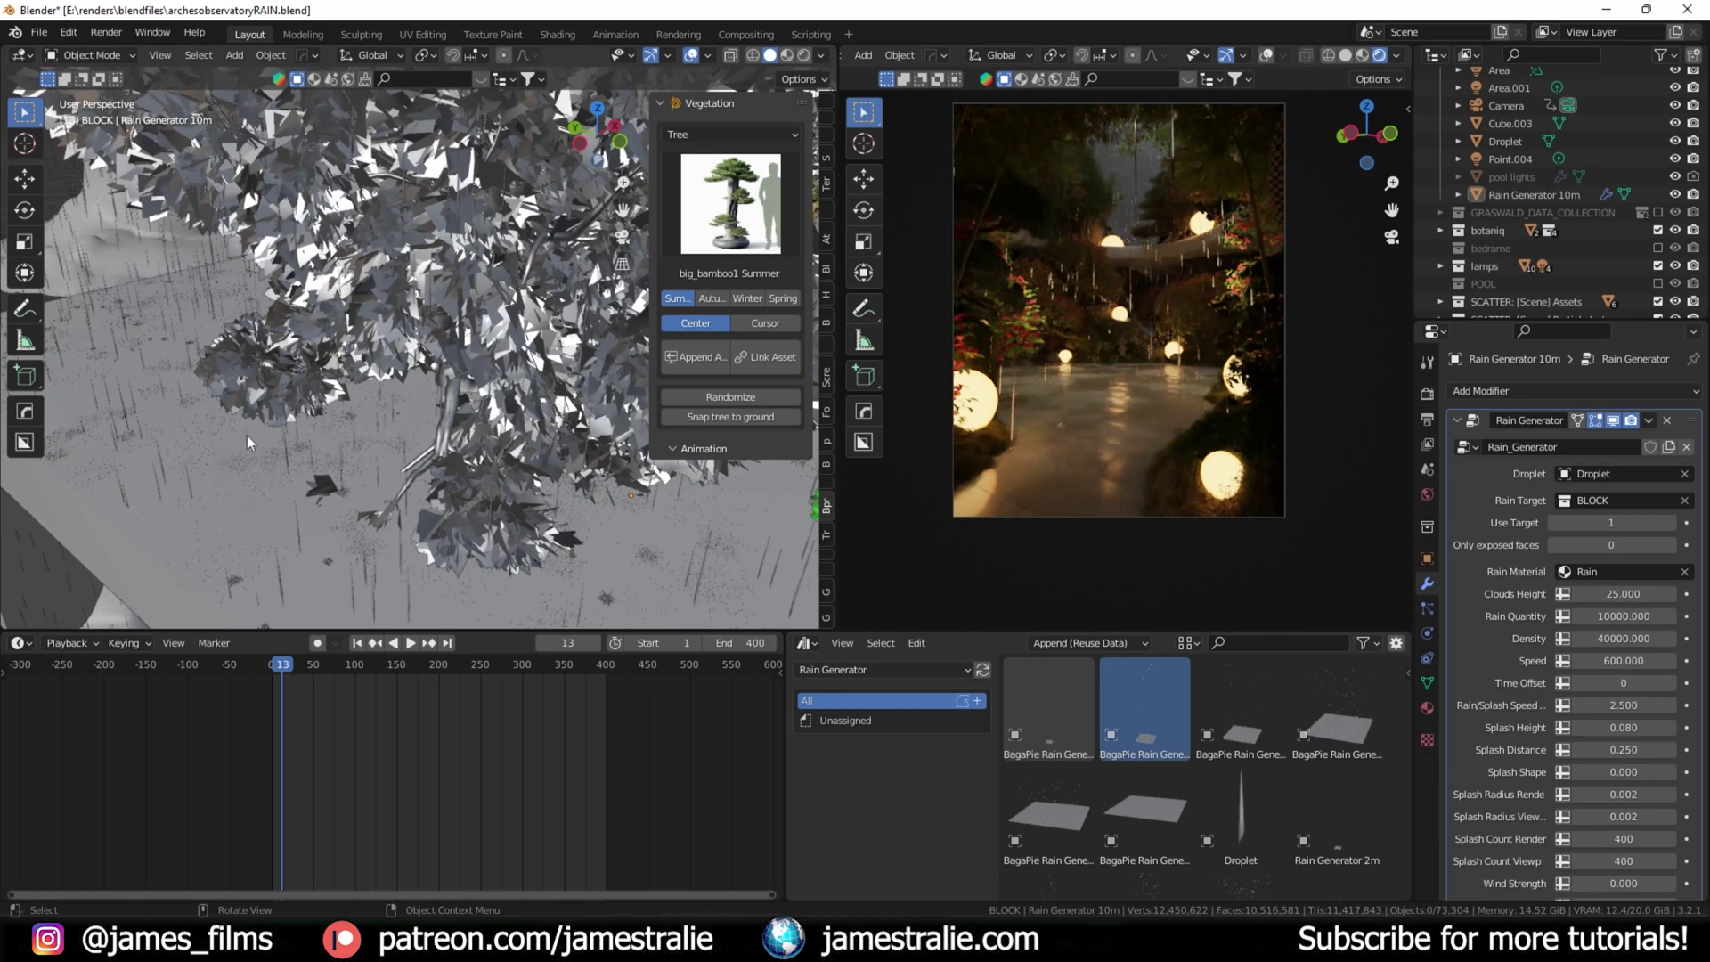
{"action": "middle_click_drag", "start_coordinate": [440, 554], "coordinate": [357, 431]}
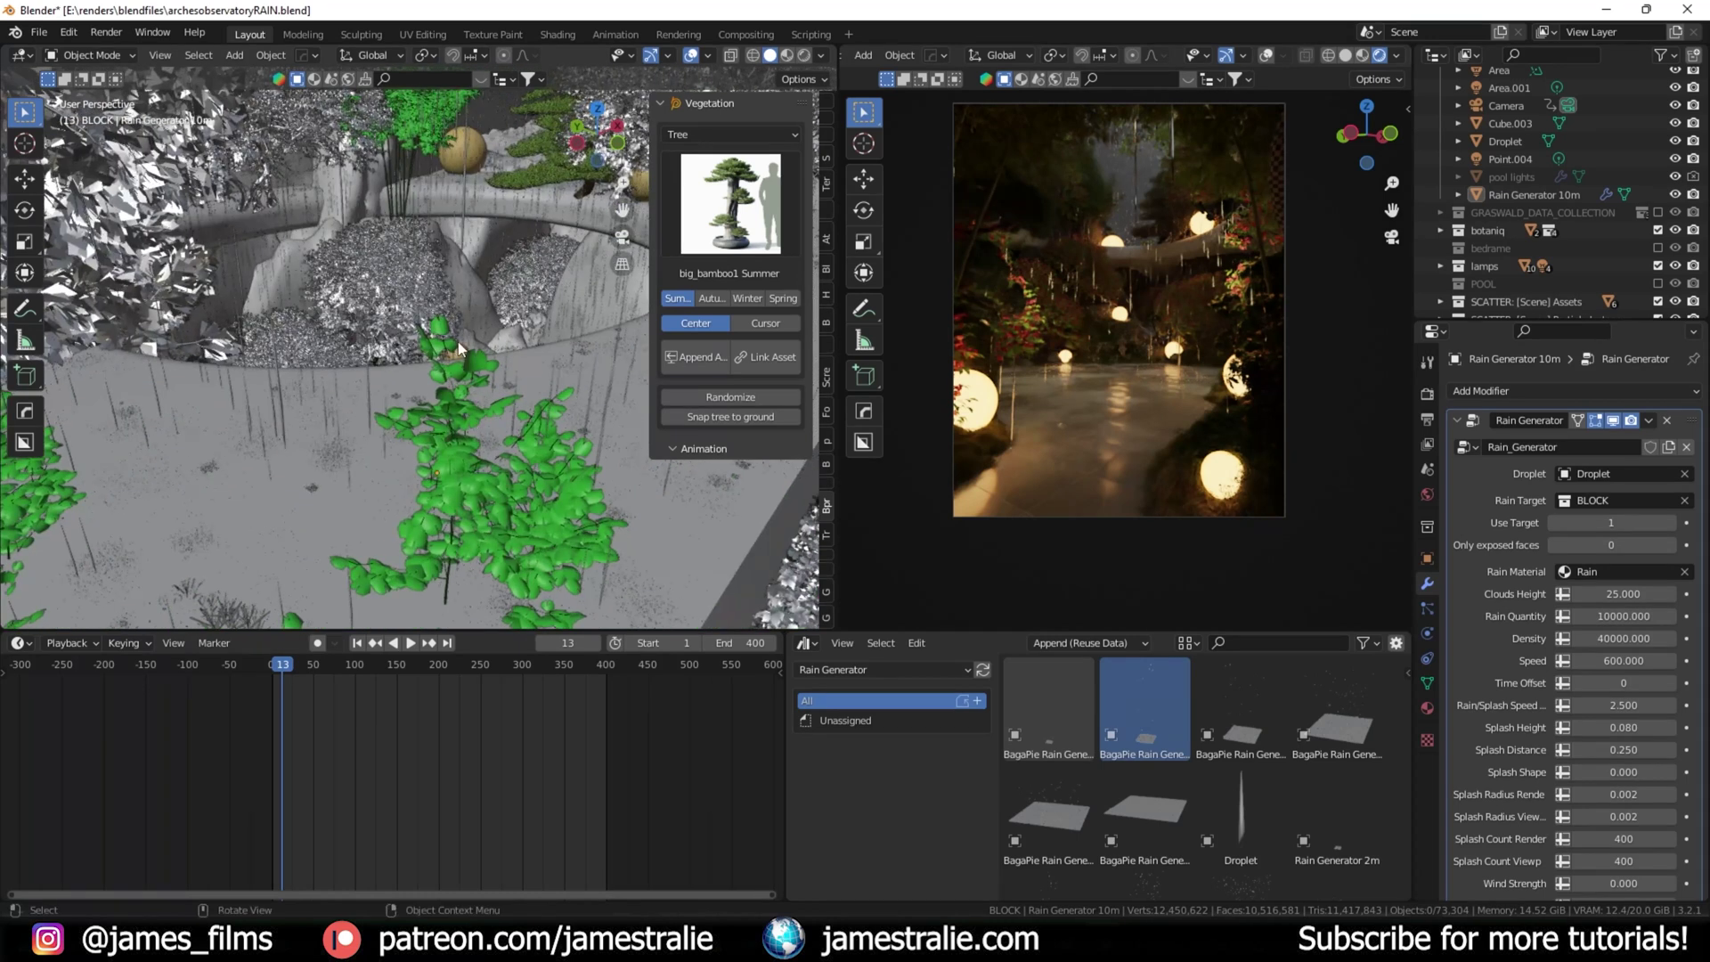
{"action": "middle_click_drag", "start_coordinate": [470, 226], "coordinate": [361, 265]}
{"action": "middle_click_drag", "start_coordinate": [537, 277], "coordinate": [173, 374]}
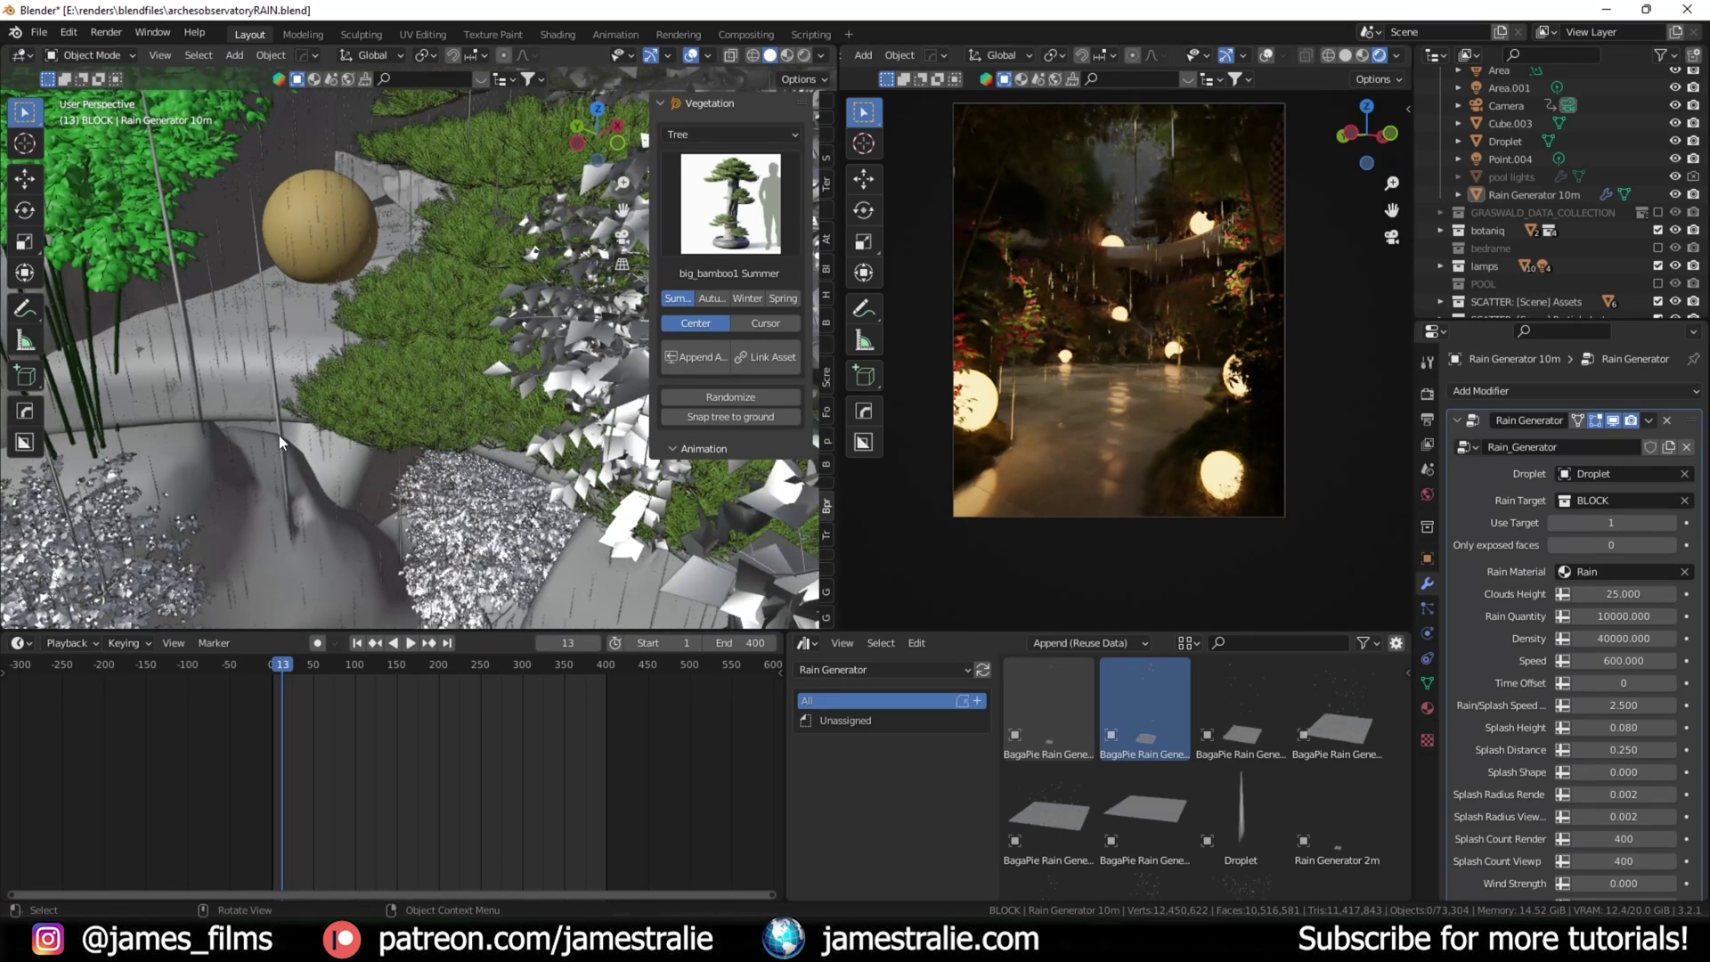
{"action": "middle_click_drag", "start_coordinate": [386, 455], "coordinate": [451, 371]}
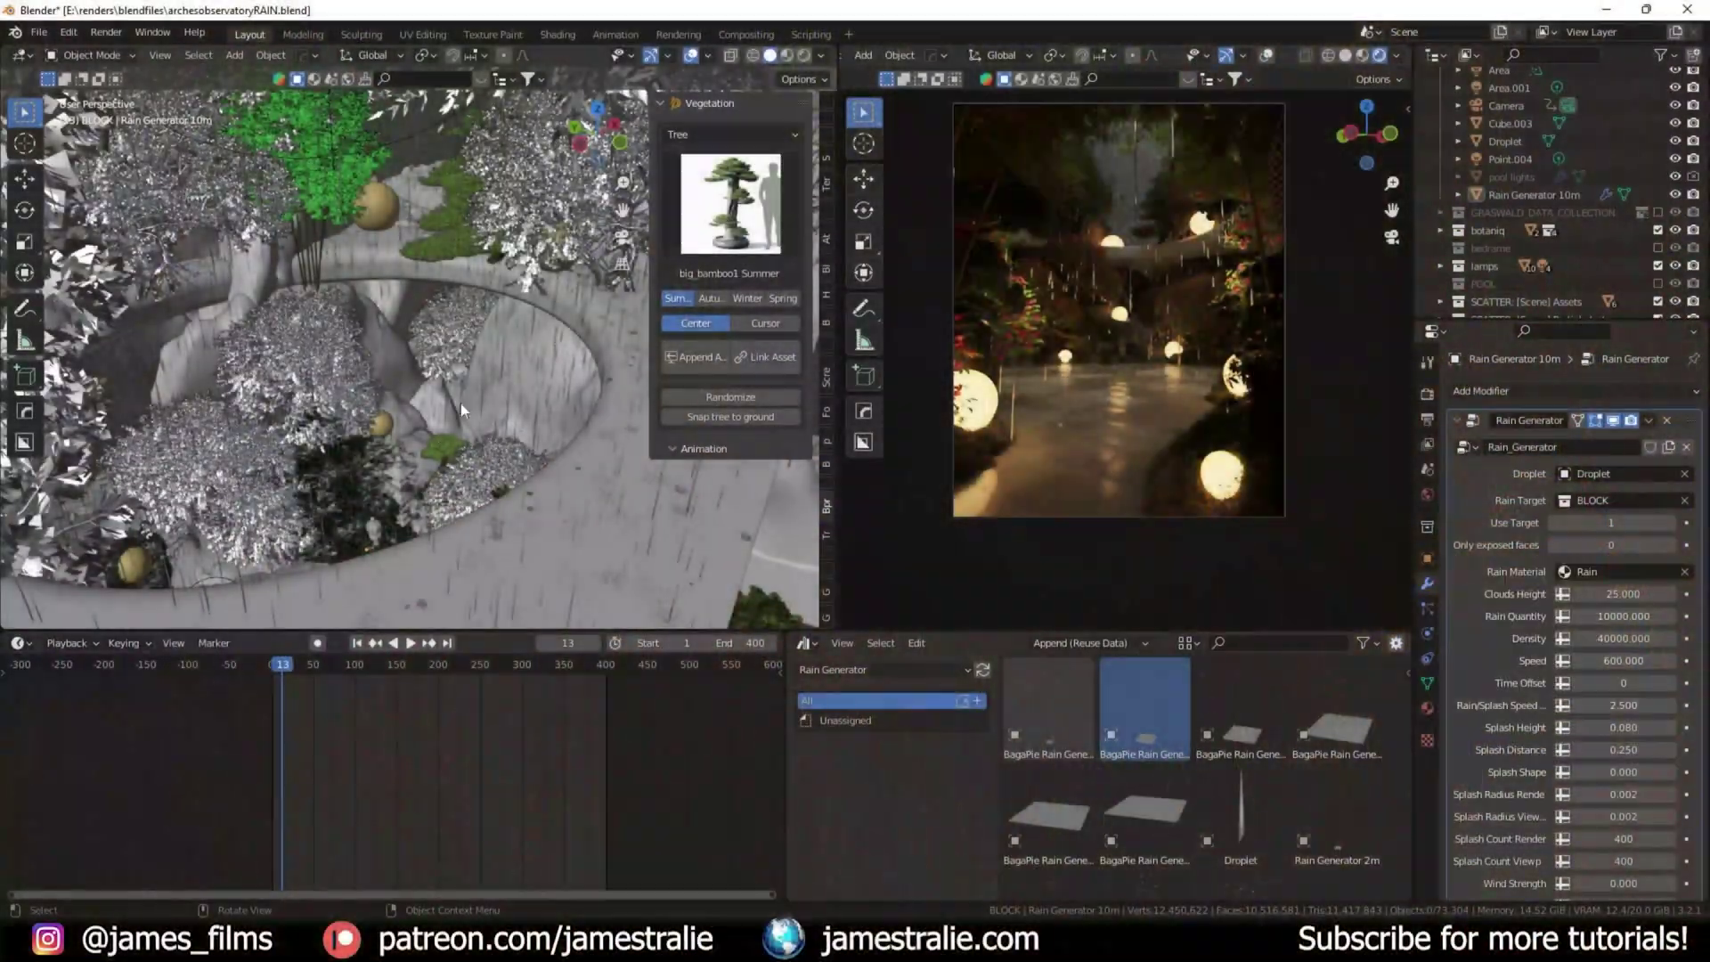
{"action": "middle_click_drag", "start_coordinate": [308, 374], "coordinate": [367, 350]}
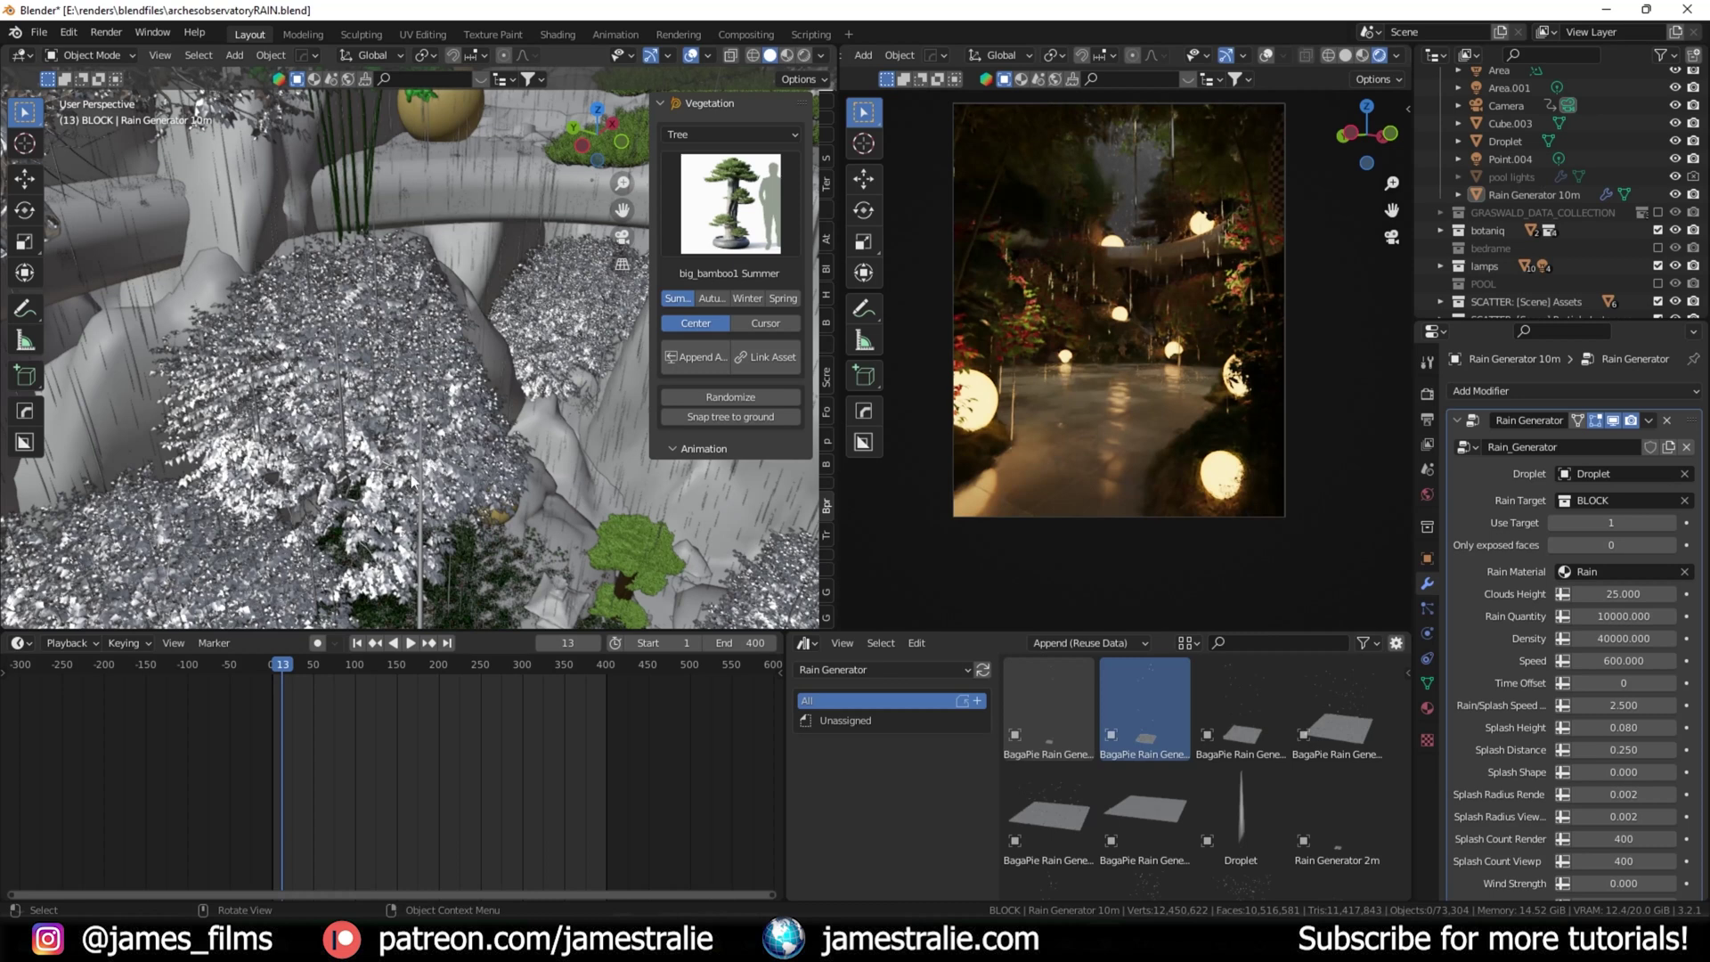
{"action": "scroll", "coordinate": [445, 488], "scroll_direction": "up", "scroll_amount": 4}
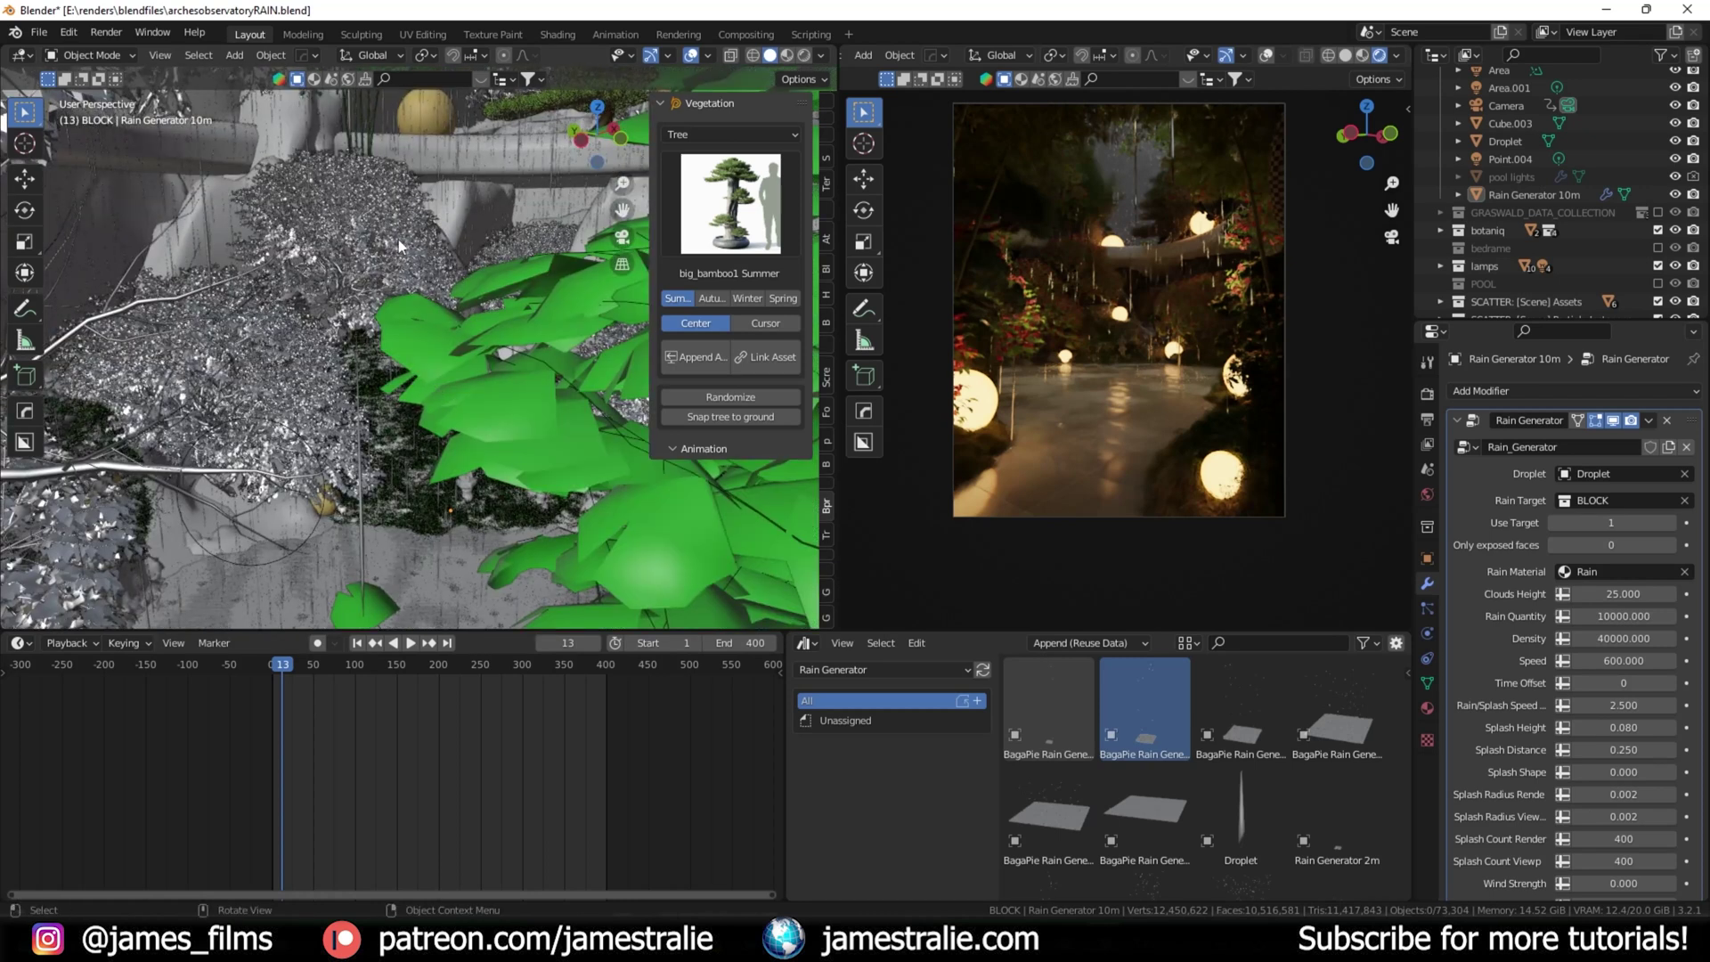
Step: Select the Bougainvillea2.006 bush, check its mesh data, and open its empty Add Modifier list
{"action": "scroll", "coordinate": [401, 238], "scroll_direction": "up", "scroll_amount": 2}
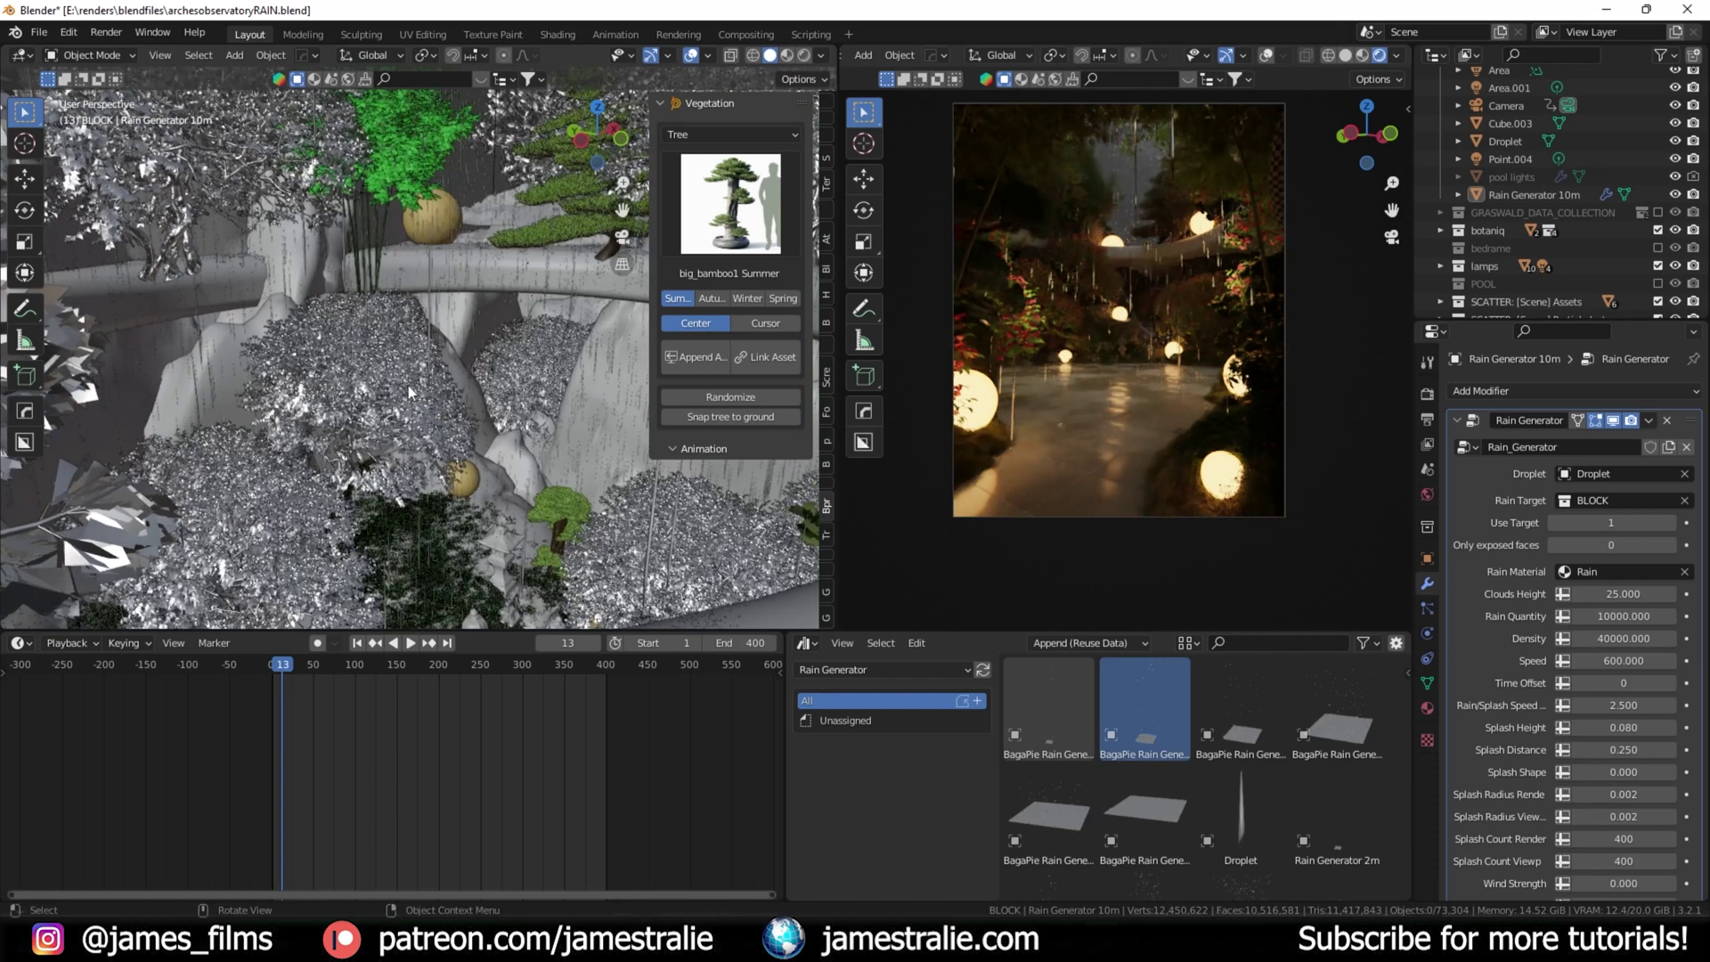
{"action": "scroll", "coordinate": [404, 392], "scroll_direction": "up", "scroll_amount": 2}
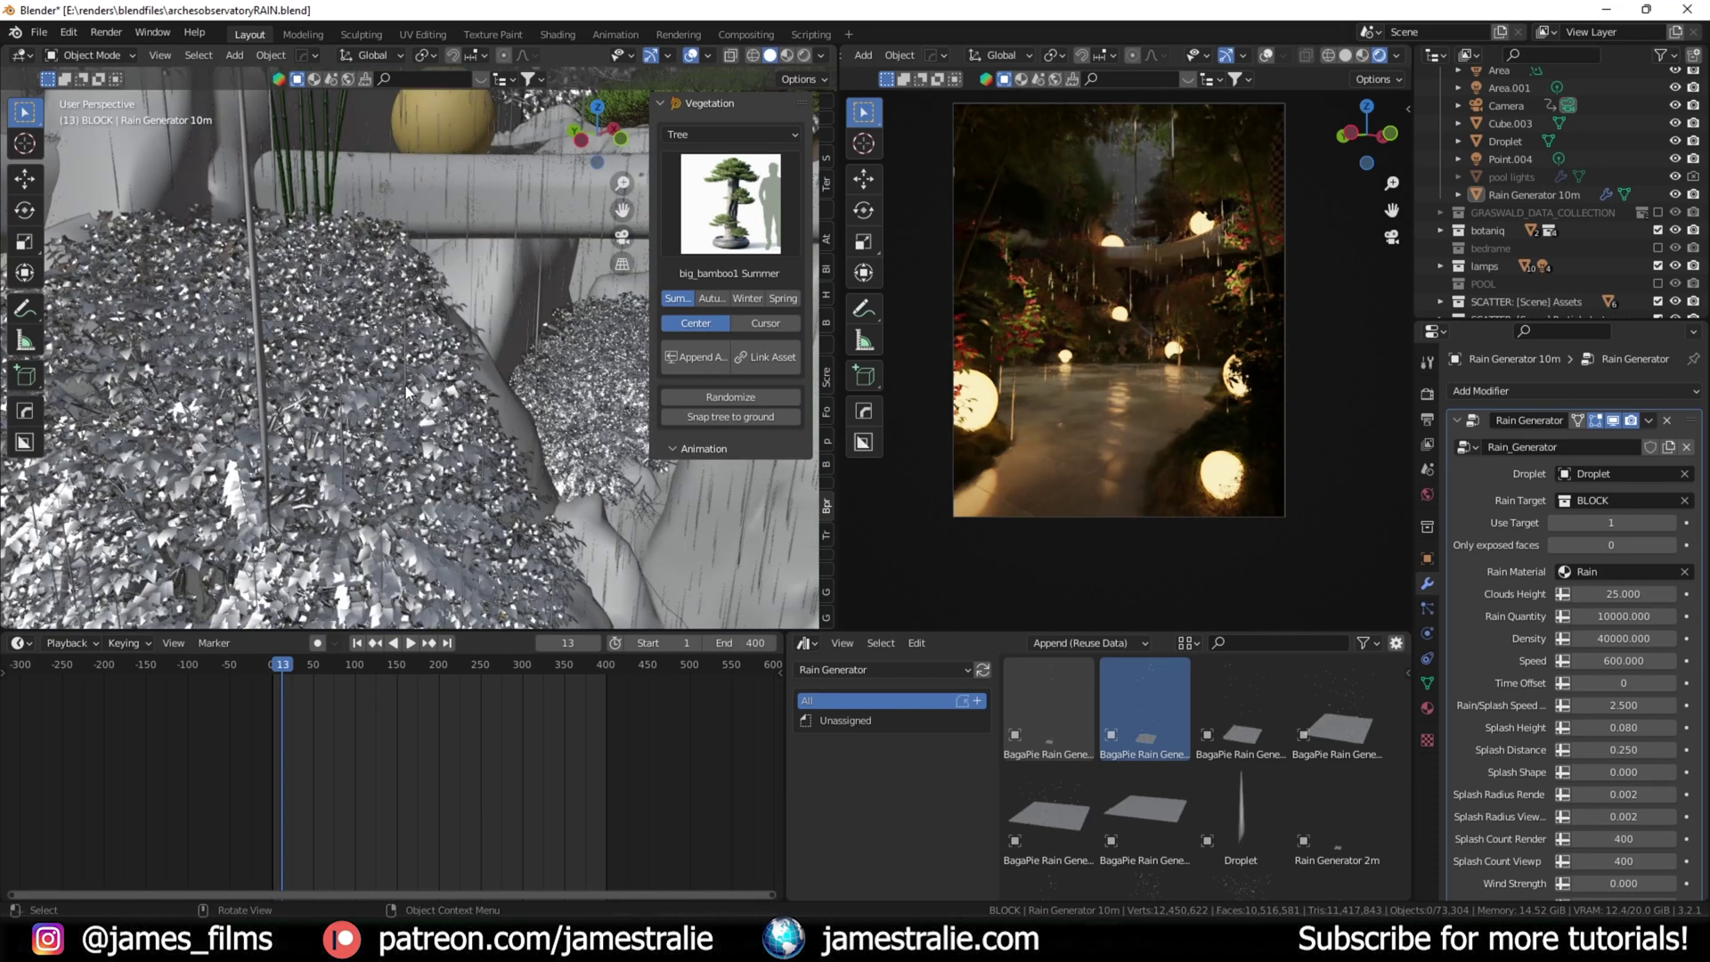
{"action": "left_click", "coordinate": [441, 490]}
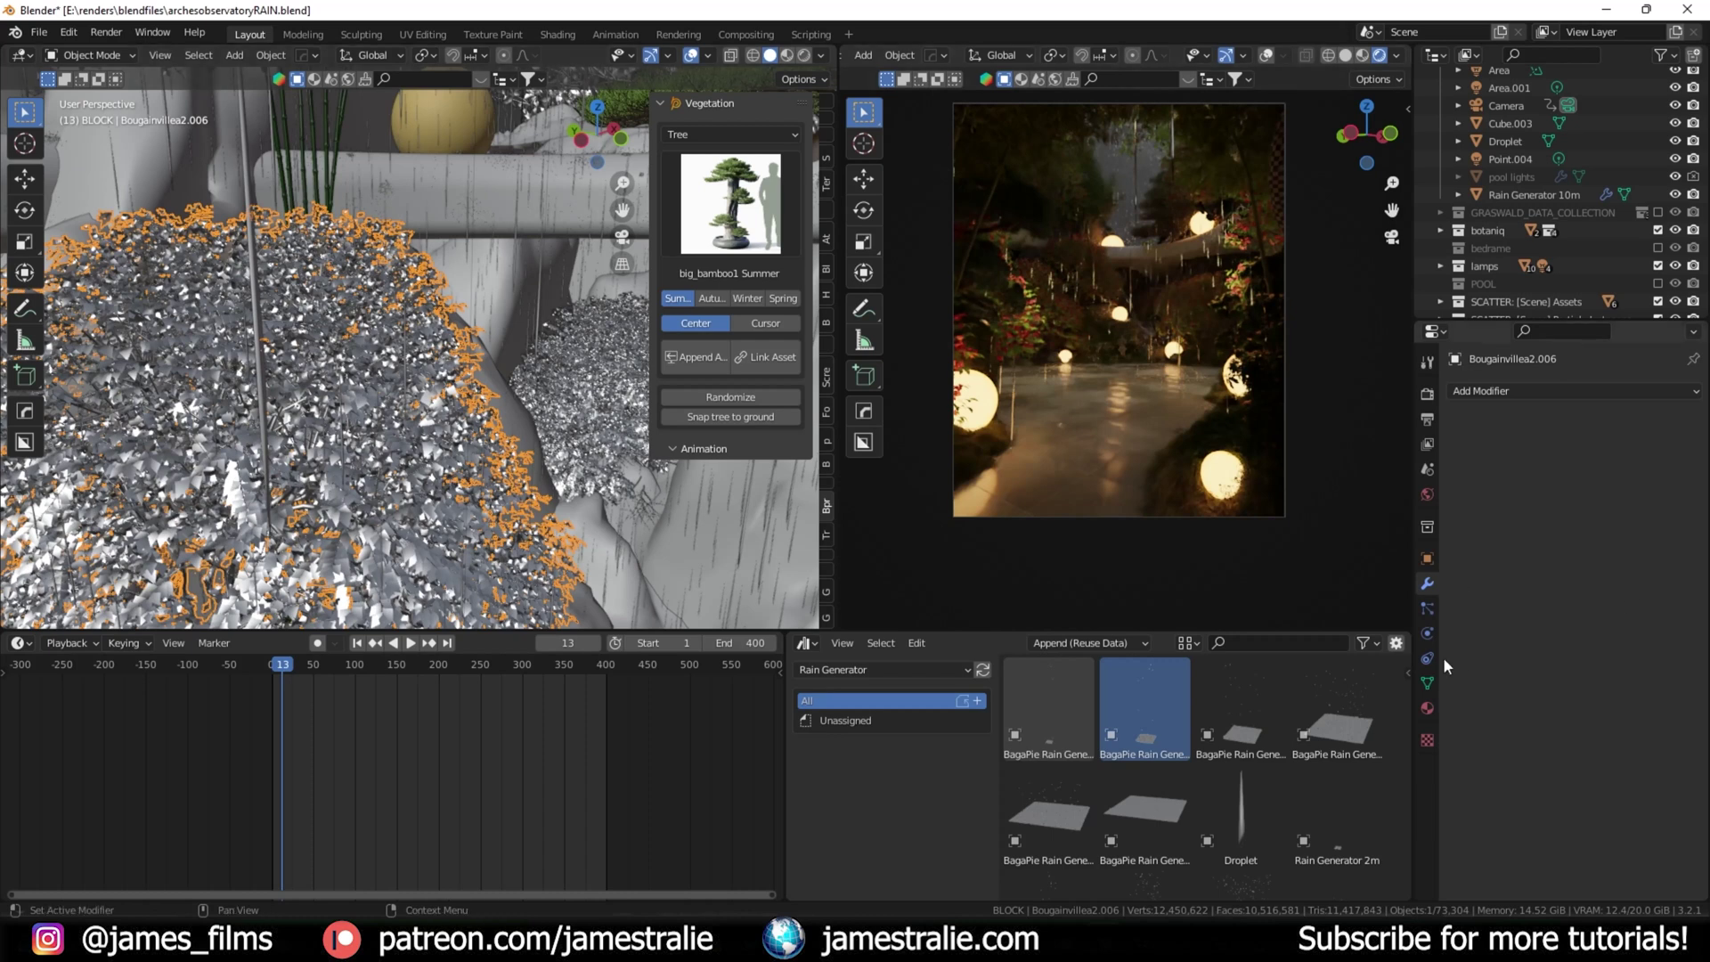
{"action": "left_click", "coordinate": [1427, 684]}
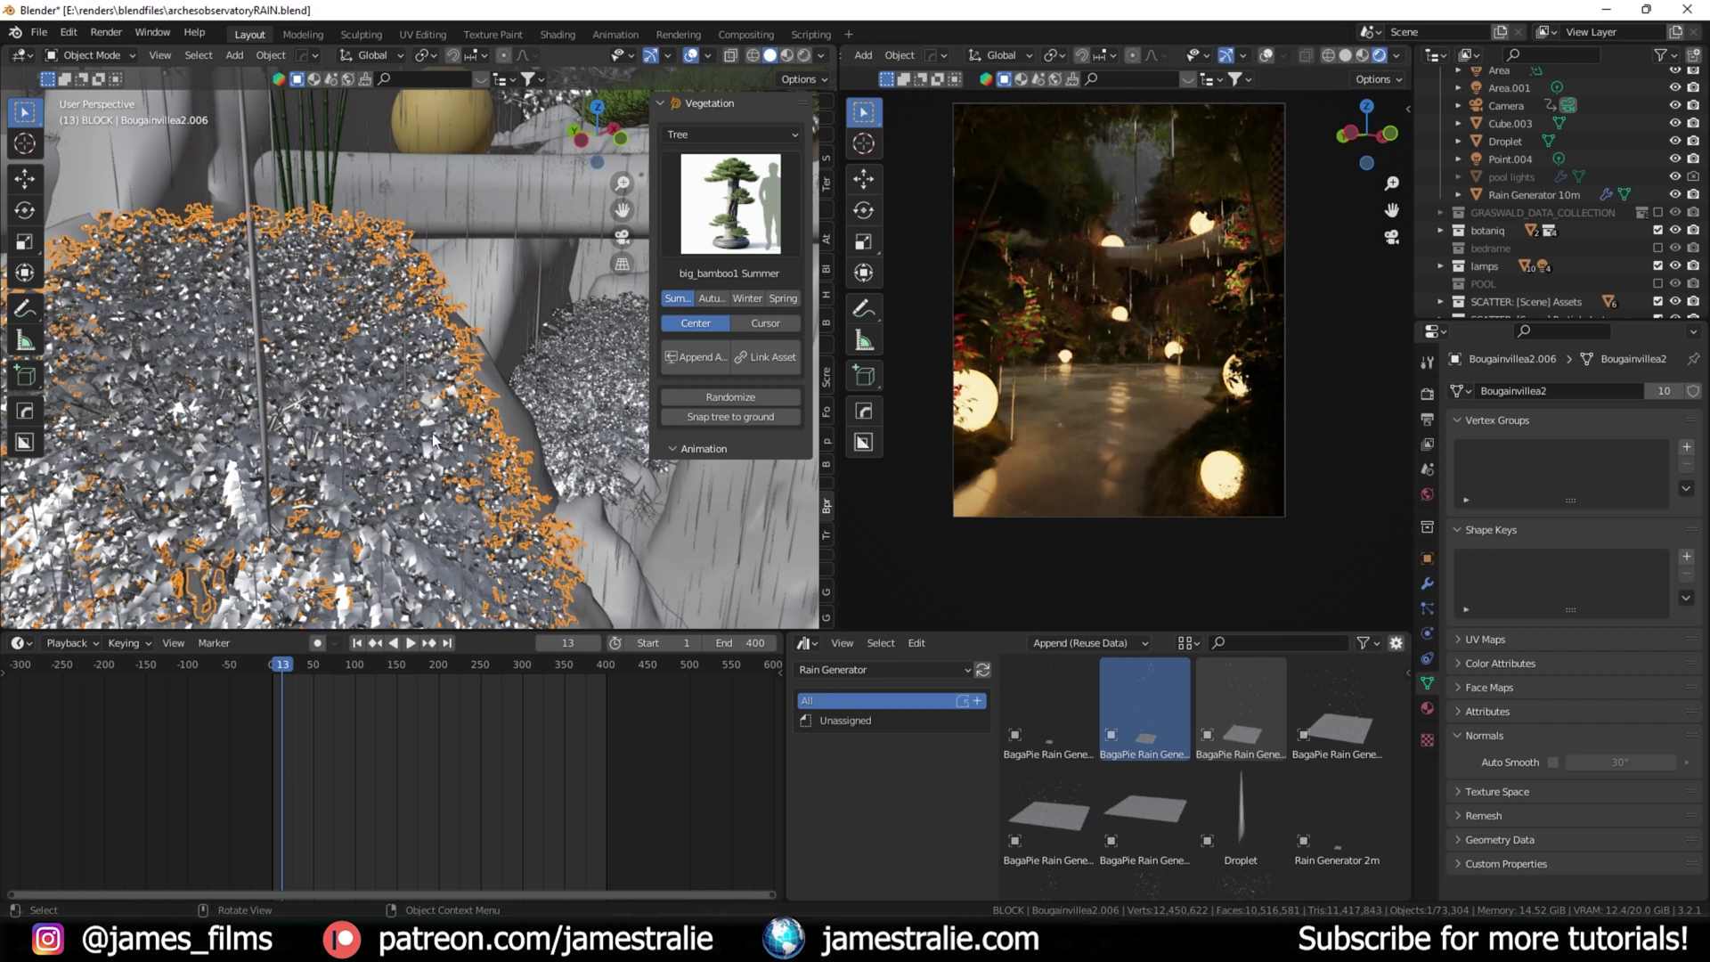
{"action": "left_click", "coordinate": [1428, 583]}
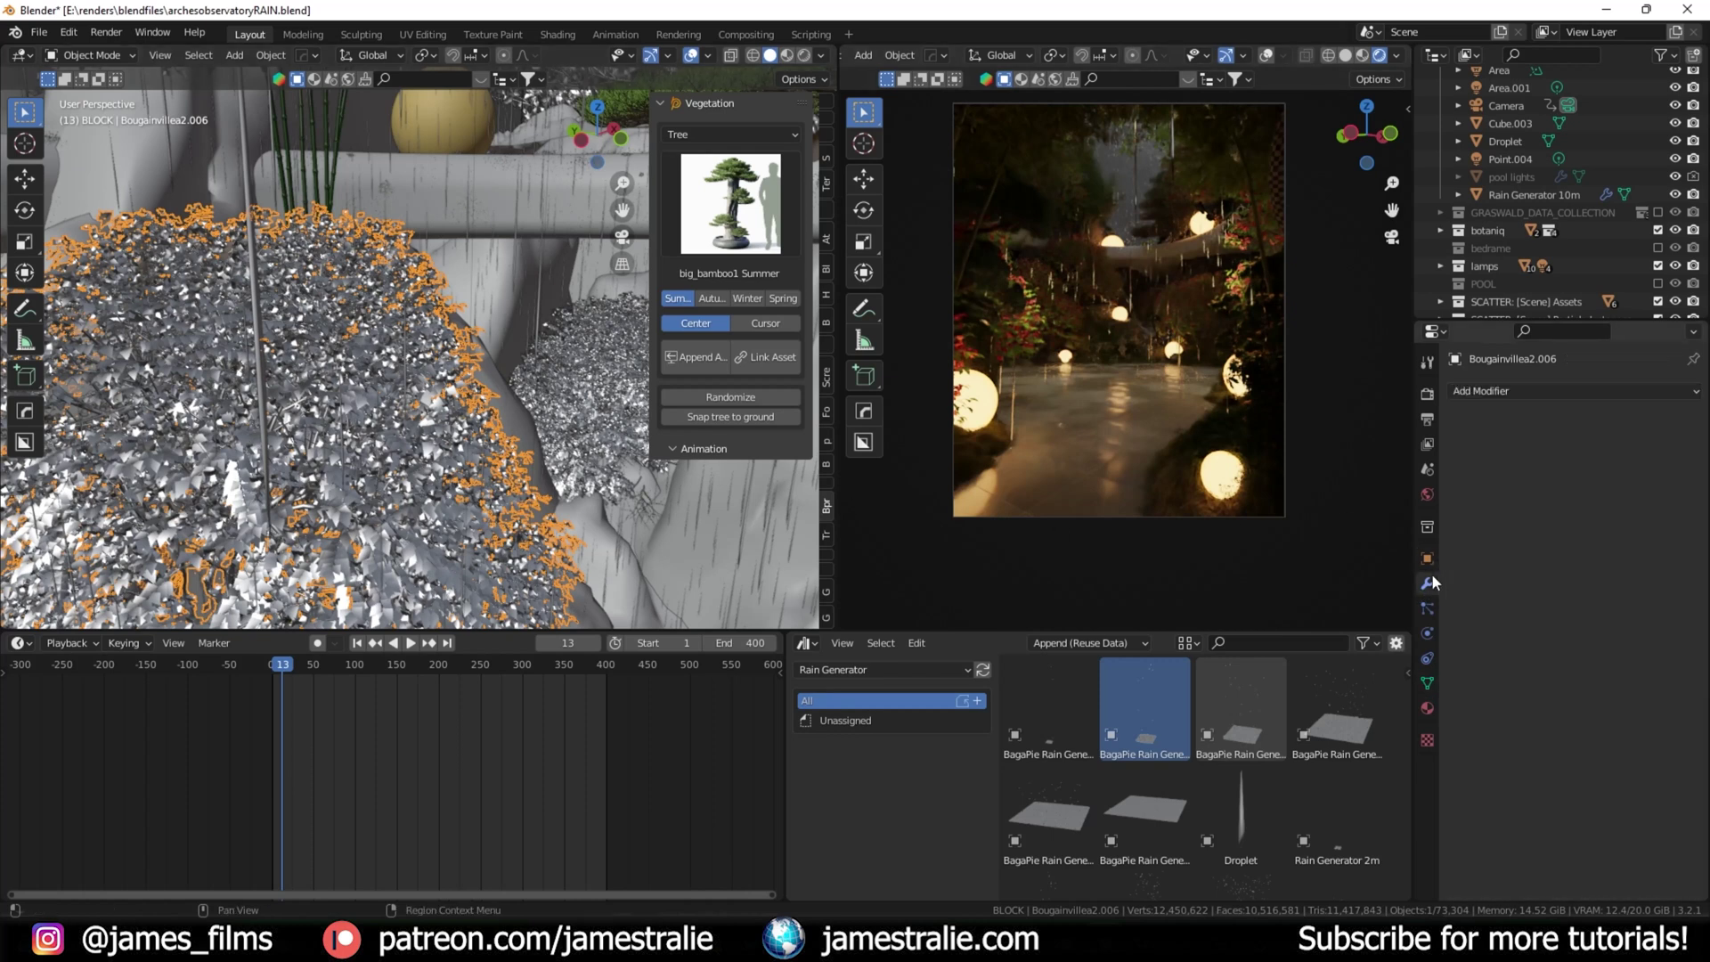
{"action": "left_click", "coordinate": [1504, 390]}
Step: Orbit to a top-down view of the bush and reselect Rain Generator 10m
{"action": "scroll", "coordinate": [430, 446], "scroll_direction": "down", "scroll_amount": 3}
{"action": "middle_click_drag", "start_coordinate": [405, 406], "coordinate": [513, 353]}
{"action": "scroll", "coordinate": [435, 356], "scroll_direction": "up", "scroll_amount": 3}
{"action": "left_click", "coordinate": [561, 330]}
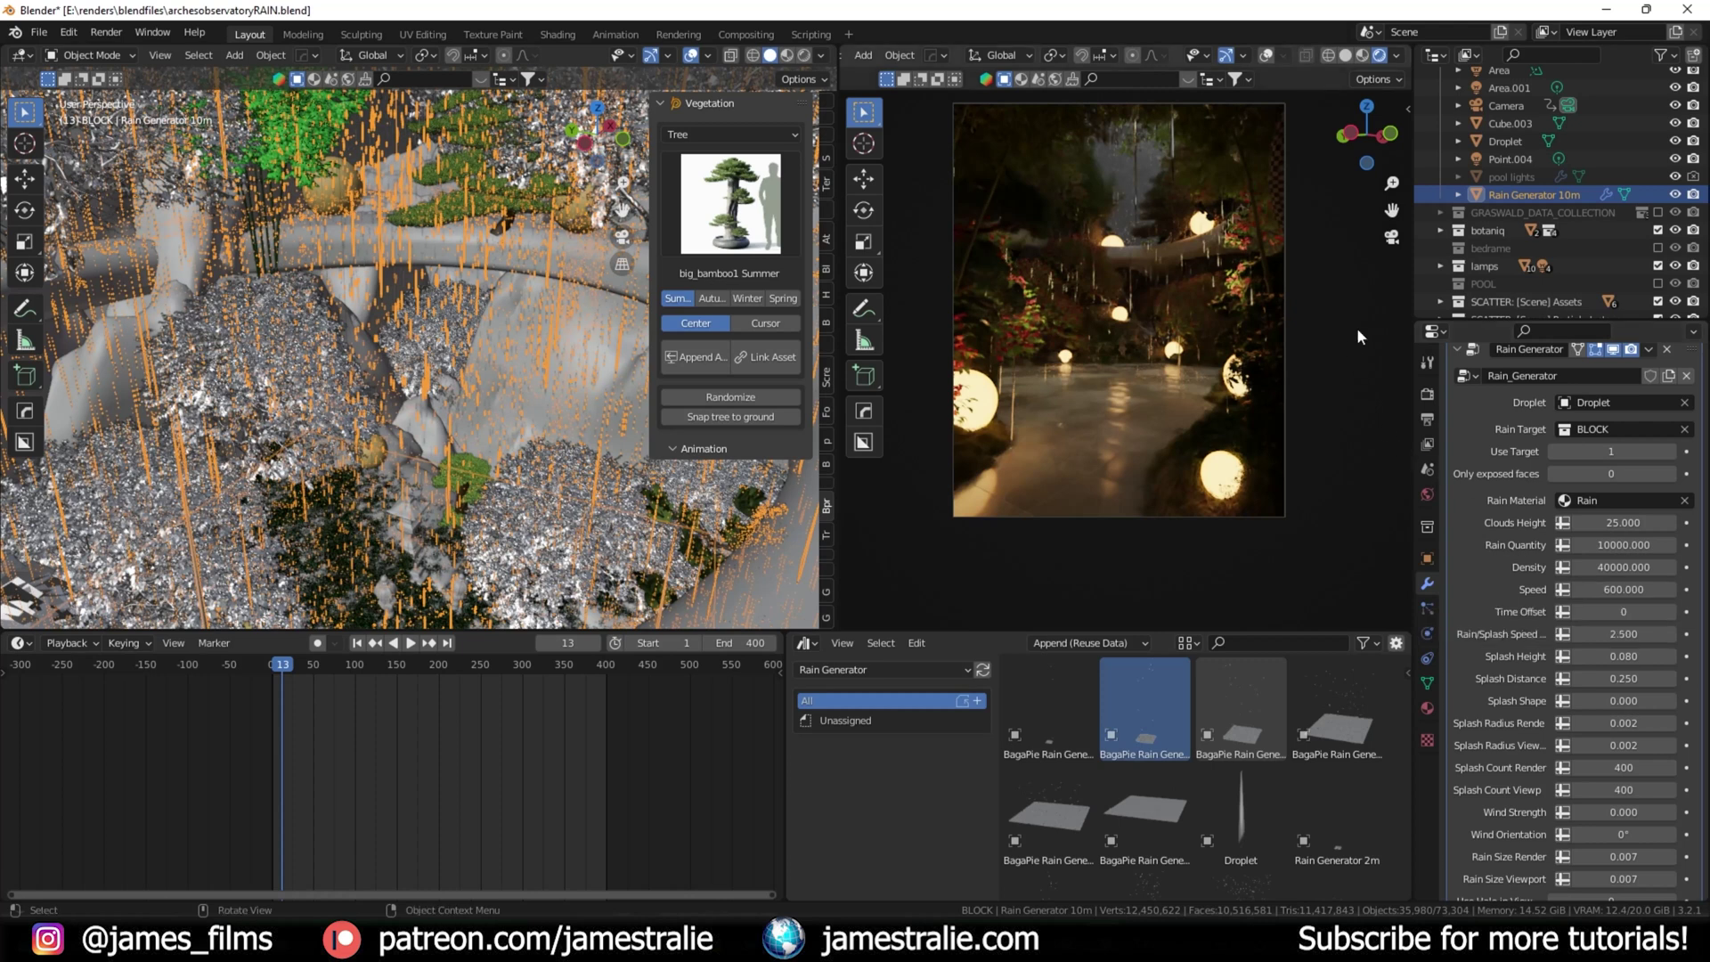
Step: Play the rain in Solid shading, stop at frame 26, and show the Cycles render settings
{"action": "left_click", "coordinate": [1345, 55]}
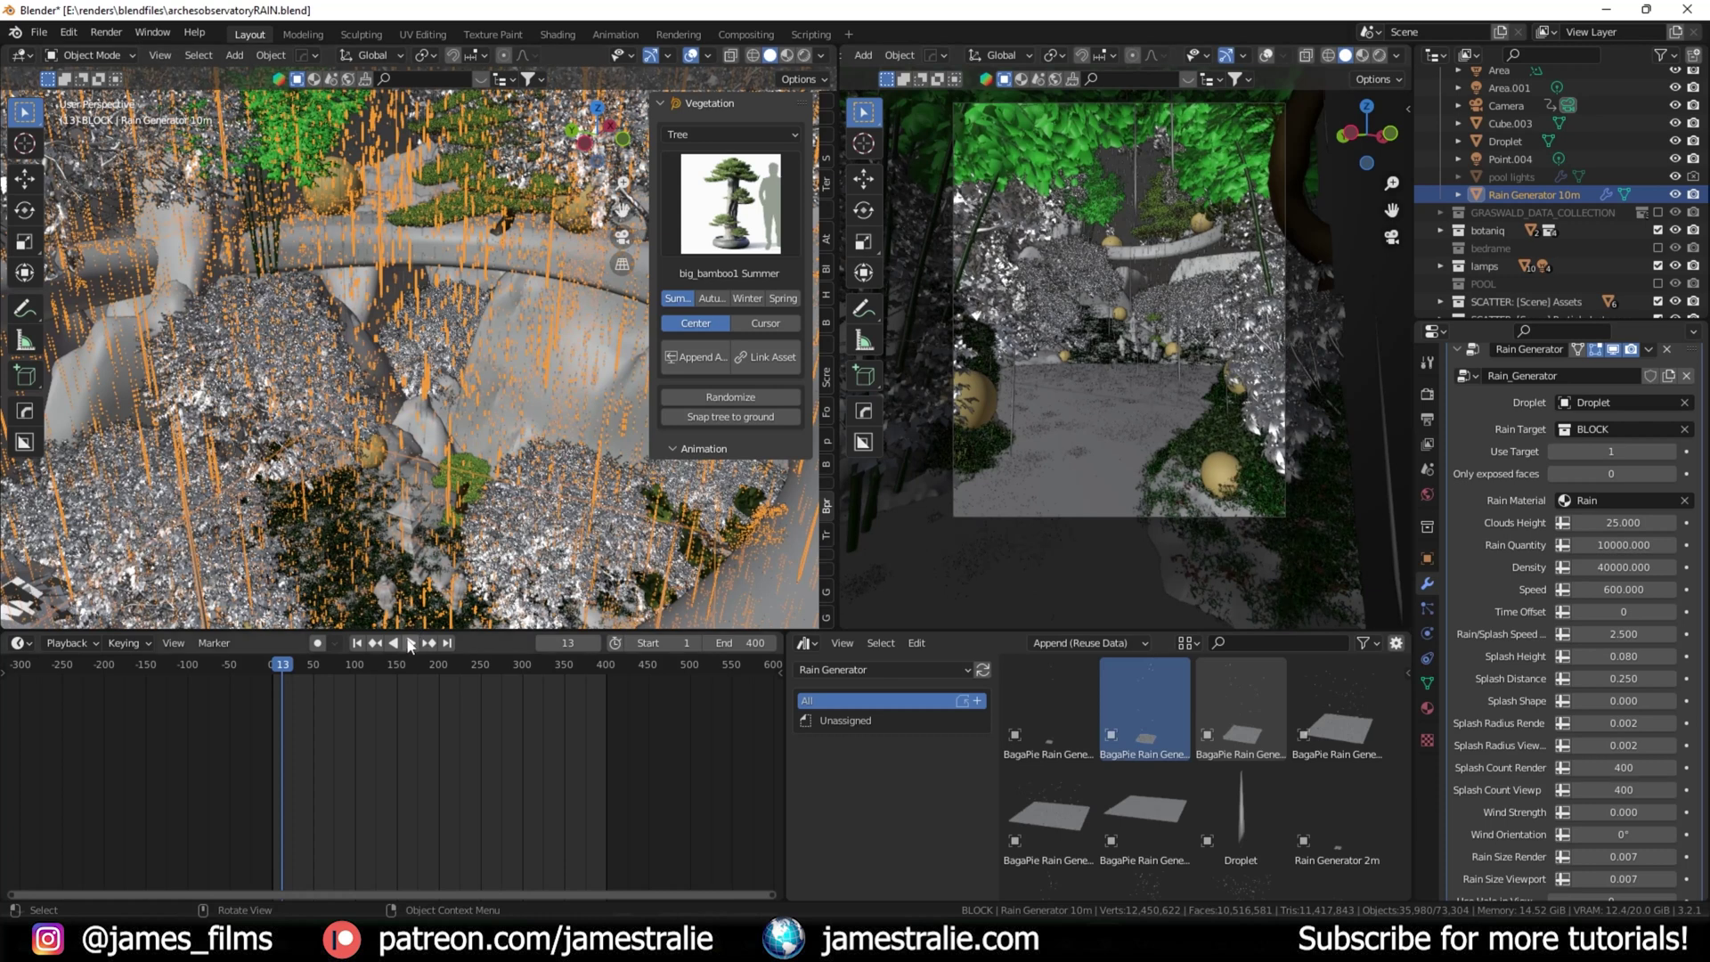
{"action": "left_click", "coordinate": [411, 643]}
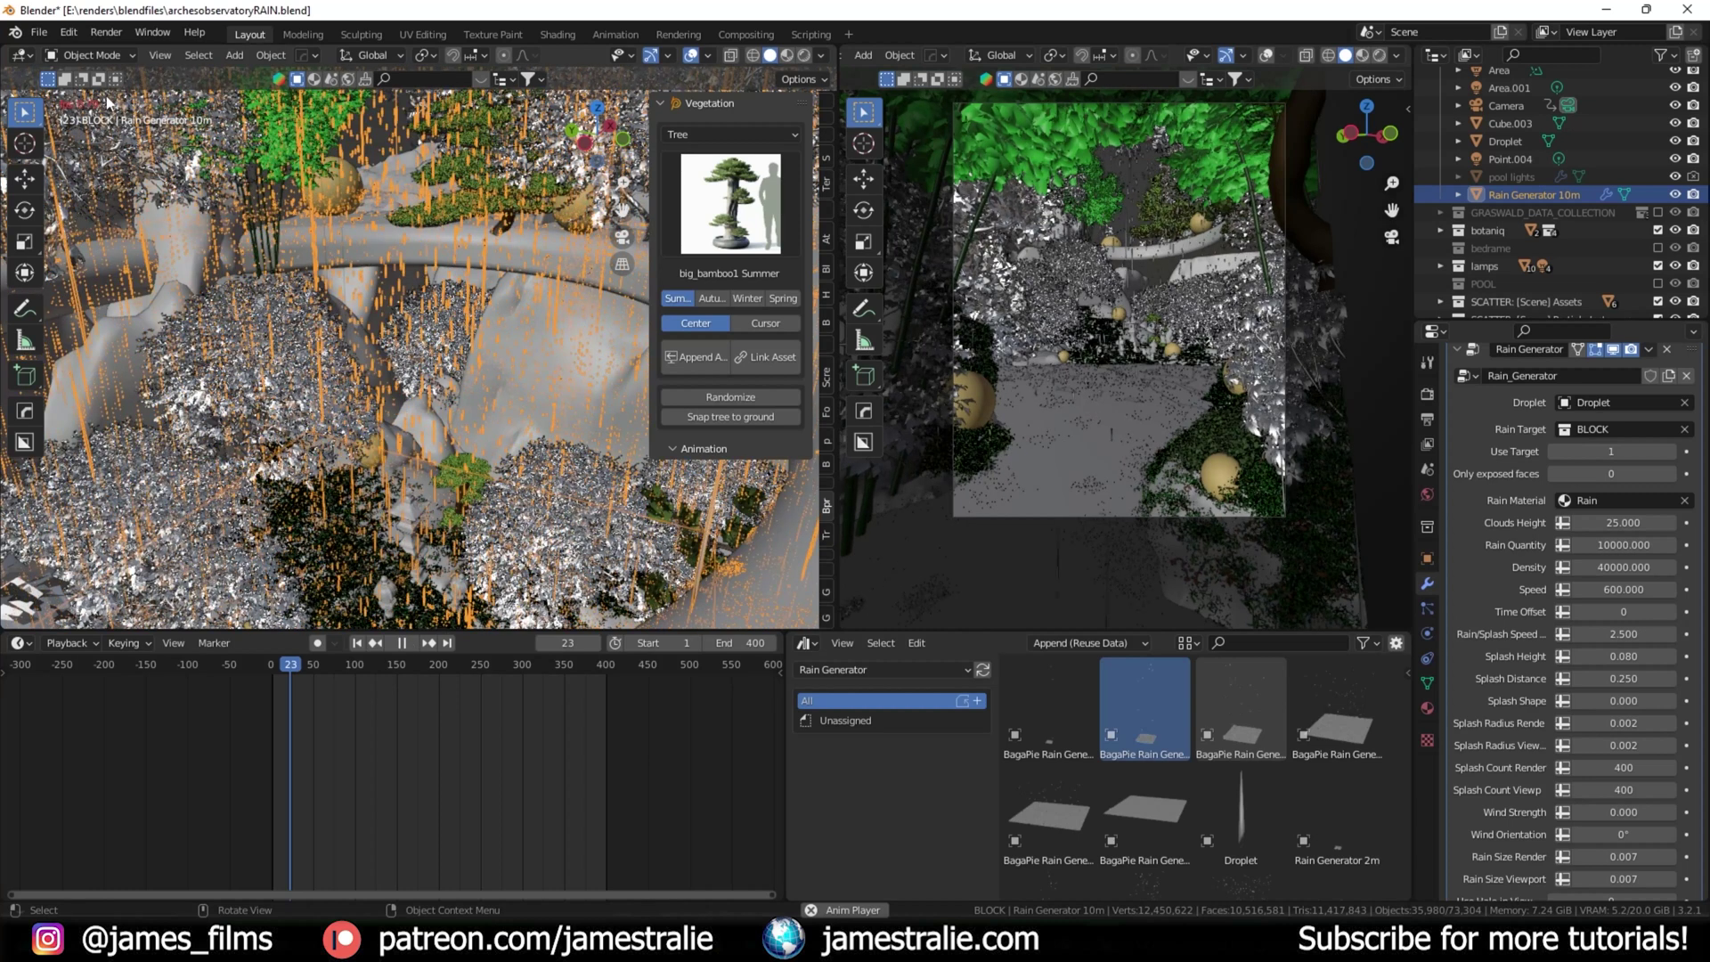
{"action": "left_click", "coordinate": [404, 645]}
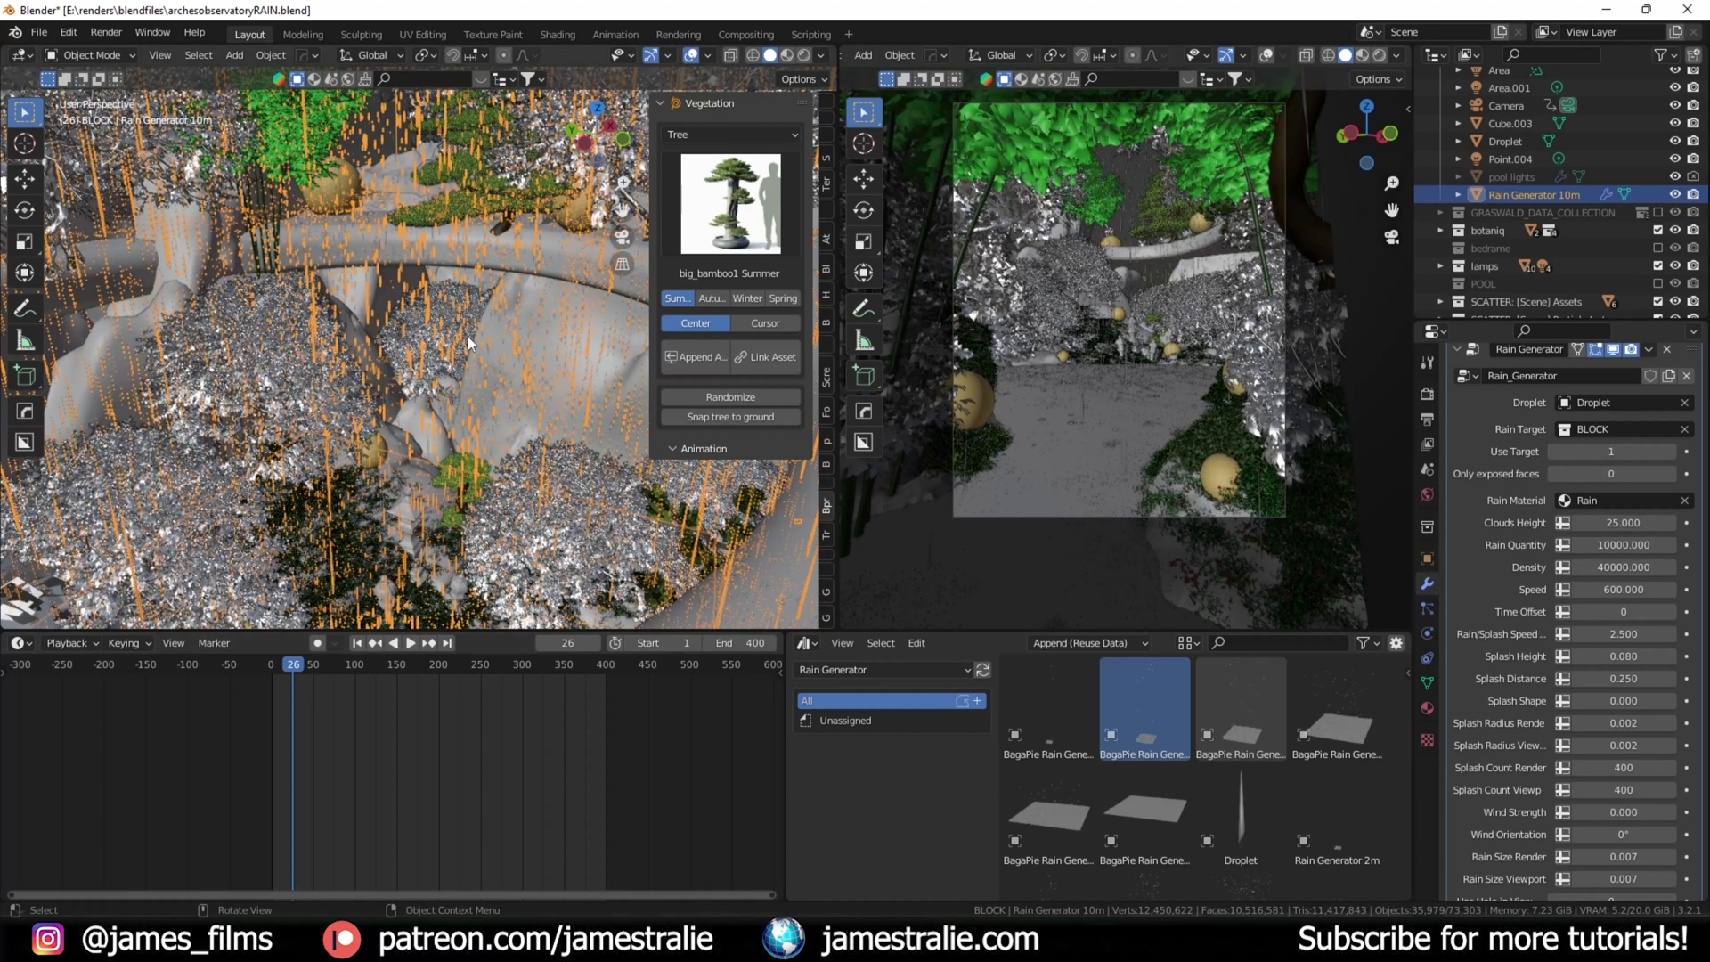
{"action": "left_click", "coordinate": [1427, 395]}
{"action": "scroll", "coordinate": [1485, 490], "scroll_direction": "up", "scroll_amount": 2}
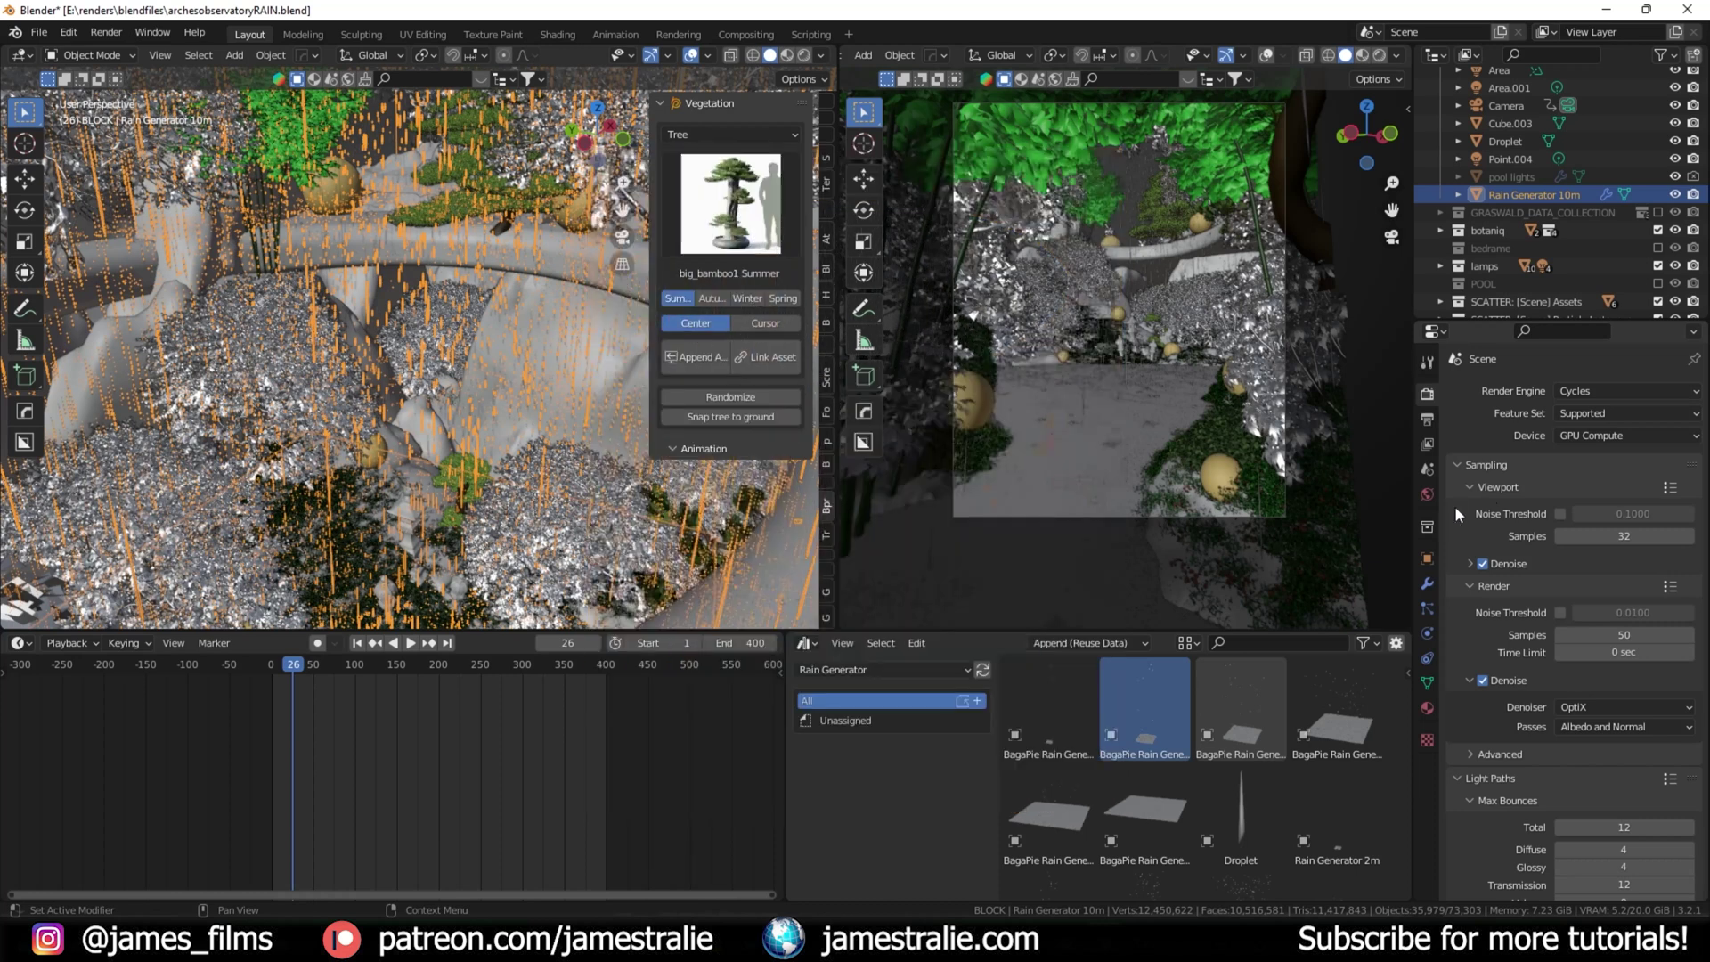
Step: Draw a small render border in the camera view and show the 1200×1500 output settings
{"action": "scroll", "coordinate": [1455, 534], "scroll_direction": "down", "scroll_amount": 1}
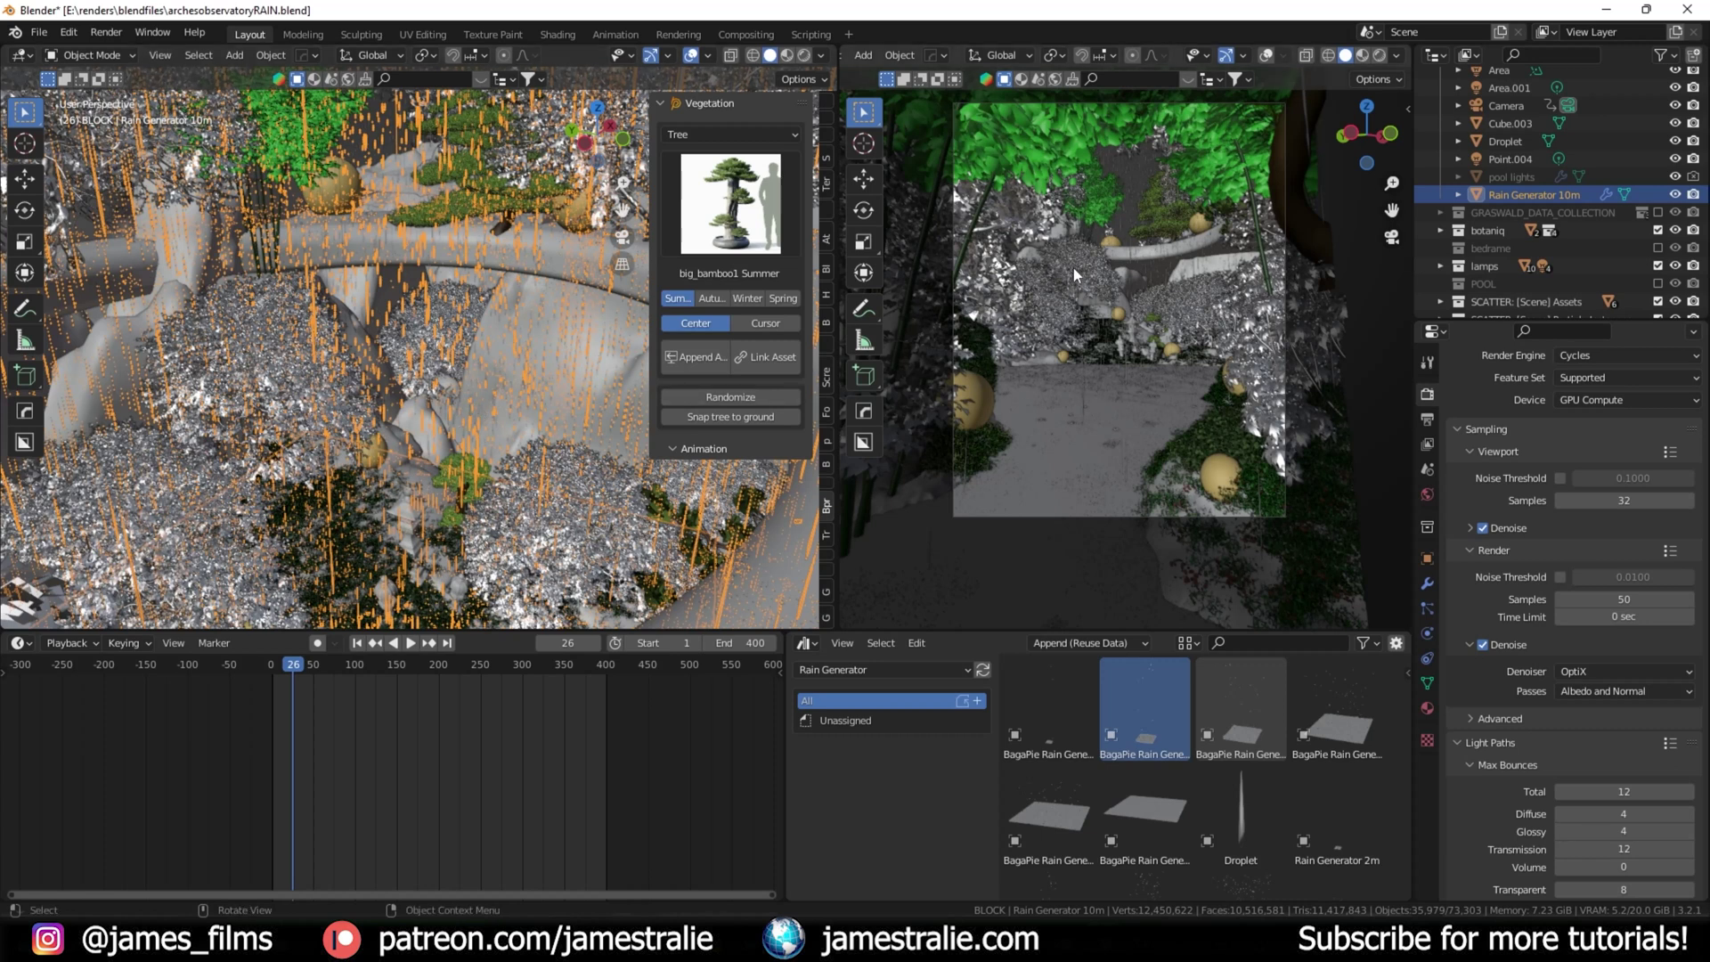
{"action": "key", "text": "ctrl+b"}
{"action": "left_click_drag", "start_coordinate": [1088, 187], "coordinate": [1196, 307]}
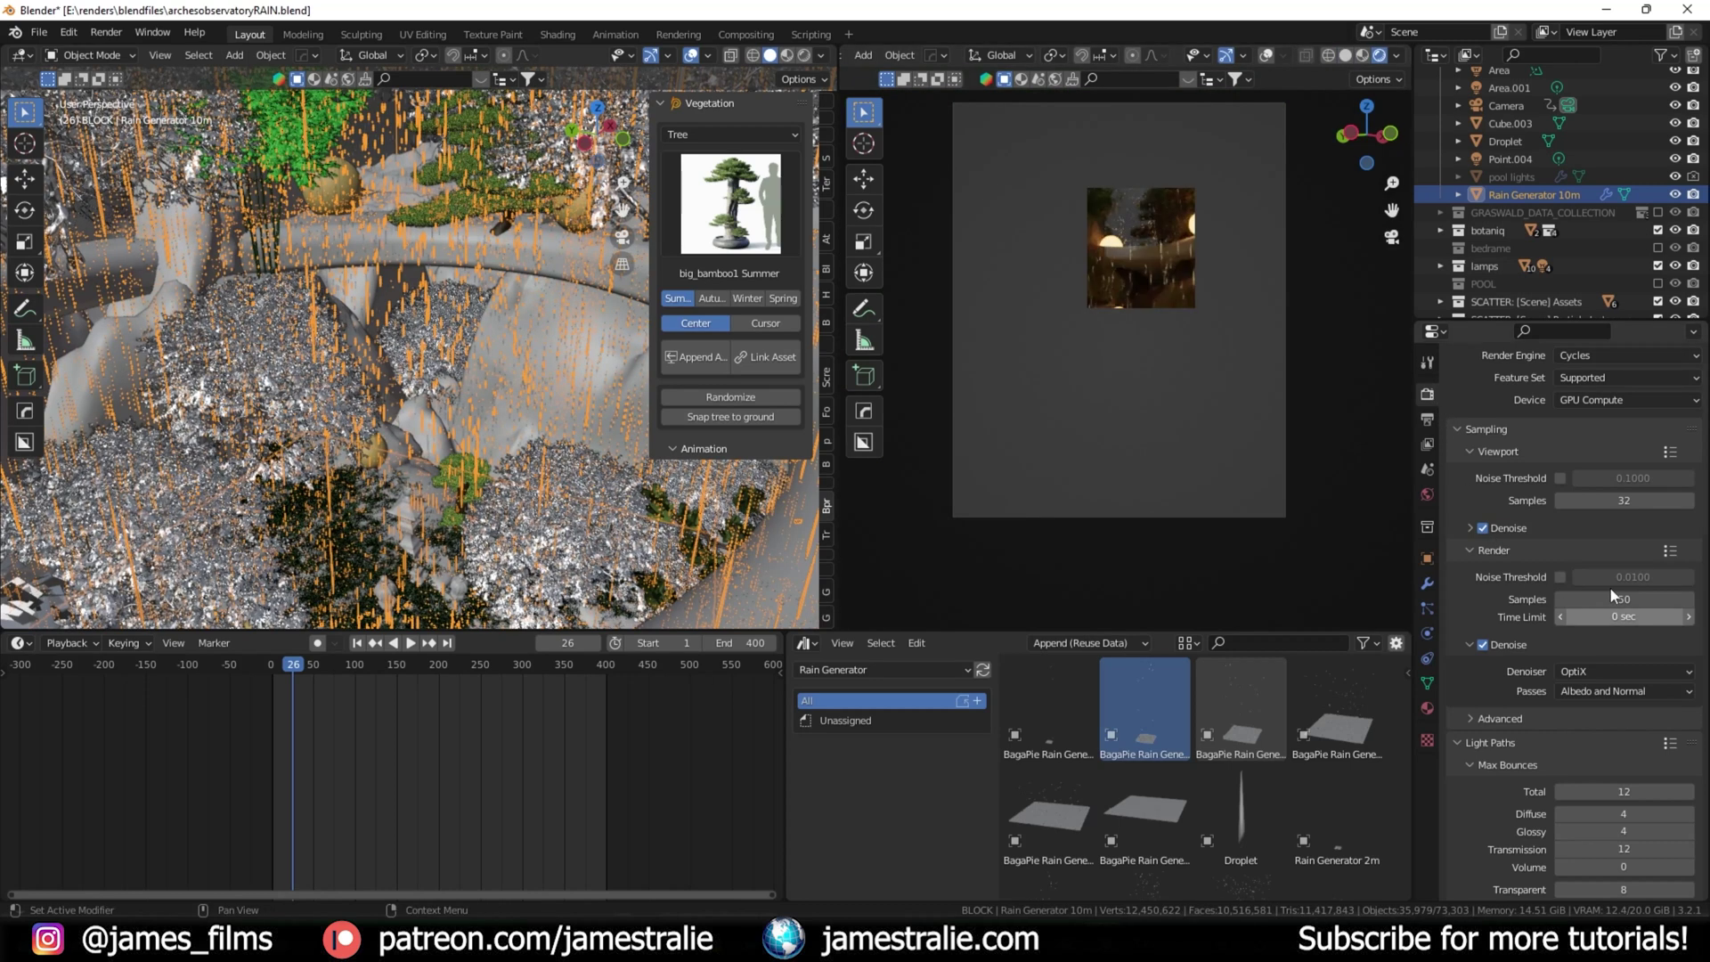
{"action": "scroll", "coordinate": [1219, 237], "scroll_direction": "up", "scroll_amount": 2}
{"action": "middle_click_drag", "start_coordinate": [1219, 237], "coordinate": [1166, 318], "text": "shift"}
{"action": "scroll", "coordinate": [1165, 317], "scroll_direction": "up", "scroll_amount": 5}
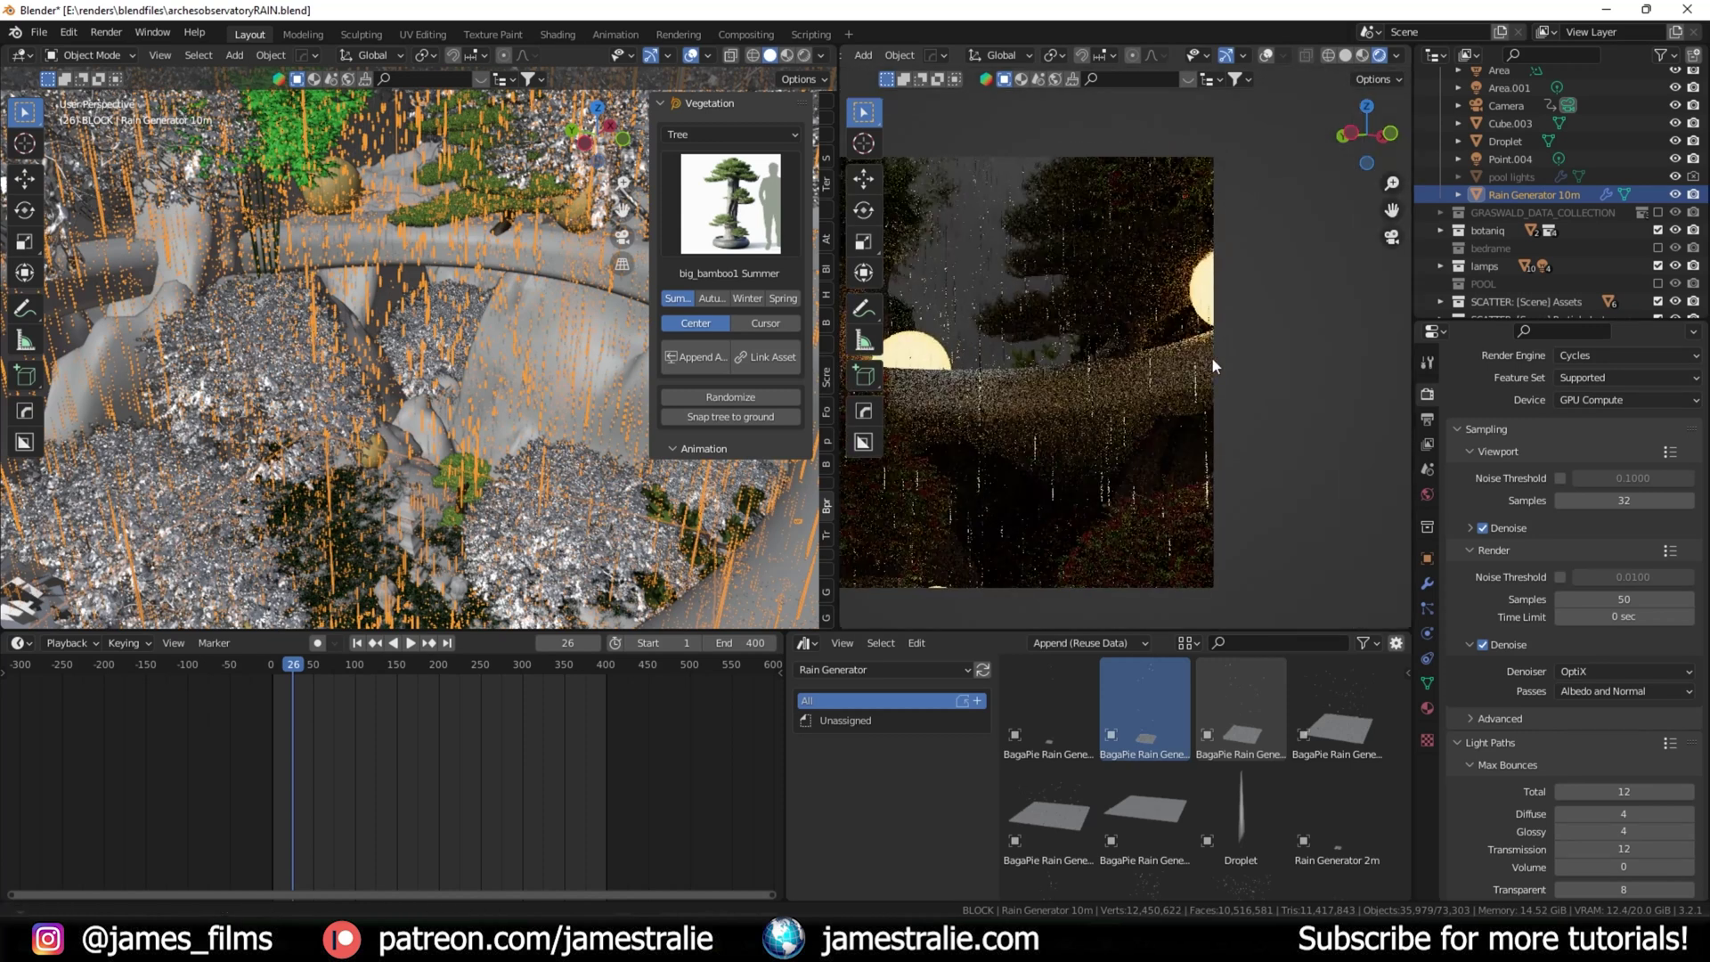
{"action": "scroll", "coordinate": [1047, 342], "scroll_direction": "down", "scroll_amount": 2}
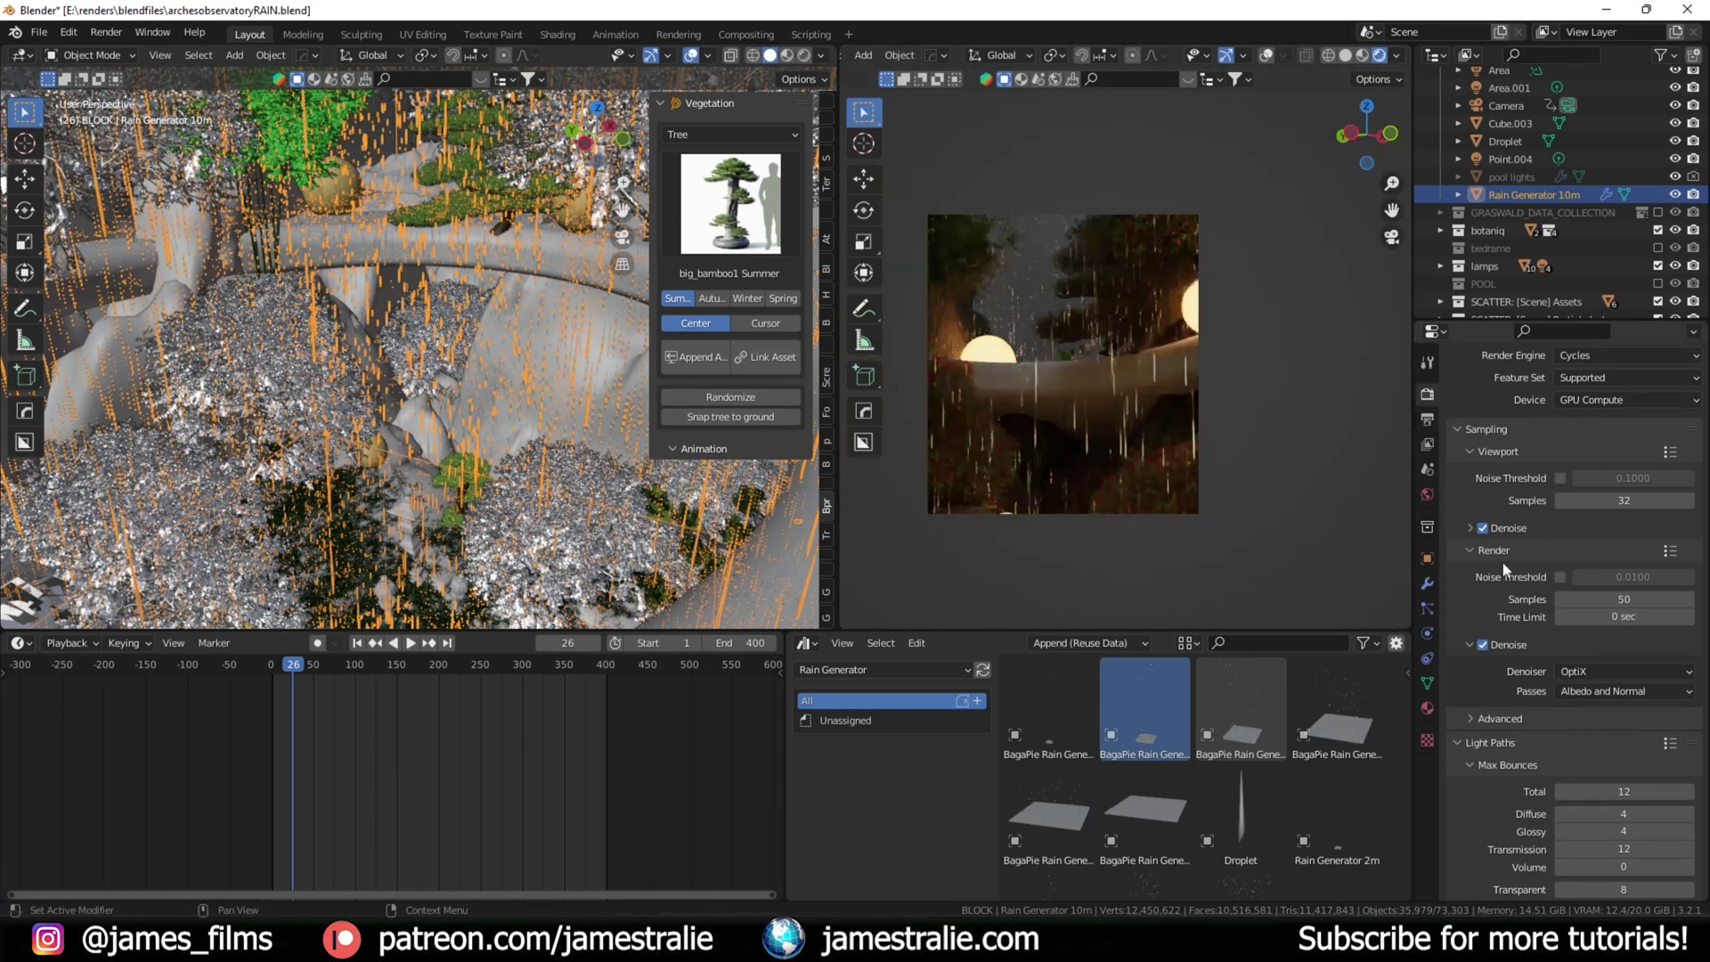
{"action": "left_click", "coordinate": [1426, 421]}
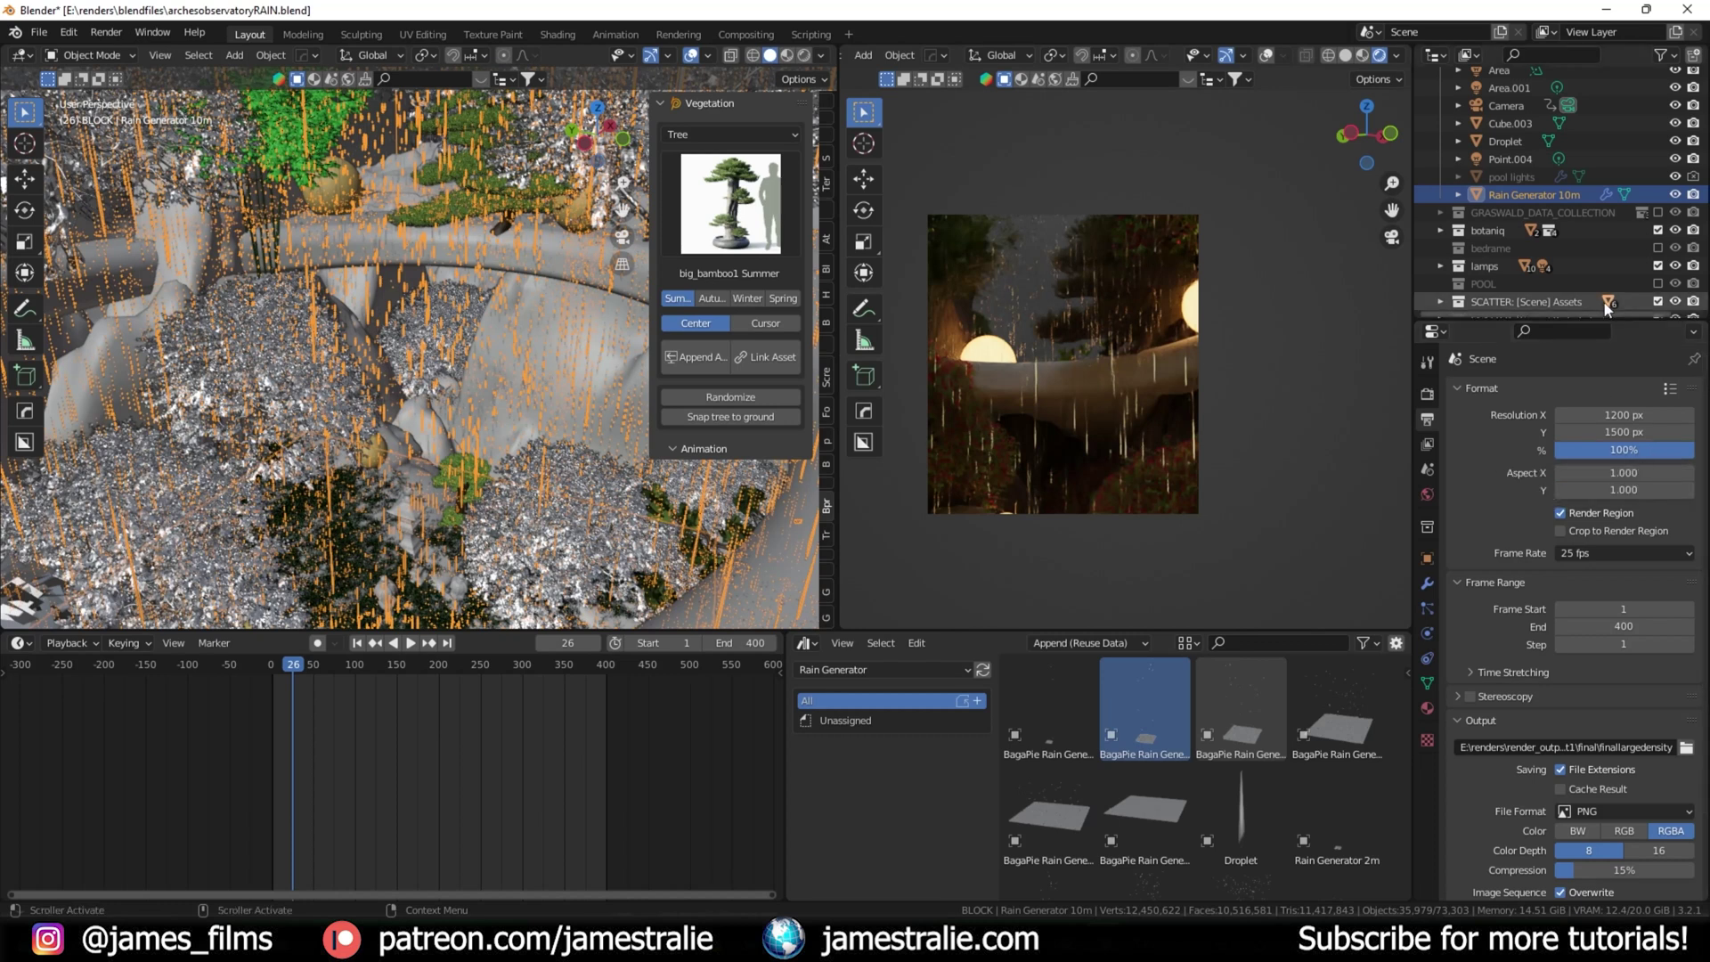
Step: Set the render Resolution % to 10, then raise it to 100
{"action": "double_click", "coordinate": [1615, 450]}
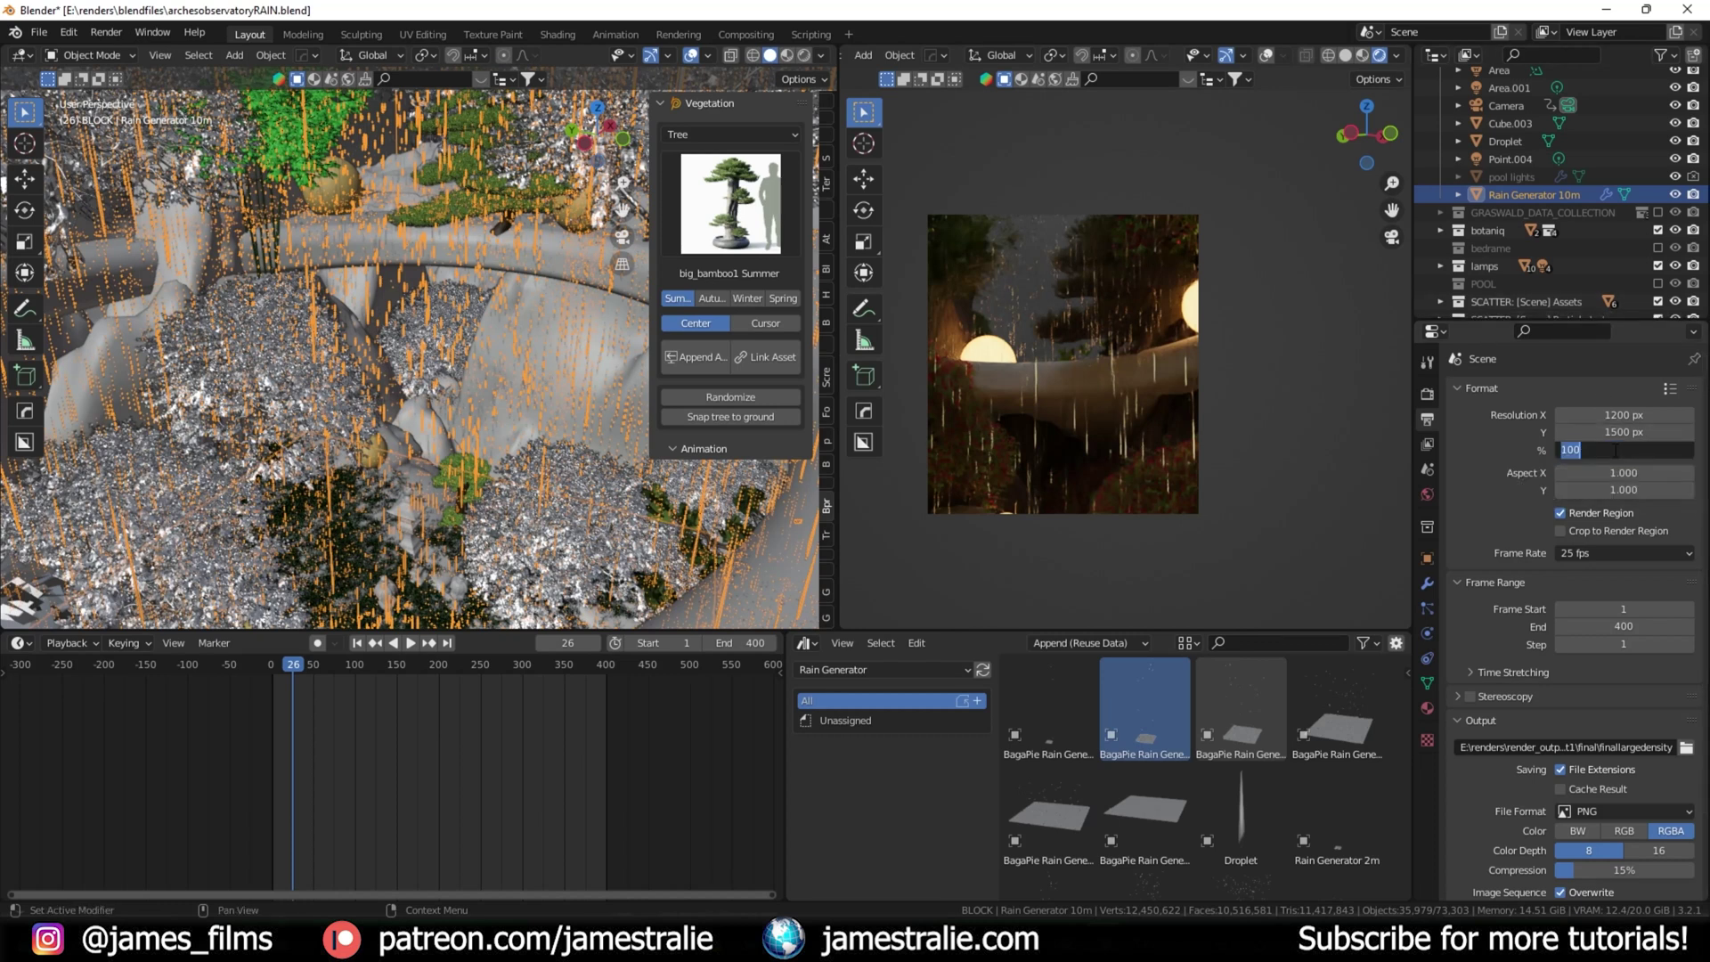
{"action": "type", "text": "10"}
{"action": "key", "text": "Return"}
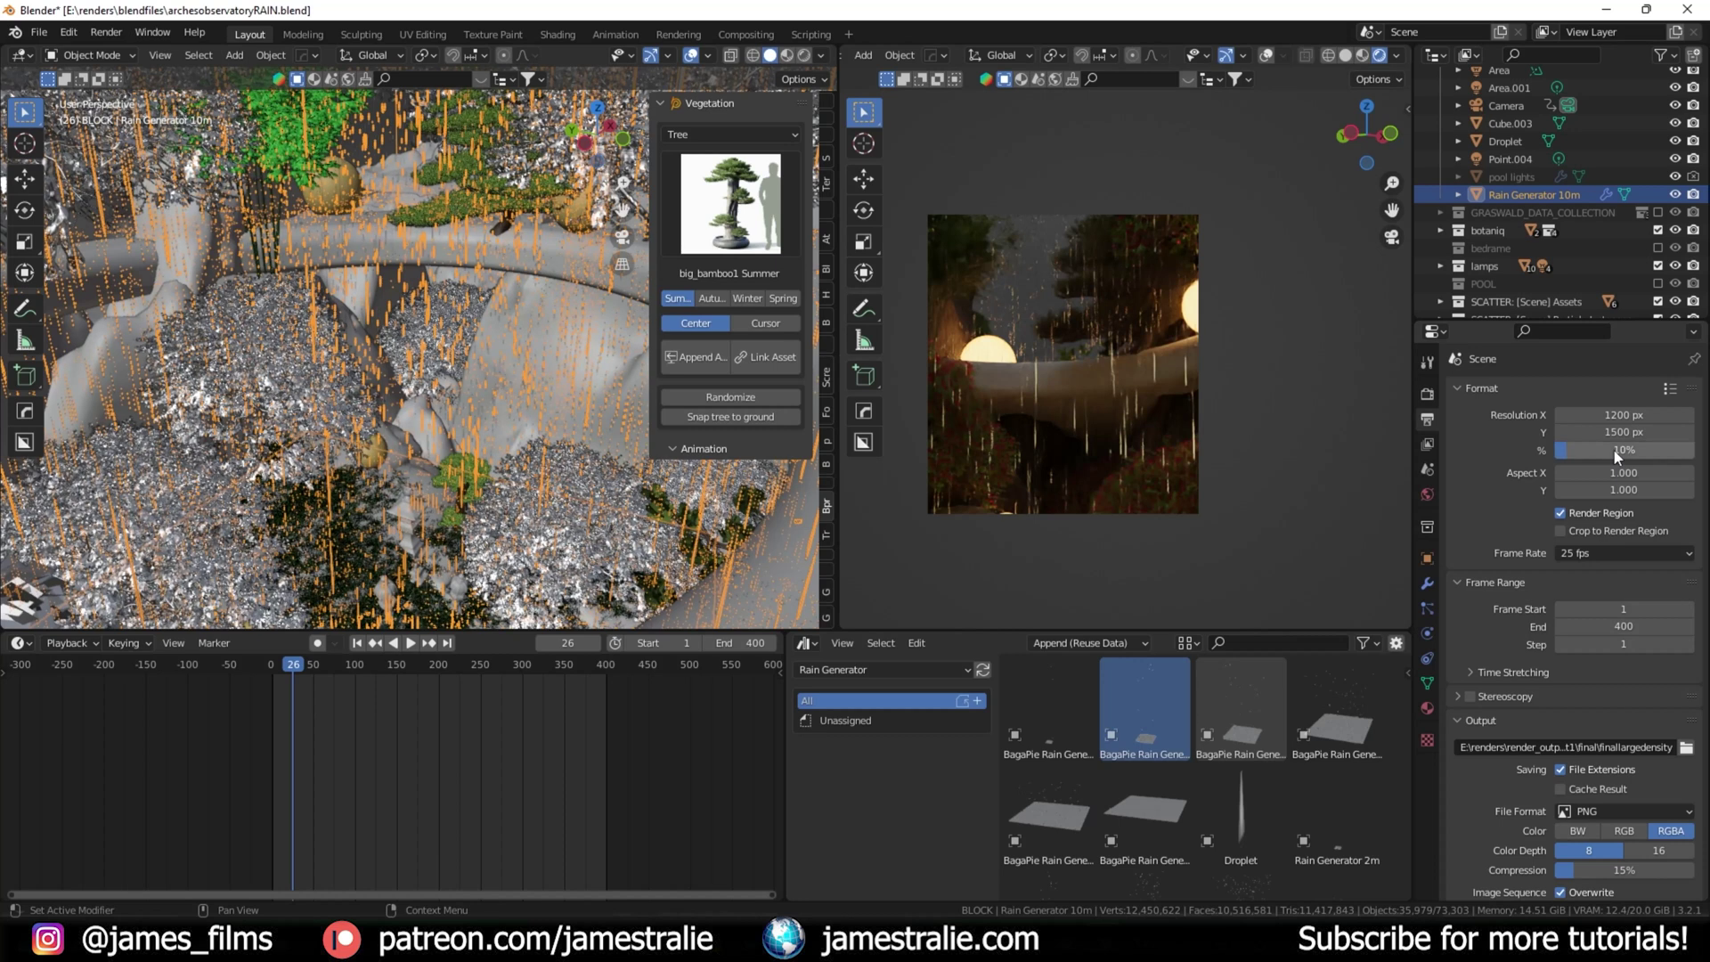
{"action": "double_click", "coordinate": [1614, 451]}
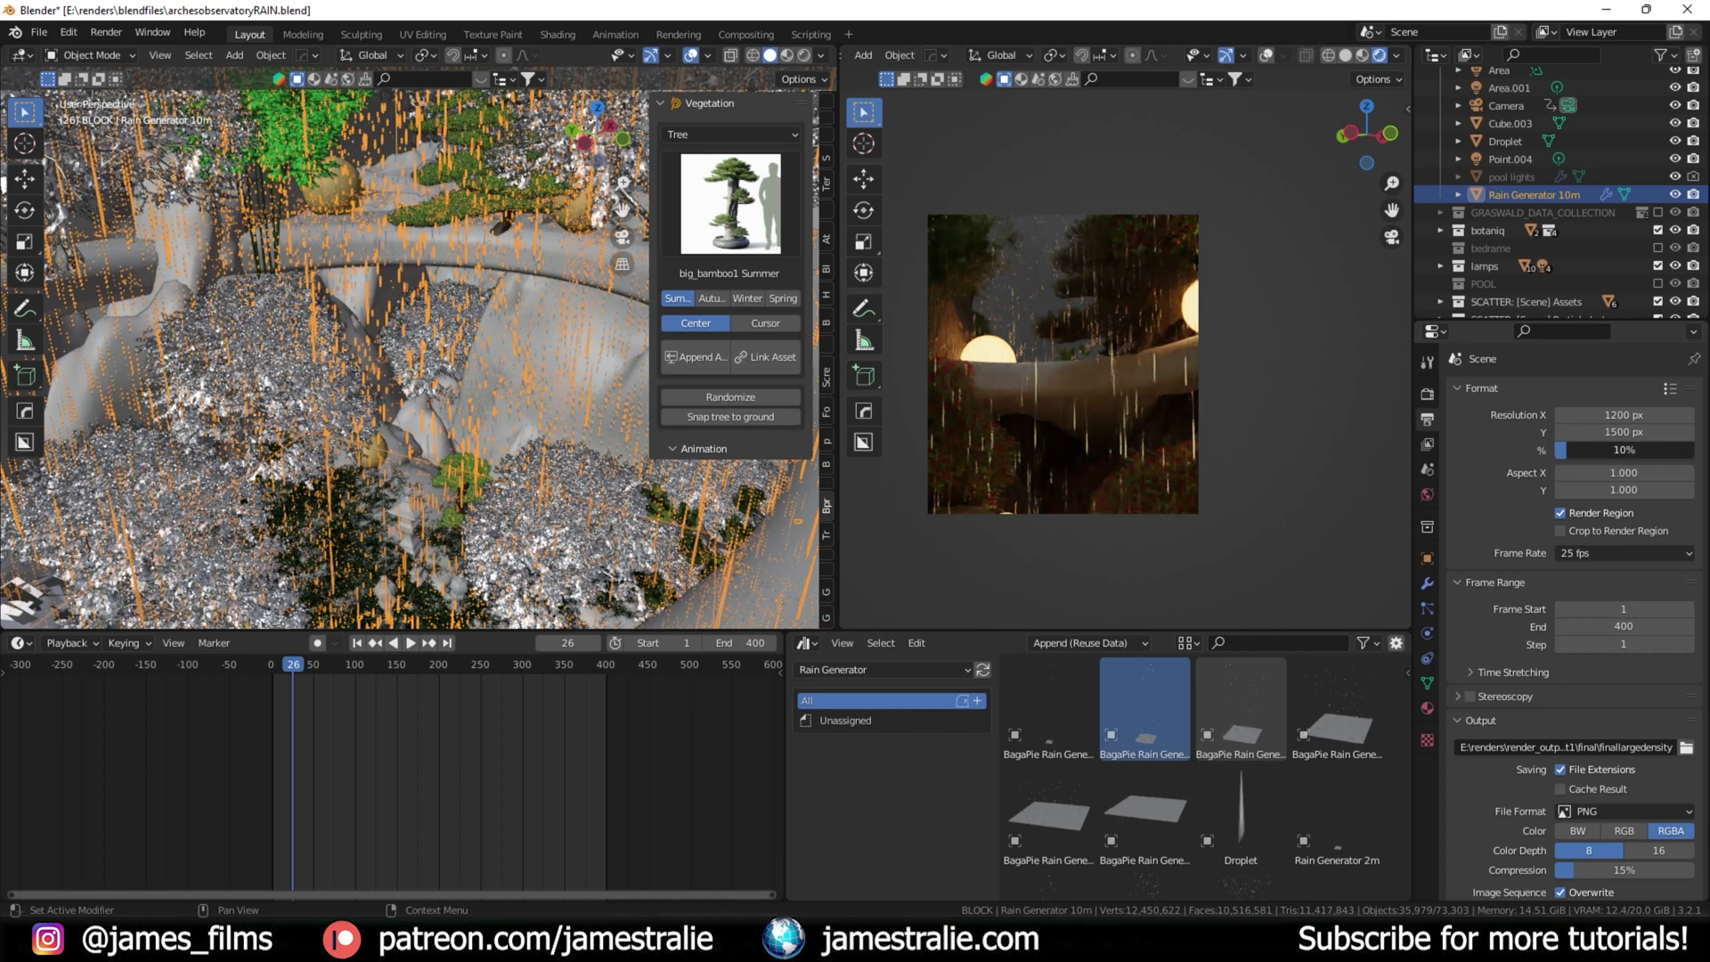
{"action": "type", "text": "100"}
{"action": "key", "text": "Return"}
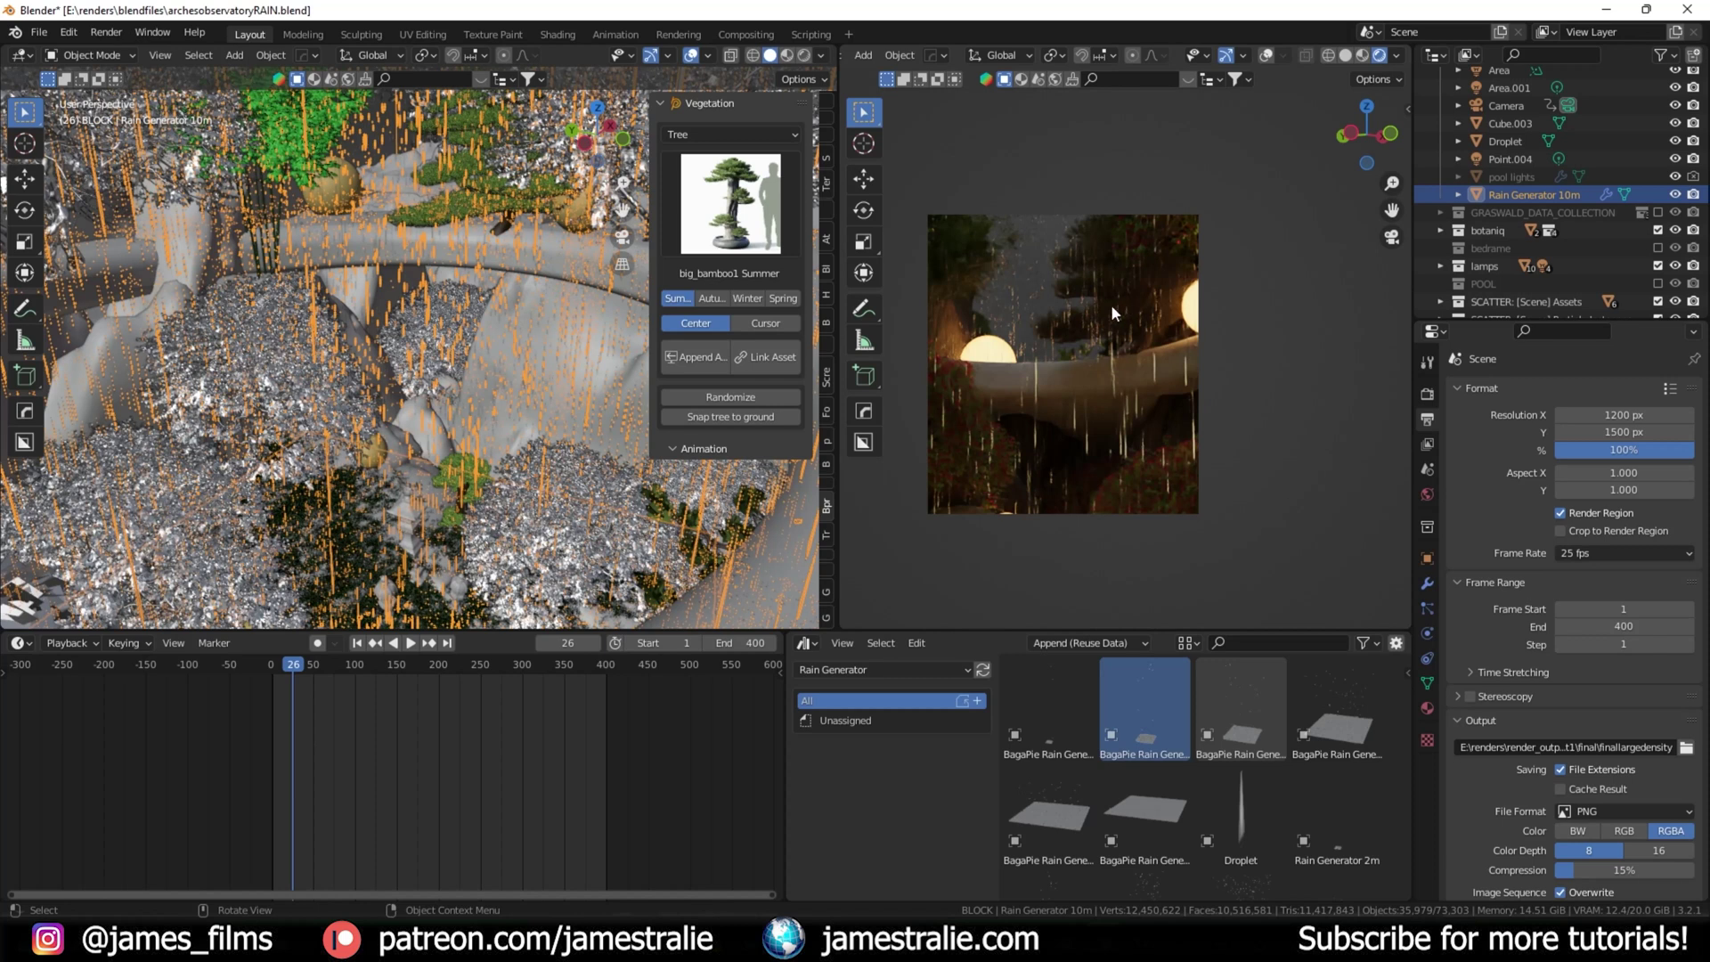
Step: Orbit the left view and bring back the Rain Generator modifier settings
{"action": "scroll", "coordinate": [1075, 450], "scroll_direction": "down", "scroll_amount": 1}
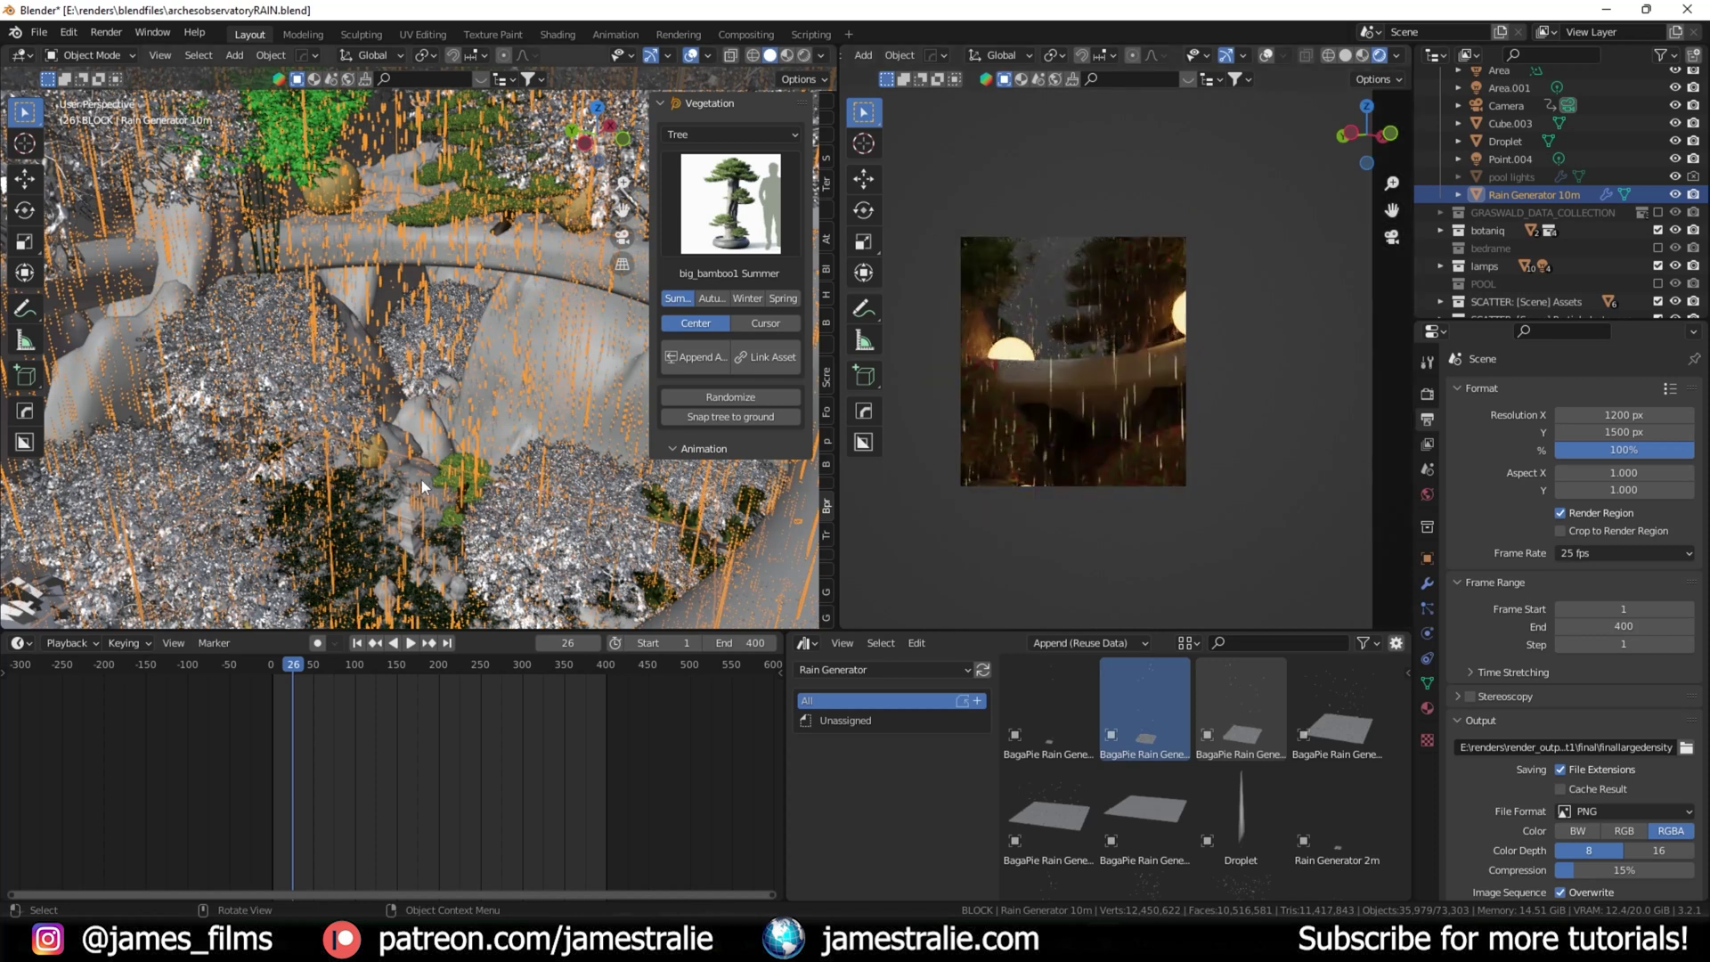
{"action": "scroll", "coordinate": [423, 479], "scroll_direction": "down", "scroll_amount": 5}
{"action": "middle_click_drag", "start_coordinate": [456, 463], "coordinate": [419, 279]}
{"action": "left_click", "coordinate": [1429, 585]}
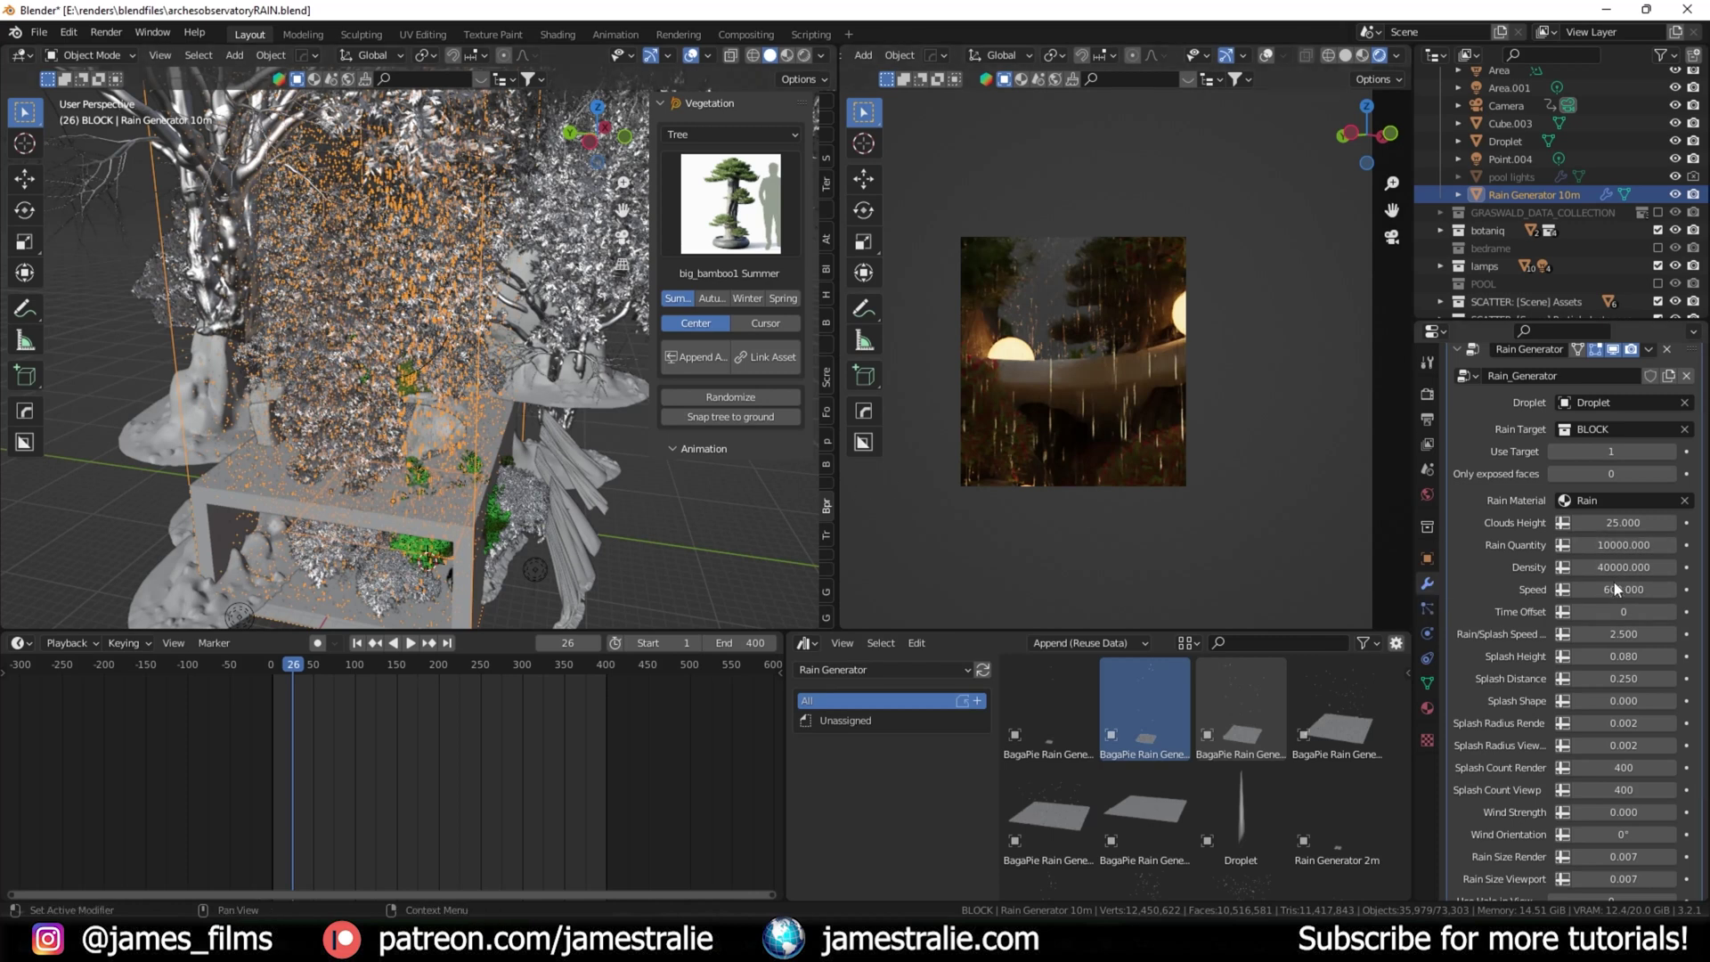
Step: Check the Particles tab, return to the Rain Generator modifier, and widen the Properties editor
{"action": "scroll", "coordinate": [1568, 677], "scroll_direction": "down", "scroll_amount": 3}
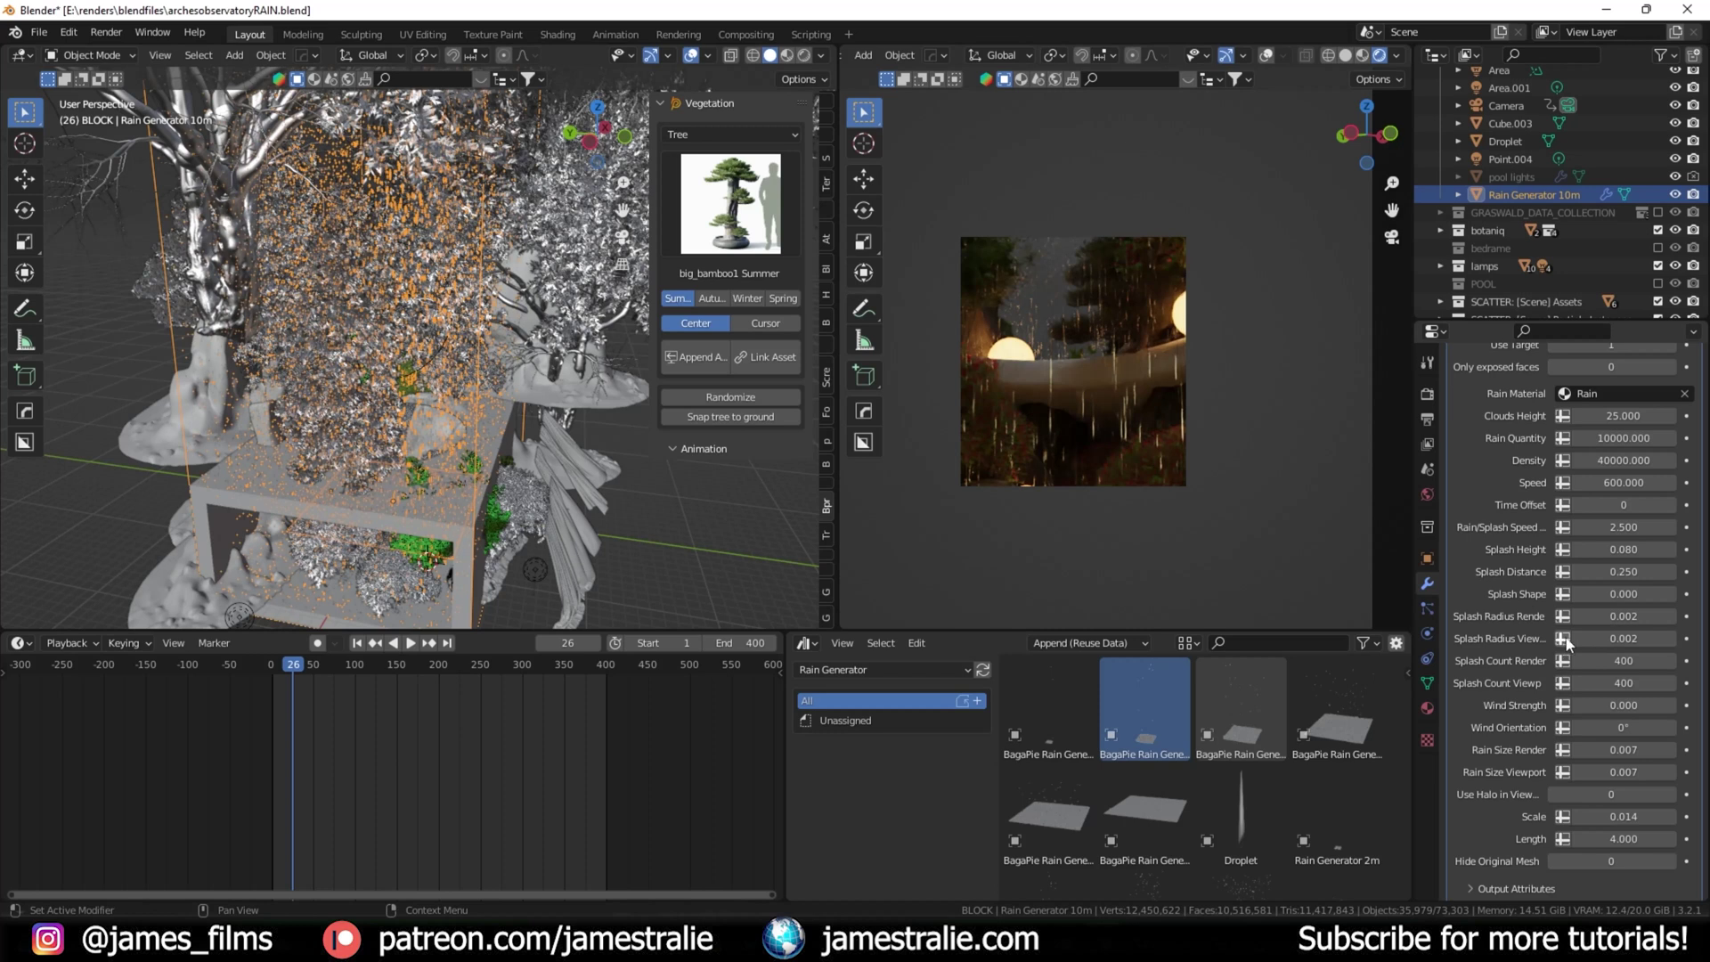
{"action": "left_click", "coordinate": [1420, 615]}
{"action": "left_click", "coordinate": [1426, 586]}
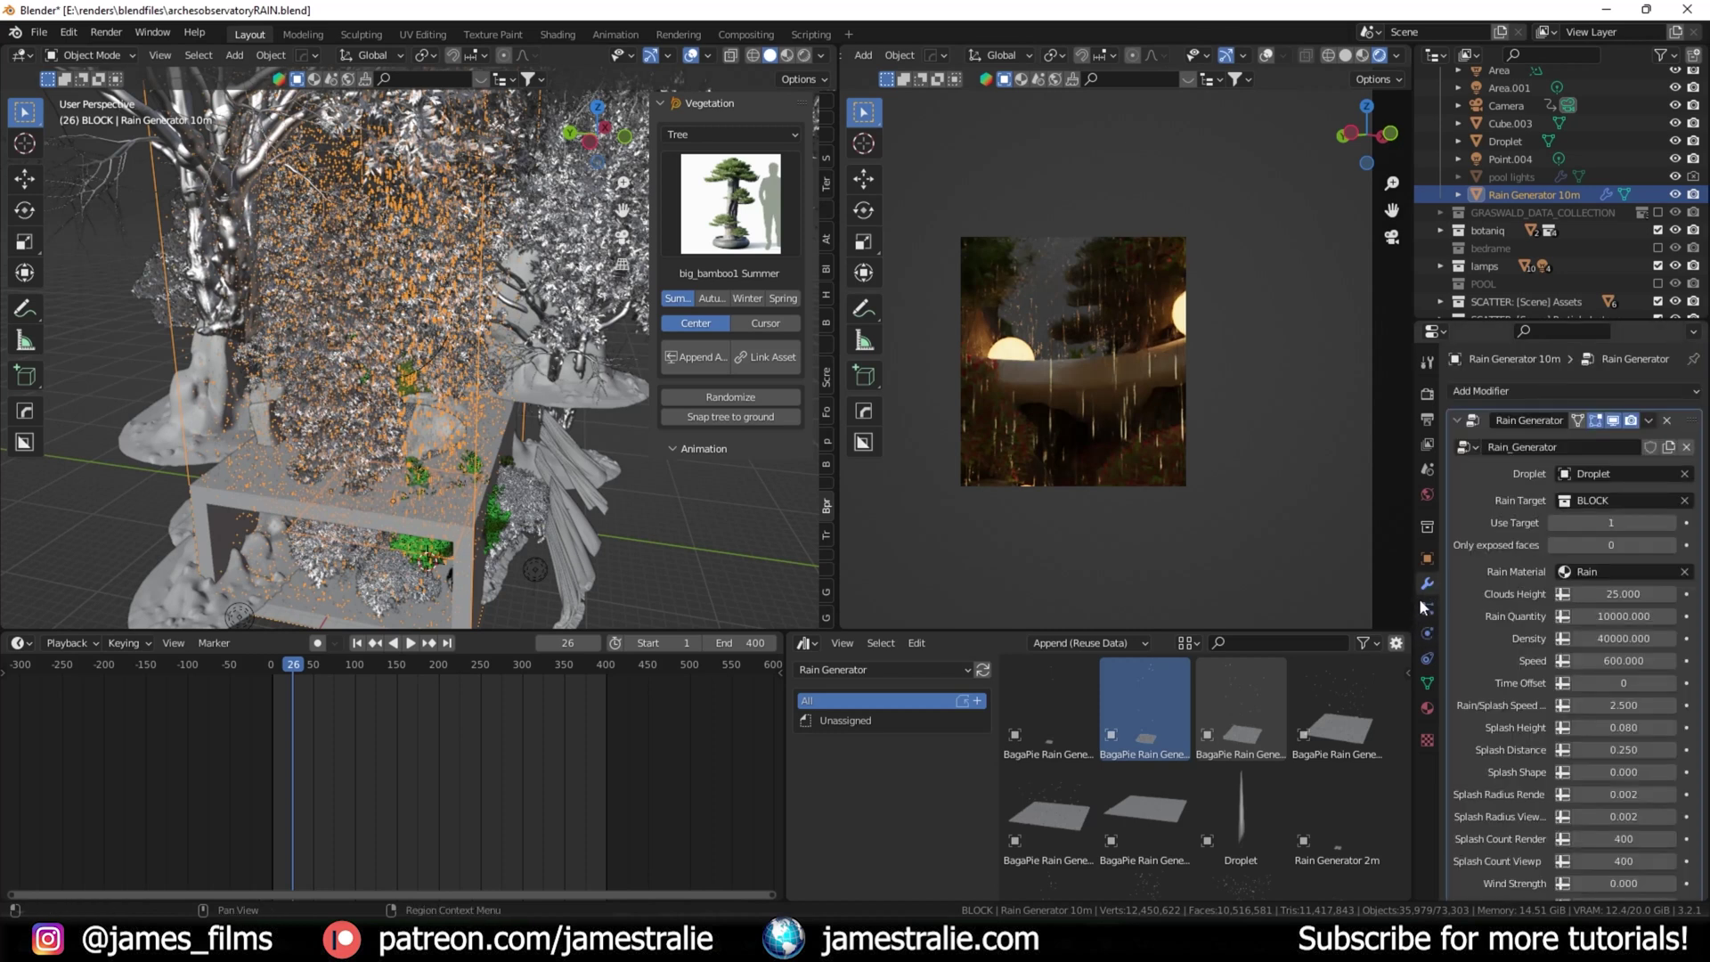
{"action": "left_click_drag", "start_coordinate": [1417, 597], "coordinate": [1186, 591]}
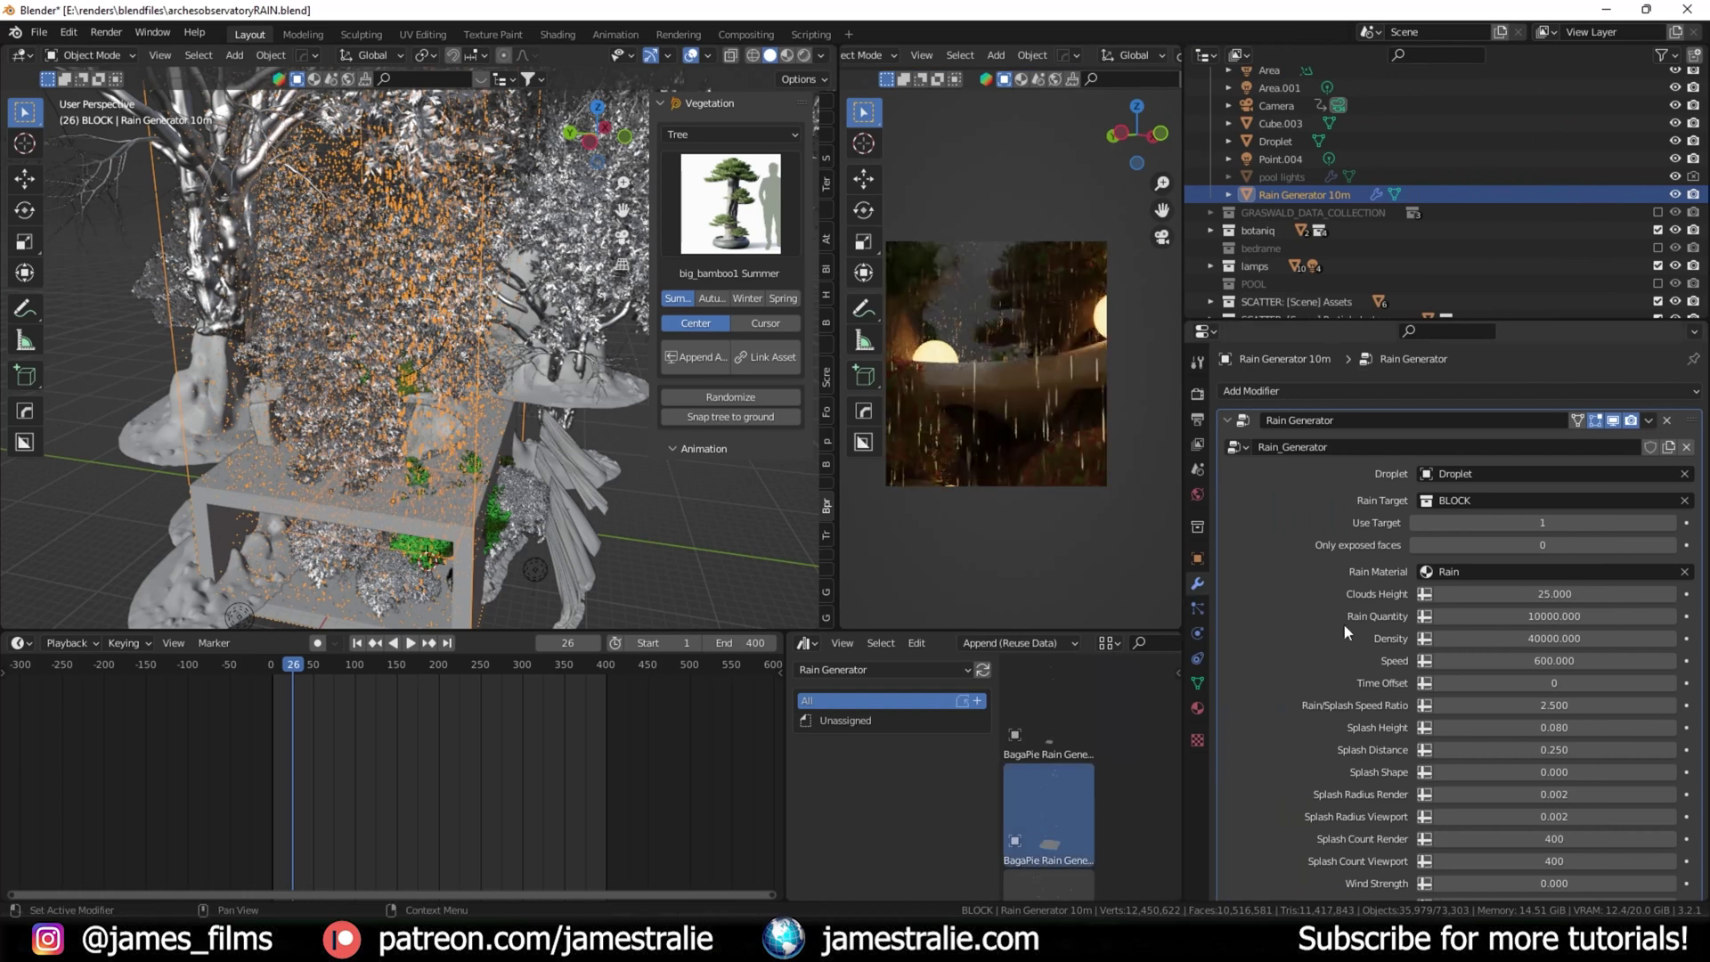
{"action": "scroll", "coordinate": [1345, 626], "scroll_direction": "down", "scroll_amount": 3}
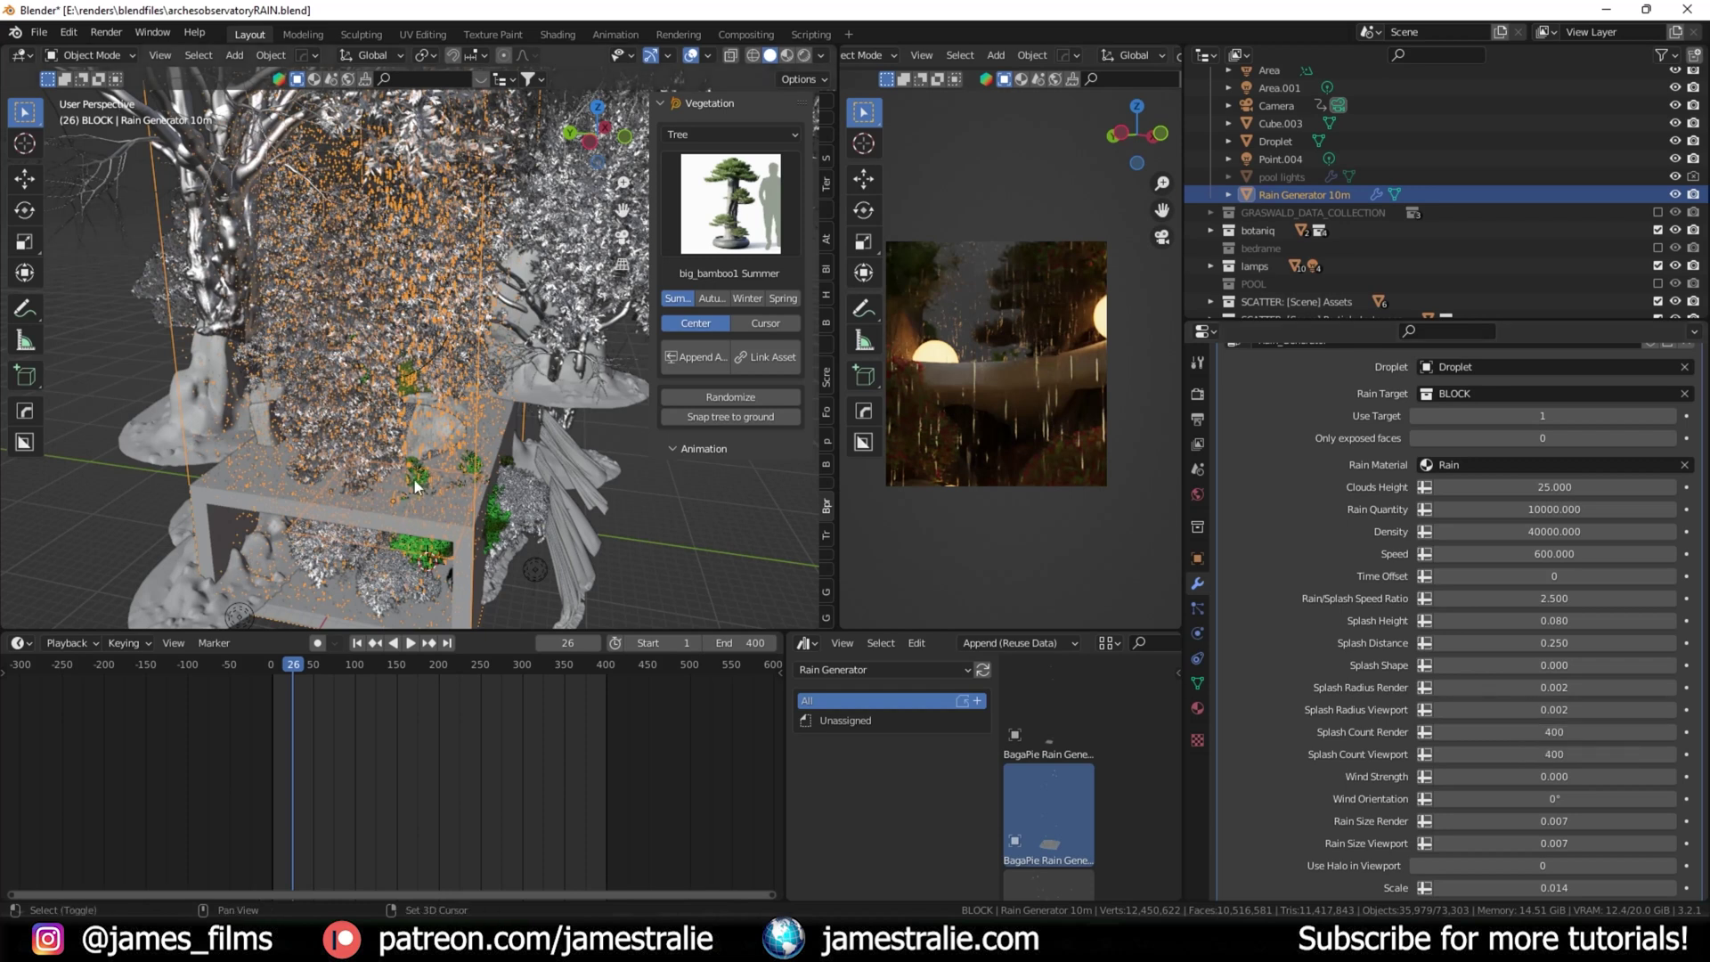
{"action": "scroll", "coordinate": [415, 485], "scroll_direction": "up", "scroll_amount": 5}
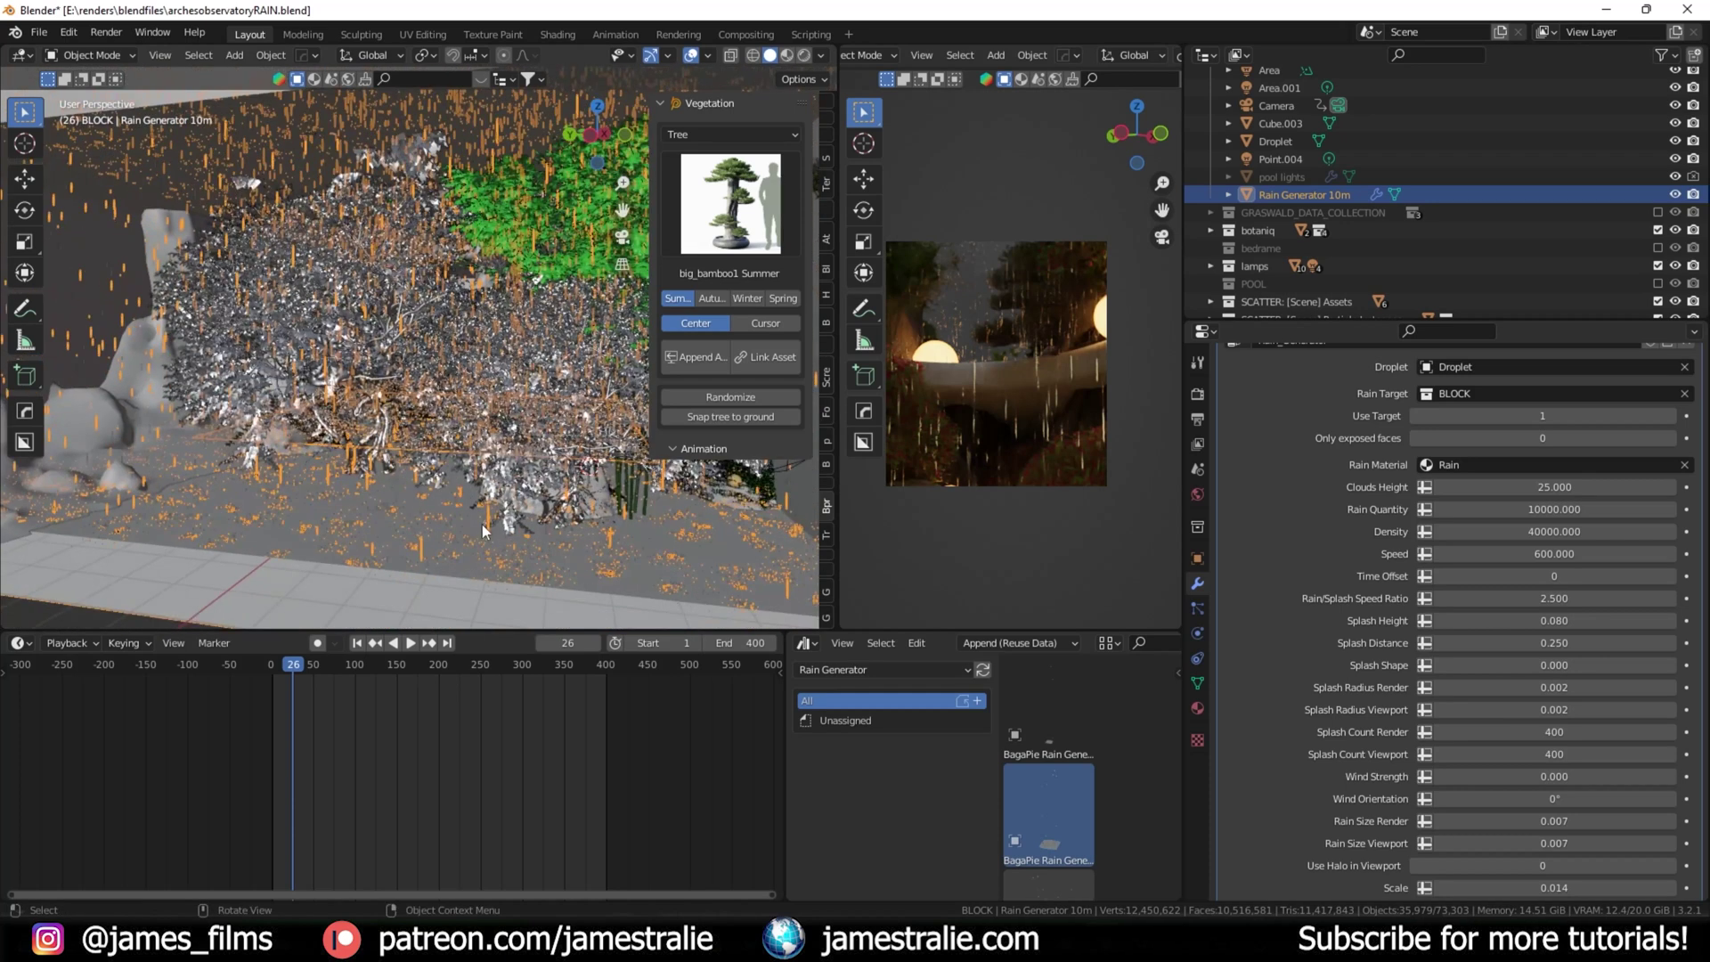
Step: Try 0.1, then settle on 0.002 for the Rain Generator's Splash Radius Viewport
{"action": "scroll", "coordinate": [482, 530], "scroll_direction": "up", "scroll_amount": 4}
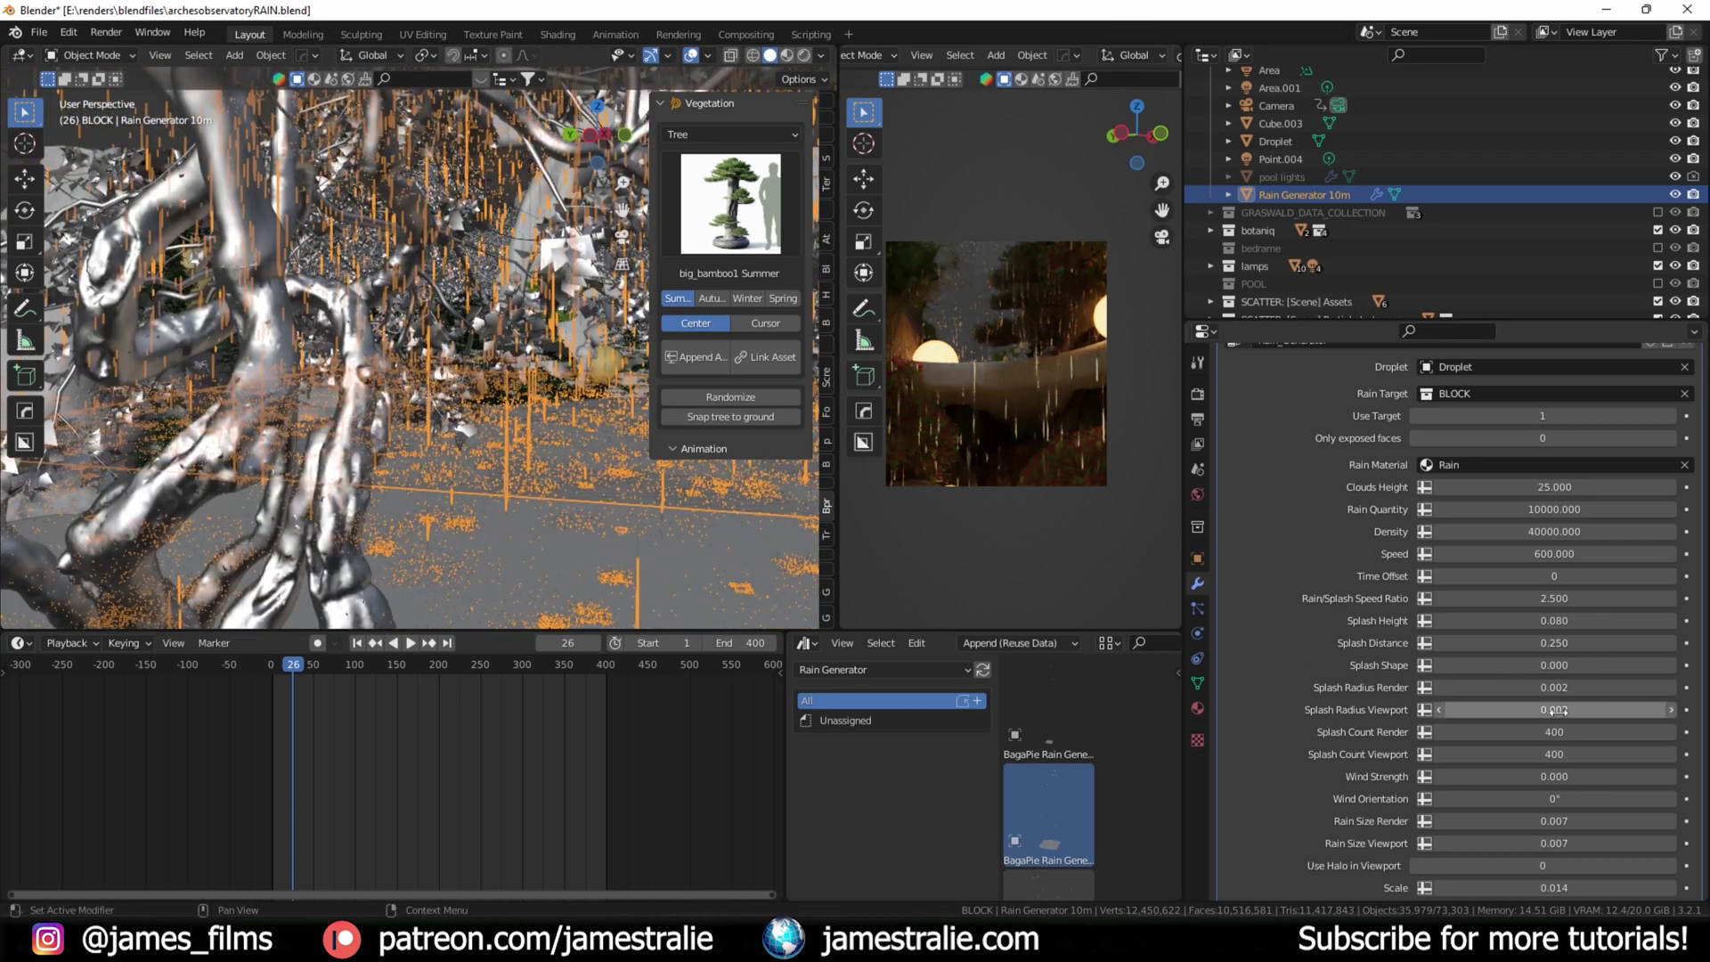
{"action": "left_click", "coordinate": [1554, 711]}
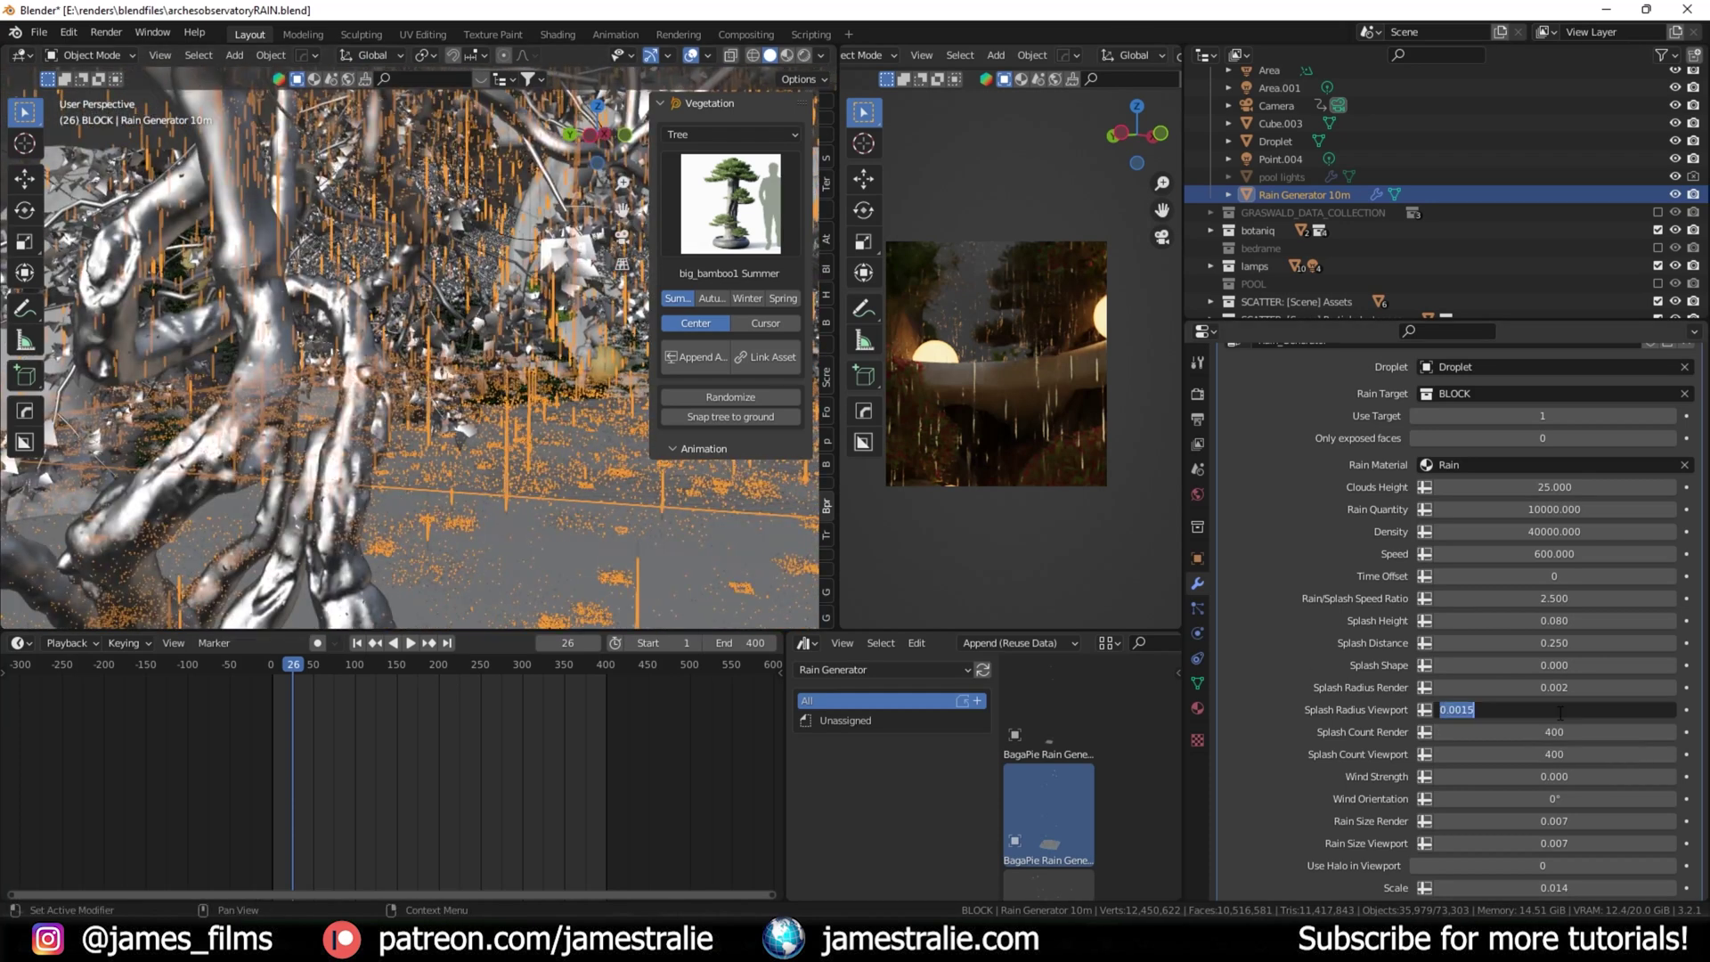
{"action": "type", "text": ".1"}
{"action": "key", "text": "Return"}
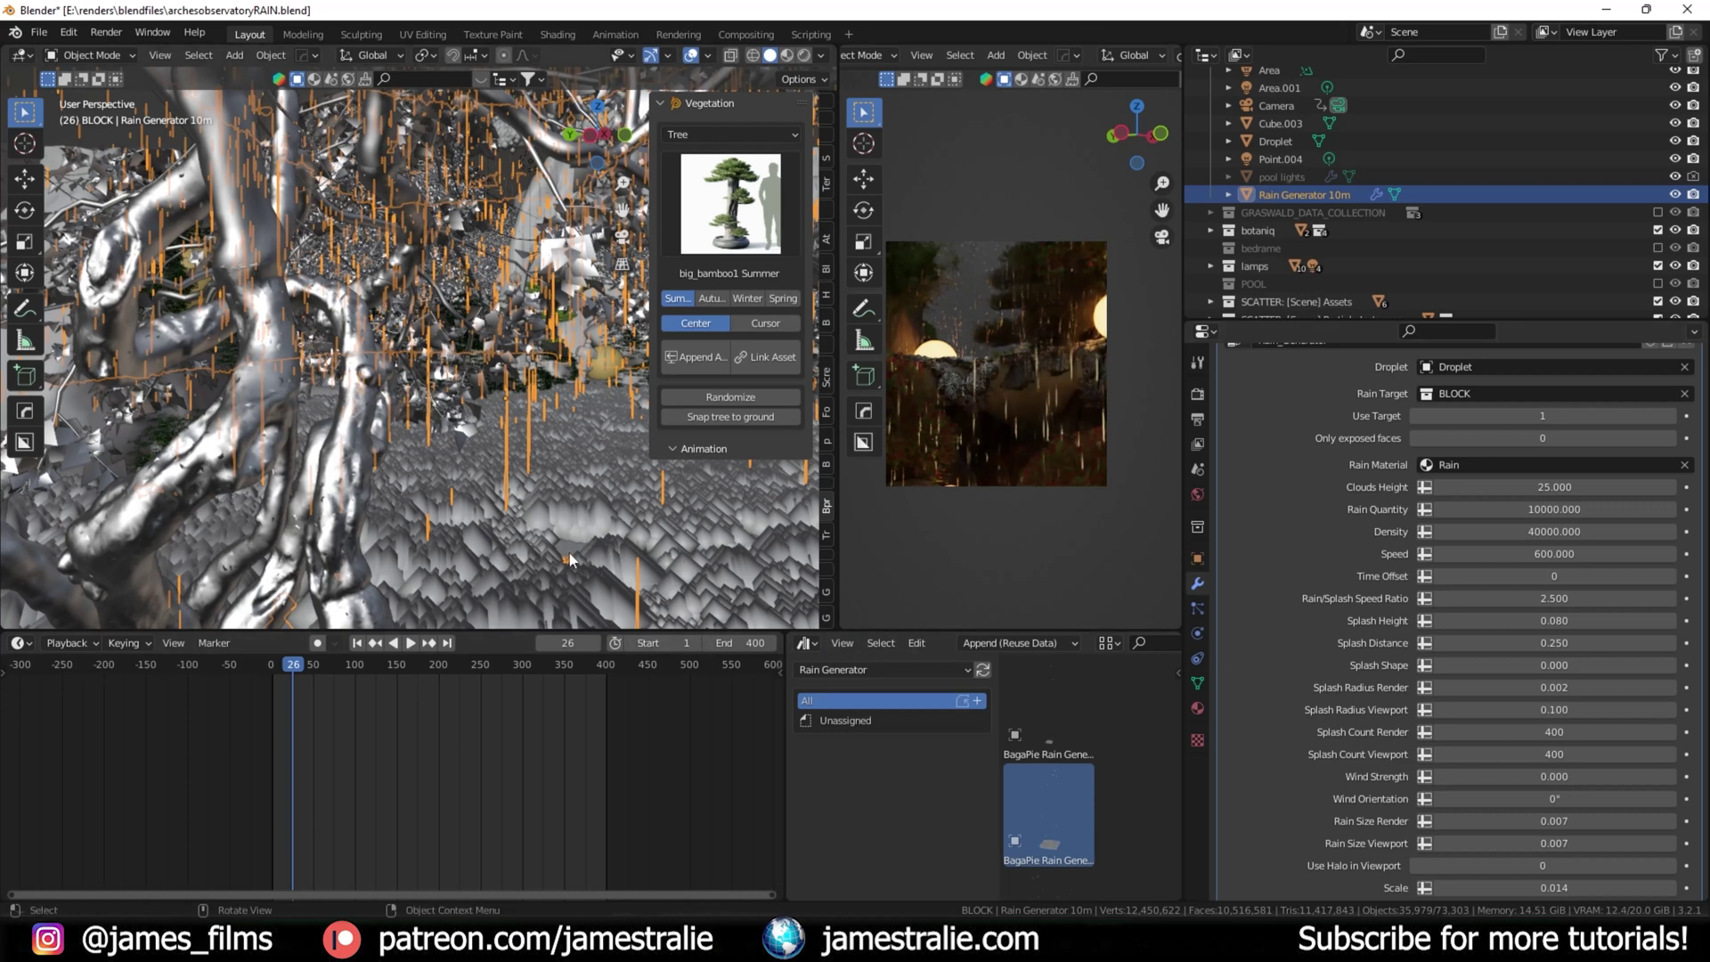
{"action": "scroll", "coordinate": [537, 539], "scroll_direction": "down", "scroll_amount": 4}
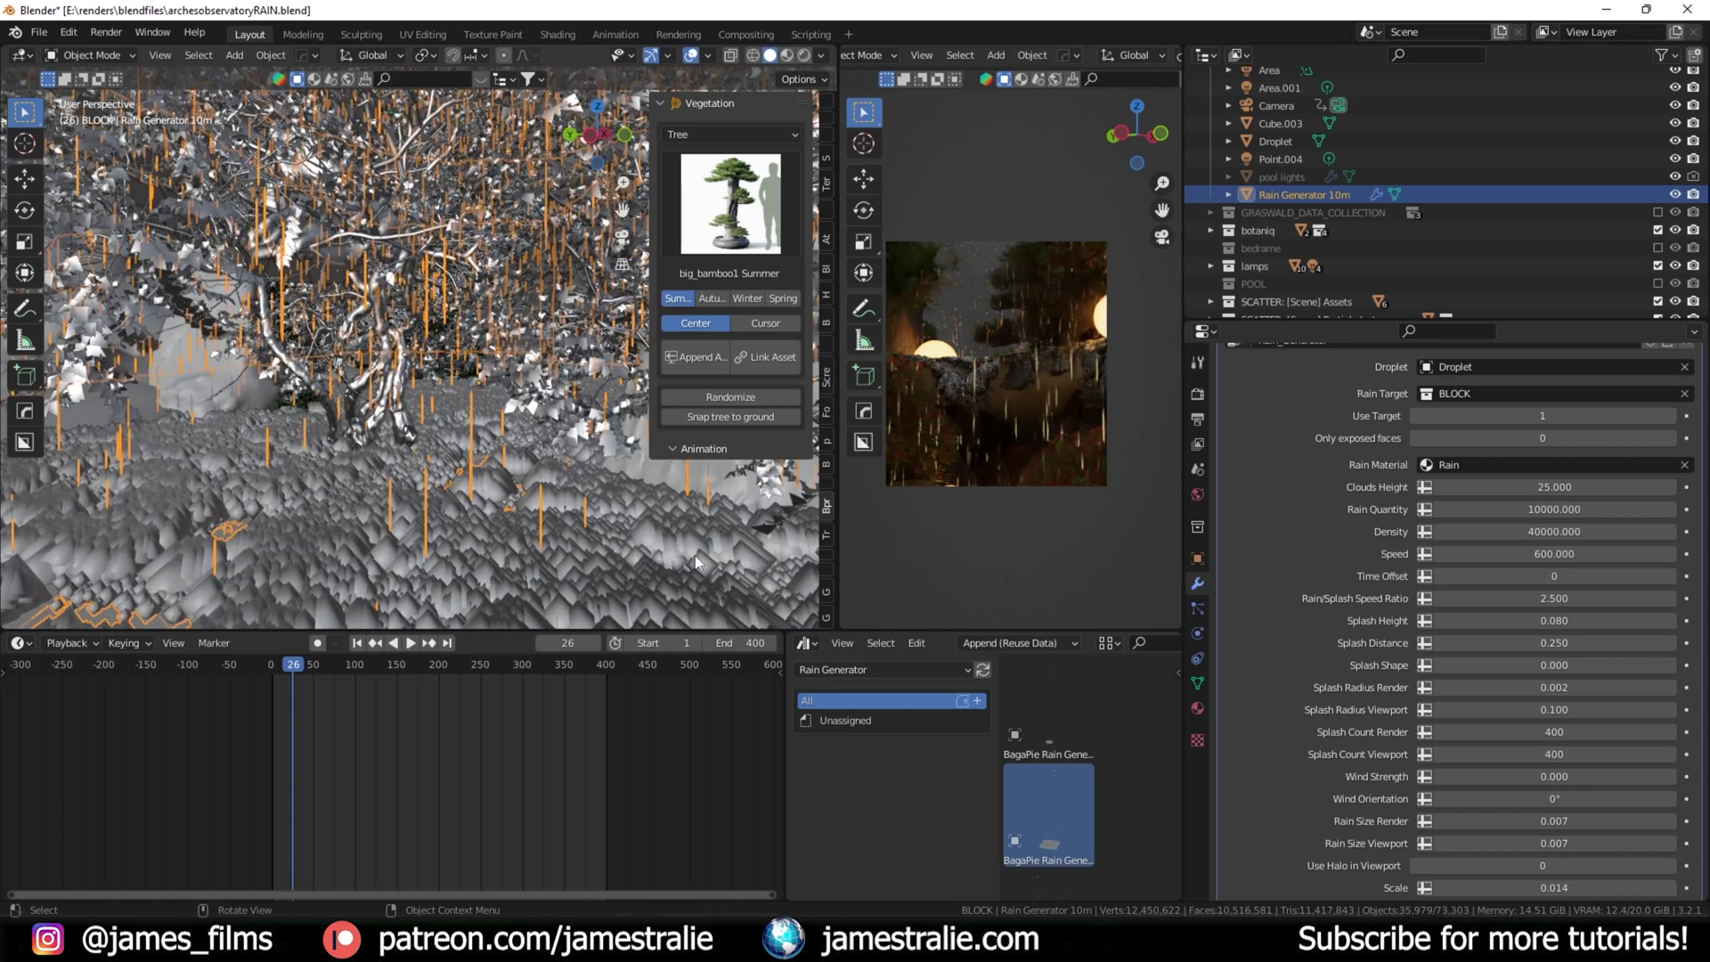
{"action": "left_click", "coordinate": [1548, 711]}
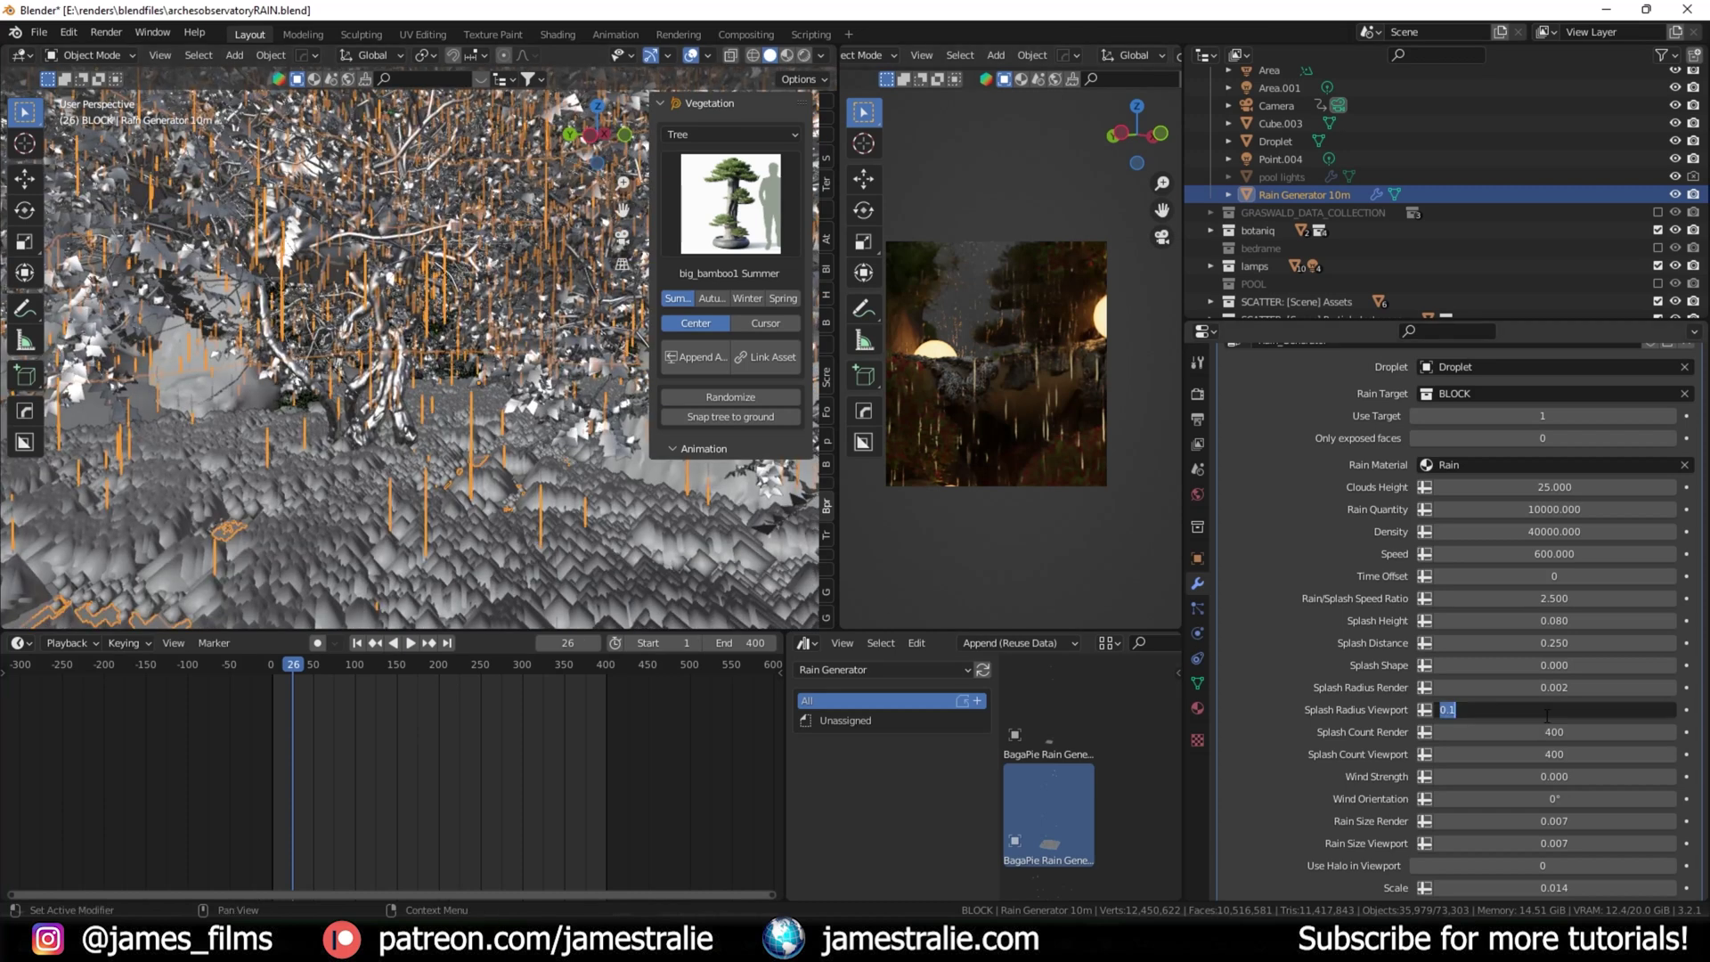
{"action": "type", "text": ".002"}
{"action": "key", "text": "Return"}
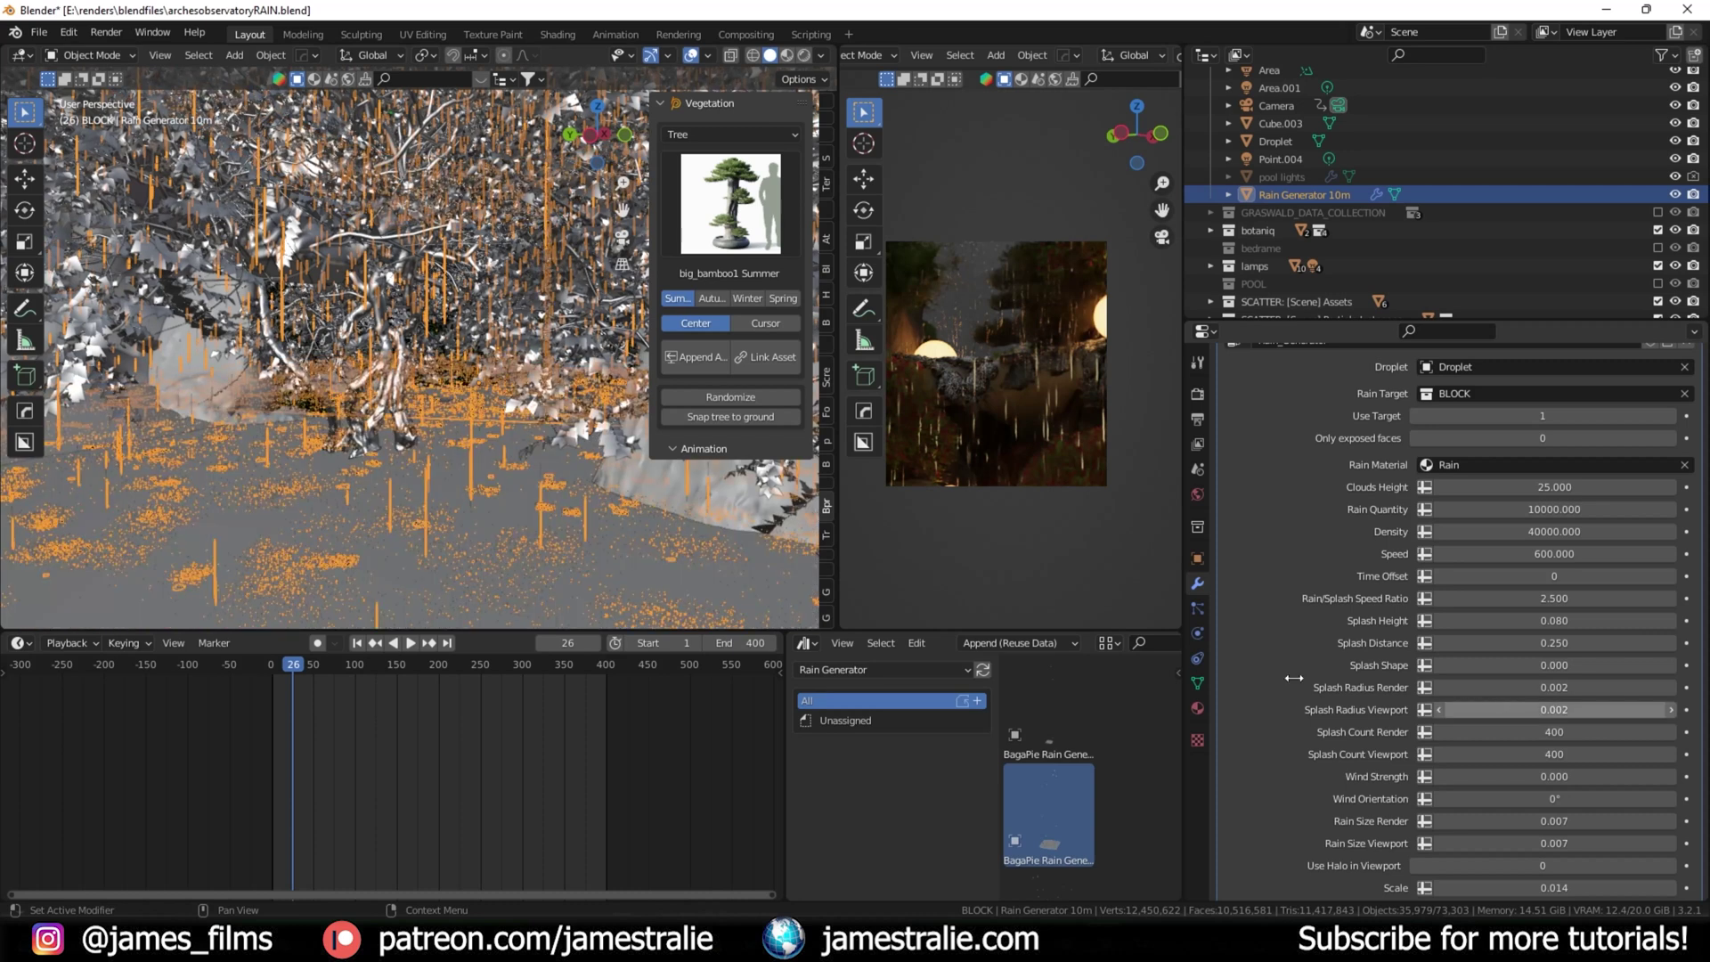
{"action": "scroll", "coordinate": [1304, 711], "scroll_direction": "down", "scroll_amount": 1}
{"action": "scroll", "coordinate": [1304, 711], "scroll_direction": "down", "scroll_amount": 2}
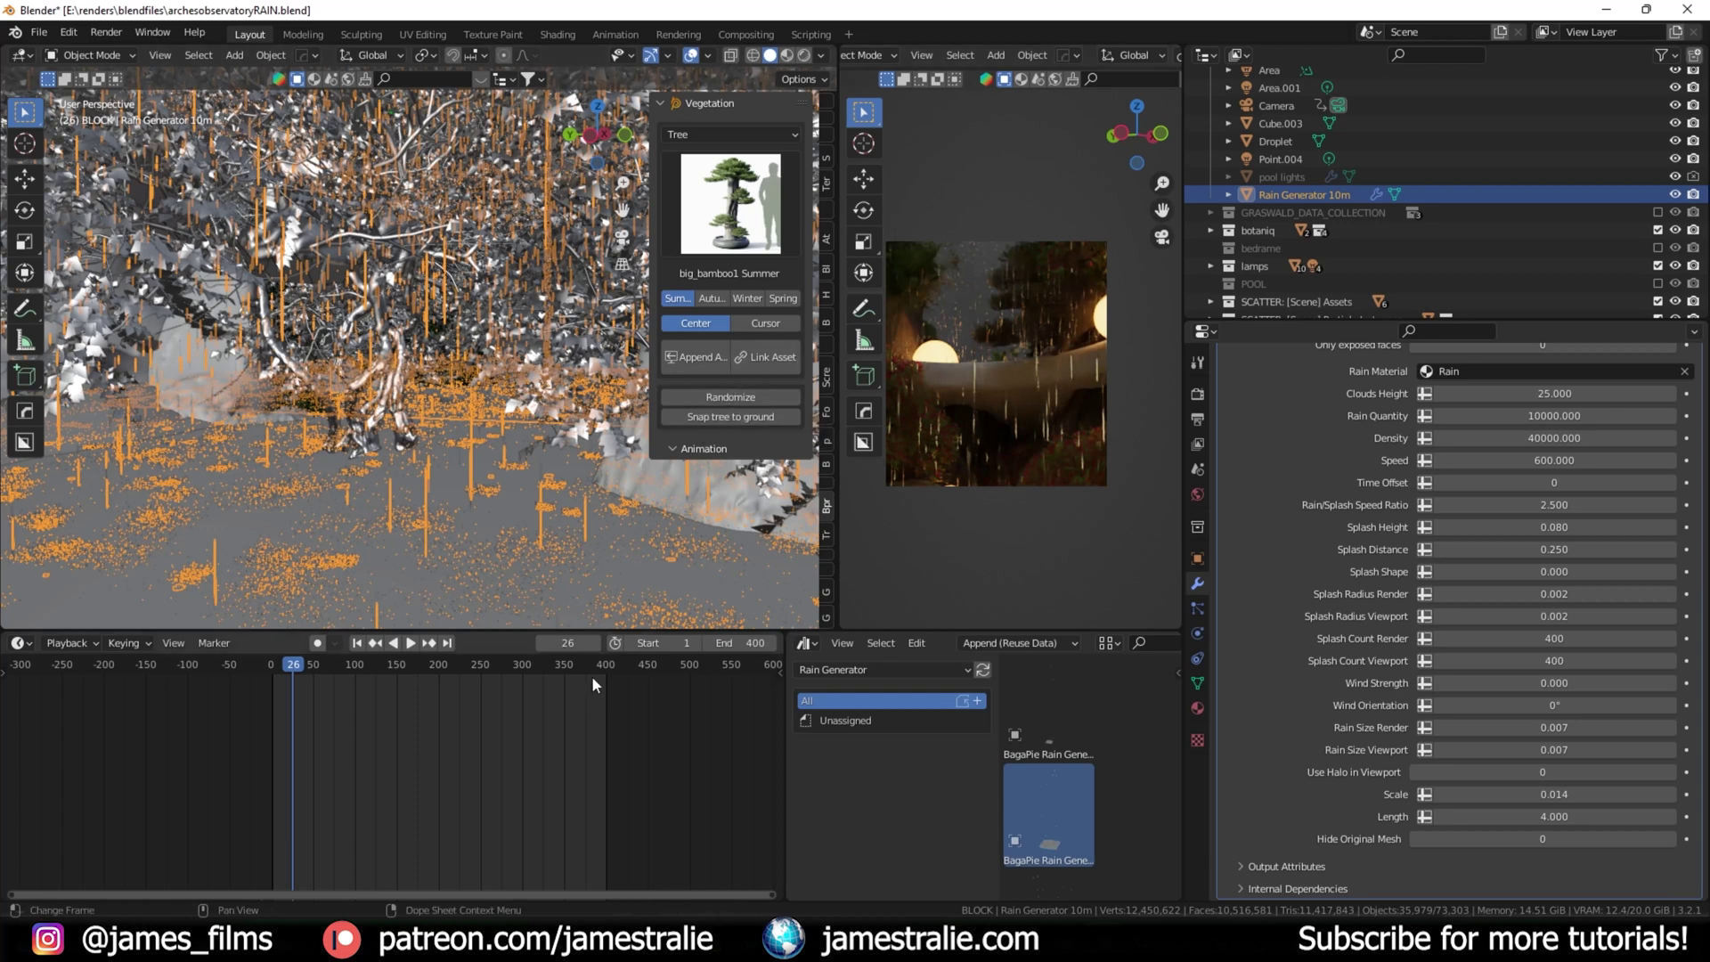
Step: Show the camera view in Solid shading, play and stop the rain animation, ending at frame 1
{"action": "scroll", "coordinate": [1111, 60], "scroll_direction": "down", "scroll_amount": 5}
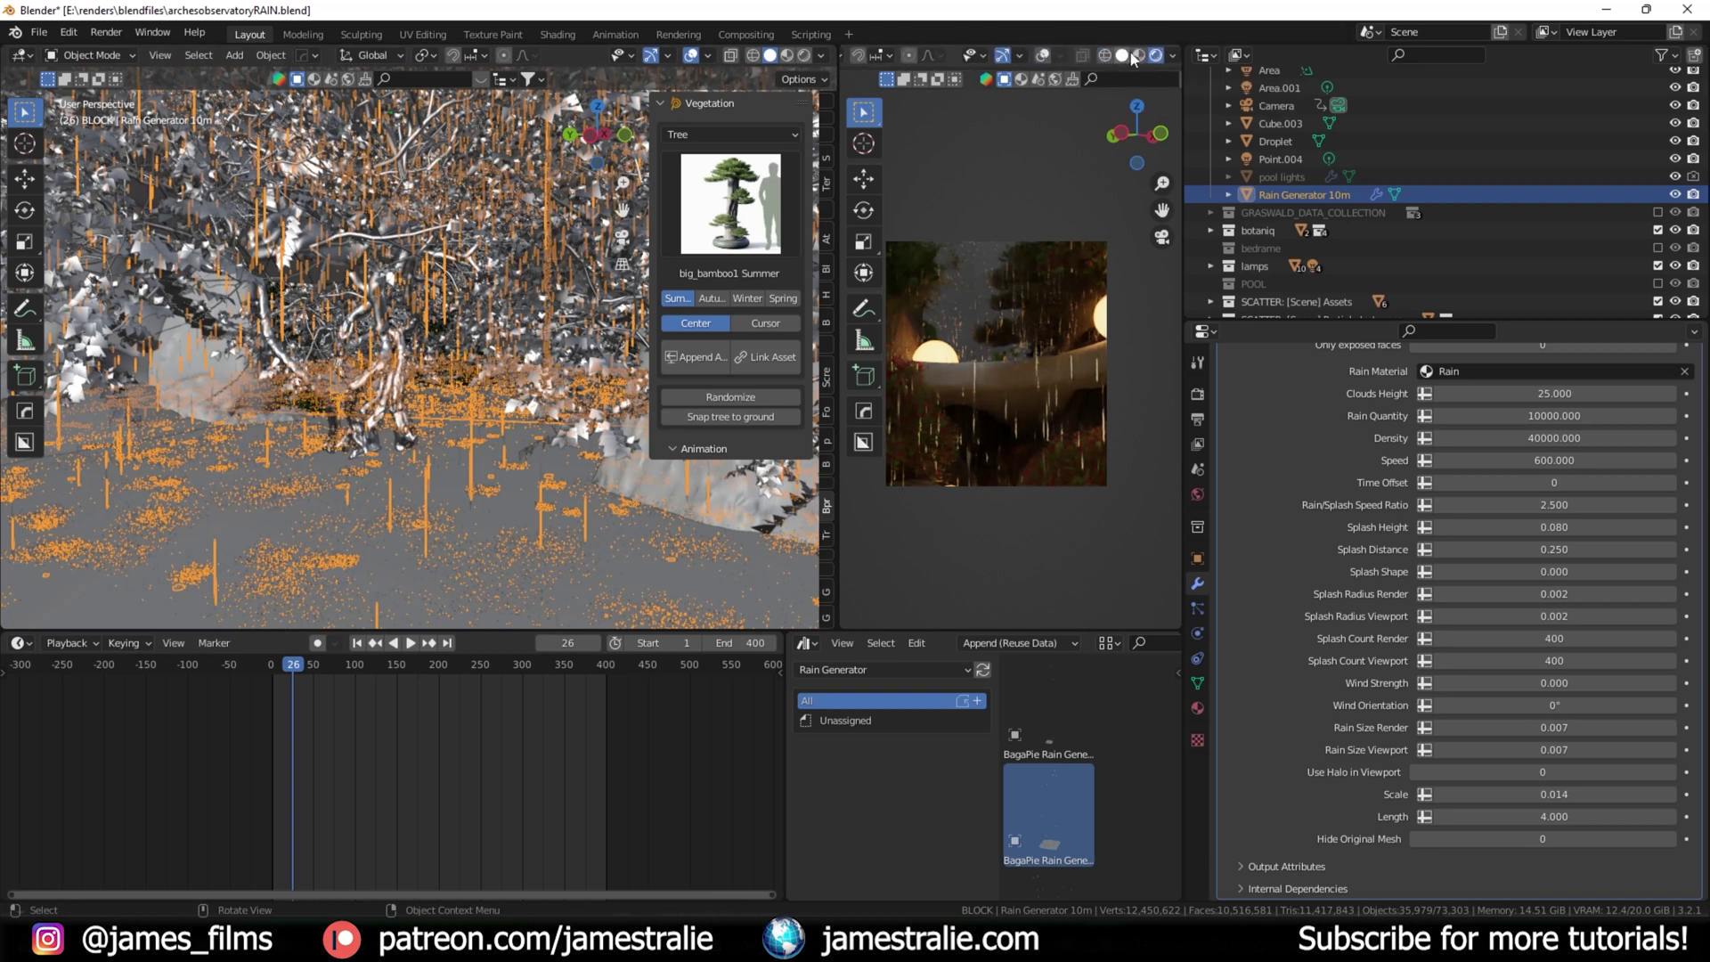
{"action": "left_click", "coordinate": [1122, 55]}
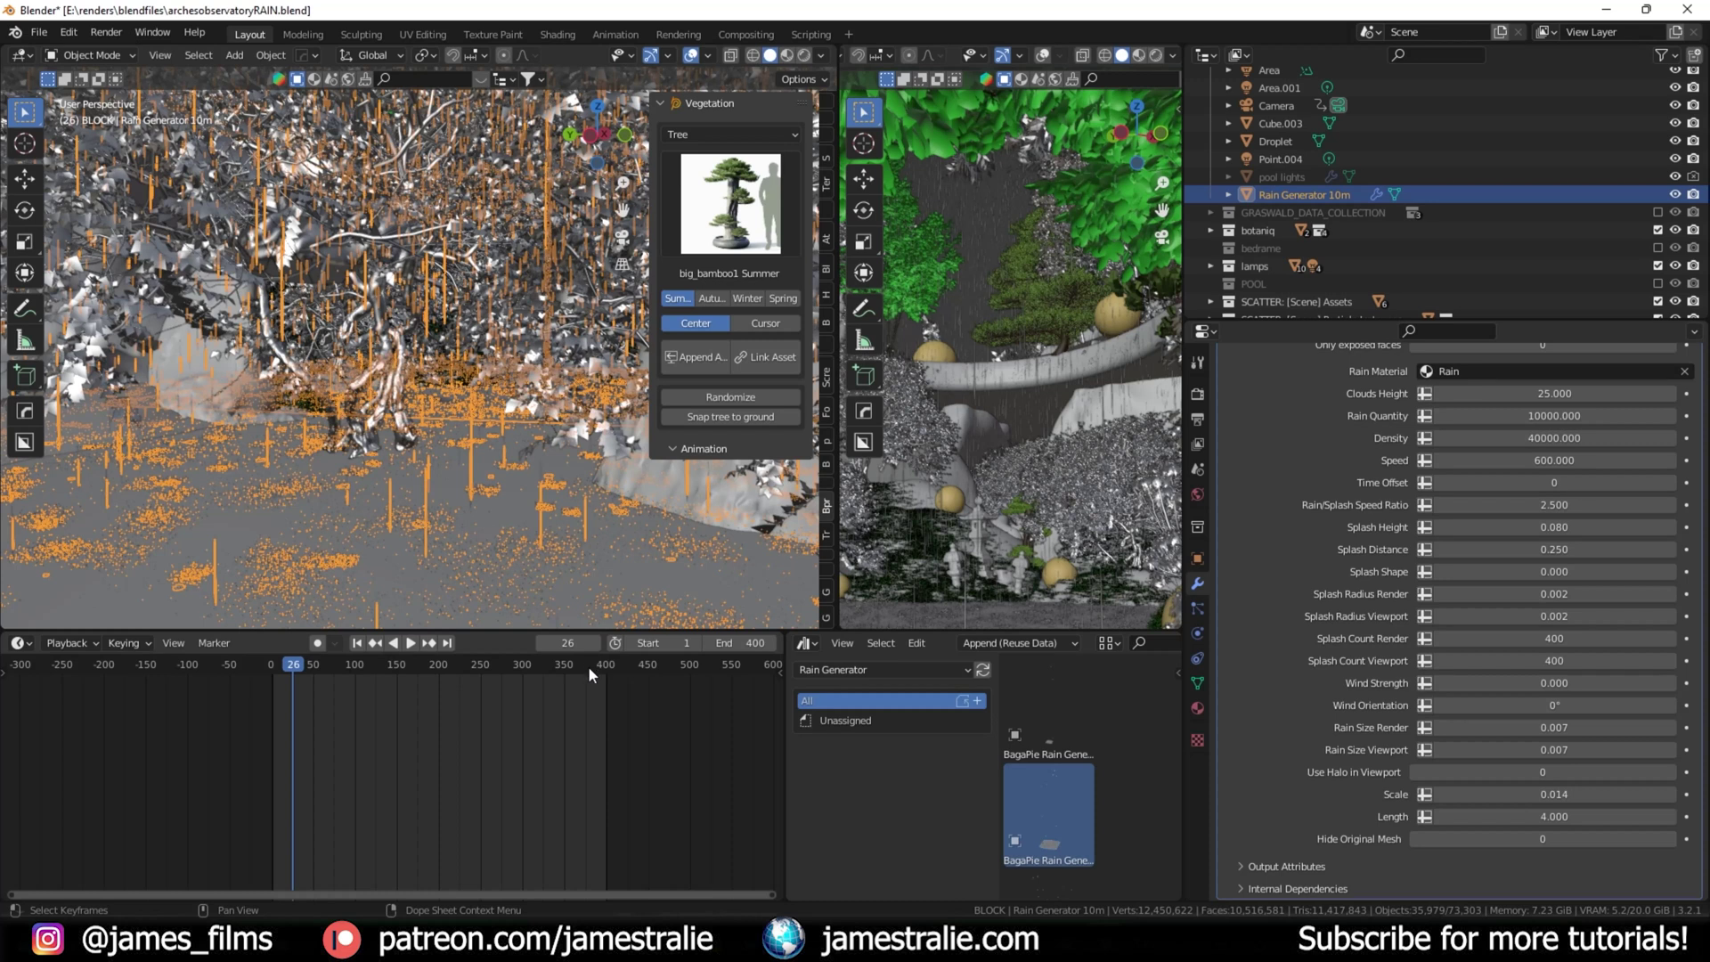
{"action": "key", "text": "space"}
{"action": "left_click", "coordinate": [589, 666]}
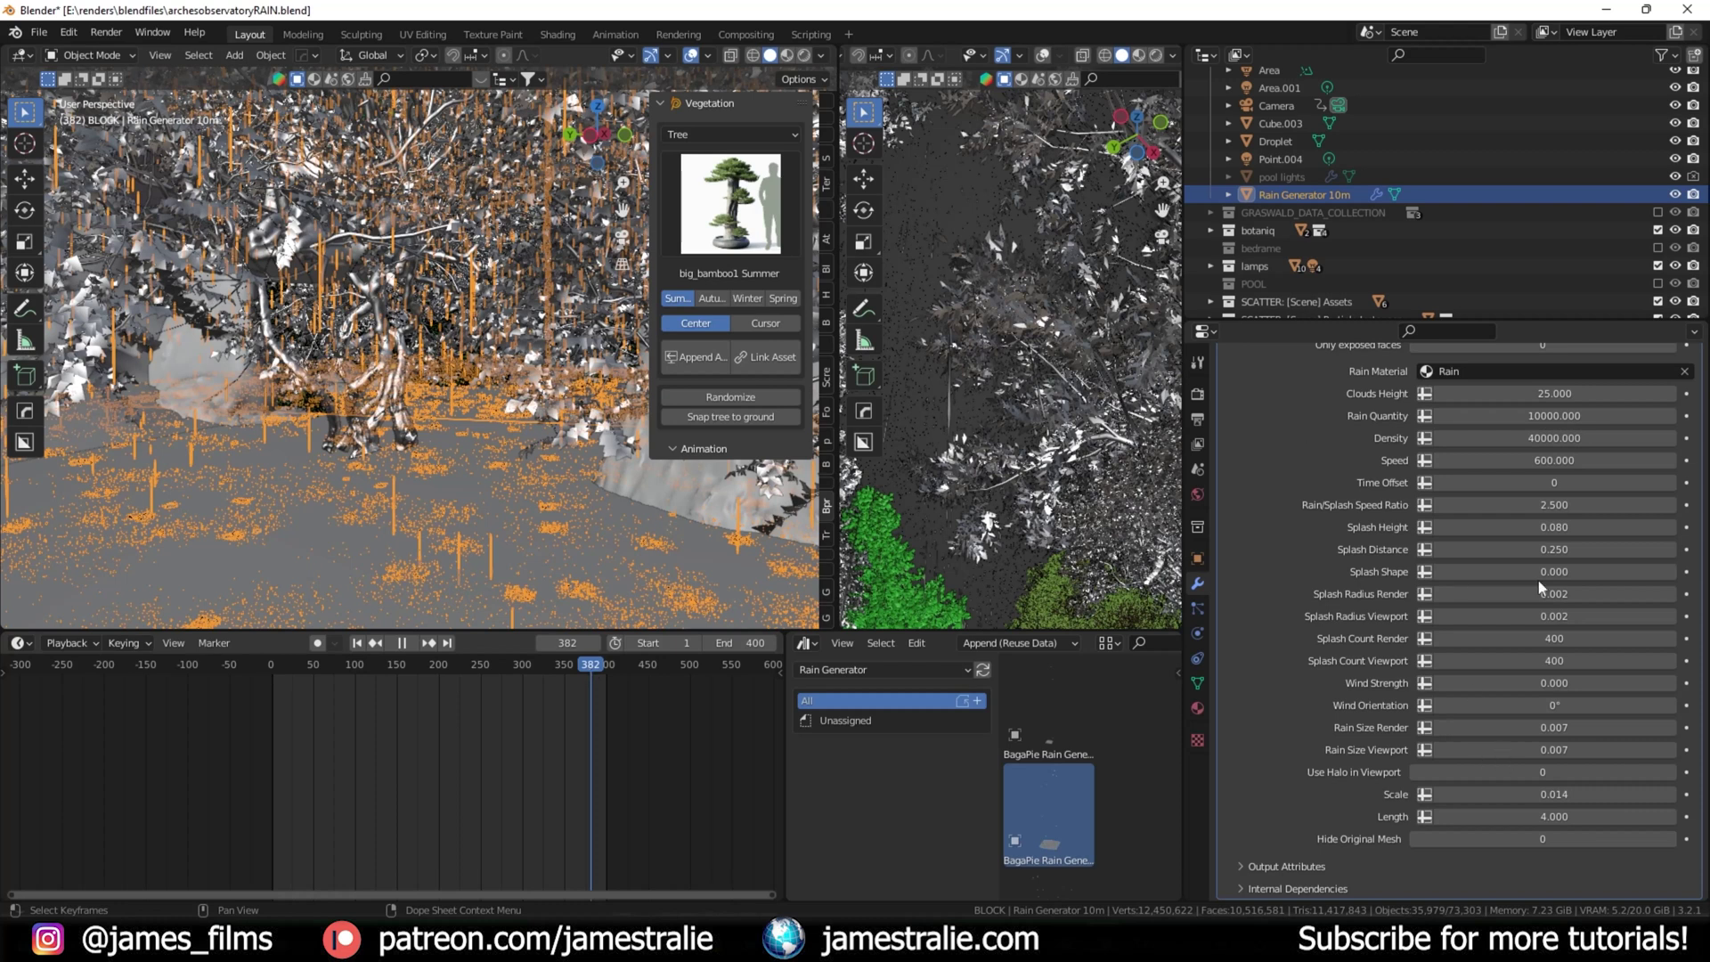
{"action": "key", "text": "space"}
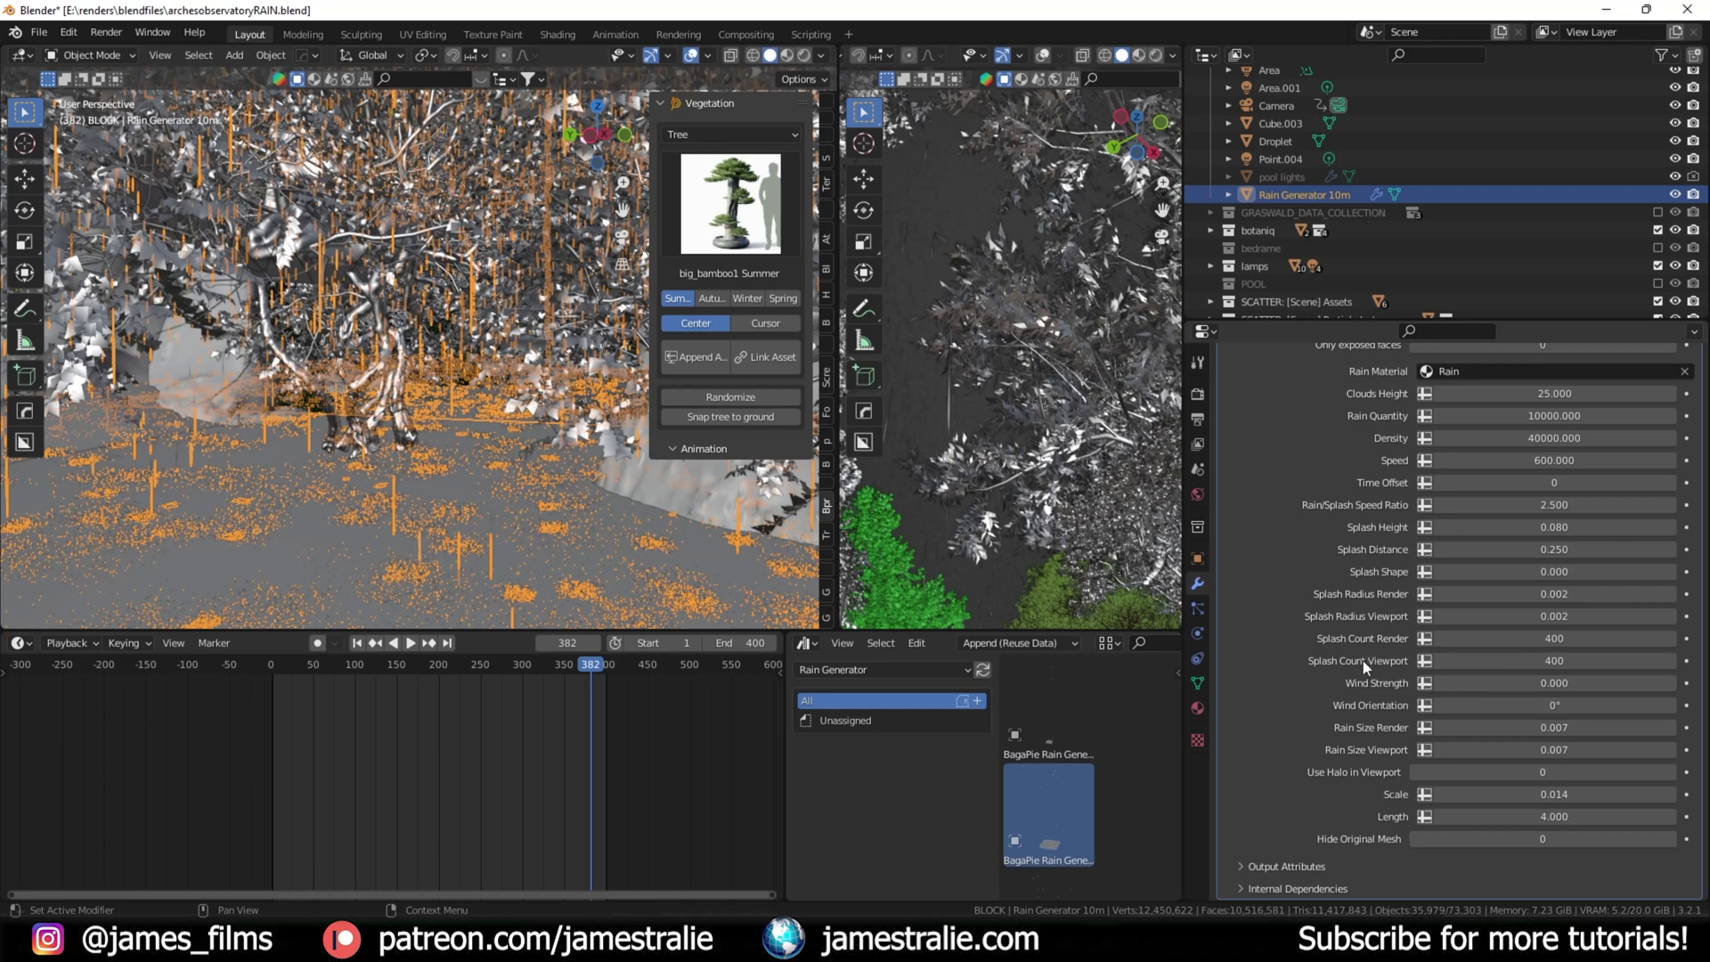
{"action": "scroll", "coordinate": [1352, 677], "scroll_direction": "up", "scroll_amount": 2}
{"action": "scroll", "coordinate": [1352, 682], "scroll_direction": "up", "scroll_amount": 4}
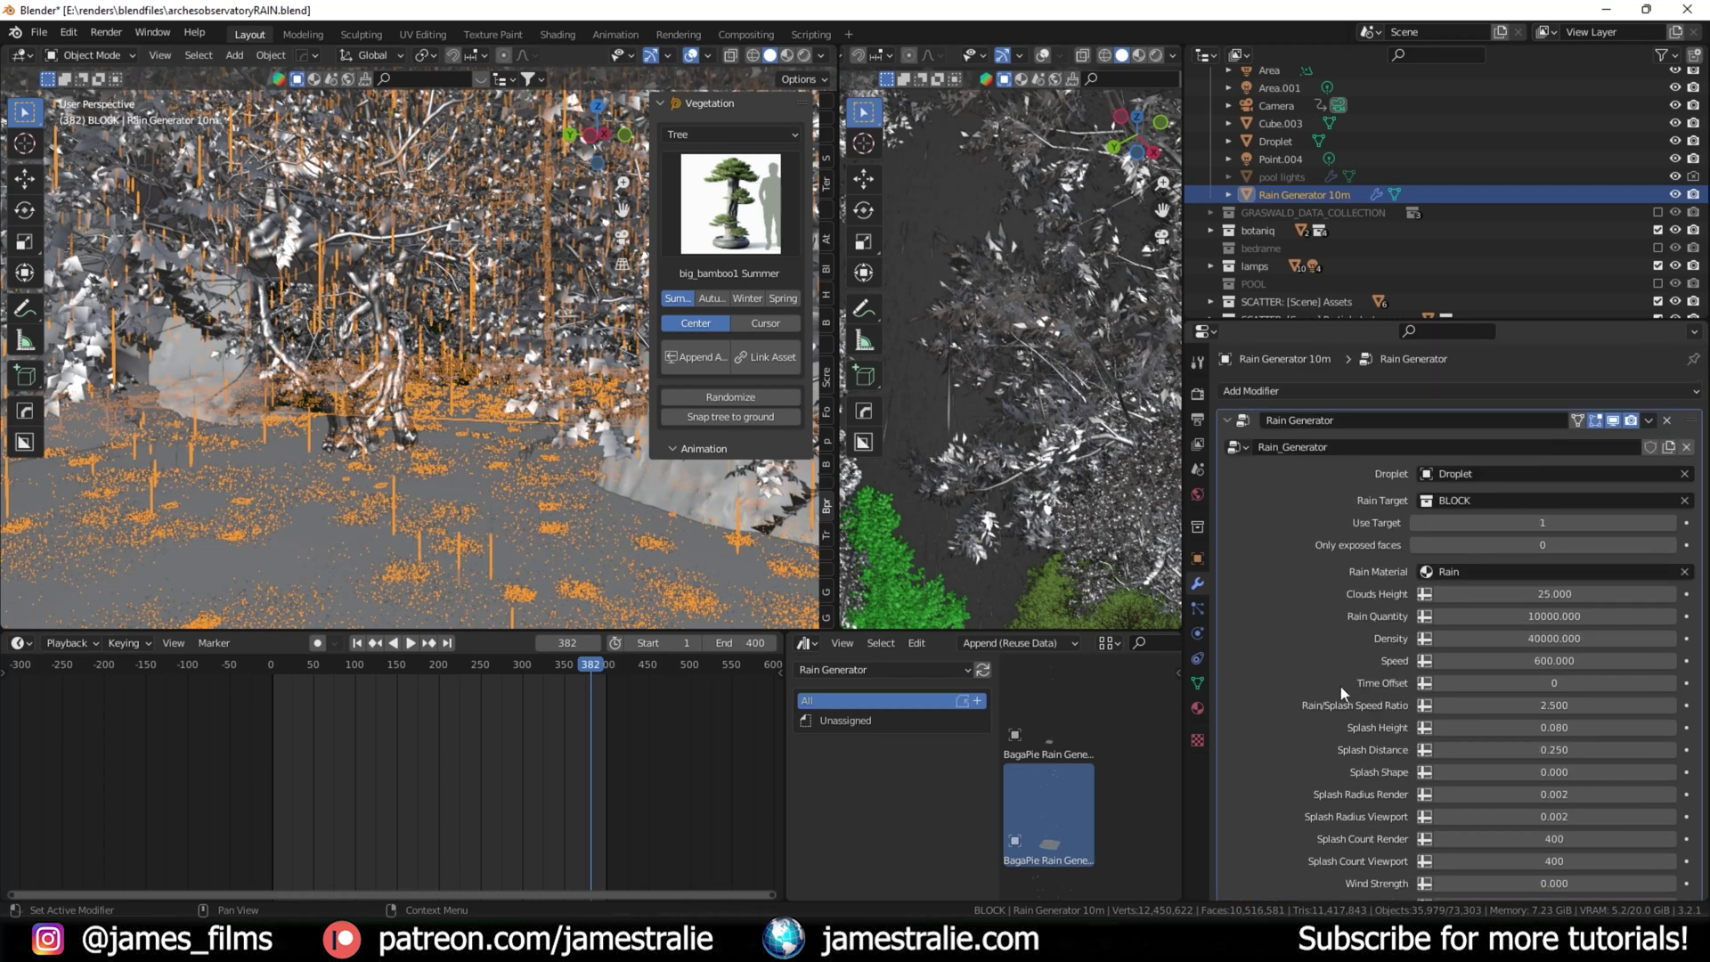
{"action": "scroll", "coordinate": [980, 431], "scroll_direction": "down", "scroll_amount": 5}
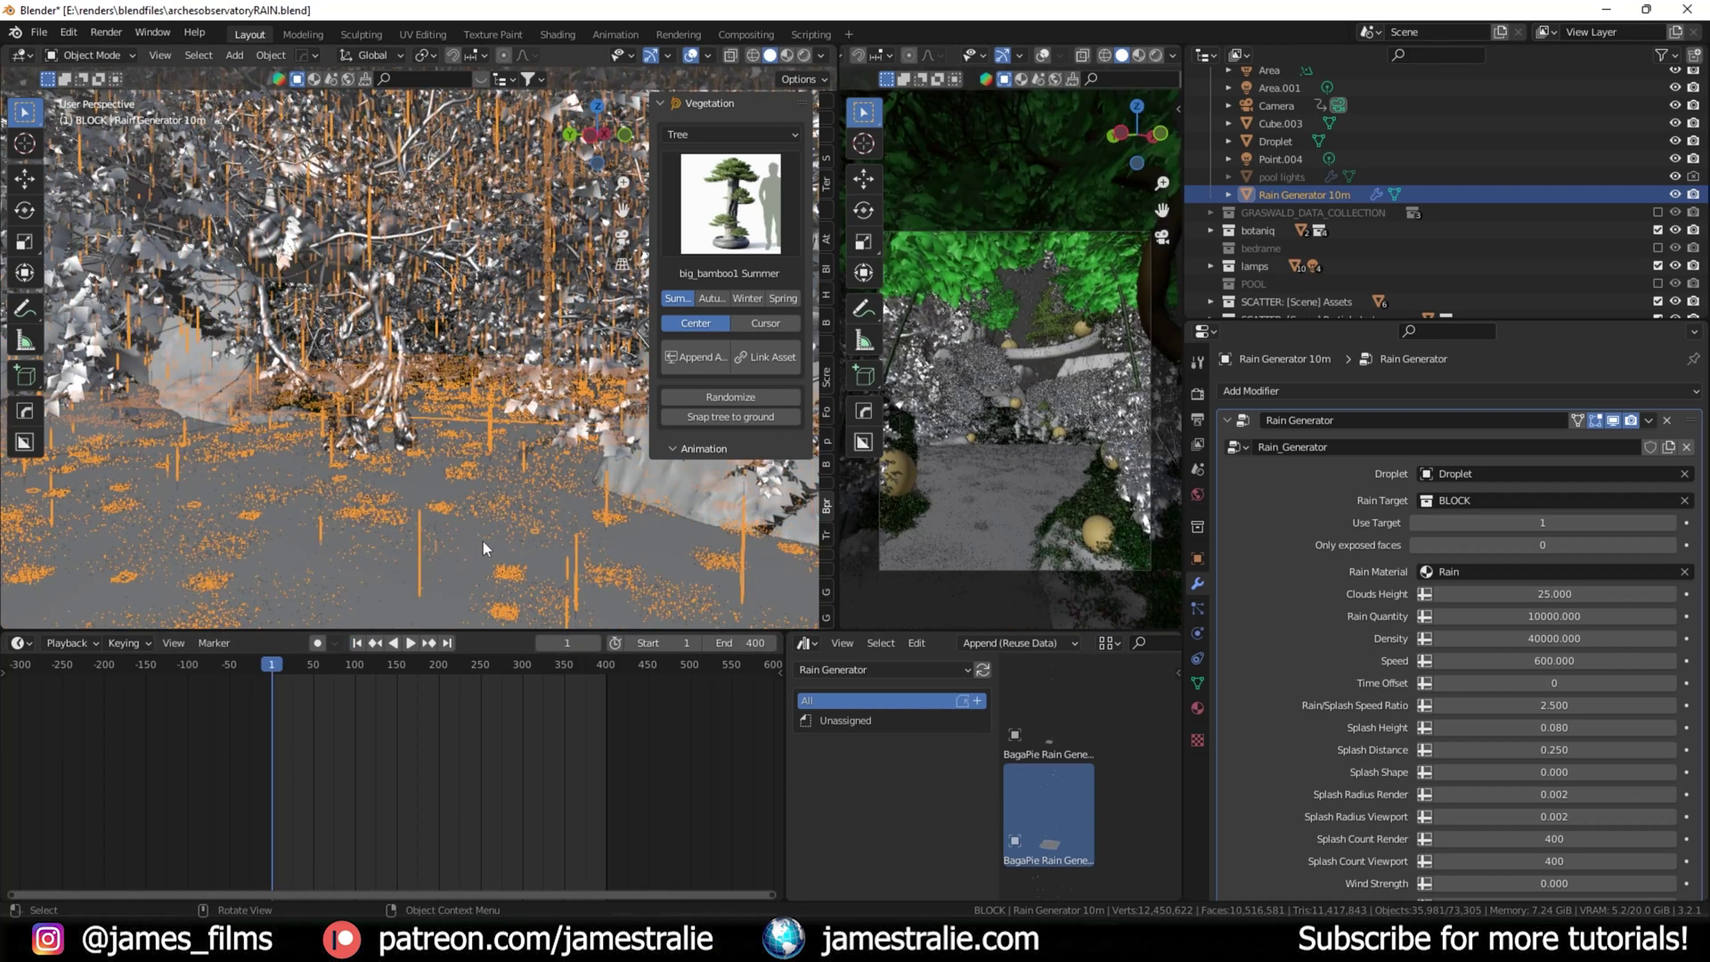
{"action": "scroll", "coordinate": [1541, 246], "scroll_direction": "up", "scroll_amount": 3}
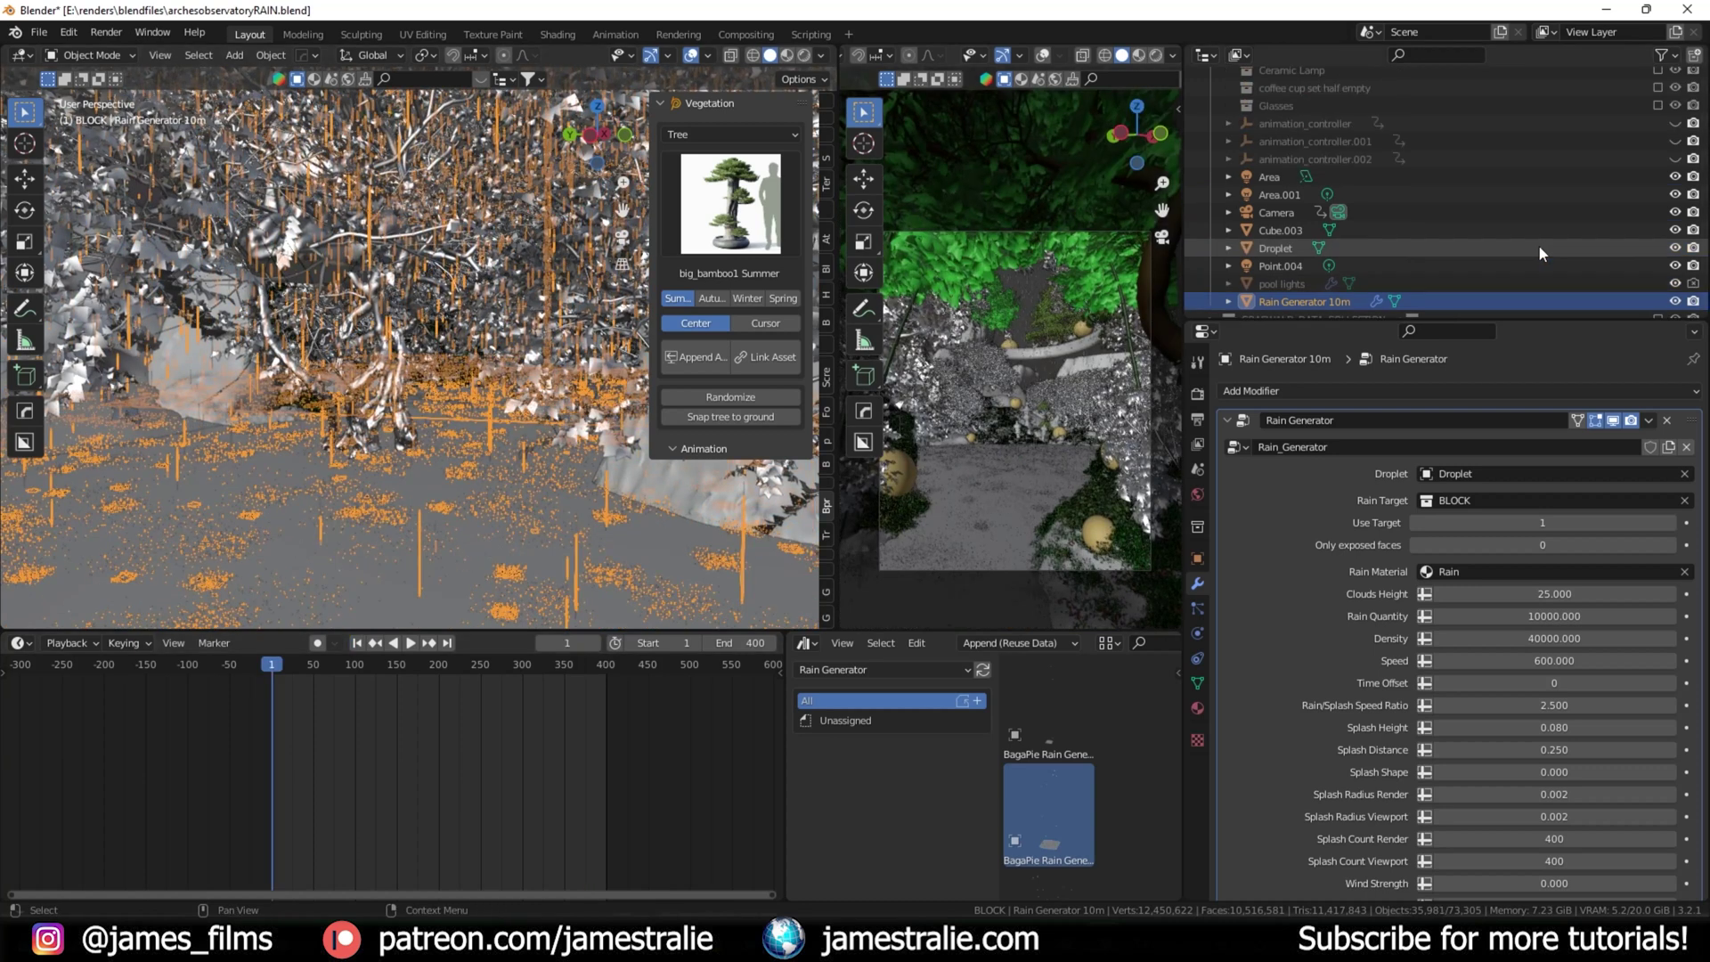
{"action": "scroll", "coordinate": [1493, 232], "scroll_direction": "up", "scroll_amount": 4}
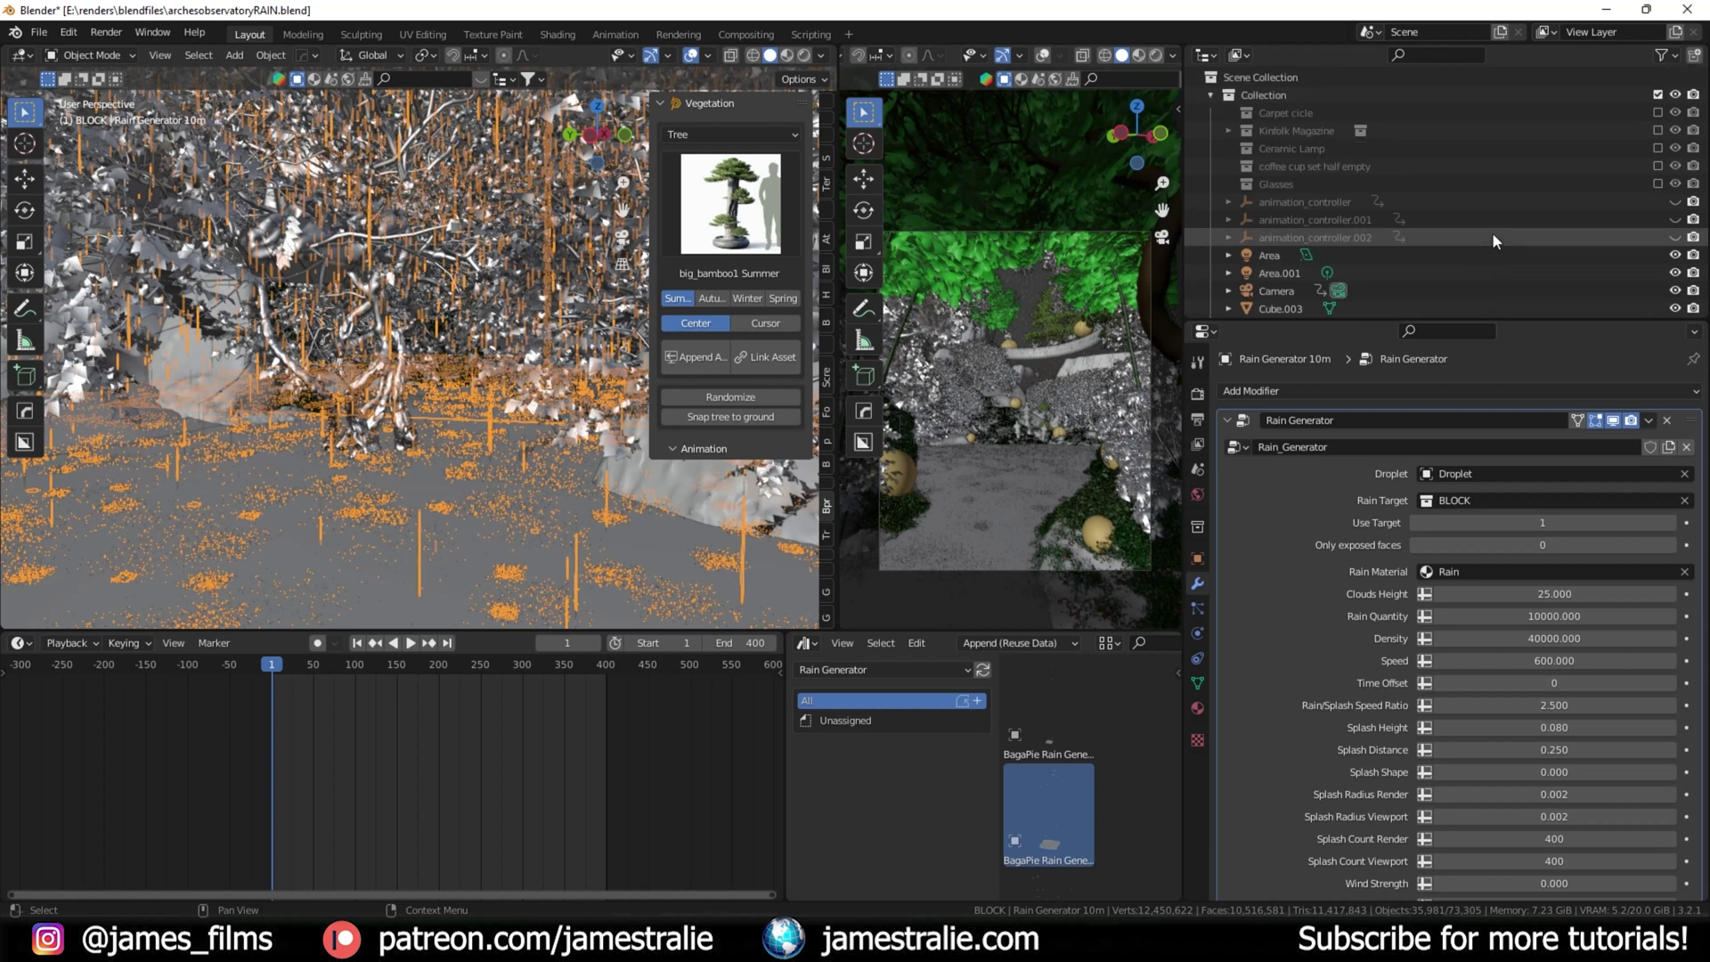
{"action": "middle_click_drag", "start_coordinate": [297, 463], "coordinate": [446, 291]}
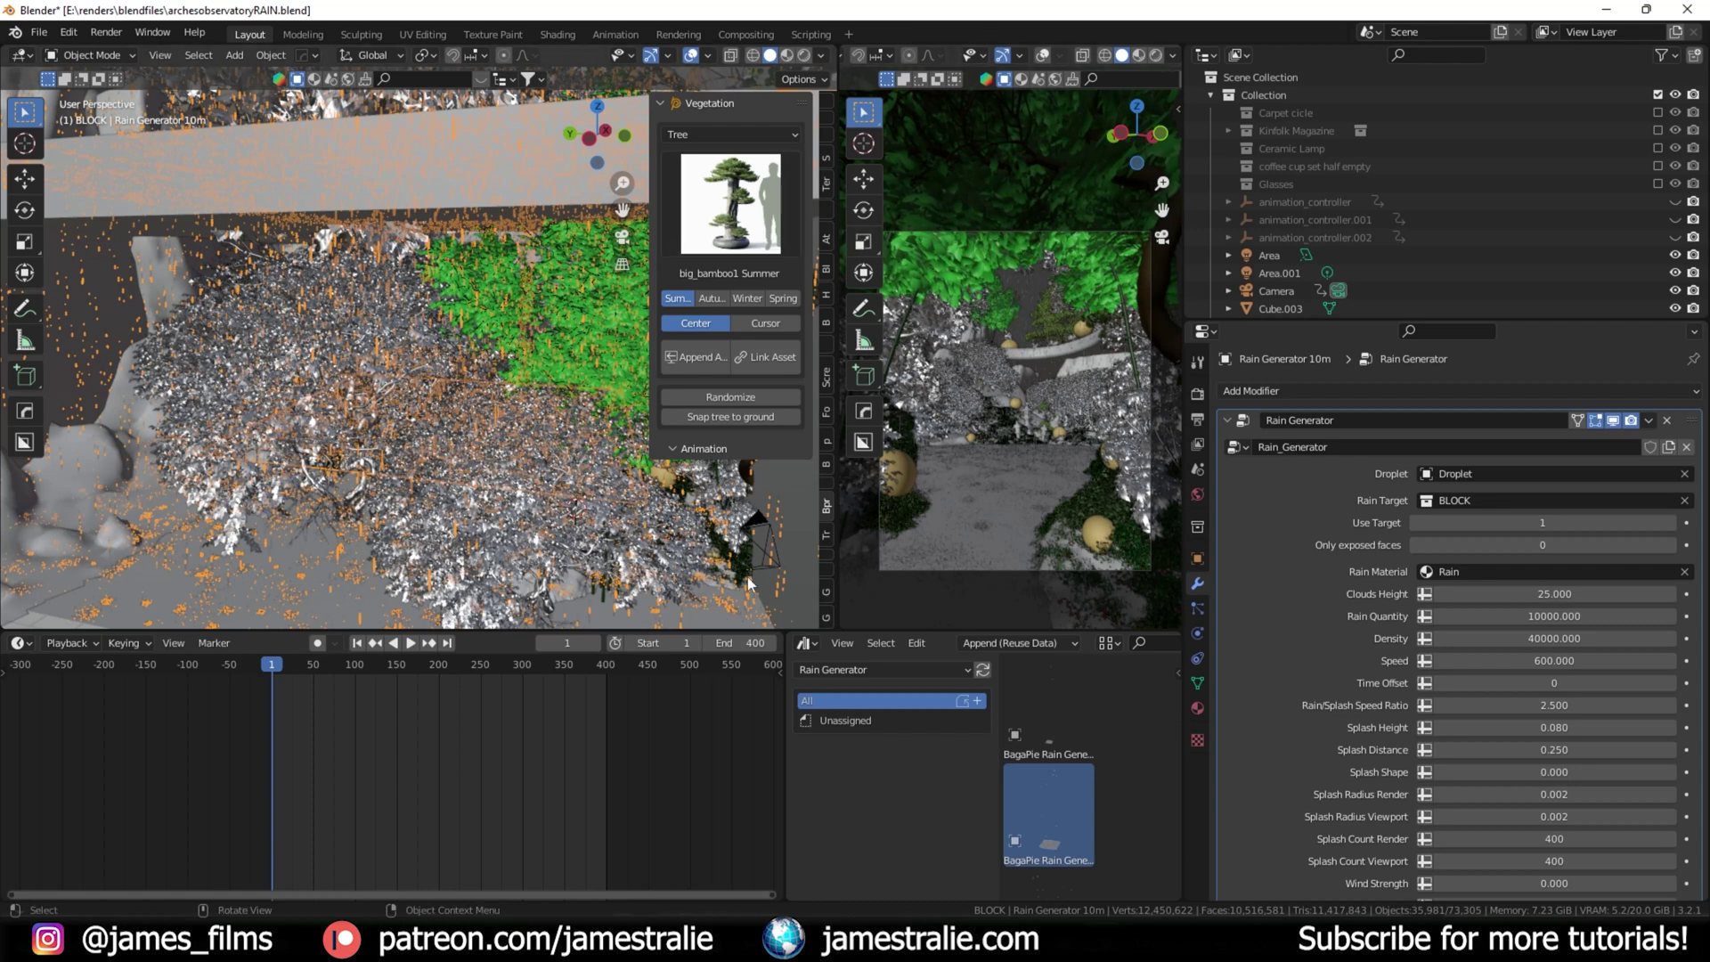
{"action": "middle_click_drag", "start_coordinate": [327, 433], "coordinate": [355, 412]}
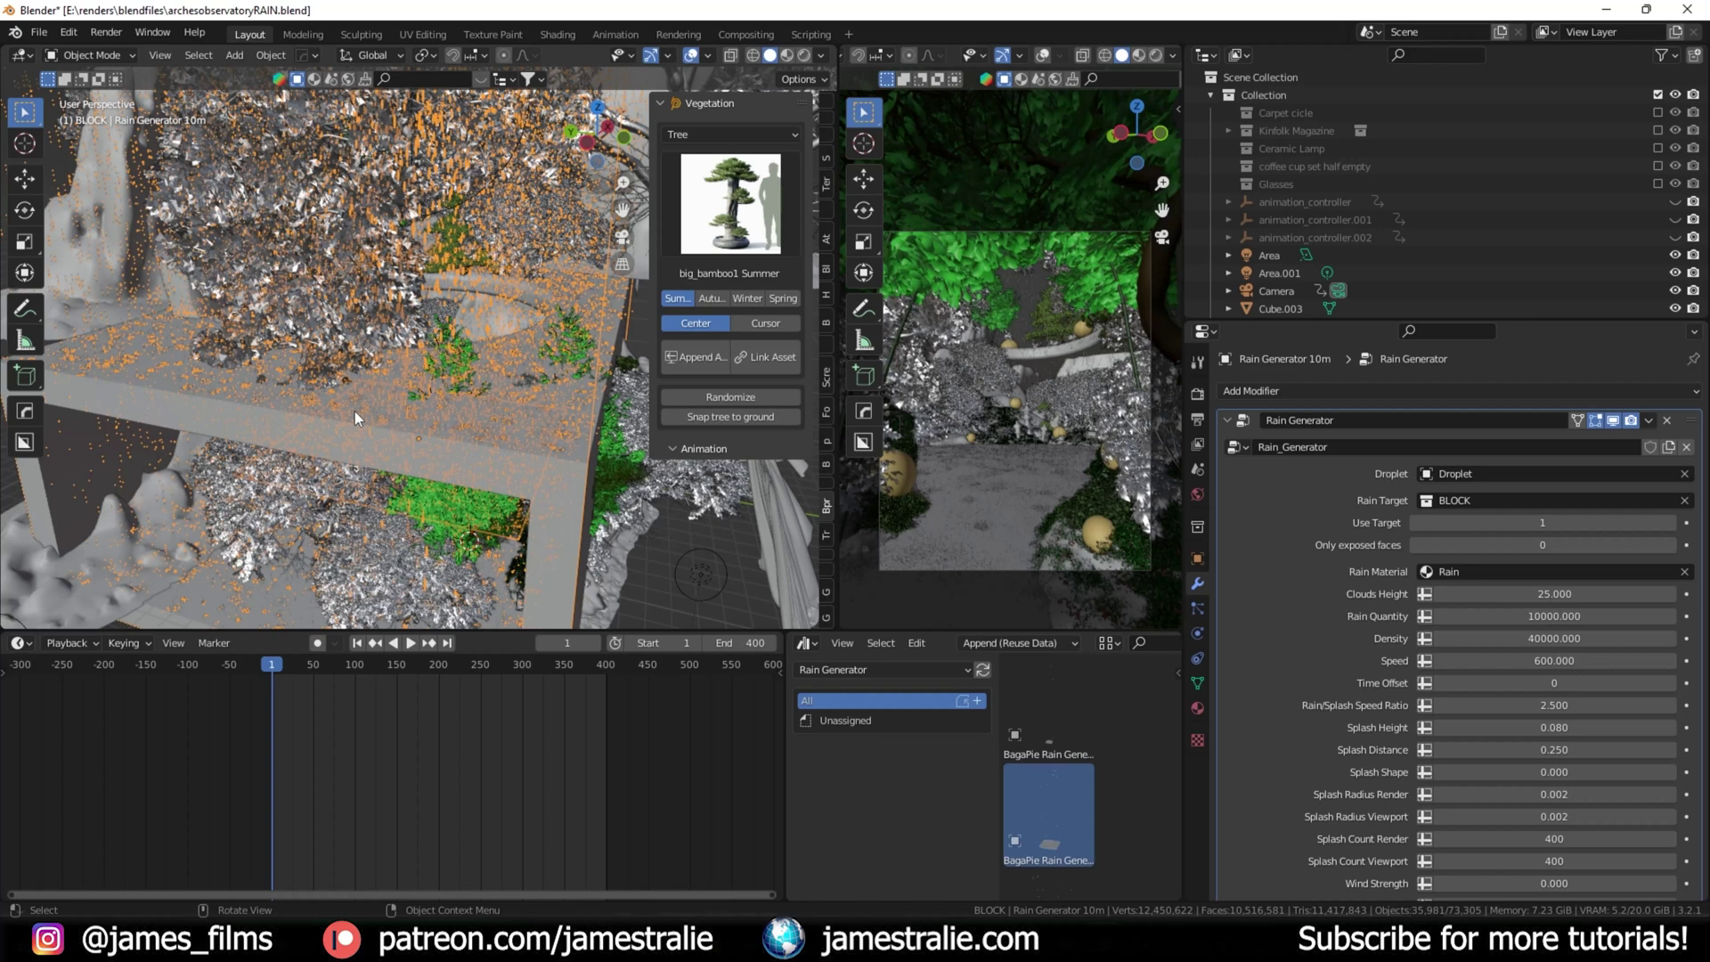
{"action": "middle_click_drag", "start_coordinate": [390, 393], "coordinate": [381, 514]}
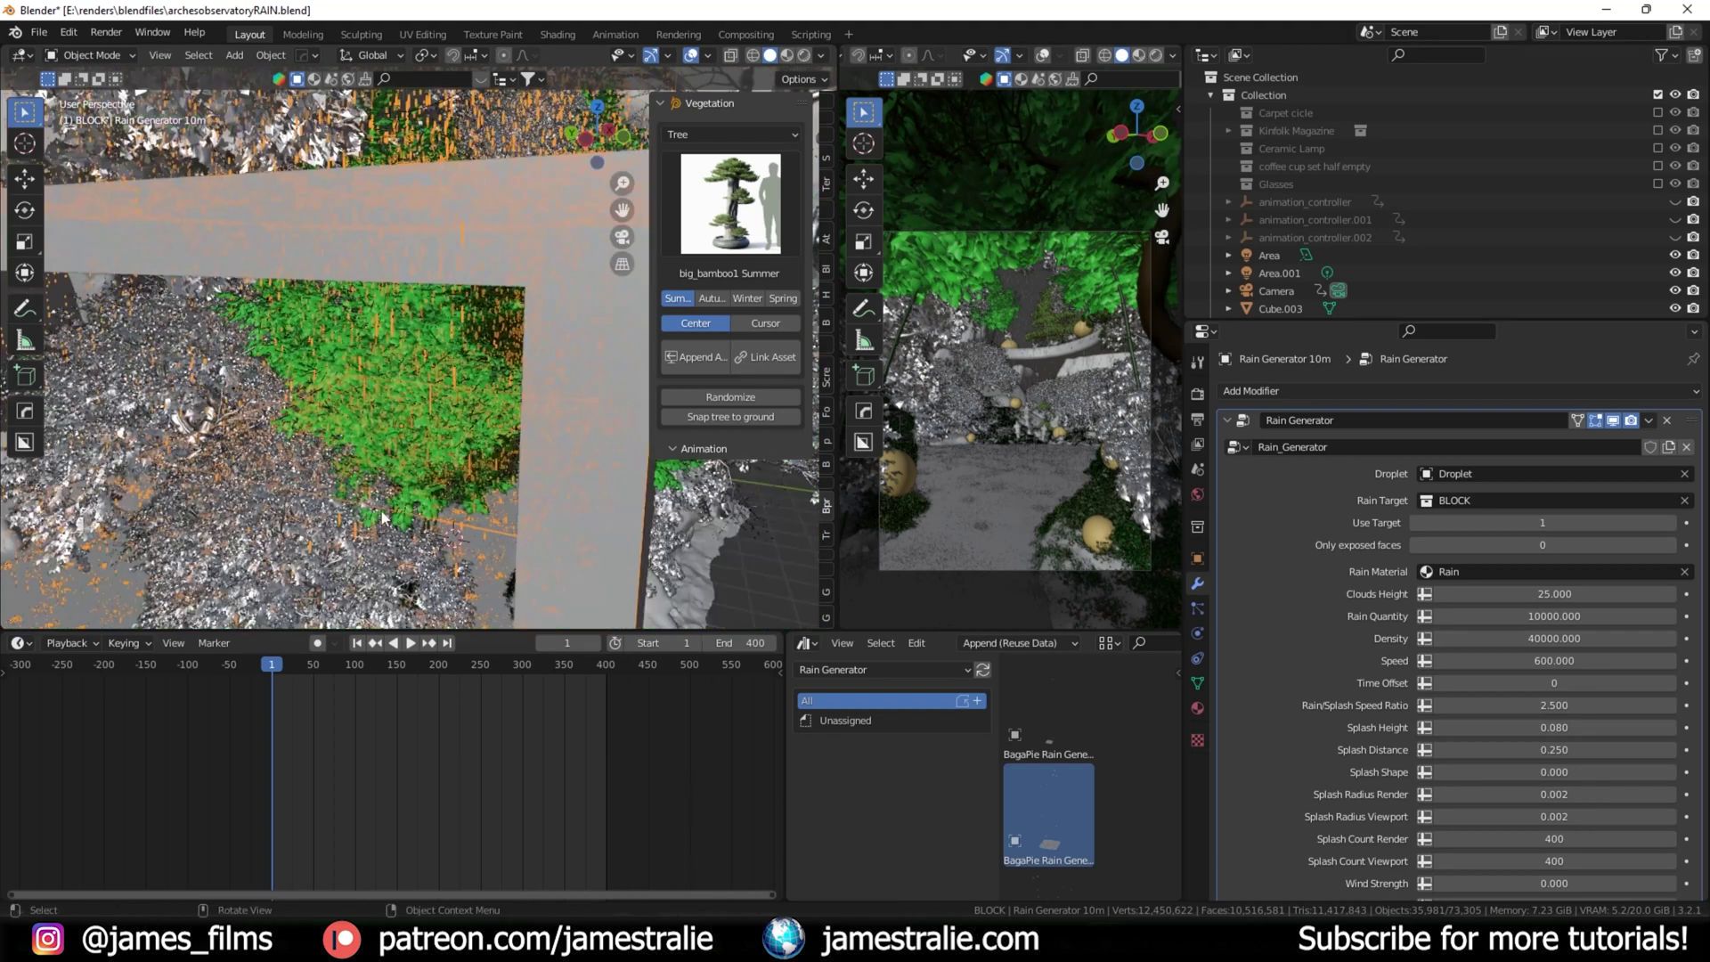